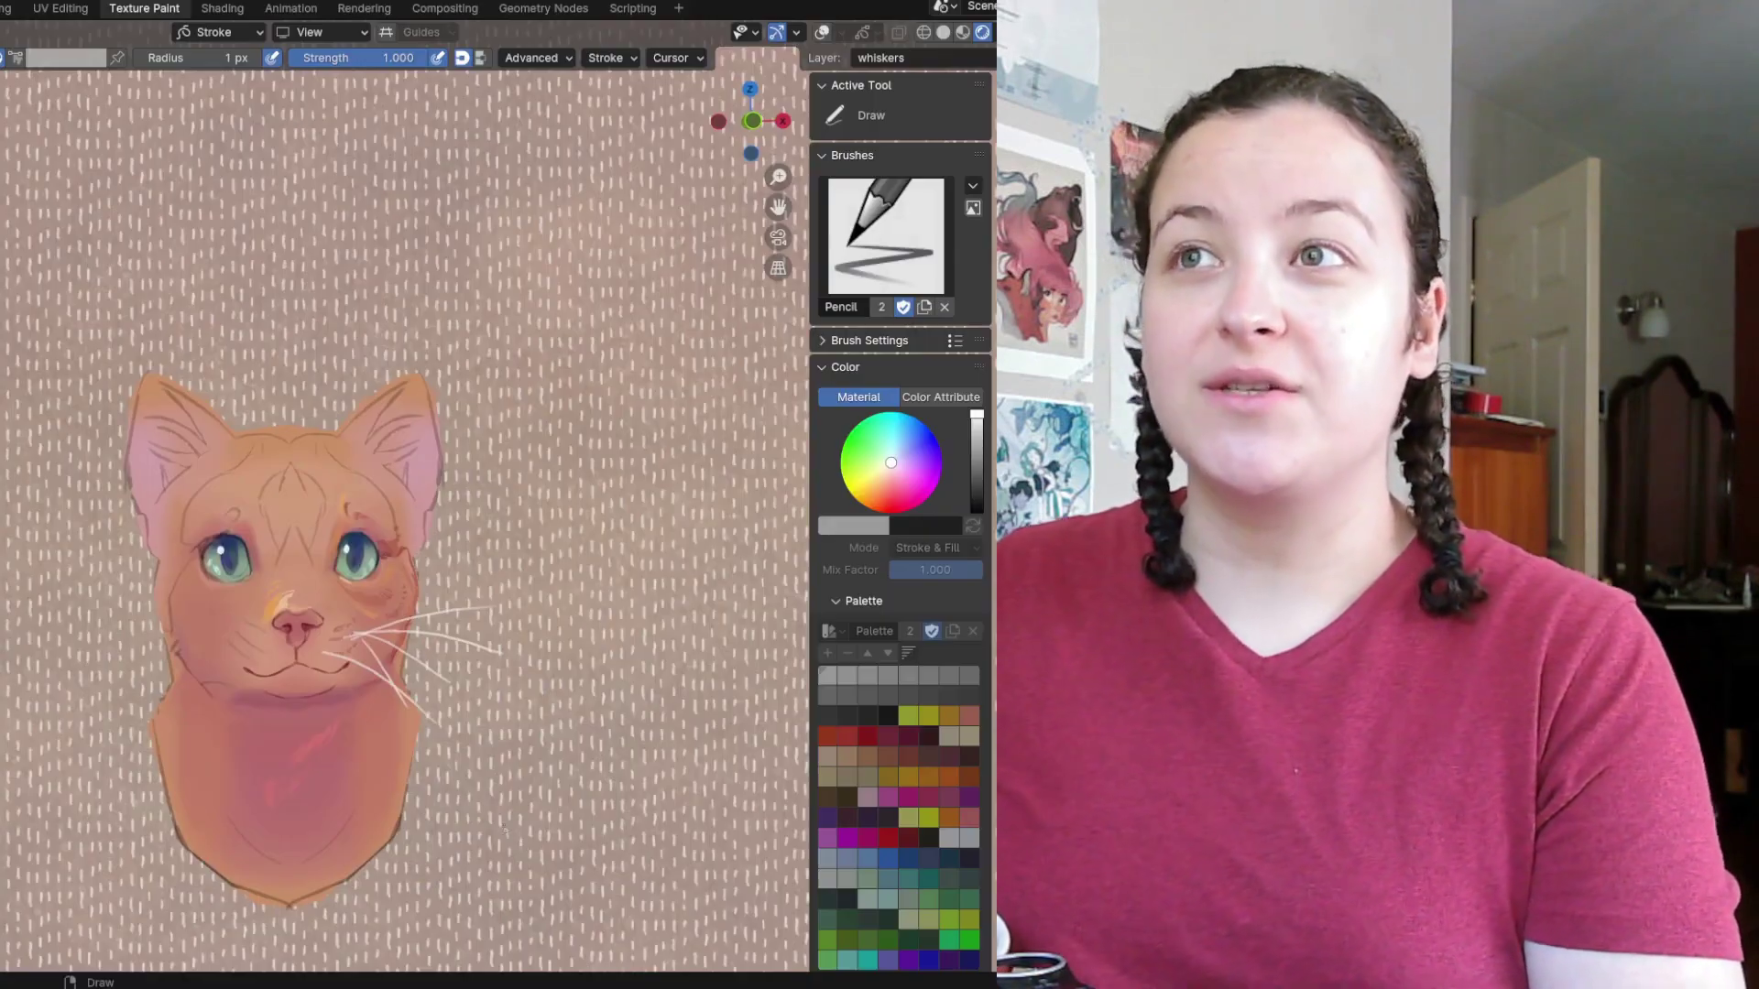
Step: Switch the viewport to Solid shading and show the overlays, with the fox model in view at an angle
mouse_move(505, 830)
middle_down()
mouse_move(247, 839)
mouse_move(384, 858)
middle_up()
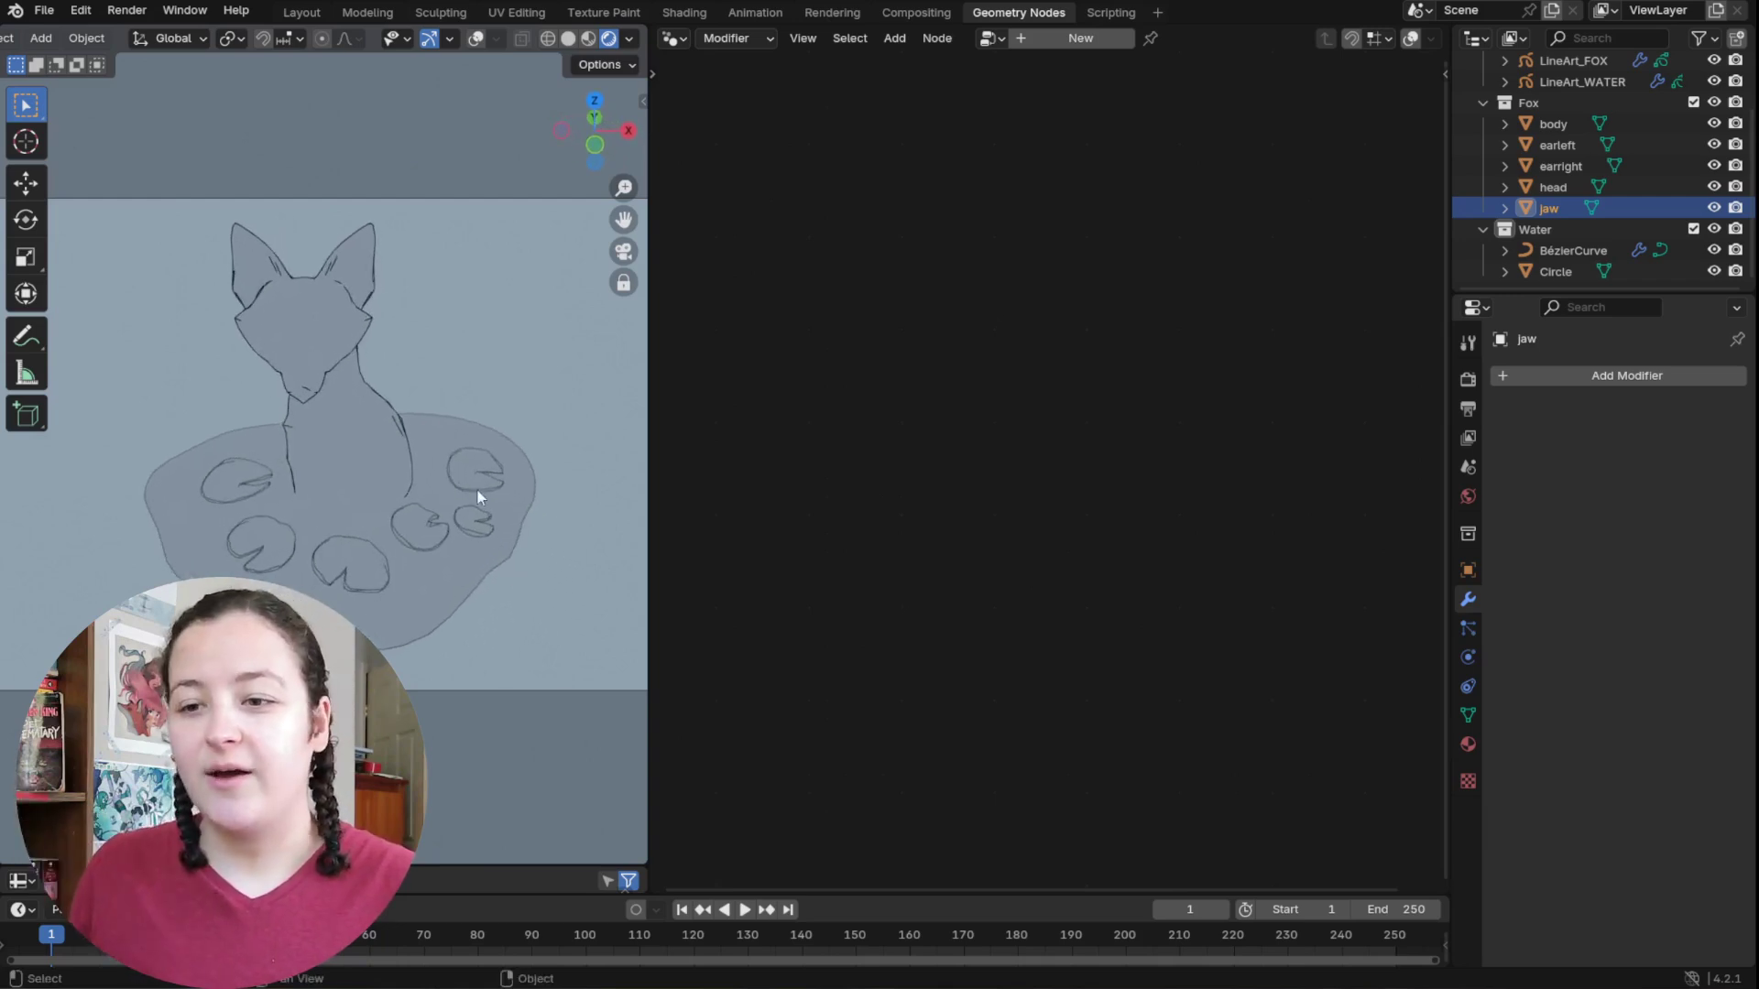
middle_drag(477, 491, 448, 500)
key(z)
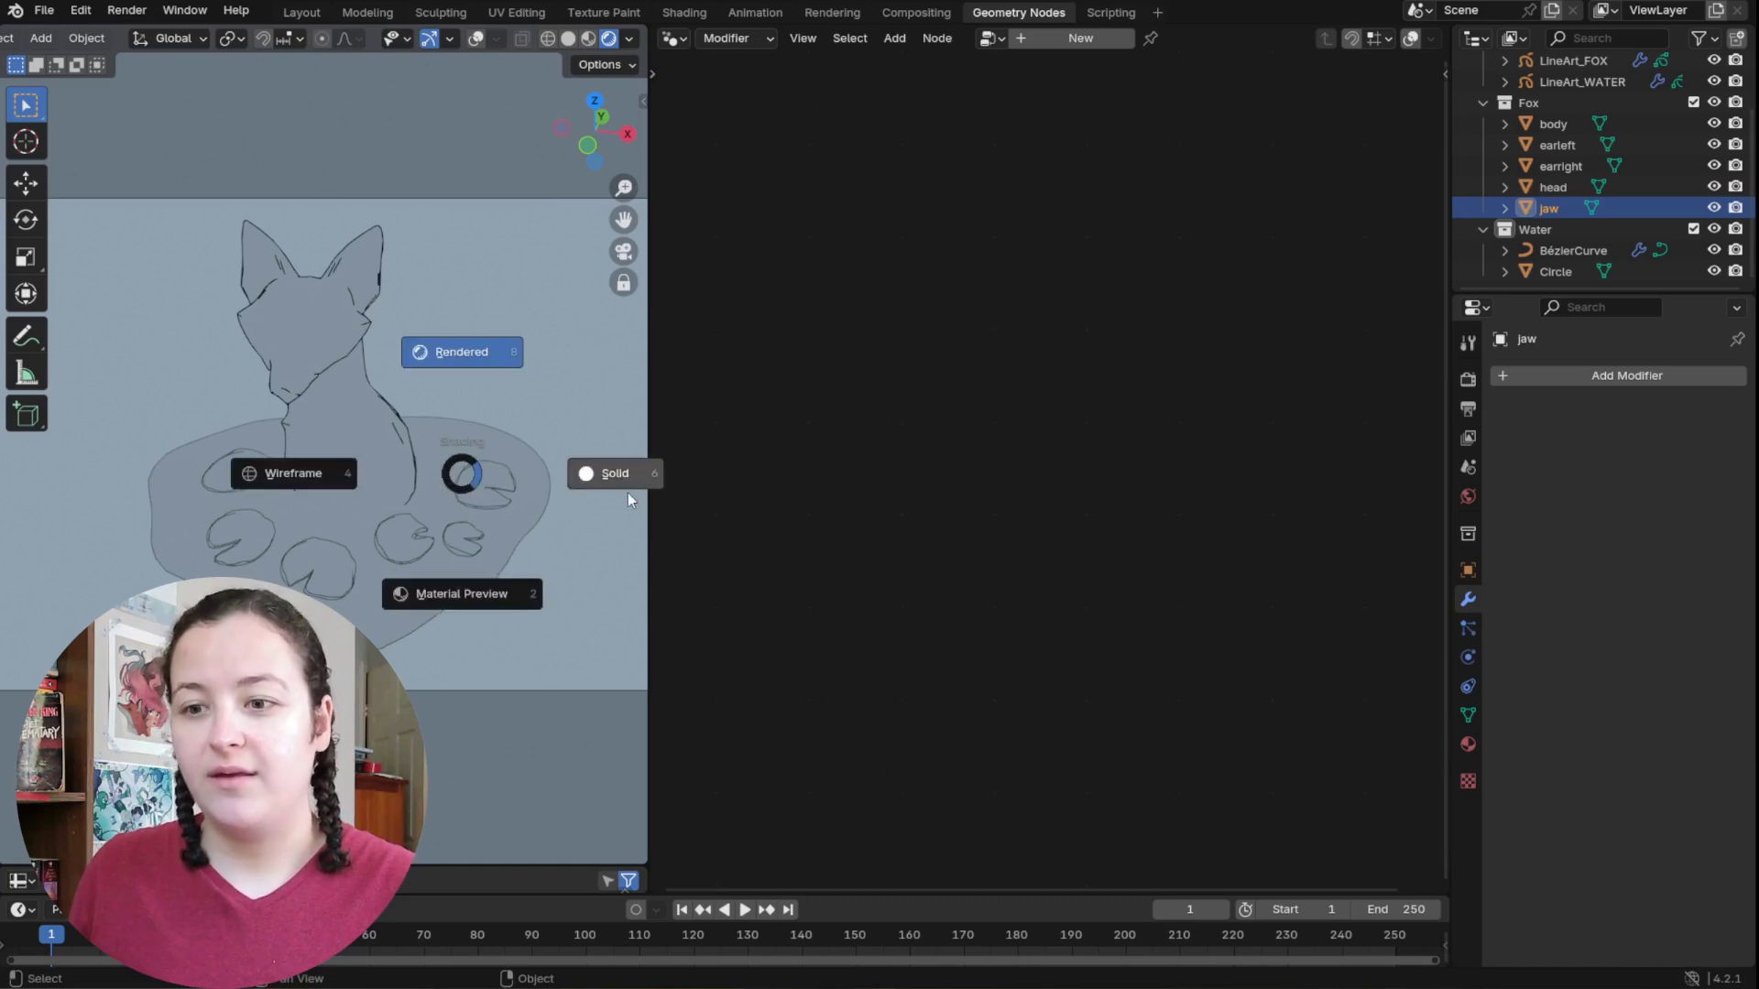
click(629, 493)
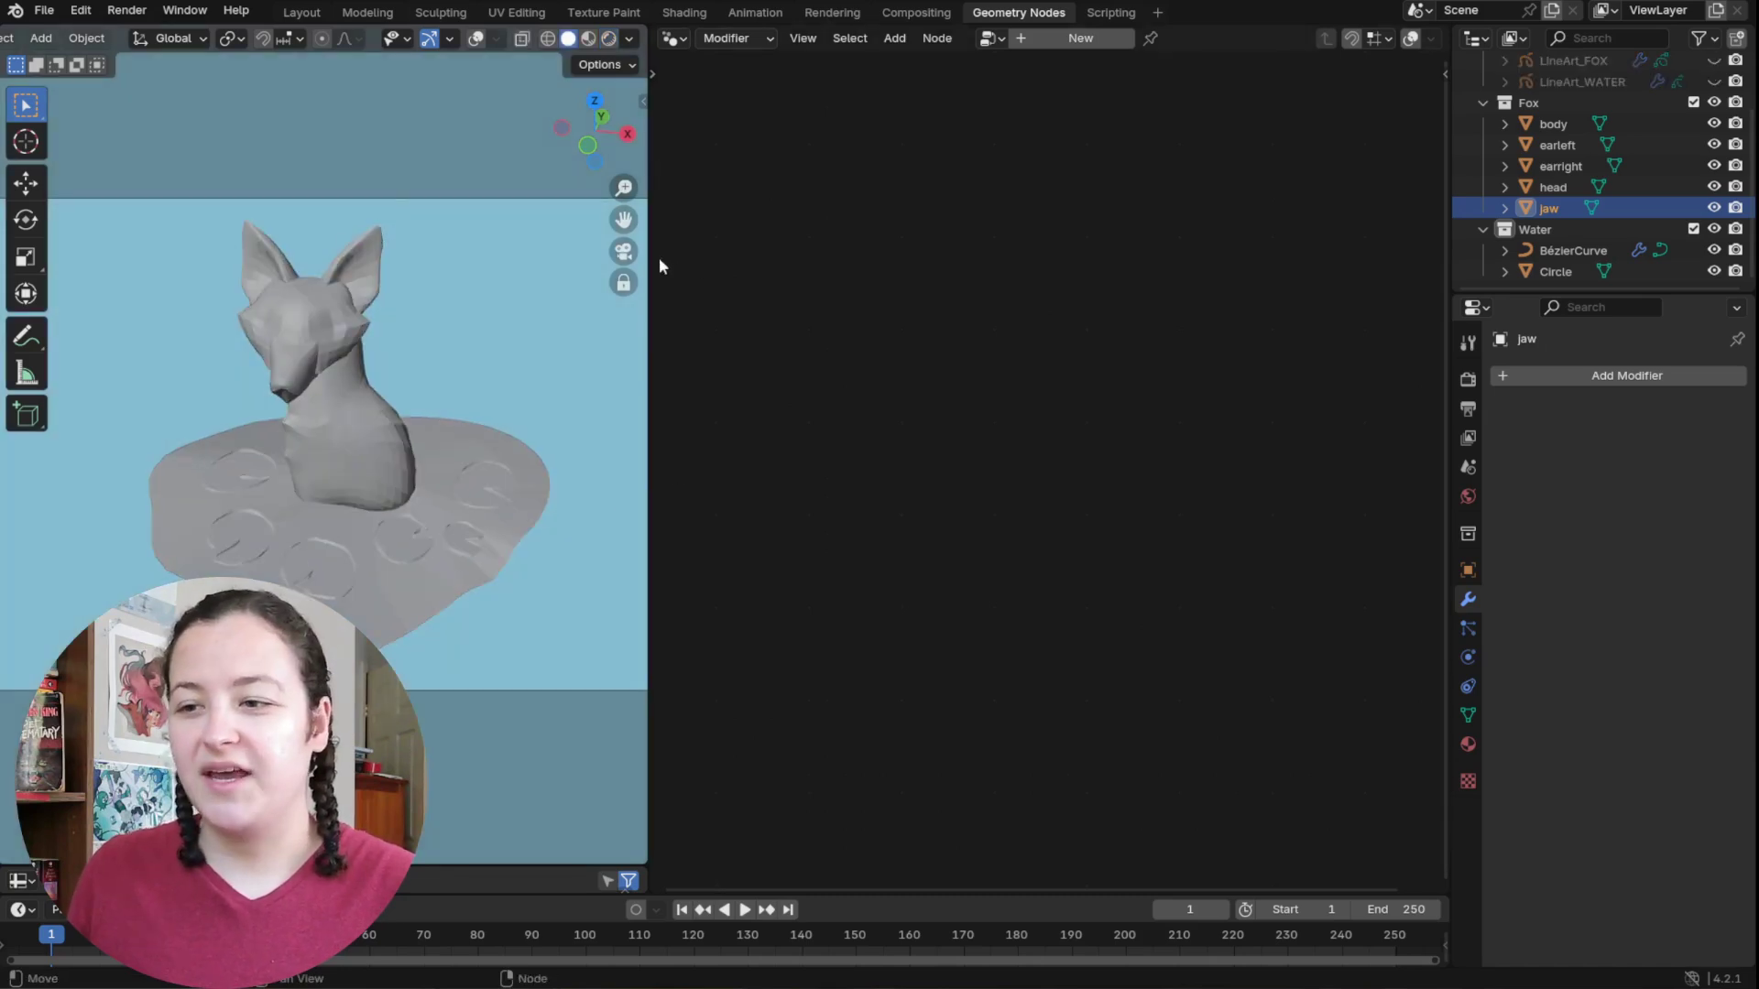
scroll(255, 333, up, 2)
middle_drag(325, 394, 291, 409)
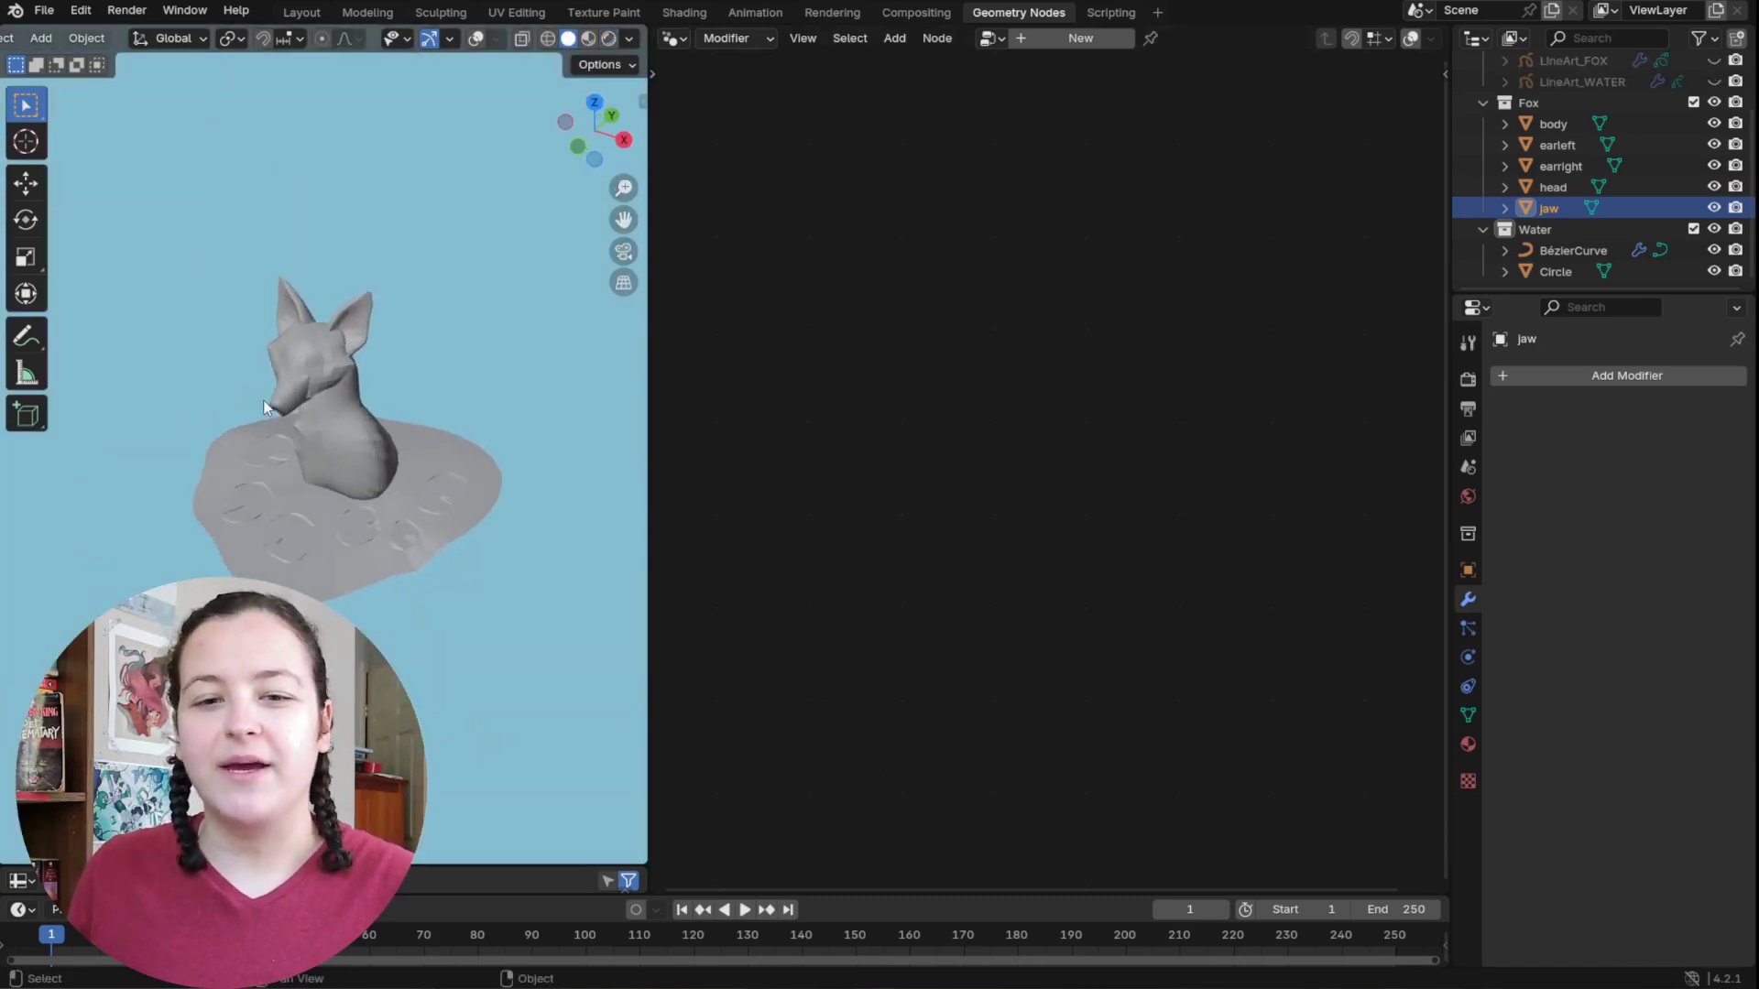
scroll(277, 438, up, 2)
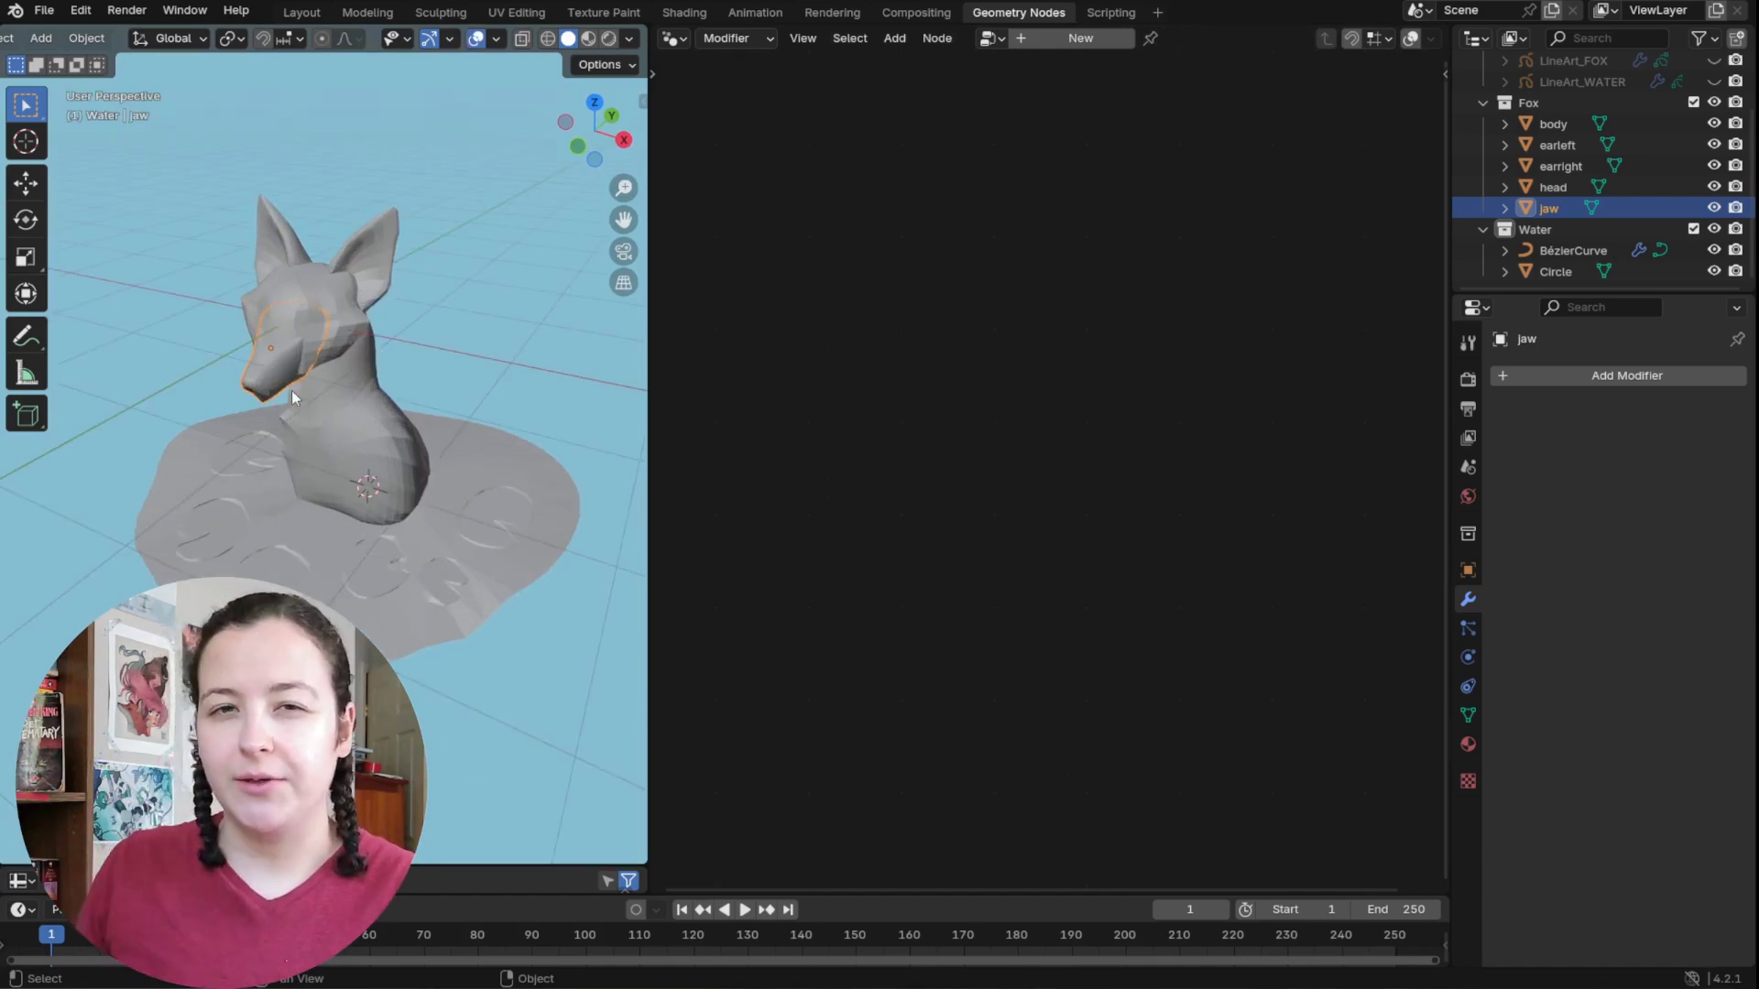
key(shift+alt+z)
middle_drag(326, 343, 306, 403)
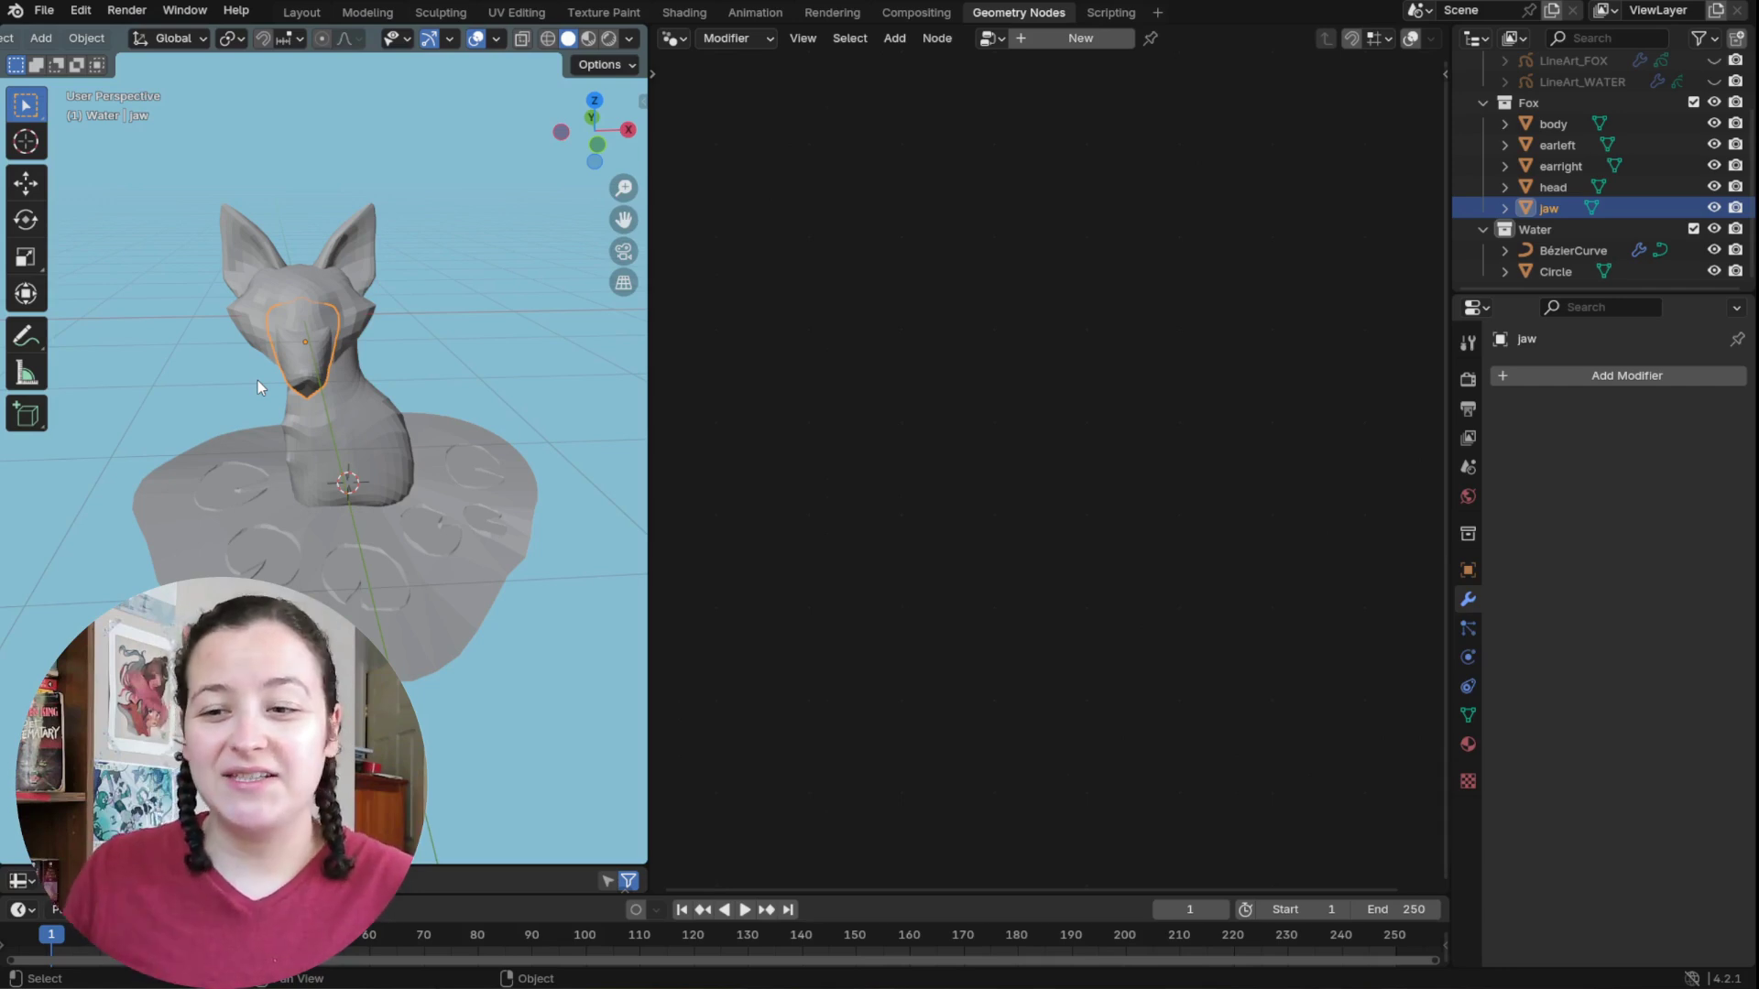
middle_drag(267, 371, 229, 394)
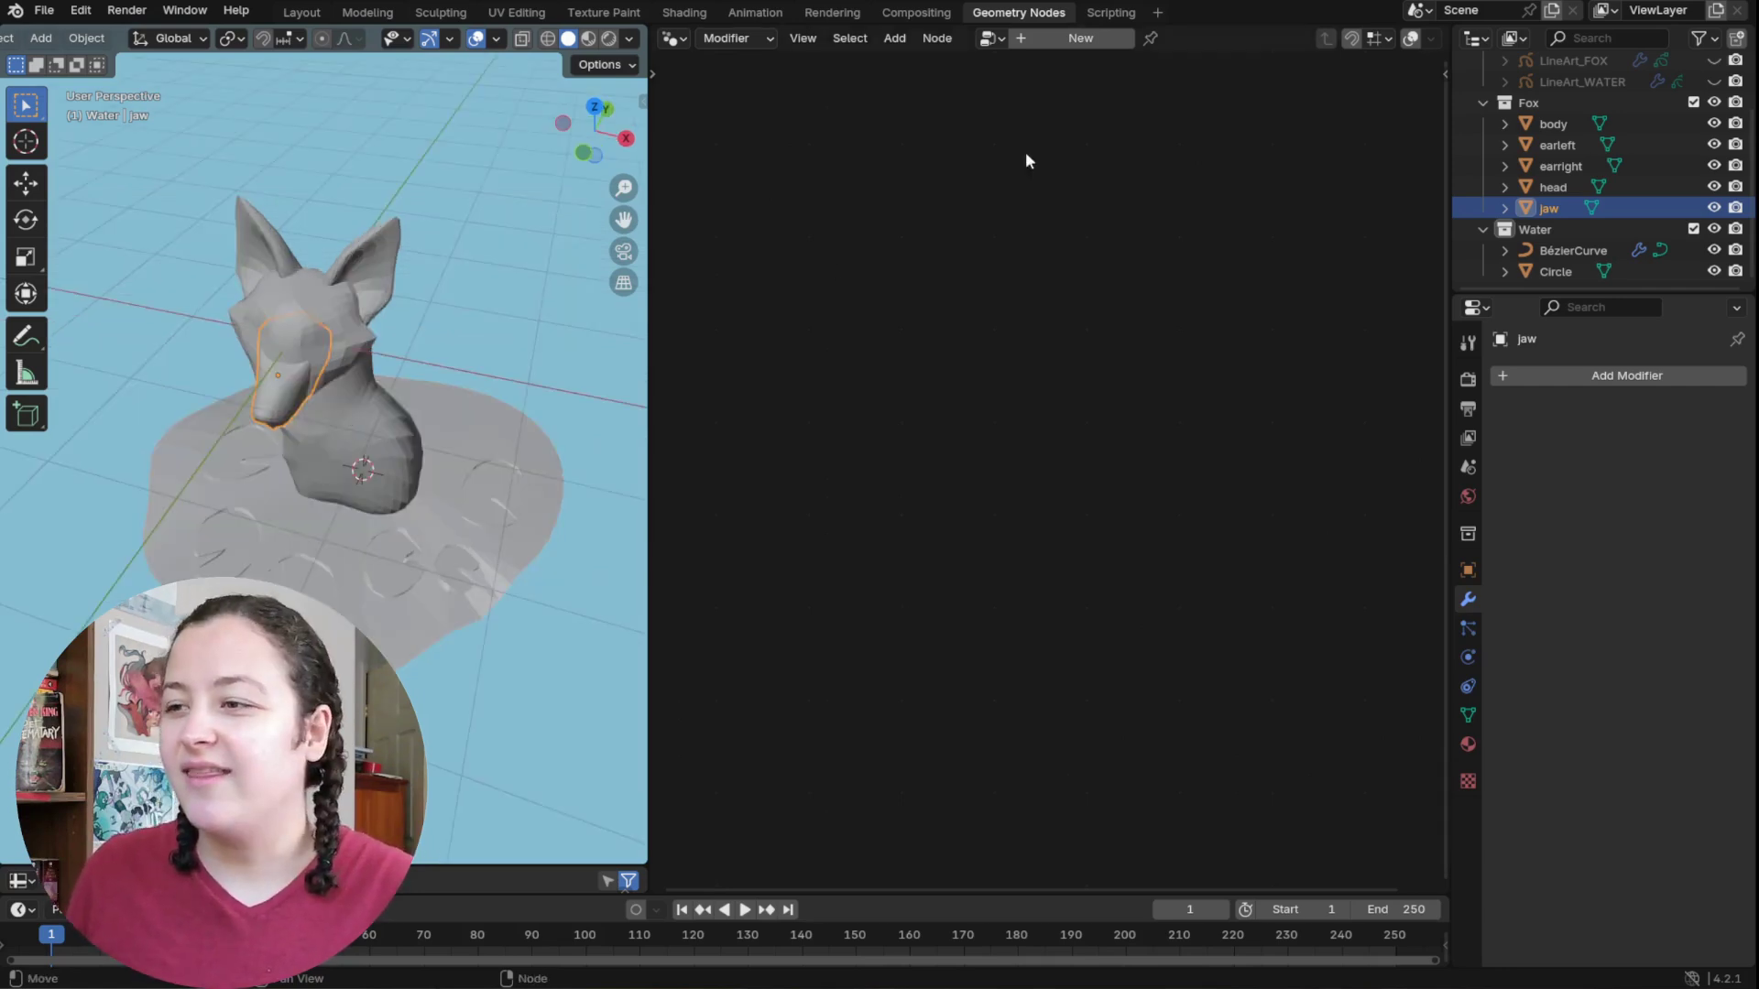
Step: Create a new geometry node tree on the jaw and insert a Distribute Points on Faces node between Group Input and Group Output
click(1072, 39)
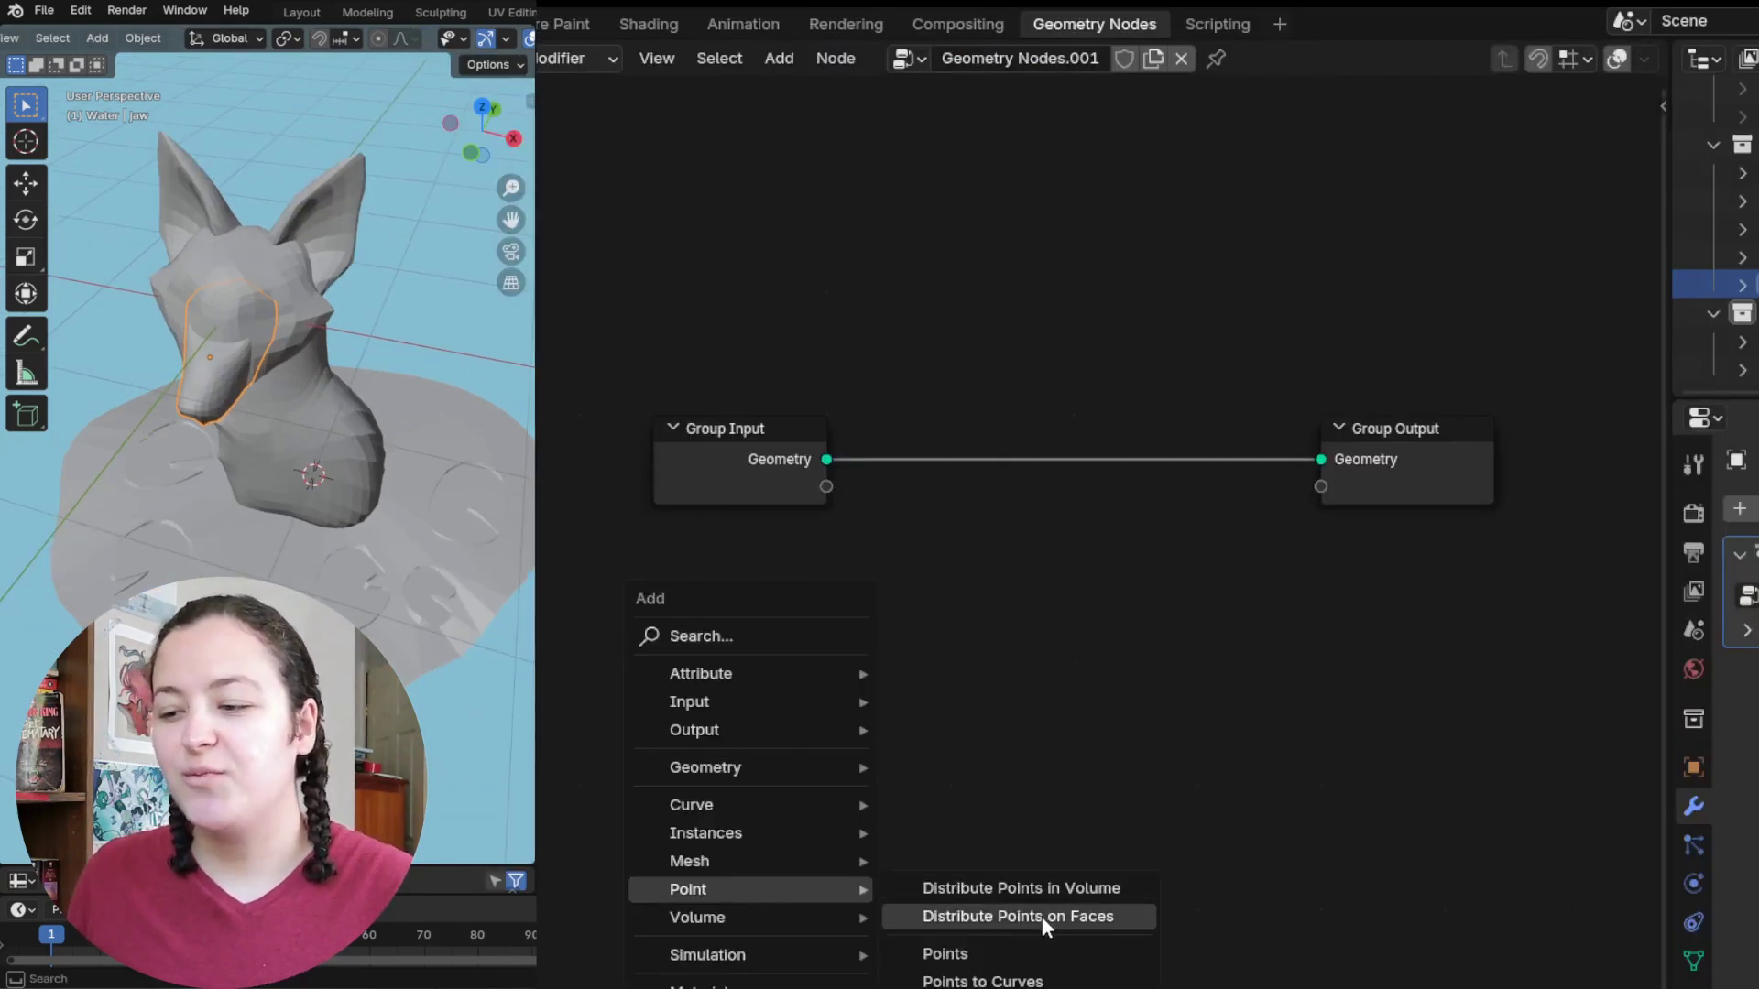
click(1038, 916)
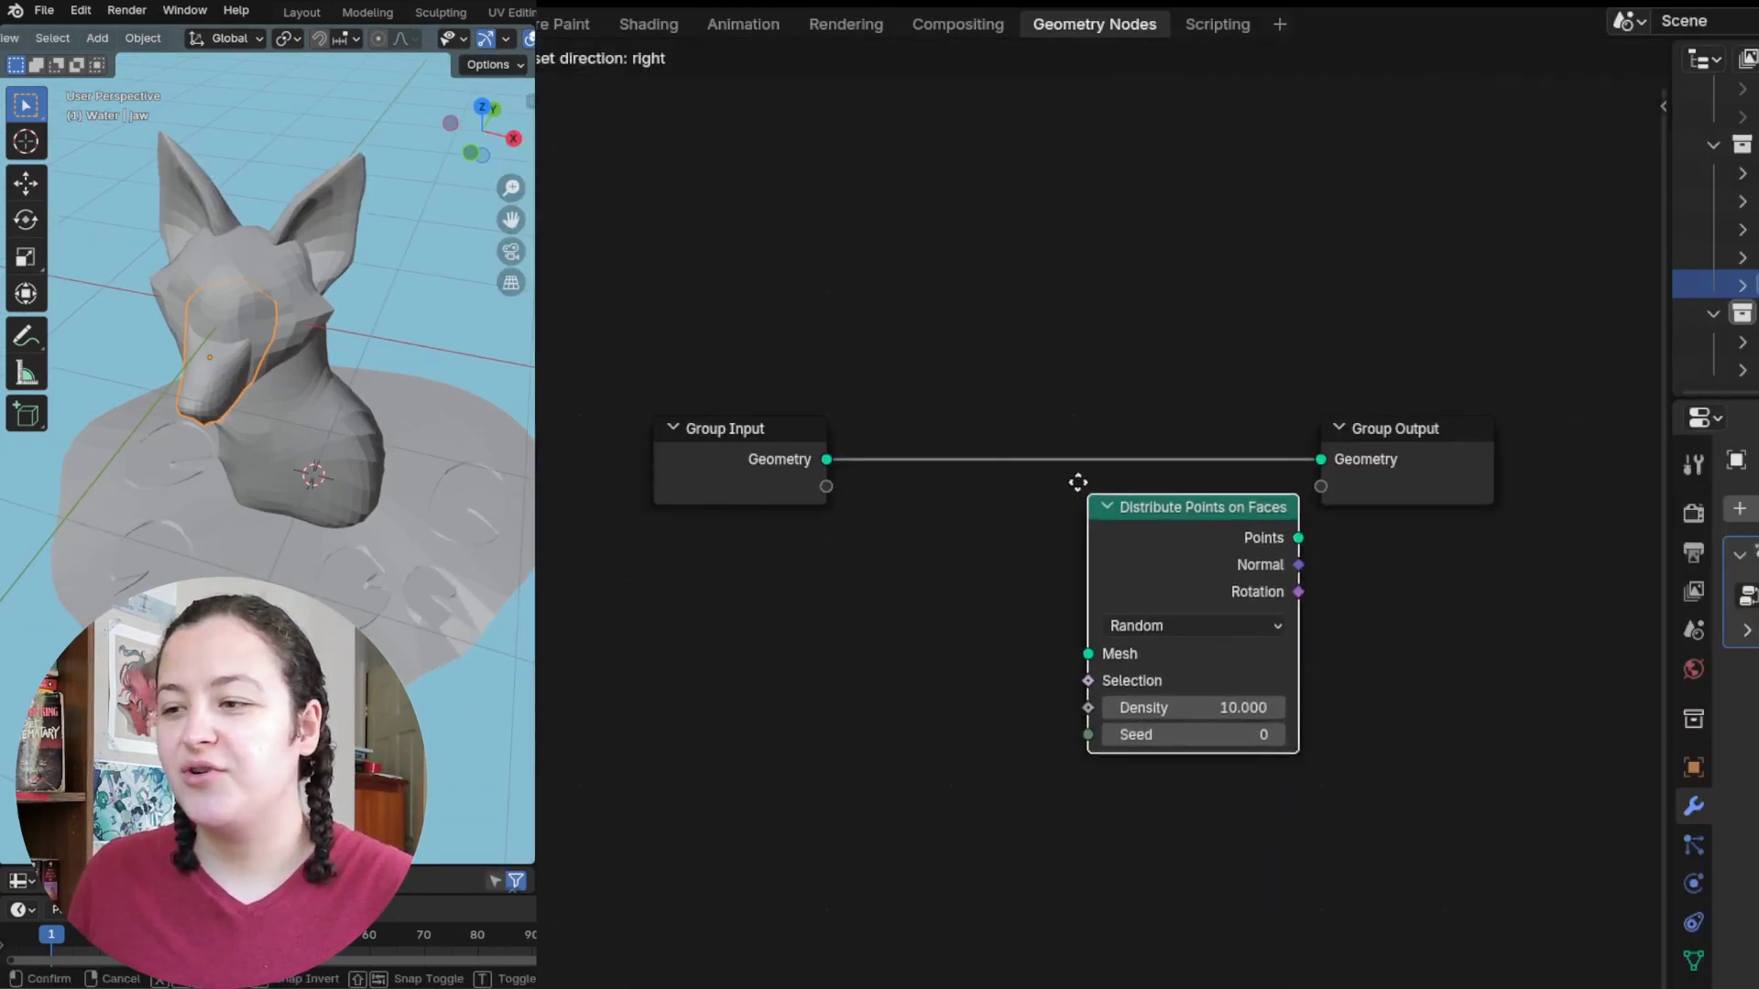
click(999, 415)
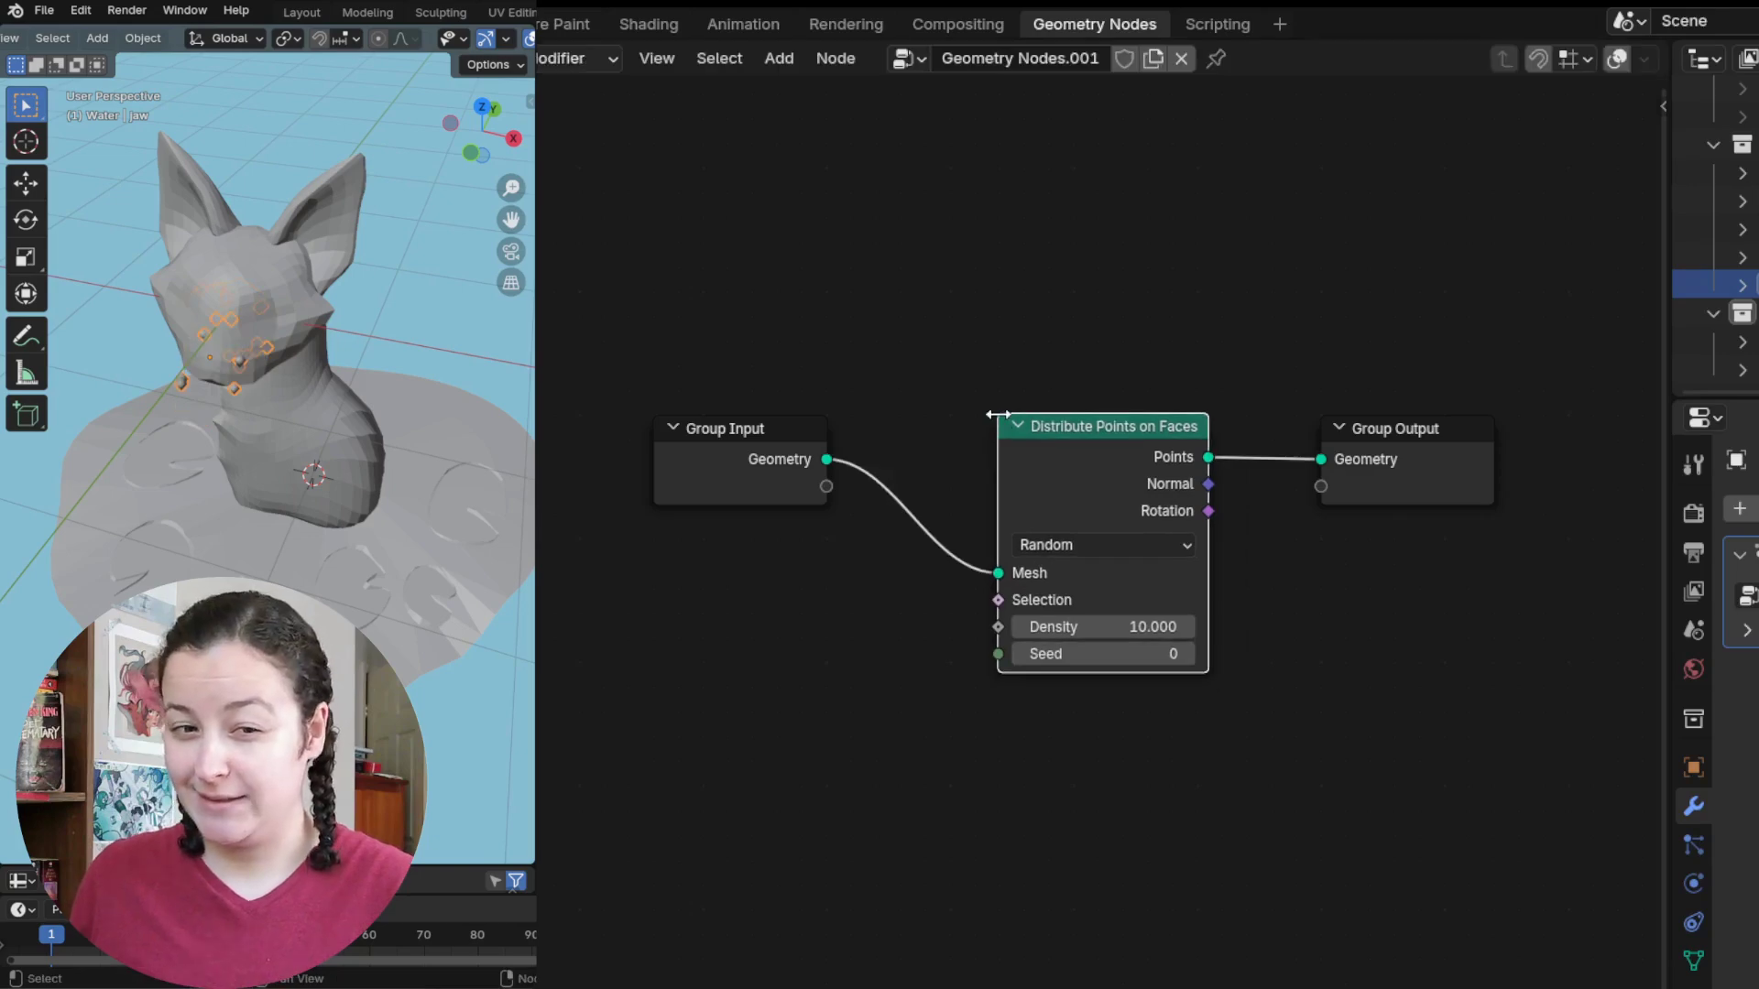
Step: Insert a Join Geometry node before Group Output and connect the Group Input's Geometry to it as well
key(shift+a)
mouse_move(1083, 573)
click(1395, 733)
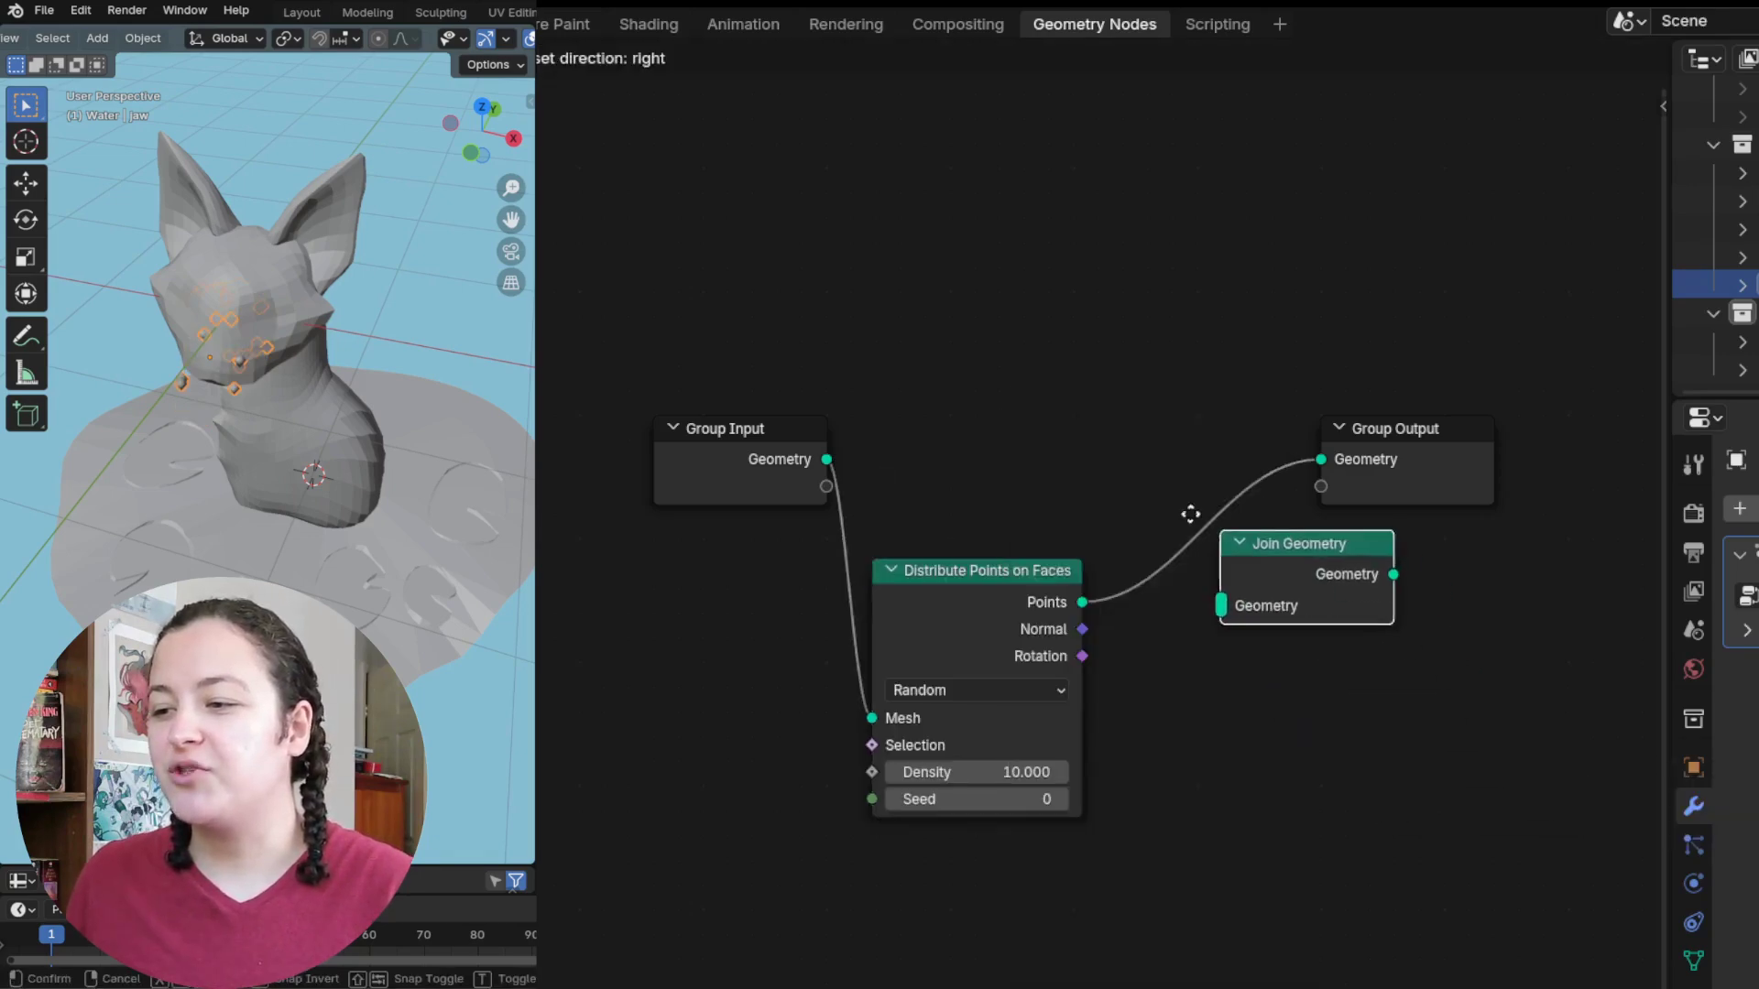
click(1113, 438)
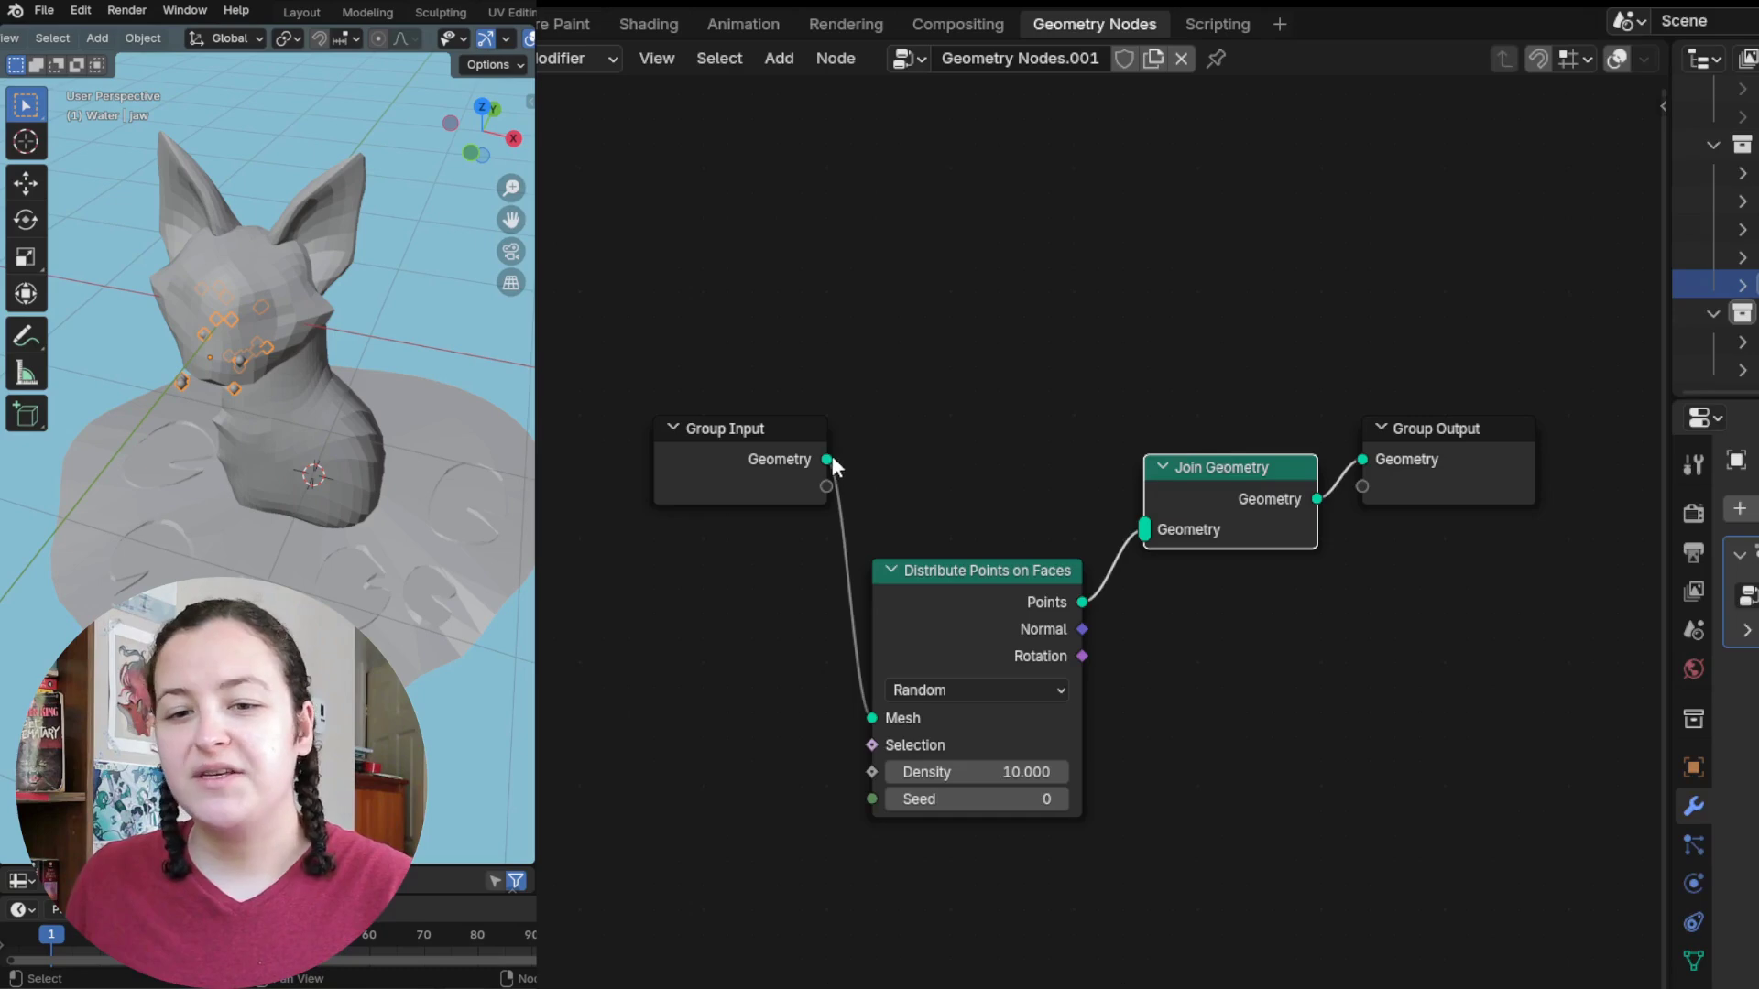
drag(826, 460, 1123, 515)
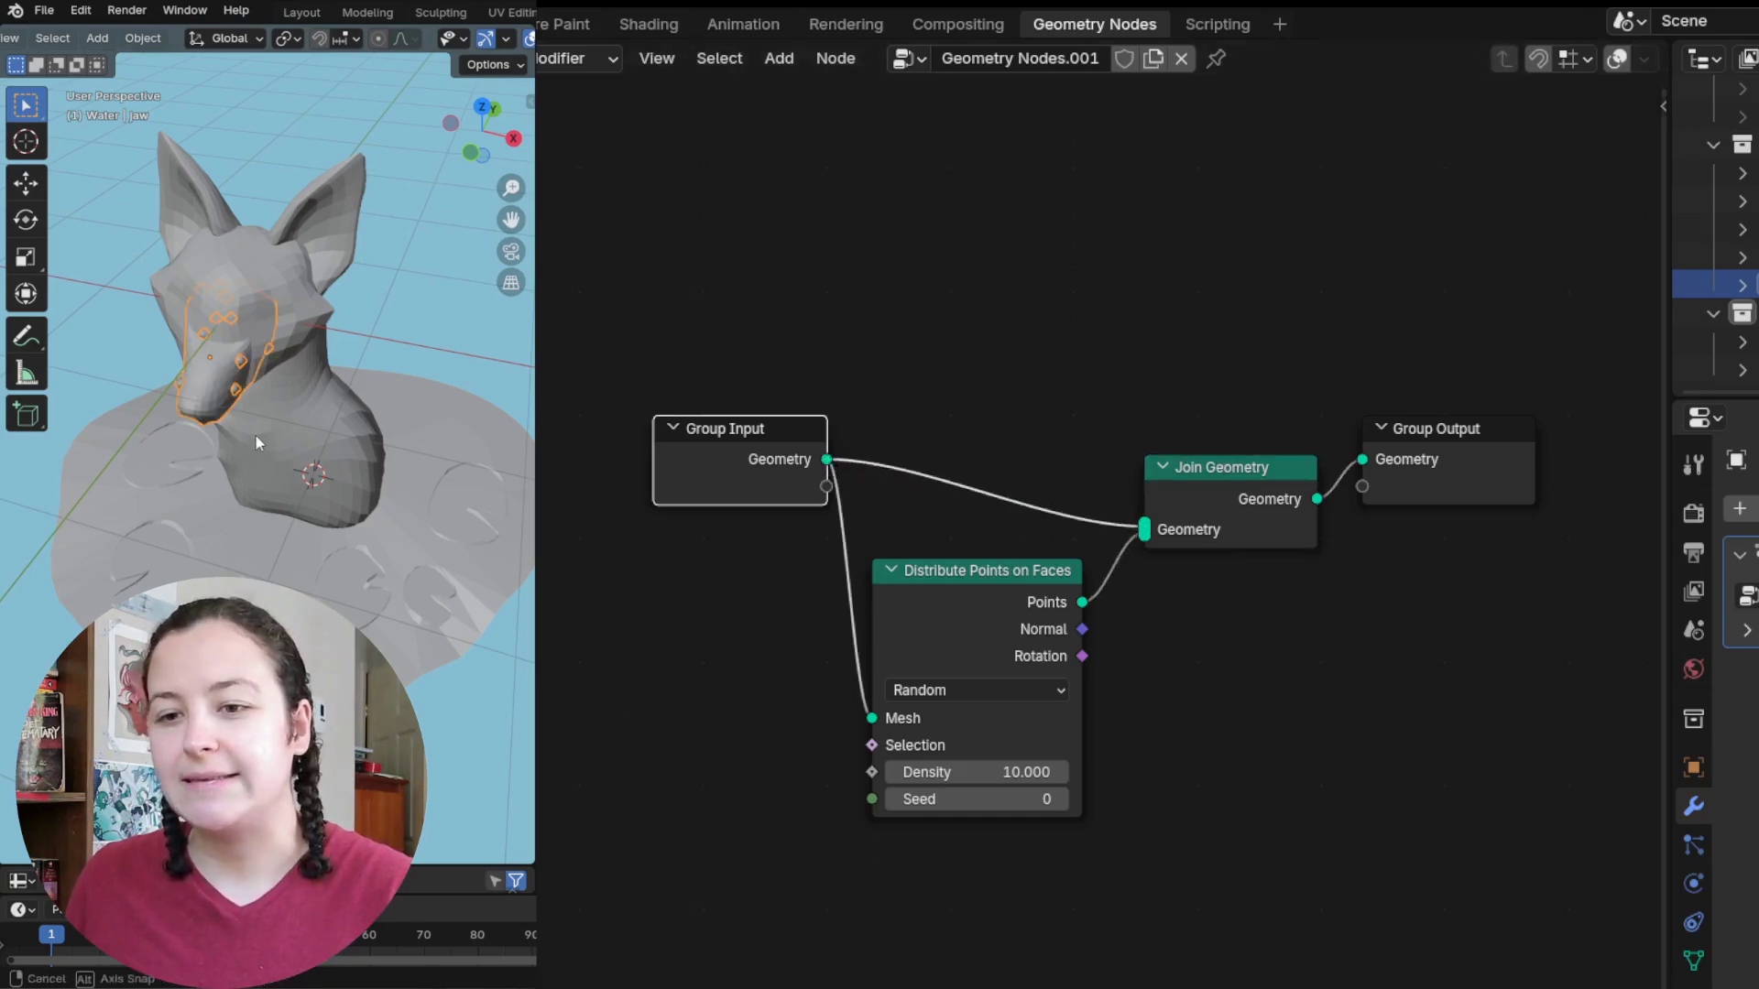
middle_drag(255, 436, 216, 417)
Step: Space out the input and distribution nodes, and insert an Instance on Points node between Distribute Points on Faces and Join Geometry
drag(777, 428, 597, 434)
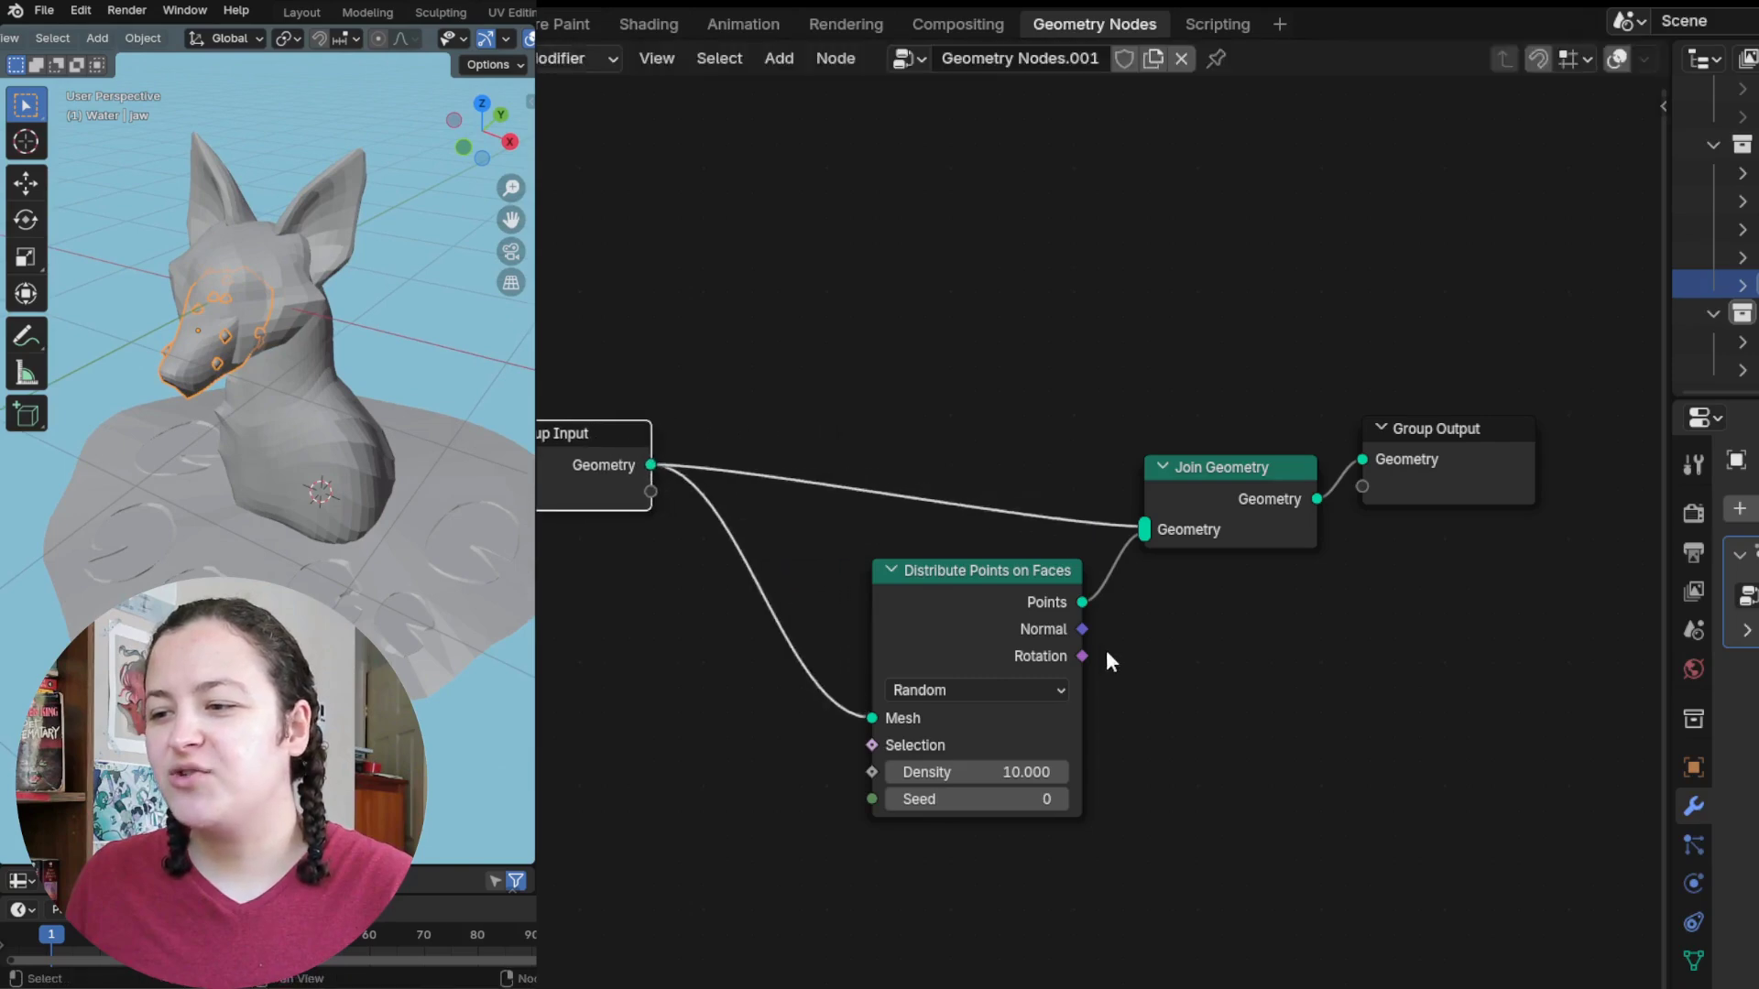
drag(1024, 586, 853, 560)
key(shift+a)
mouse_move(1130, 769)
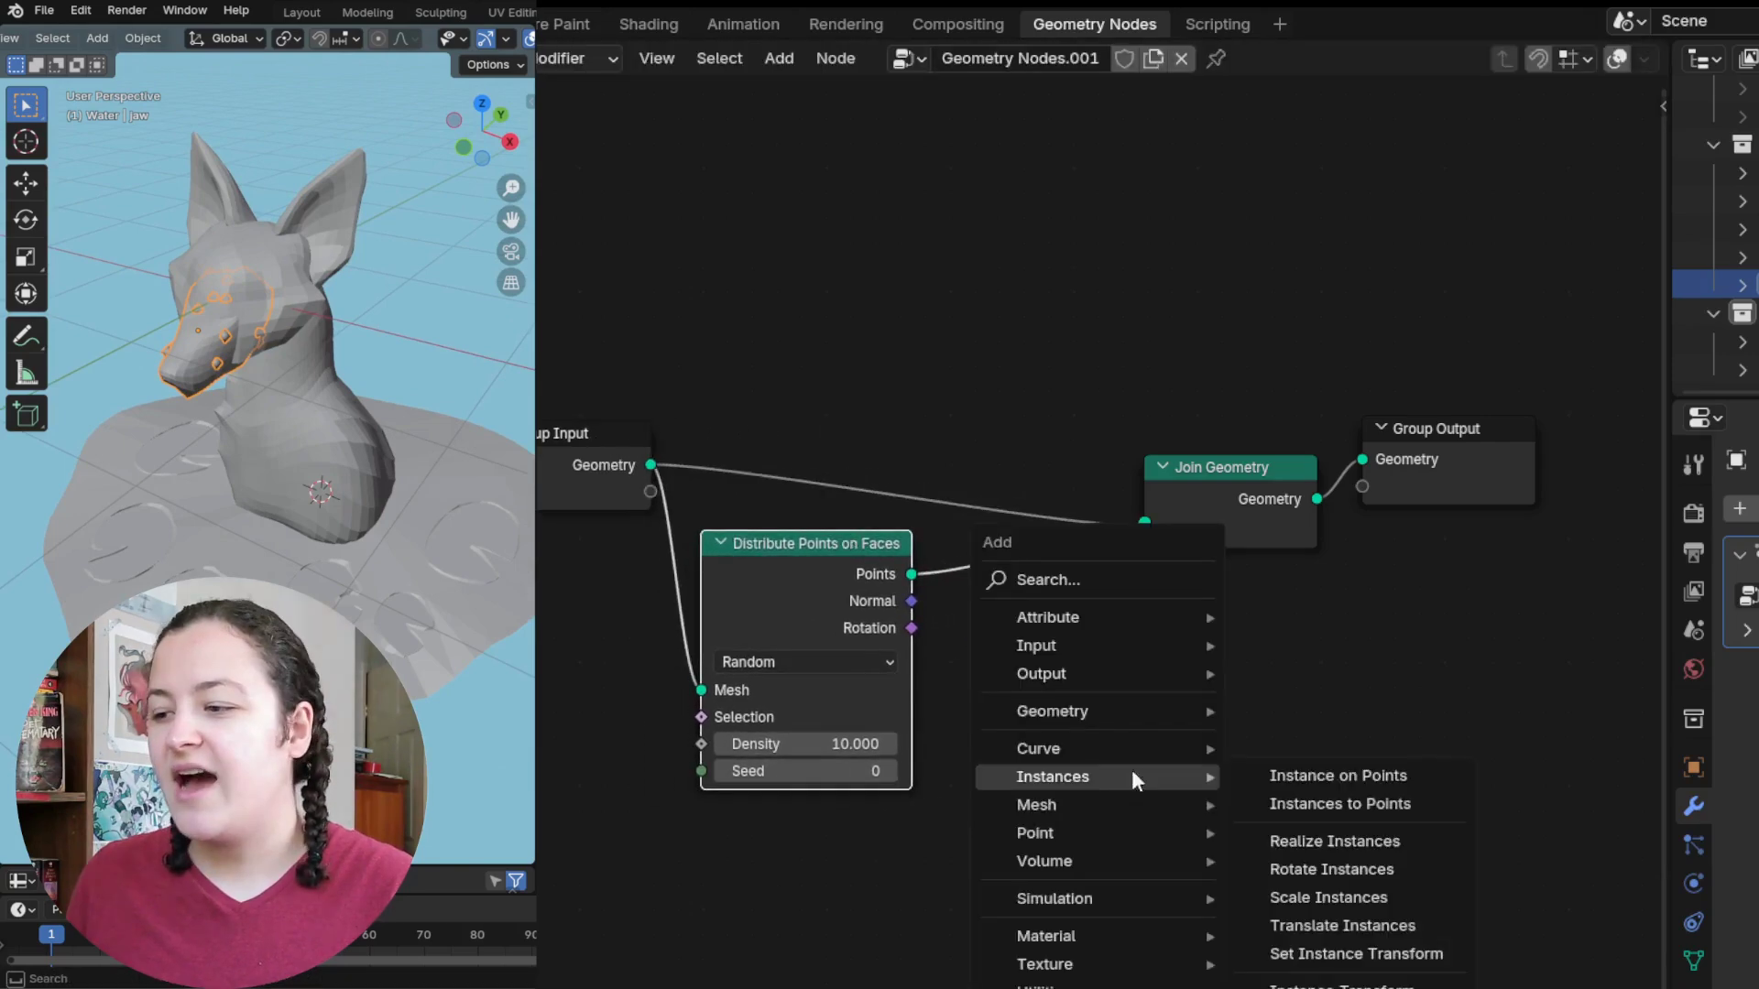
click(1312, 775)
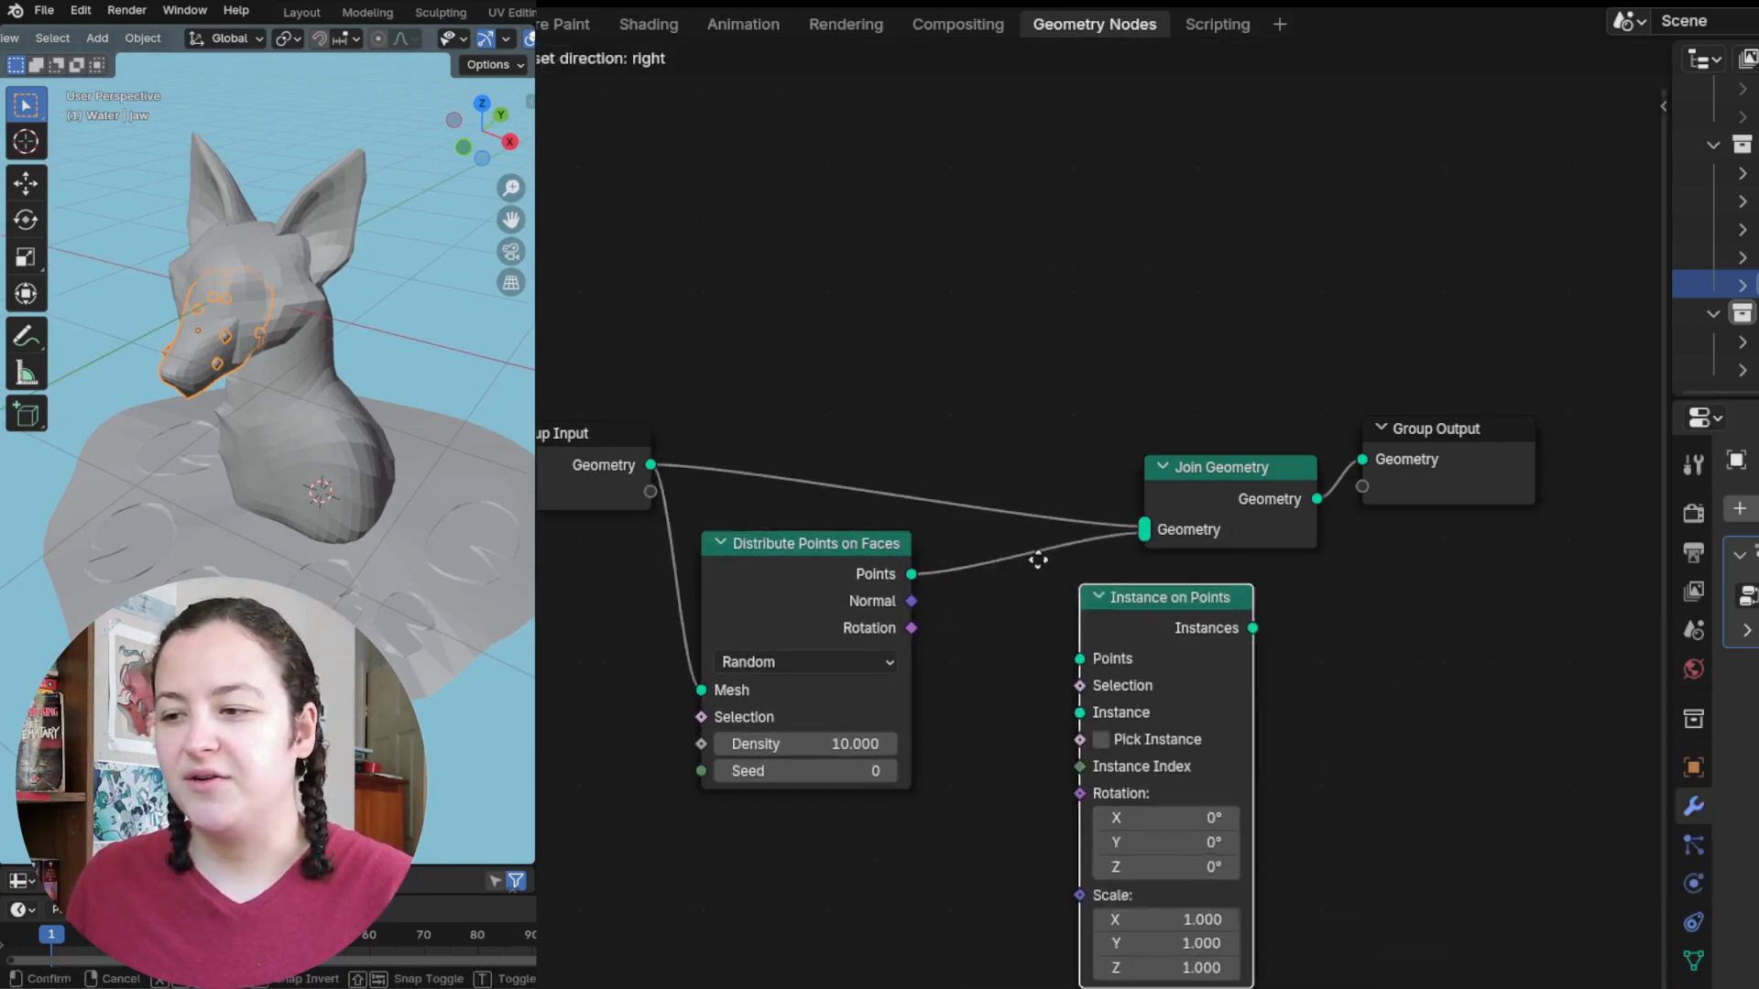
click(968, 553)
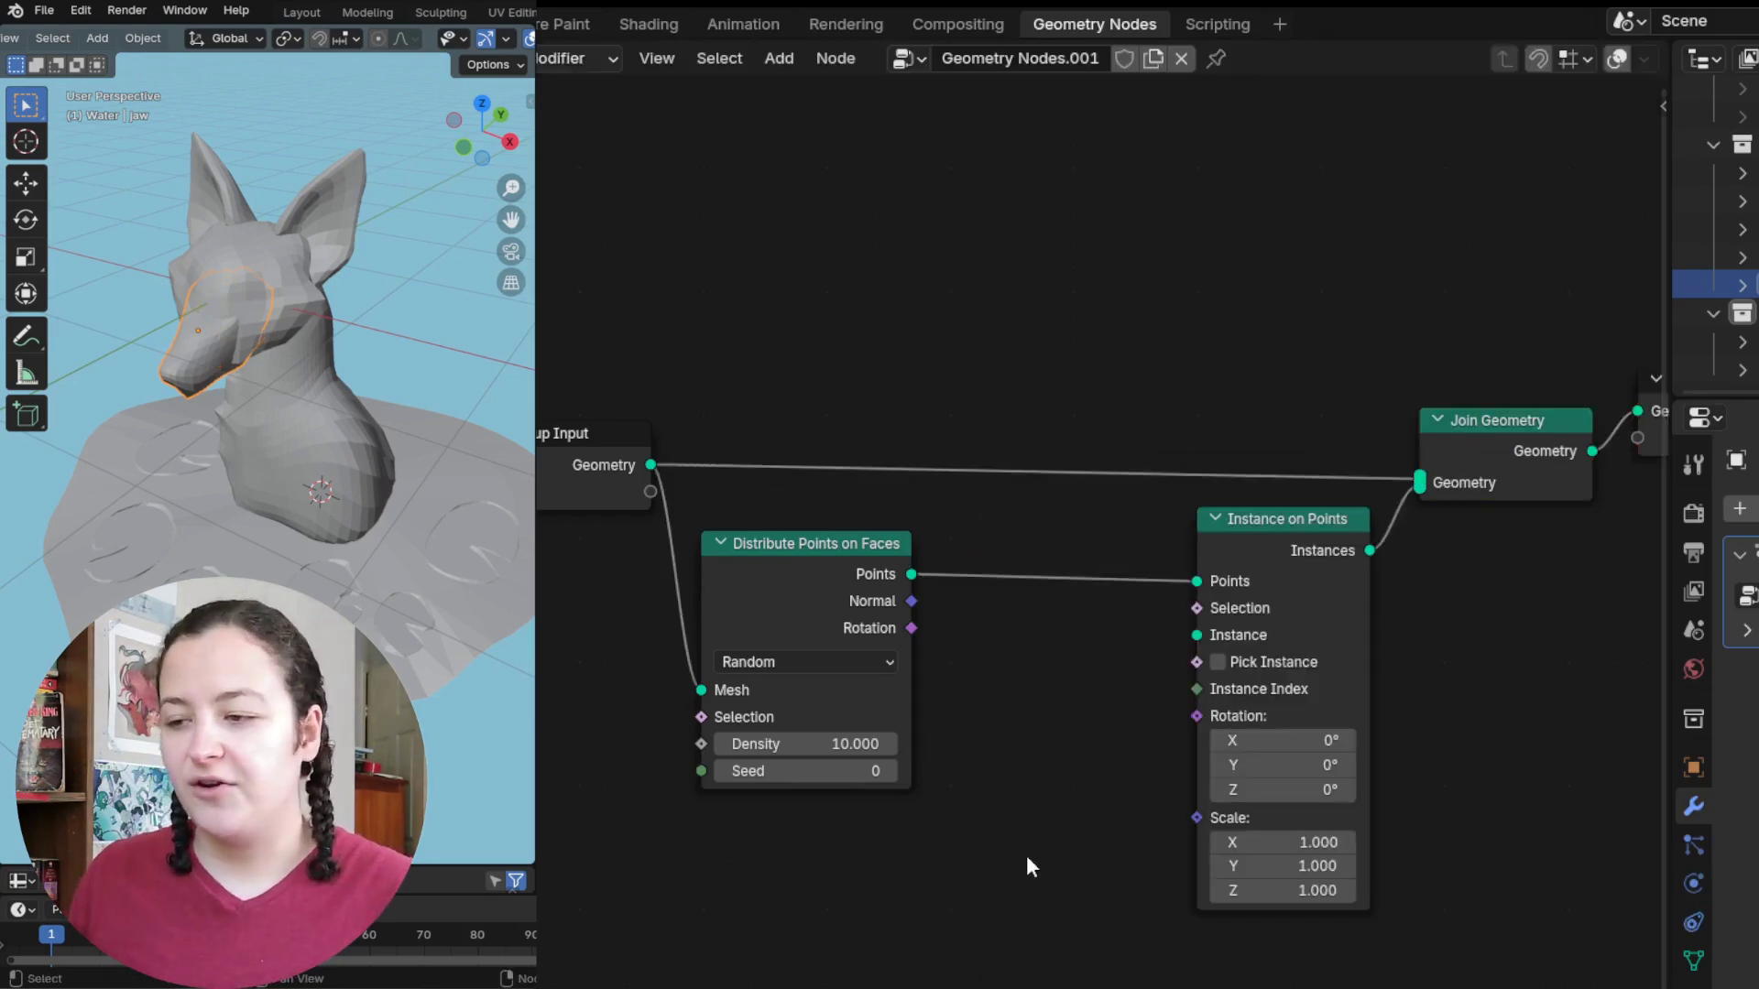
Step: Add a Mesh Line node and connect its Mesh output to the Instance input of Instance on Points
key(shift+a)
mouse_move(894, 877)
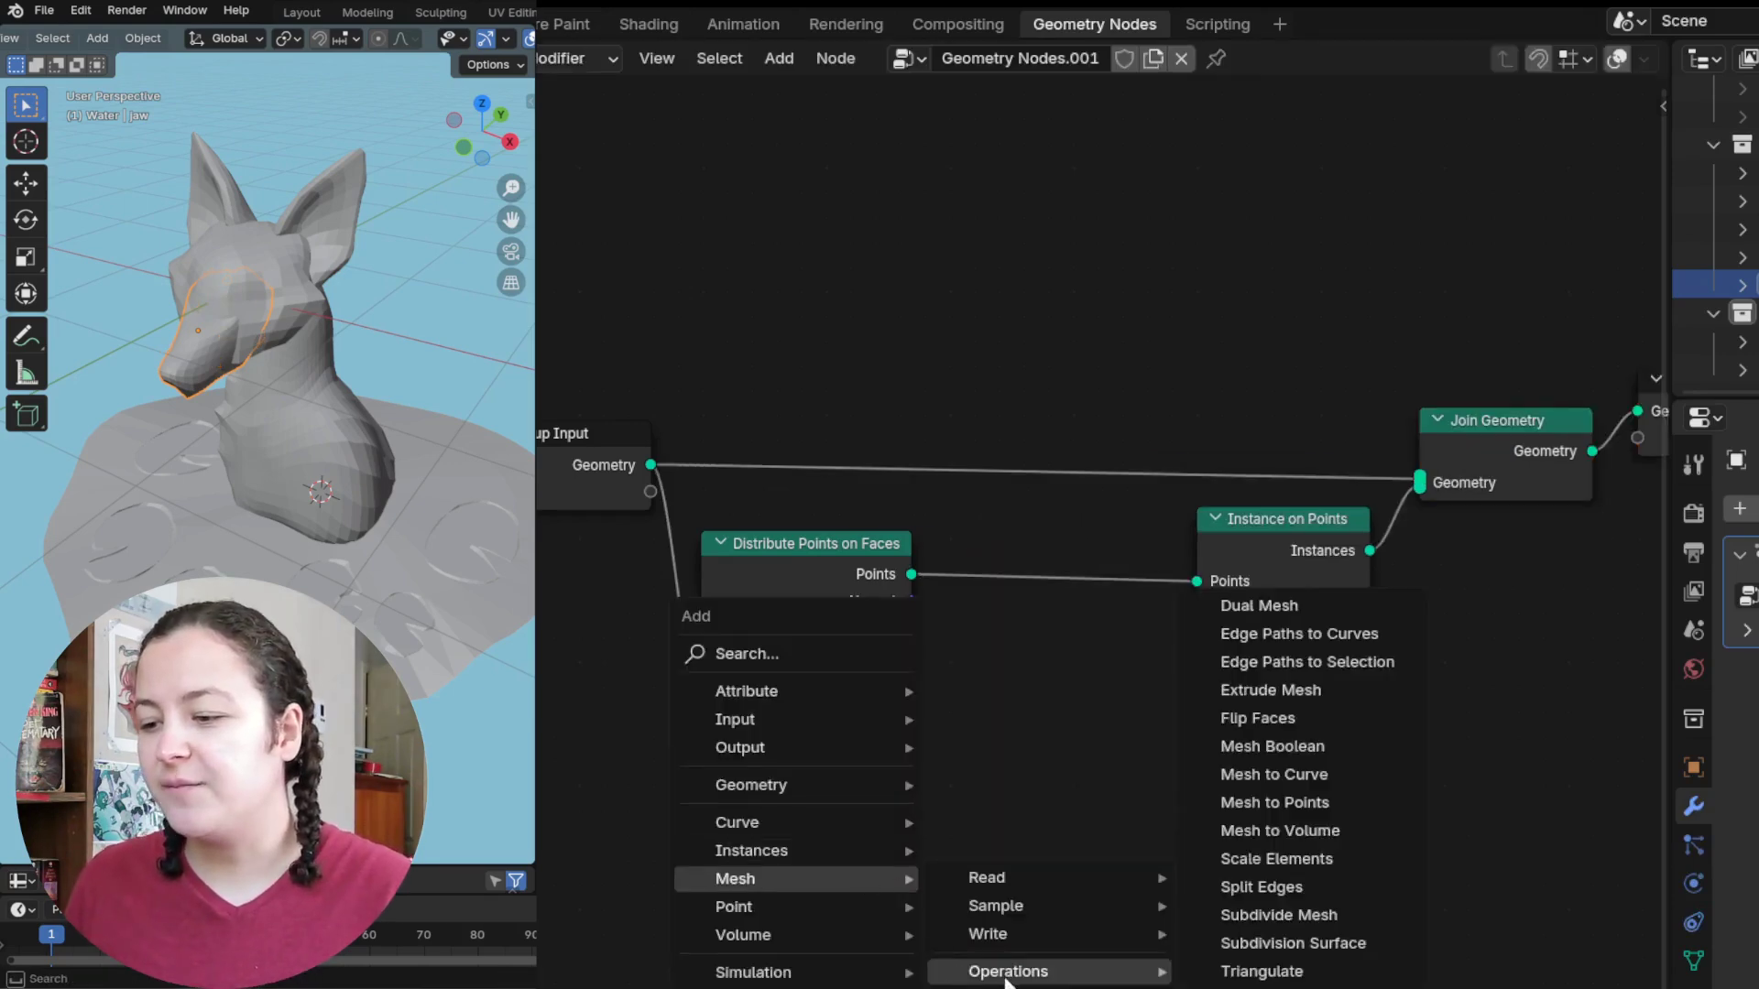
mouse_move(1001, 839)
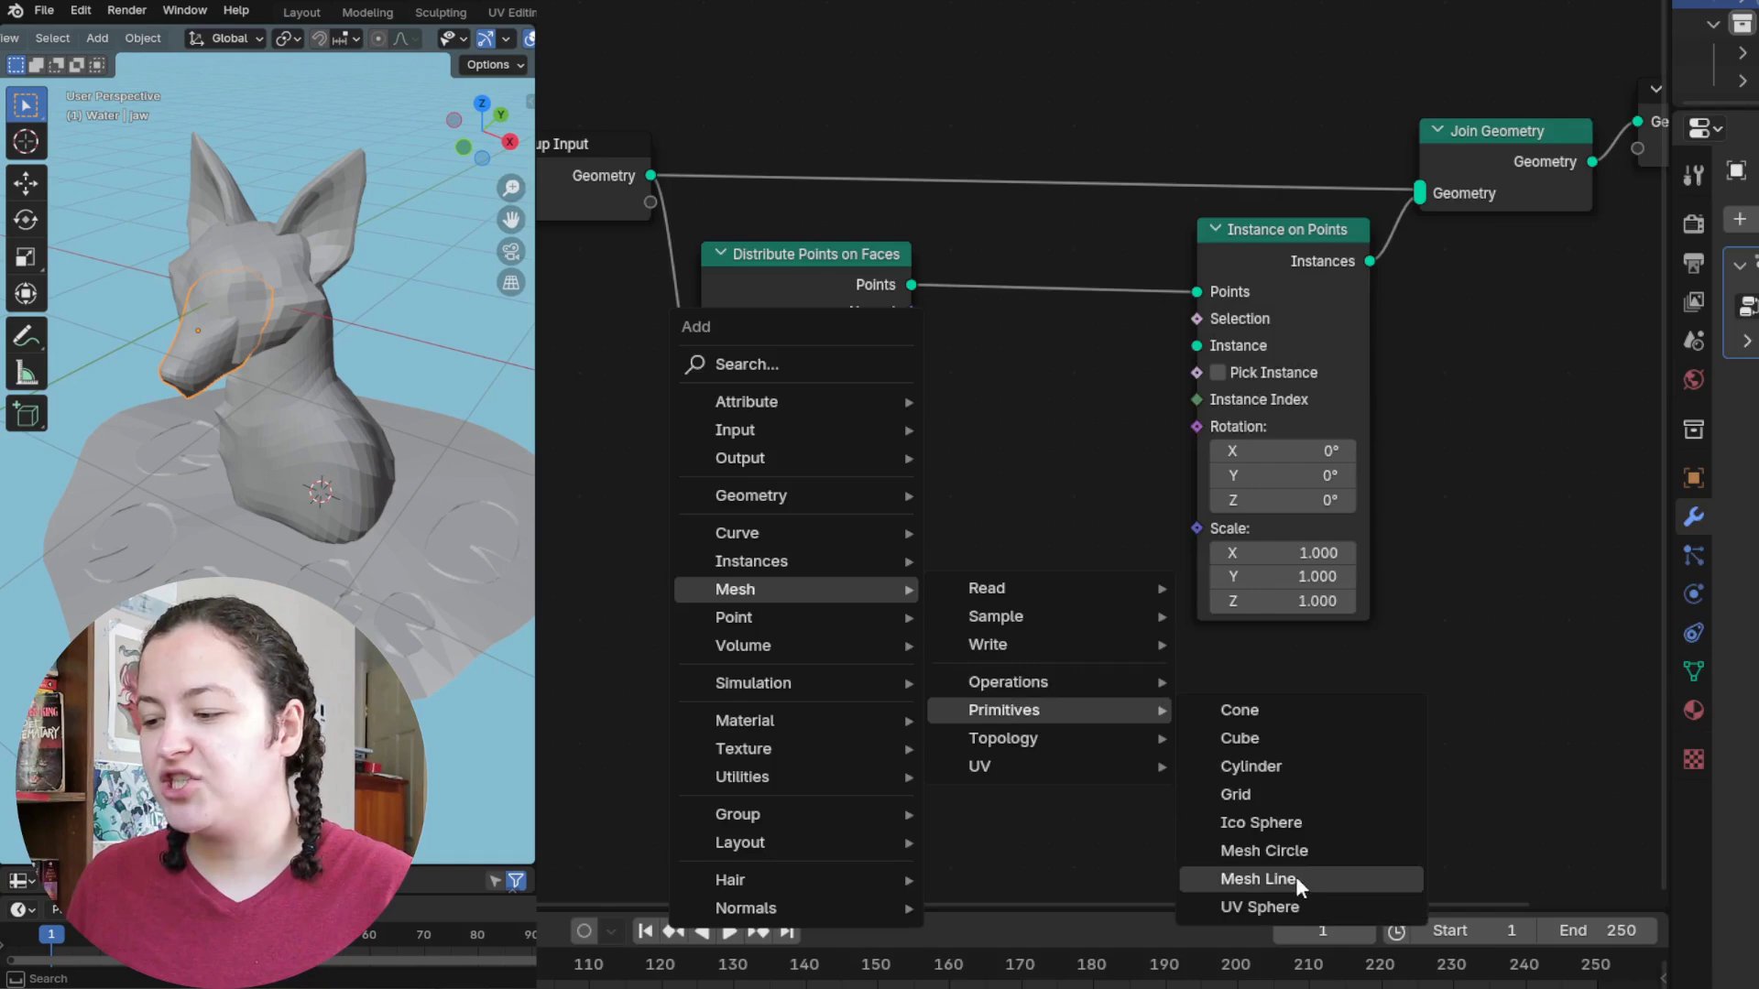
click(1295, 876)
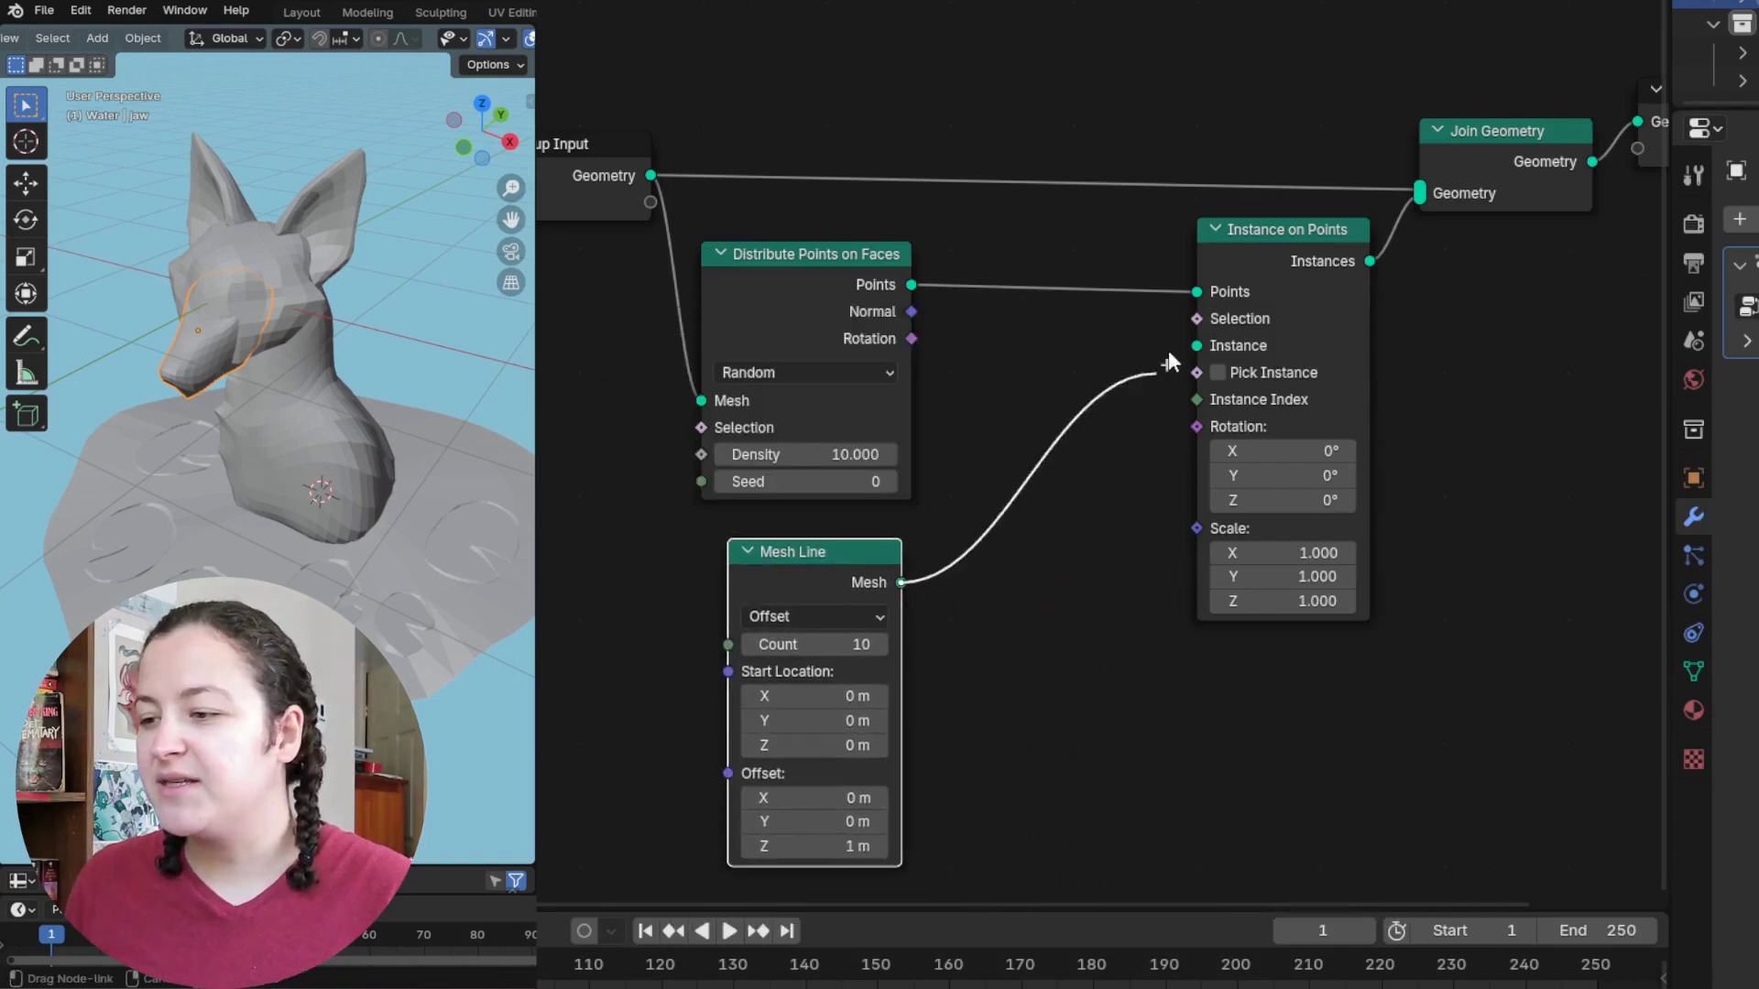
drag(1169, 358, 1191, 347)
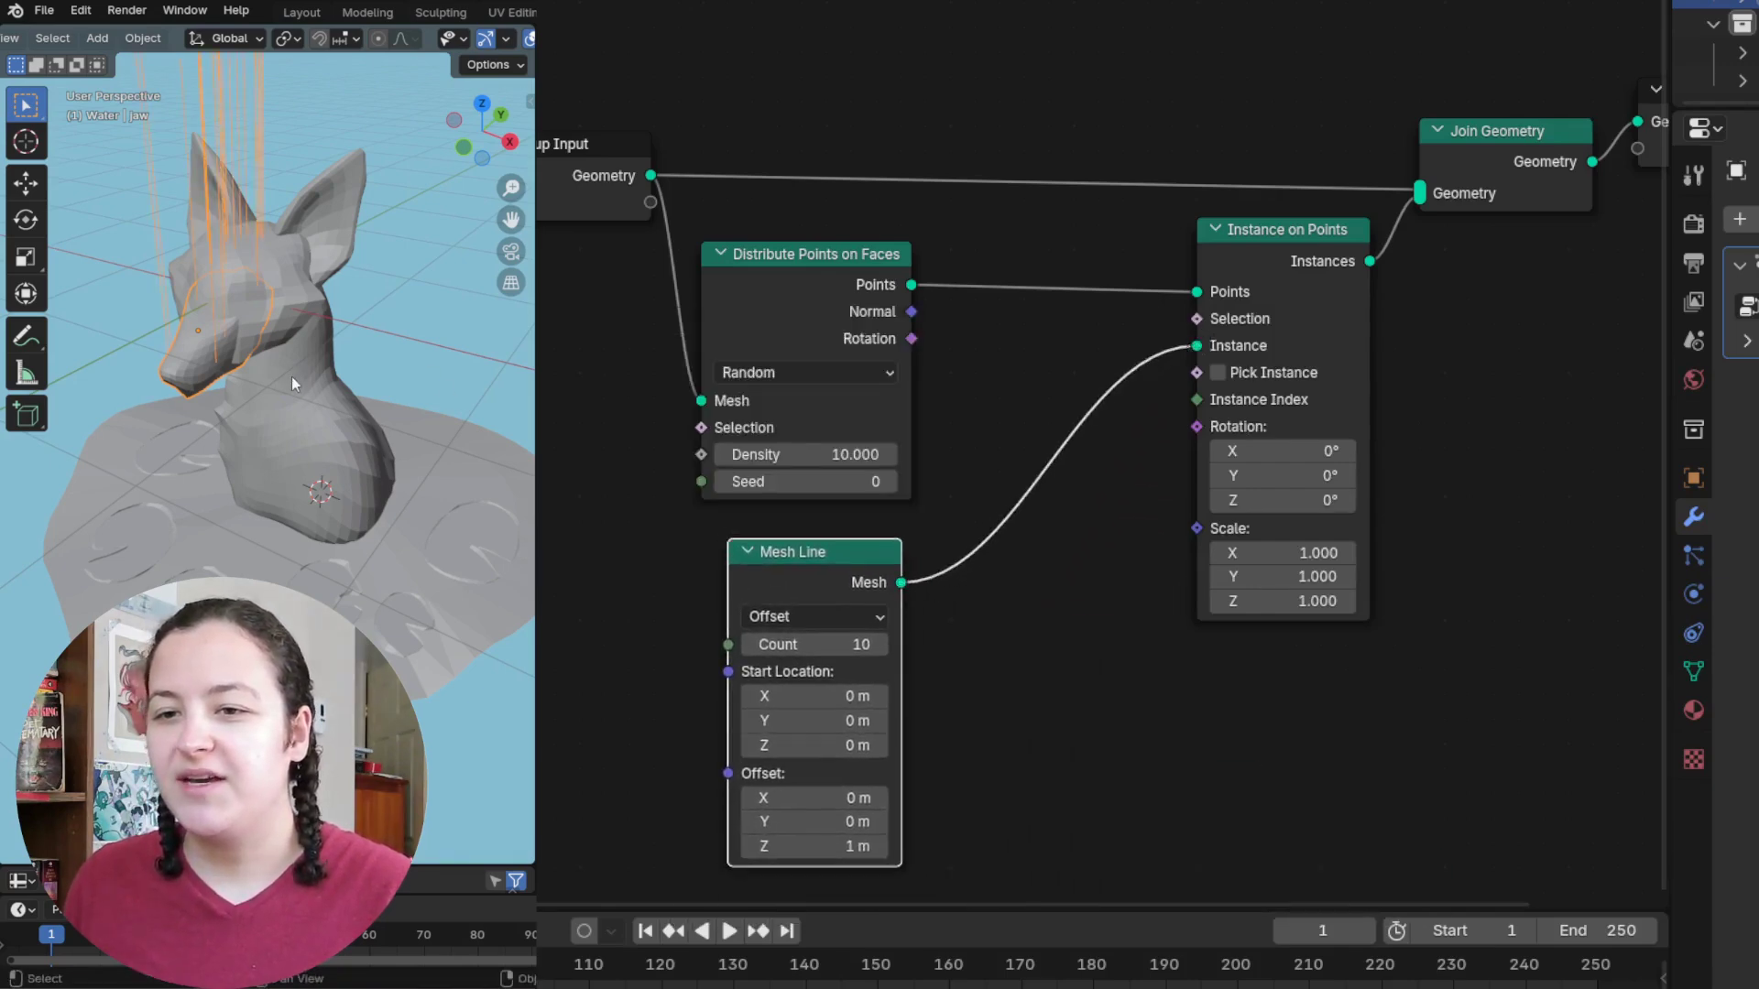
middle_drag(291, 377, 385, 440)
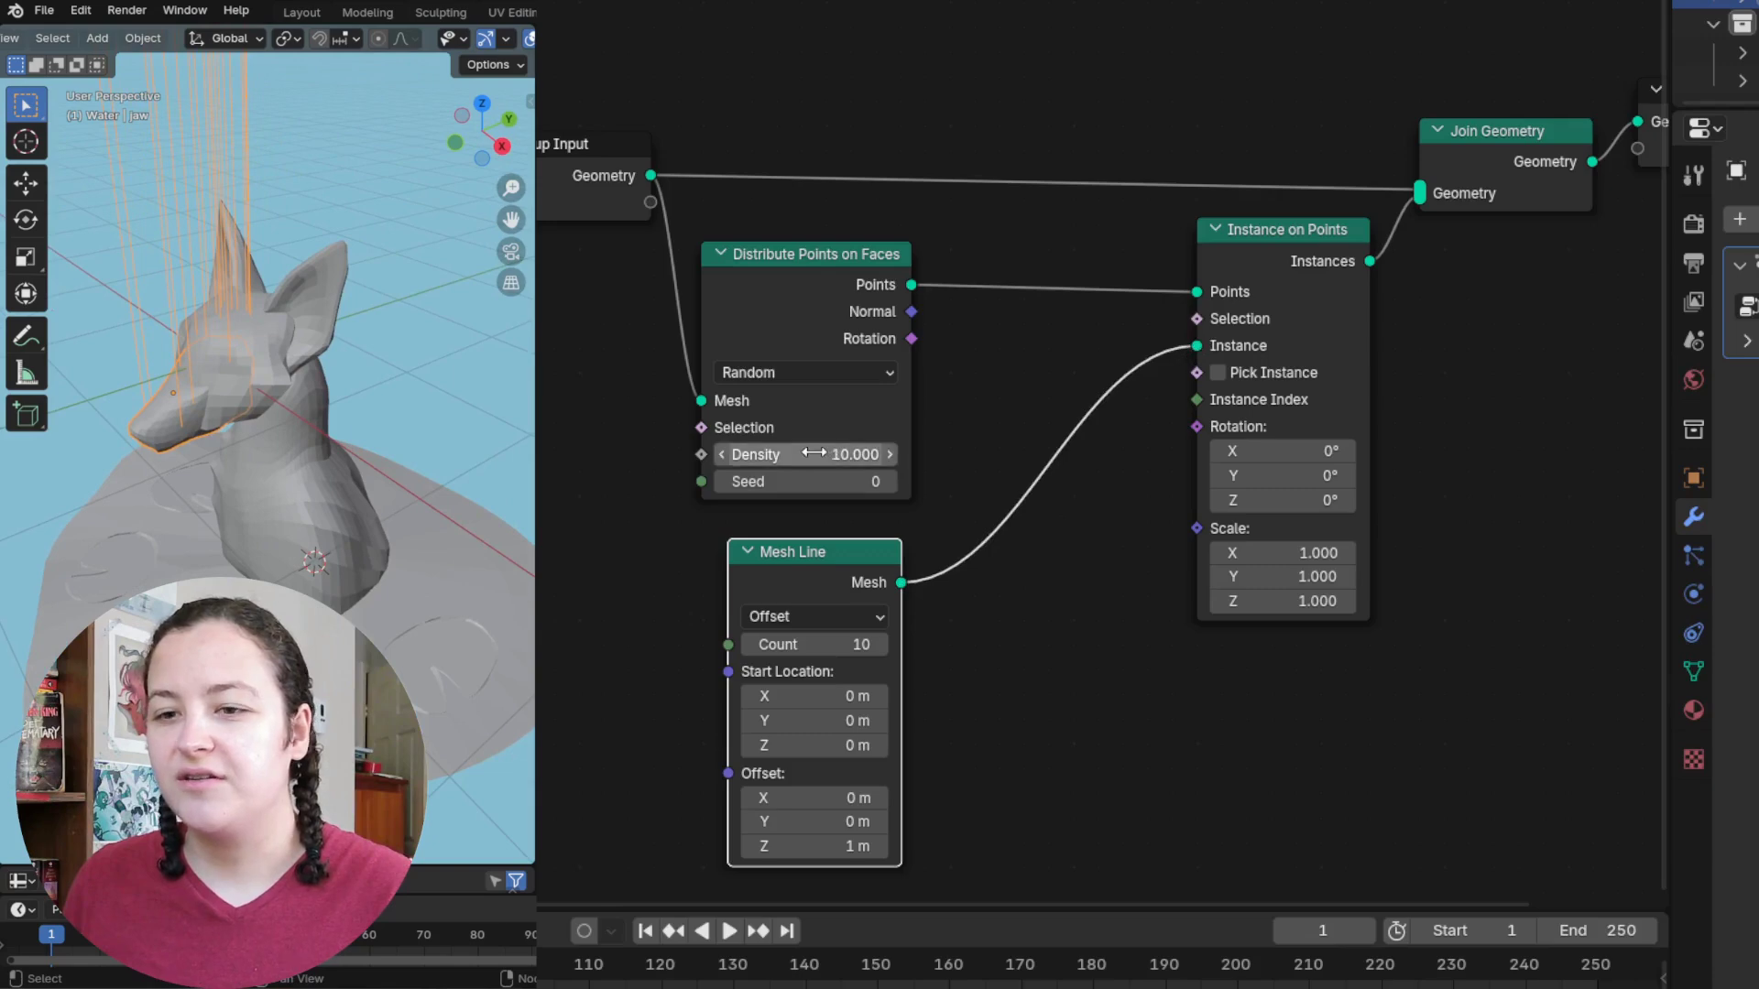
Step: Set the point density to 19.7 and connect the Rotation output of Distribute Points on Faces to the Rotation input of Instance on Points
drag(813, 452, 843, 453)
mouse_move(266, 517)
middle_down()
mouse_move(222, 496)
mouse_move(284, 517)
mouse_move(284, 498)
mouse_move(275, 525)
middle_up()
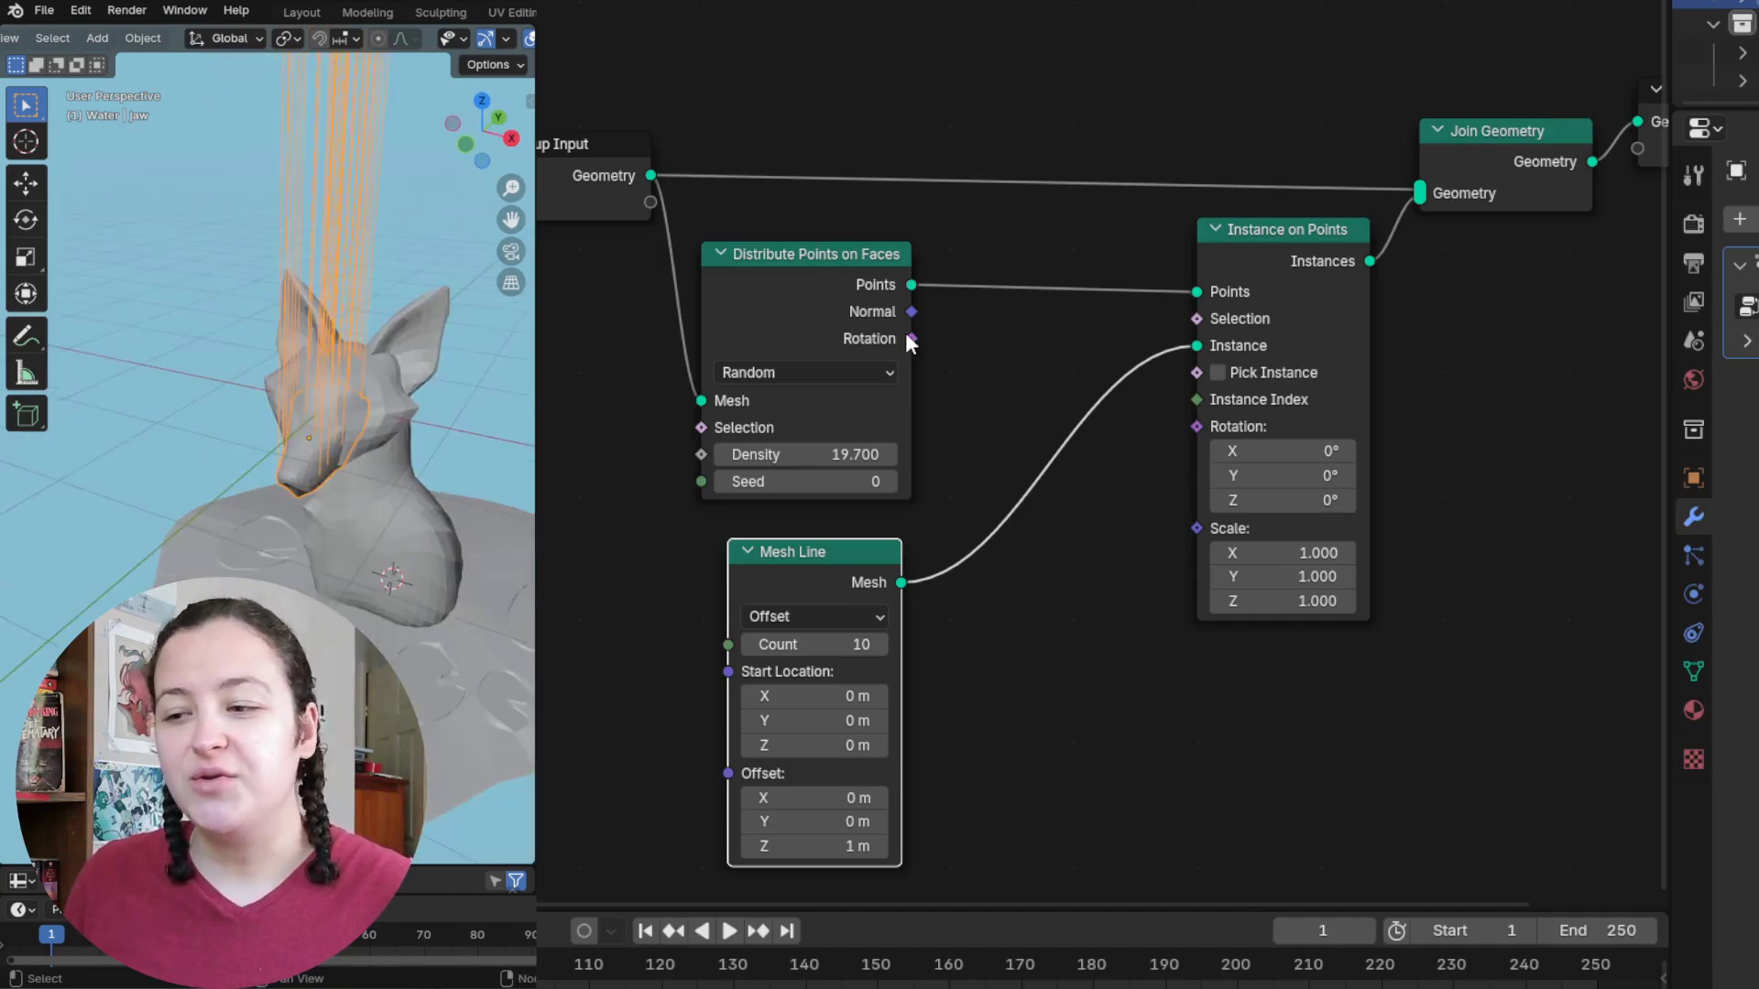
scroll(907, 335, up, 1)
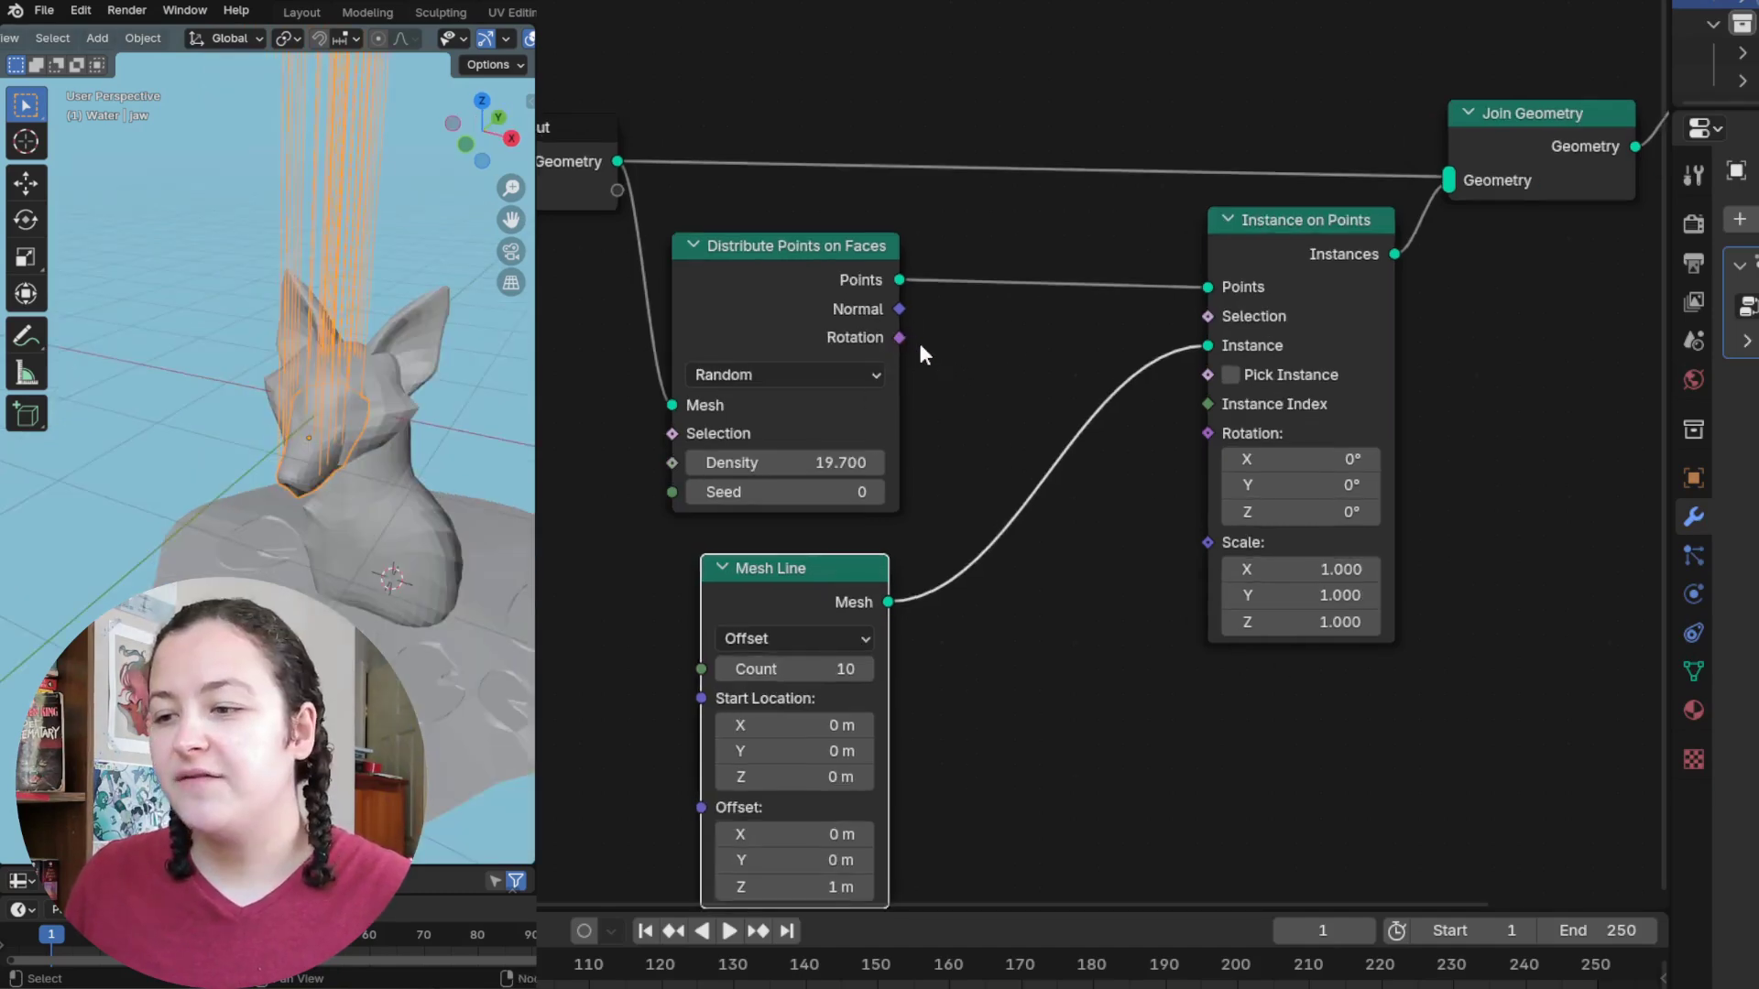
drag(900, 337, 1204, 447)
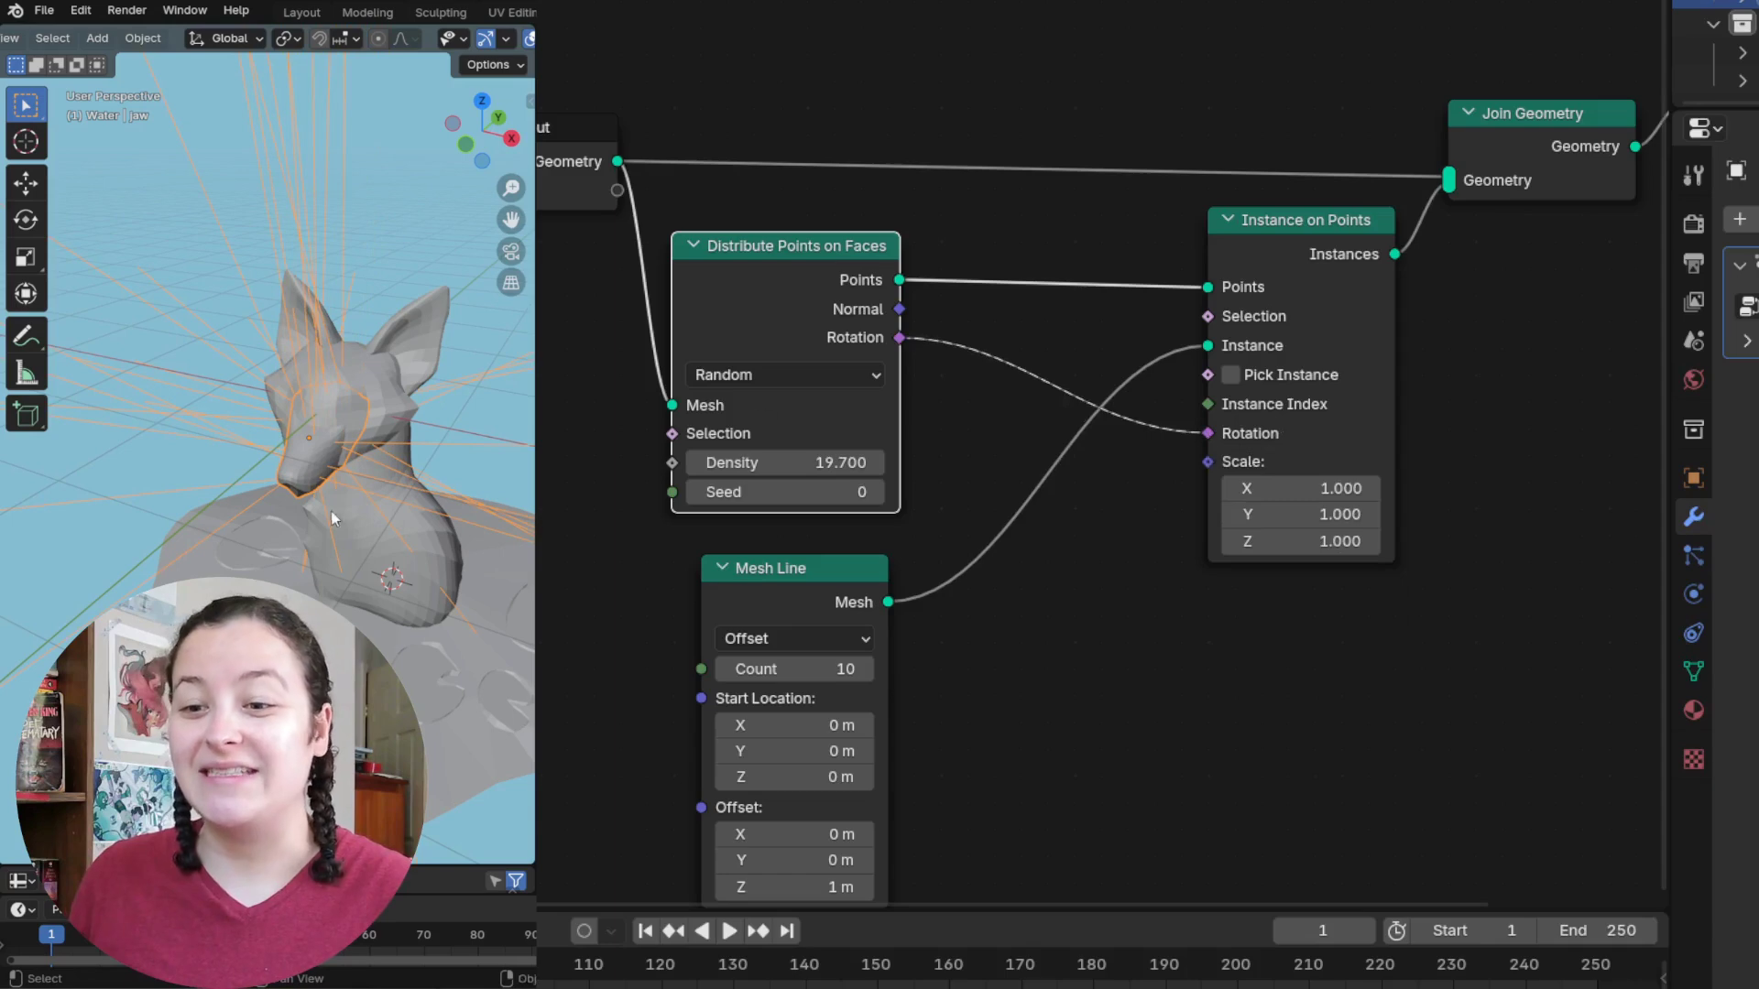
middle_drag(330, 514, 251, 395)
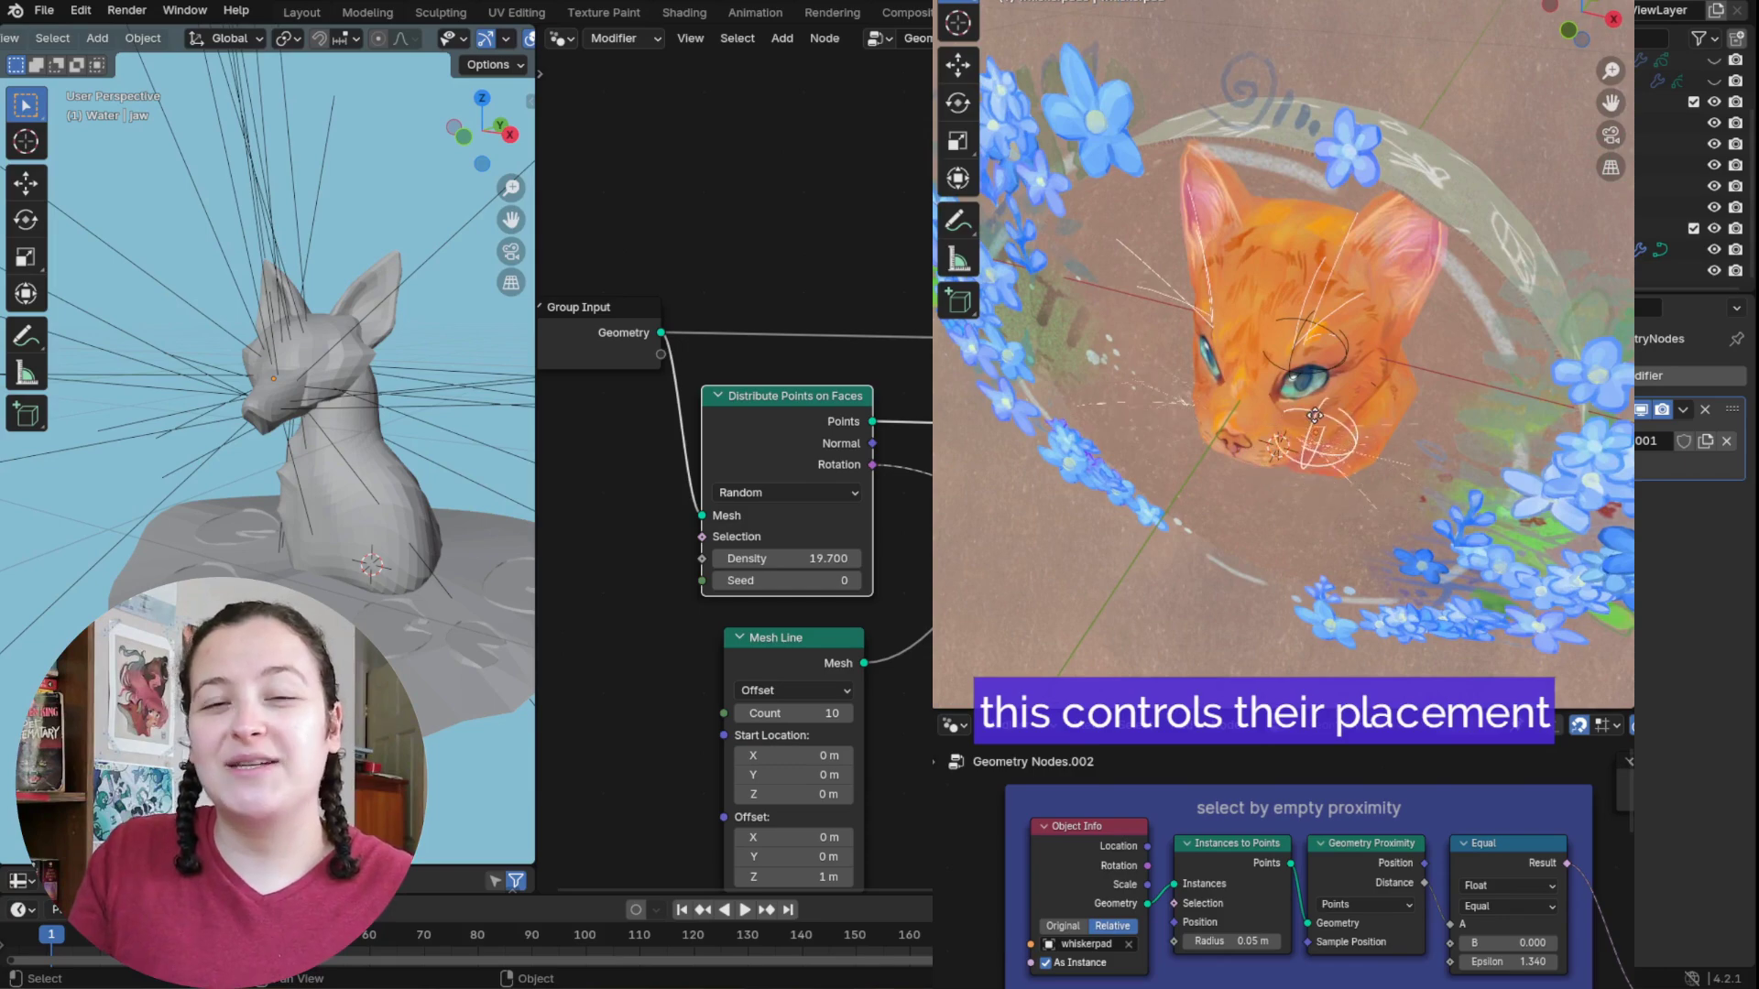
Step: Add a sphere empty, move it up to the fox's head and scale it down to about 0.414
key(shift+a)
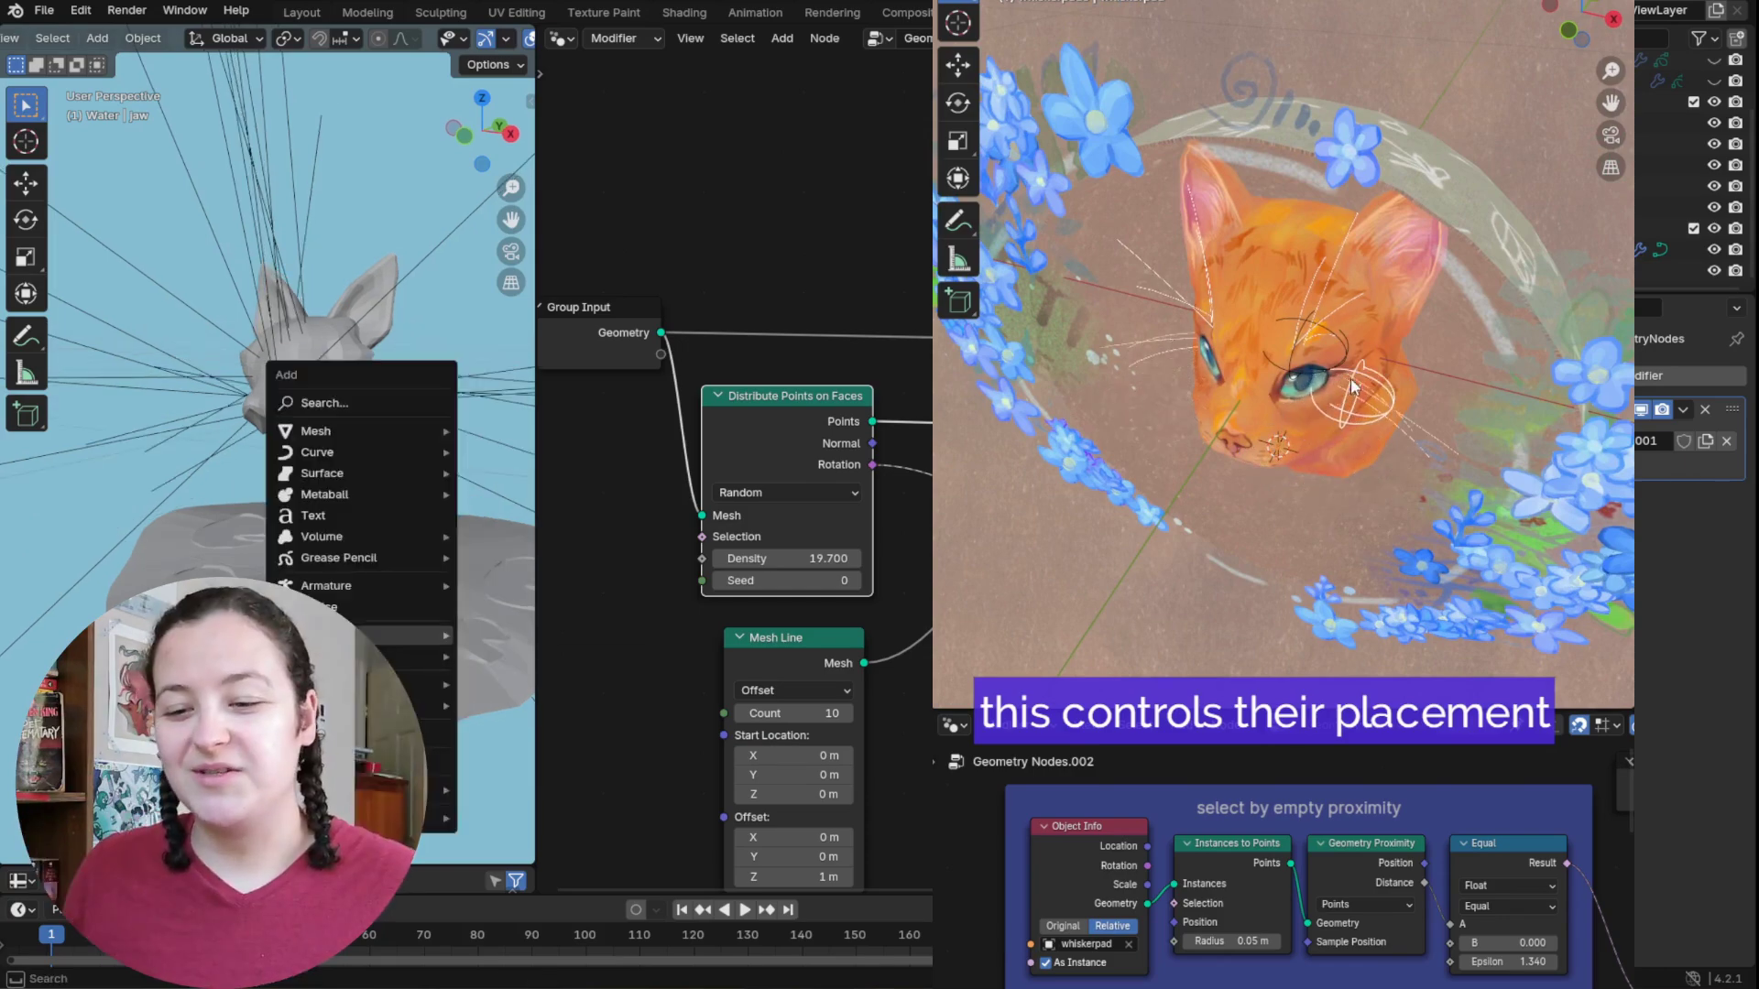
mouse_move(362, 634)
click(529, 704)
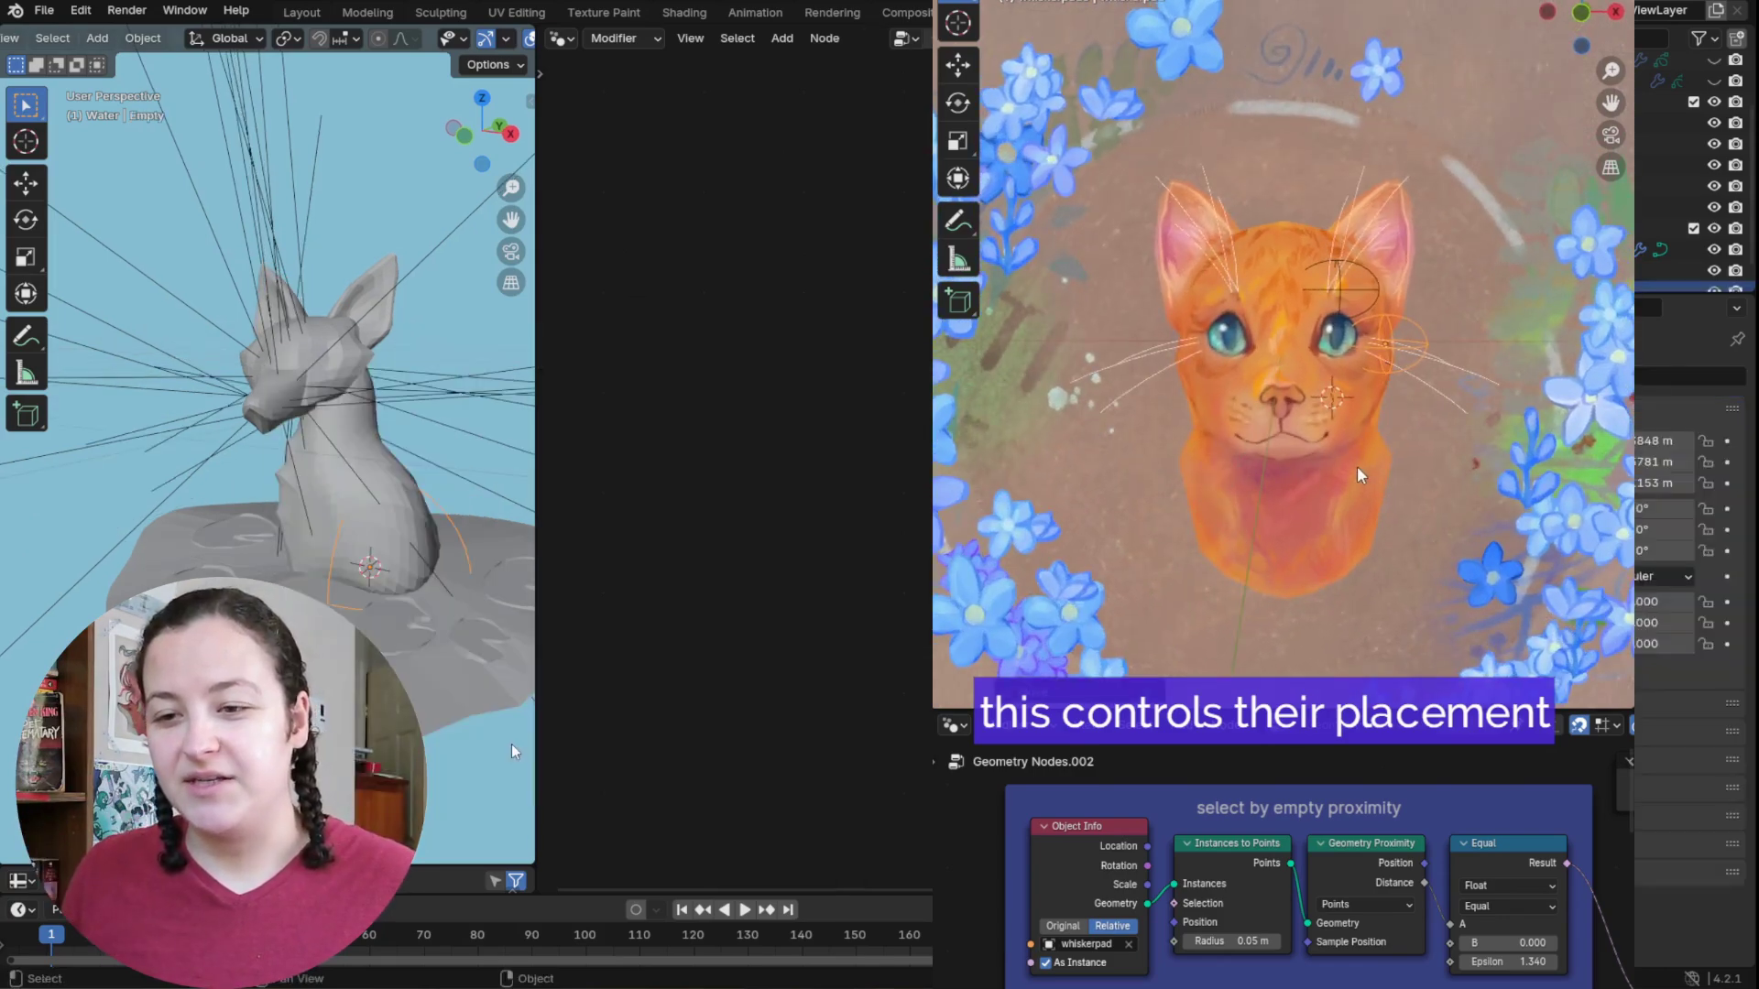
key(g)
key(s)
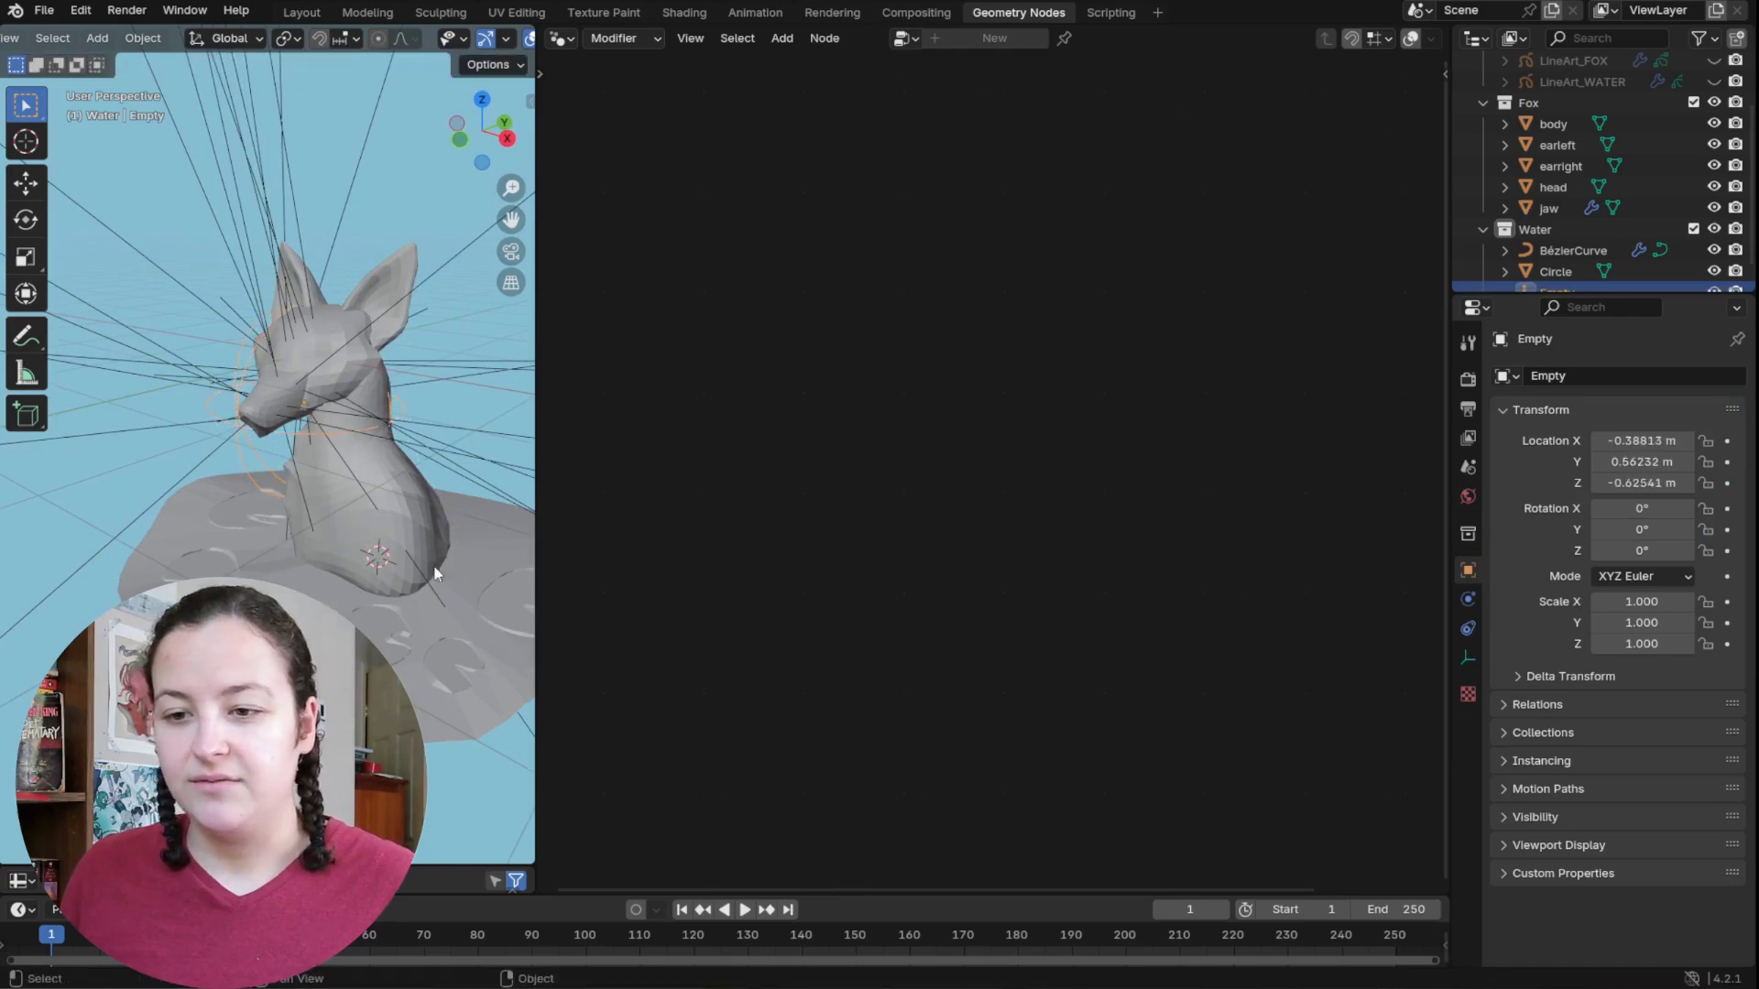
key(g)
right_click(306, 499)
Step: Move the empty onto the side of the fox's muzzle and scale it down to about 0.264
middle_drag(306, 348, 369, 486)
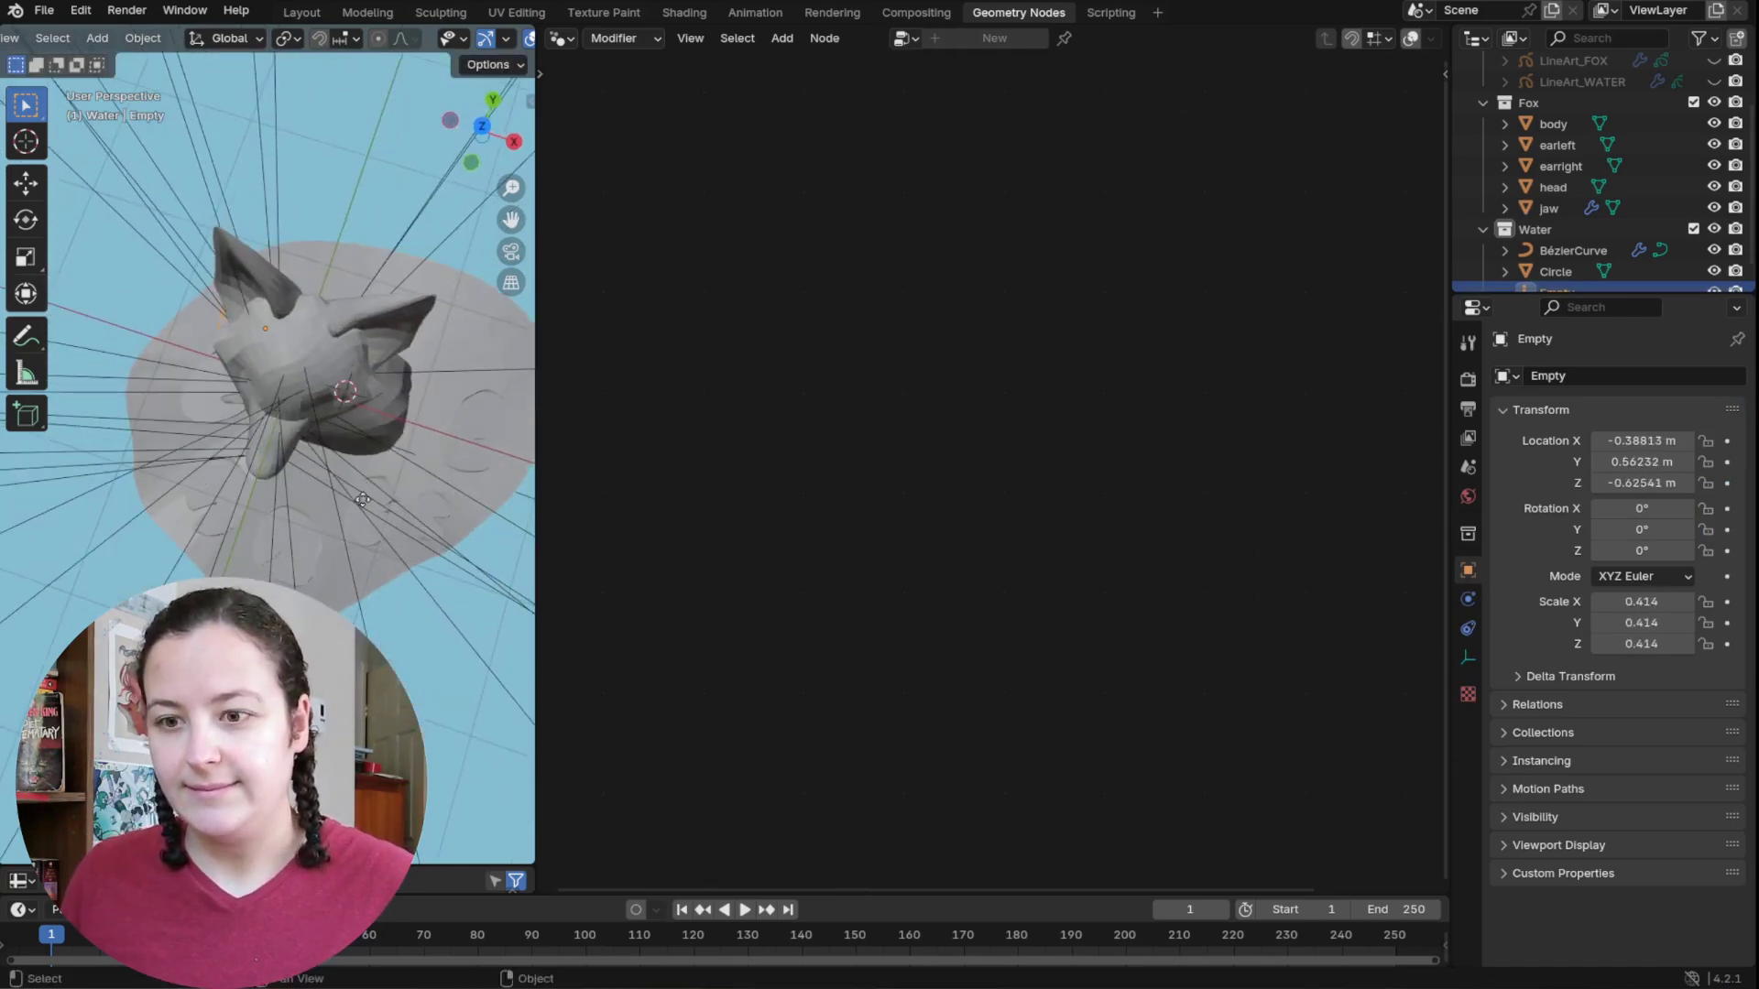
key(g)
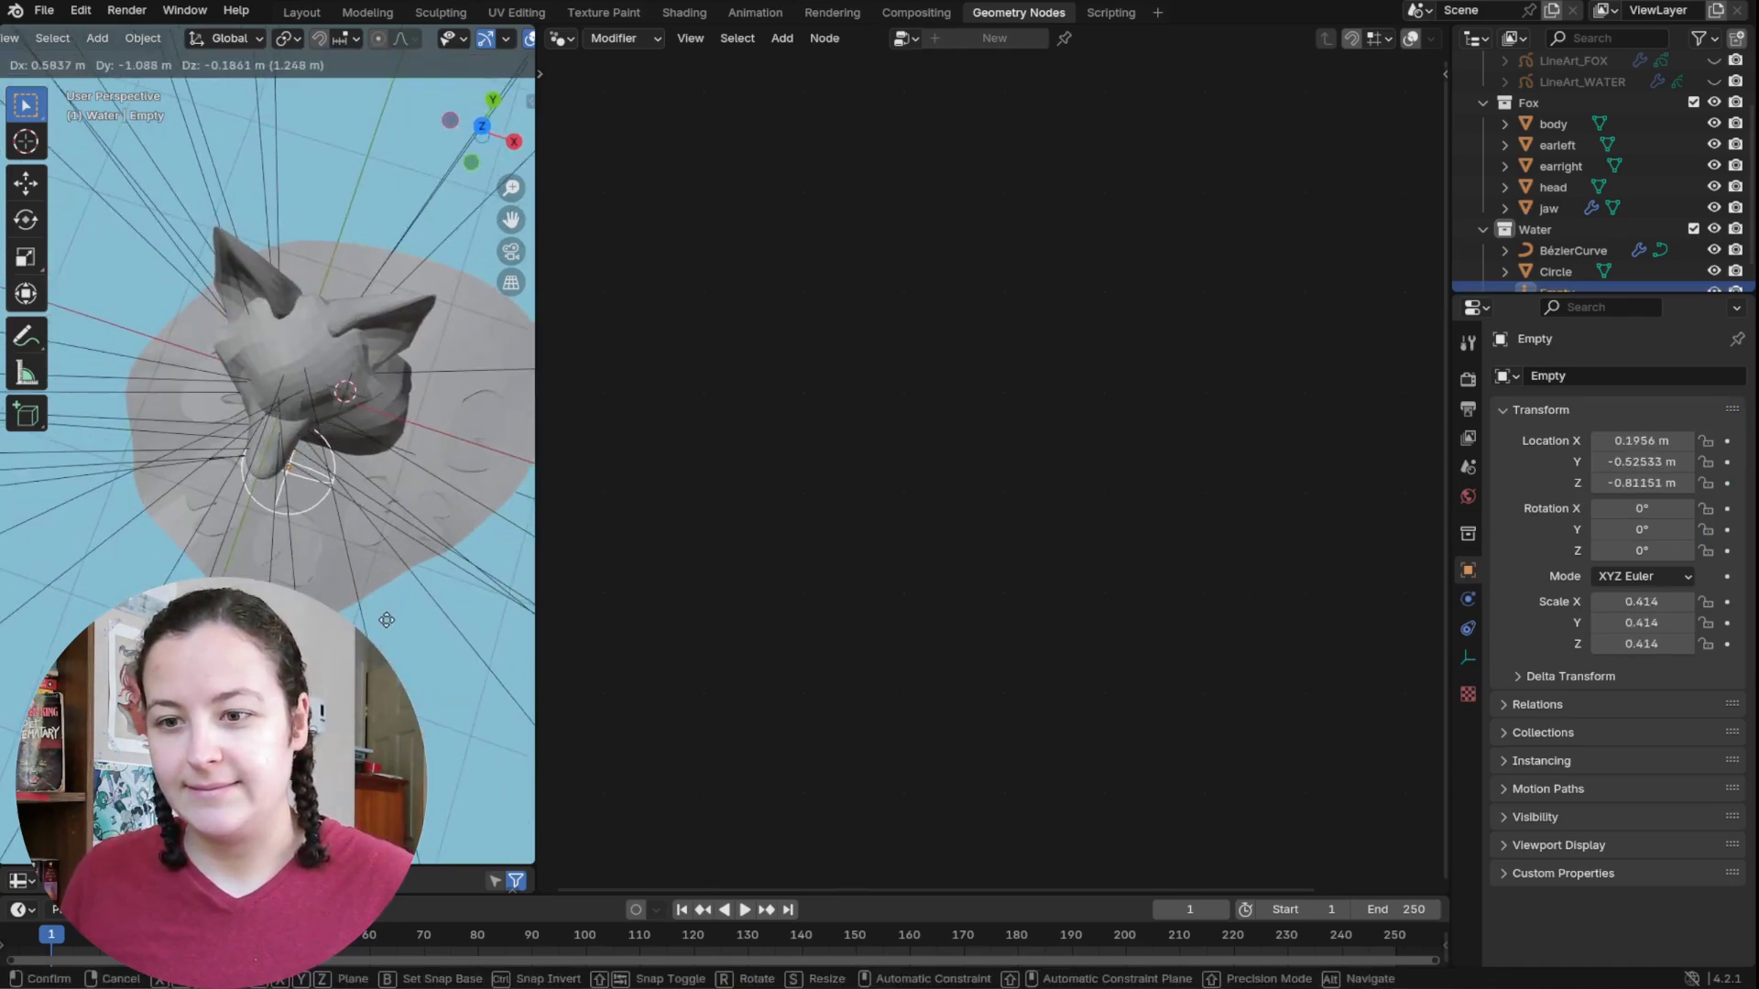
alt+middle_drag(385, 619, 339, 536)
key(s)
click(341, 572)
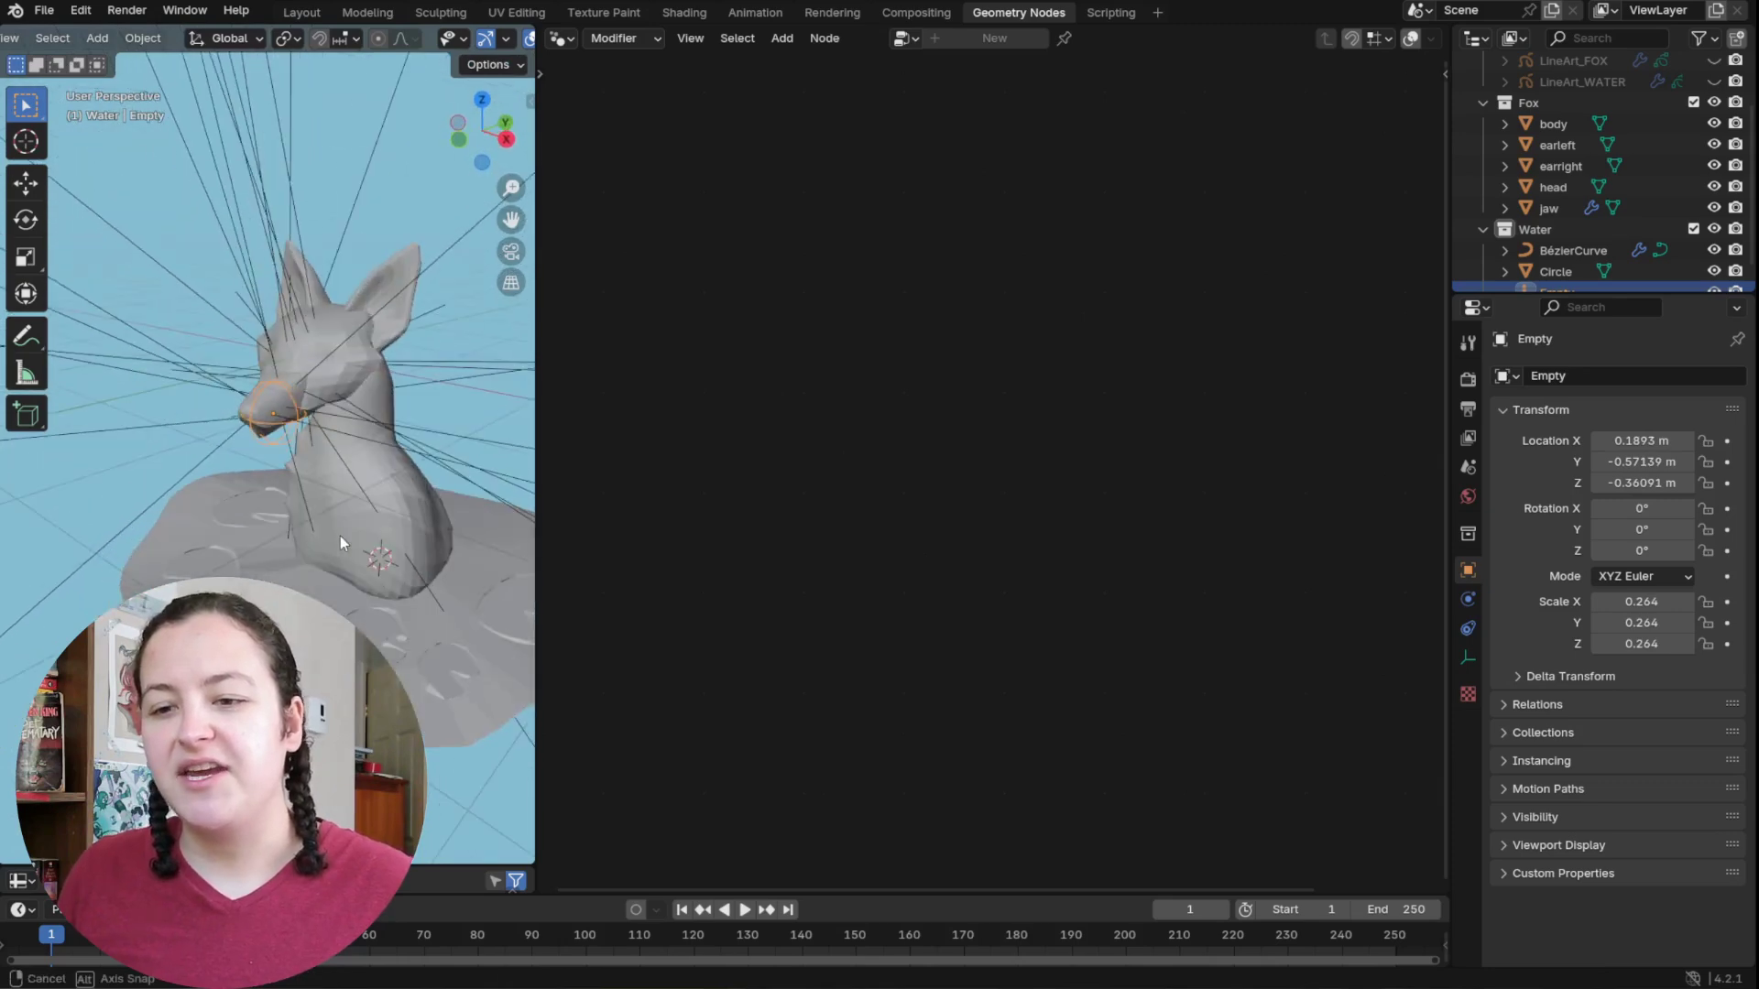
Step: Select the jaw, move its Mesh Line node lower and bring the Empty into its node tree as an Object Info node
click(267, 393)
scroll(739, 547, down, 2)
middle_drag(776, 584, 932, 526)
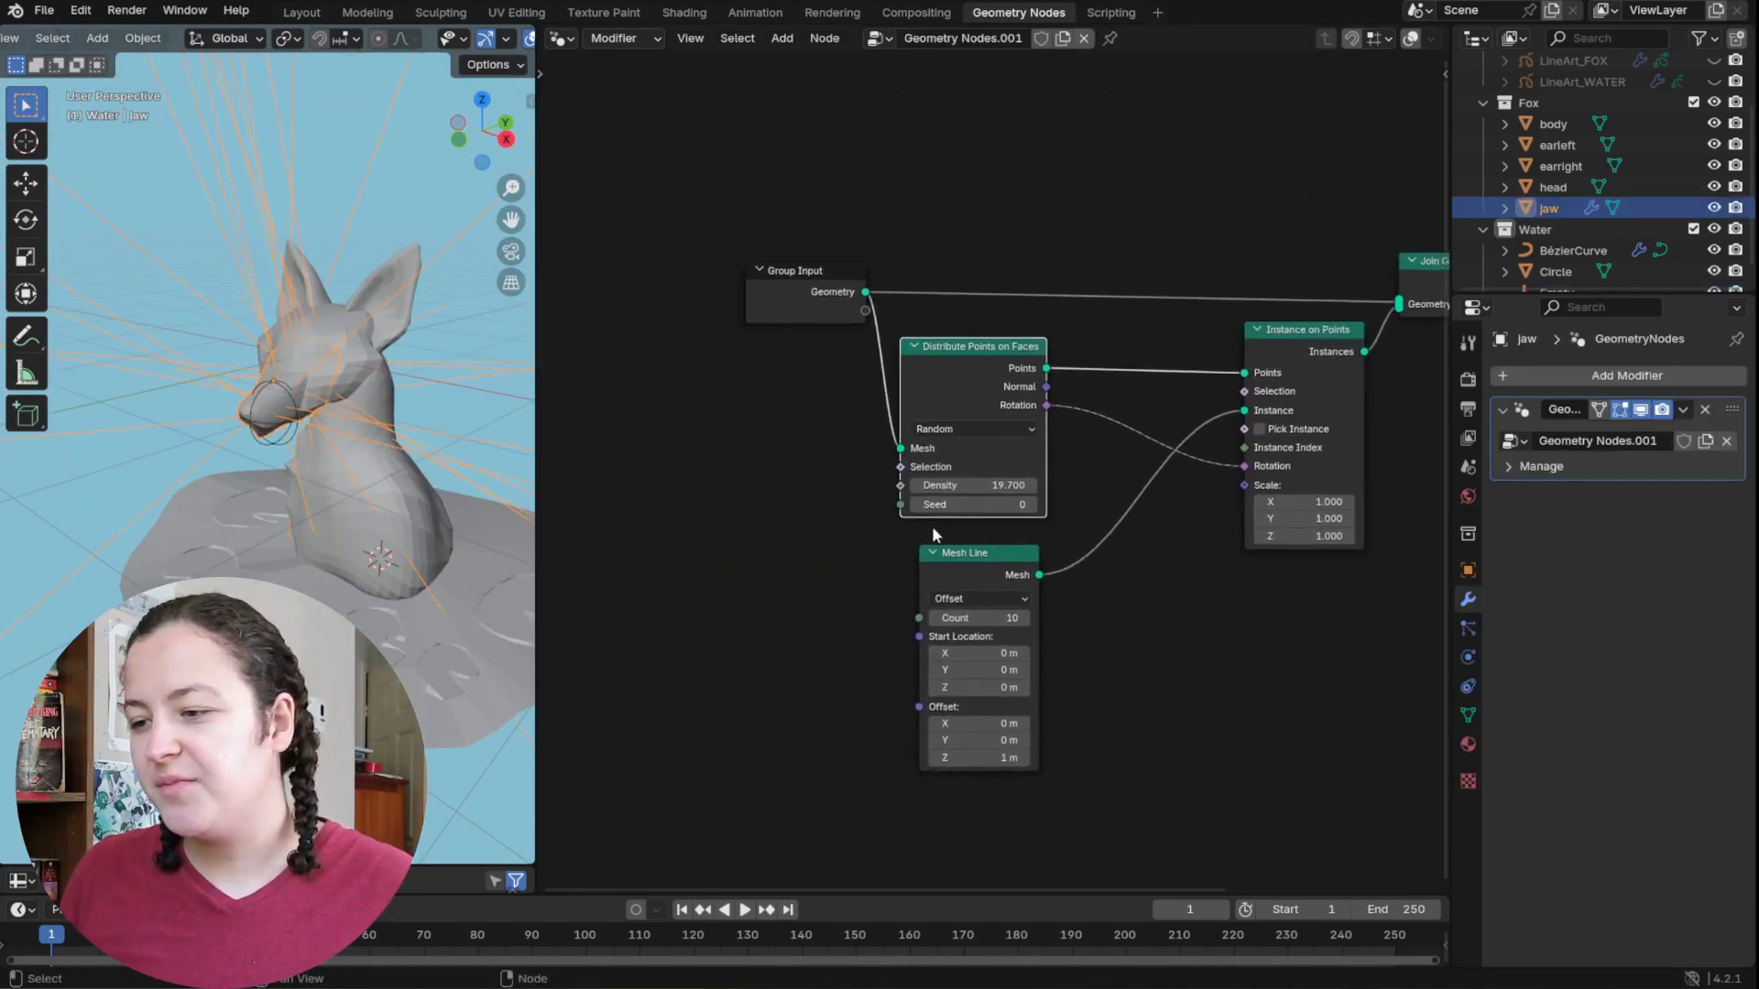
scroll(1539, 261, down, 1)
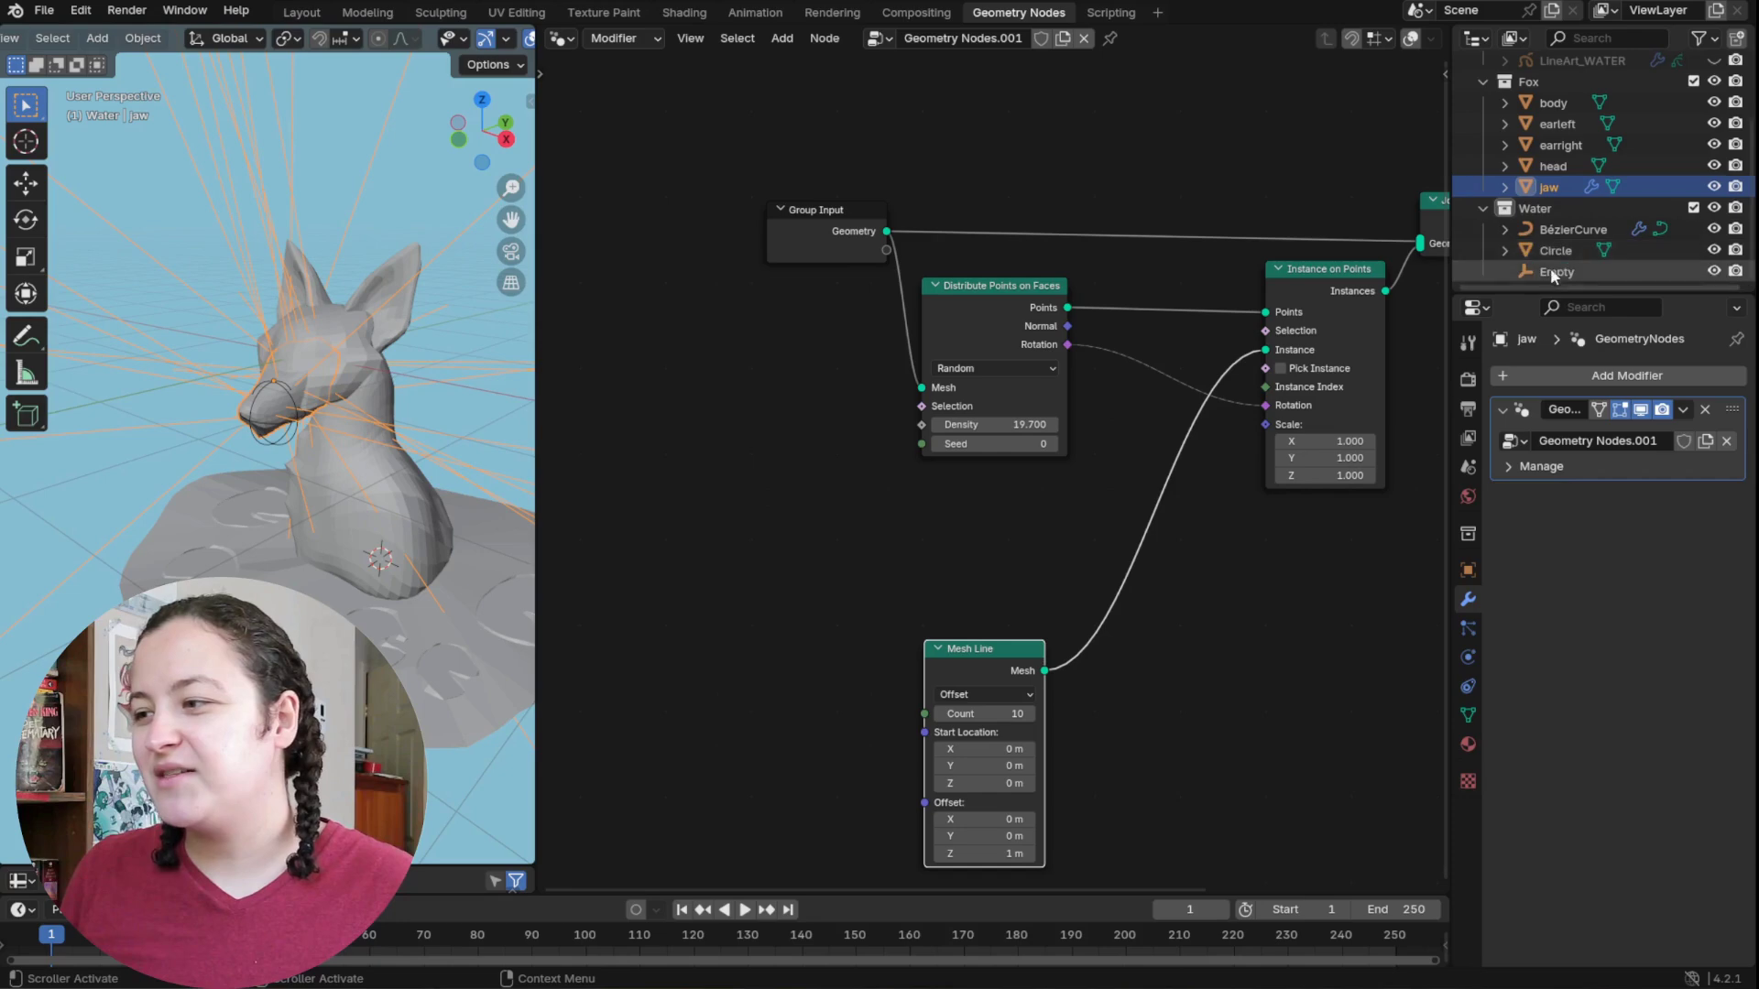
drag(1551, 267, 678, 562)
Step: Add an Instances to Points node fed by the Geometry output of the Empty's Object Info node
drag(772, 661, 848, 503)
text(instance to)
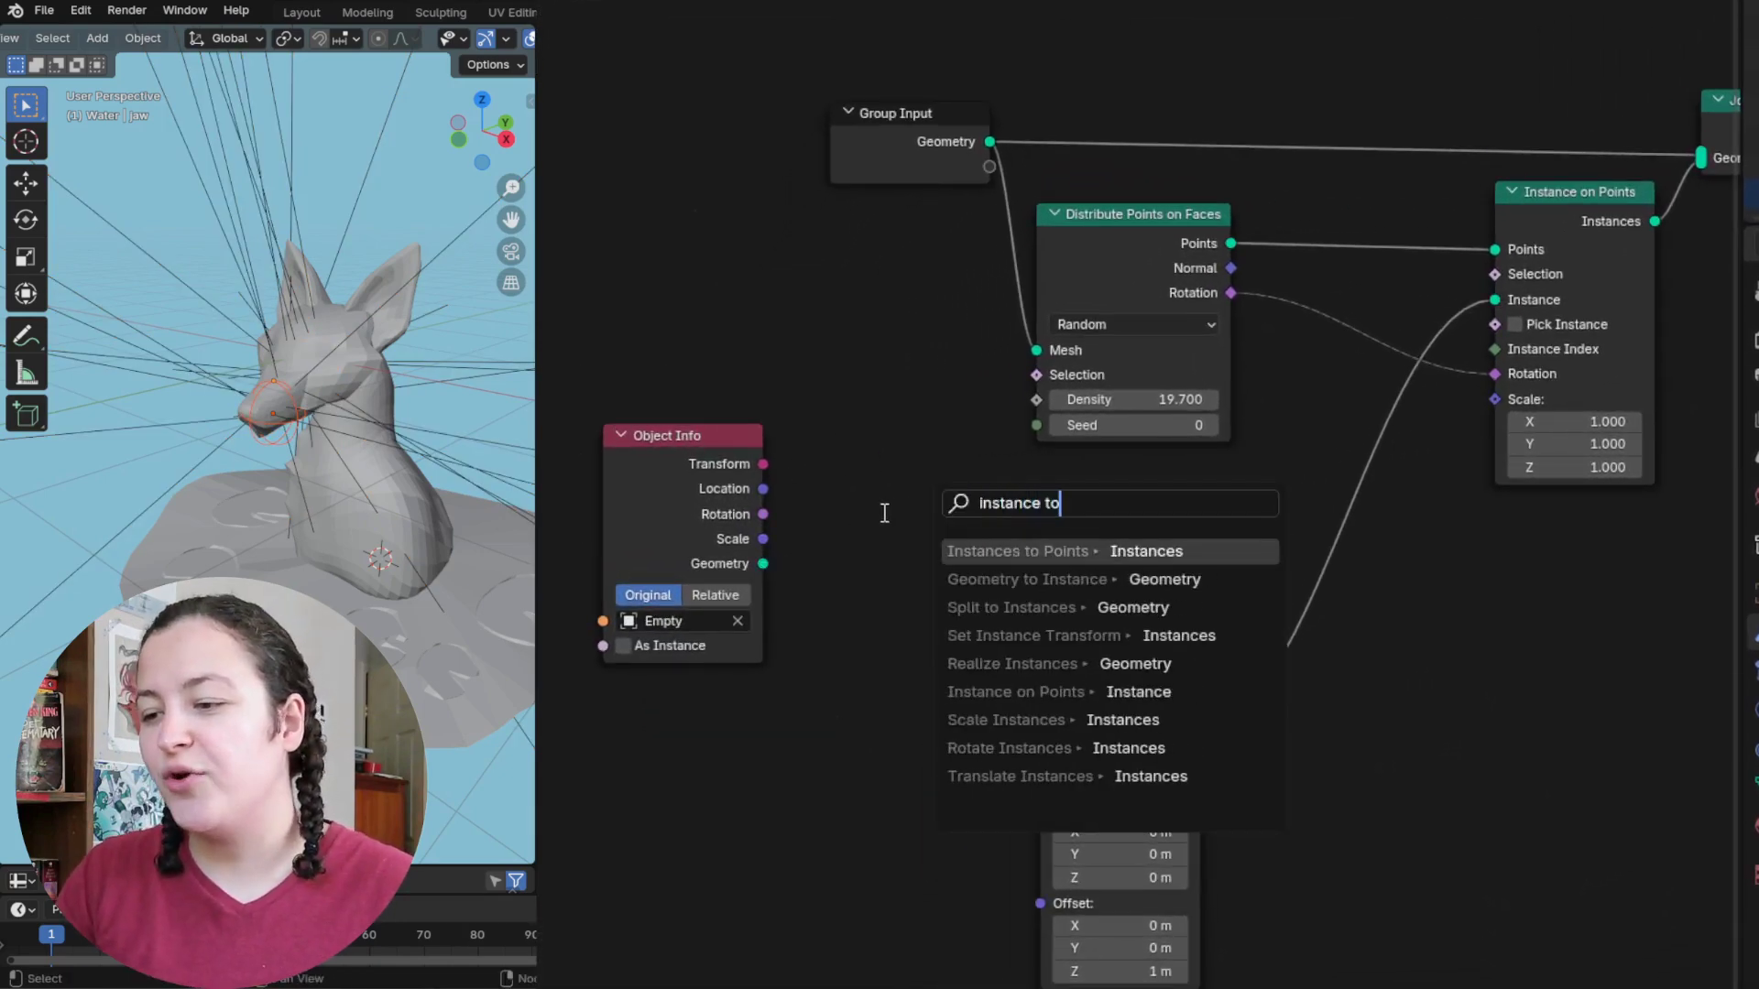
click(977, 546)
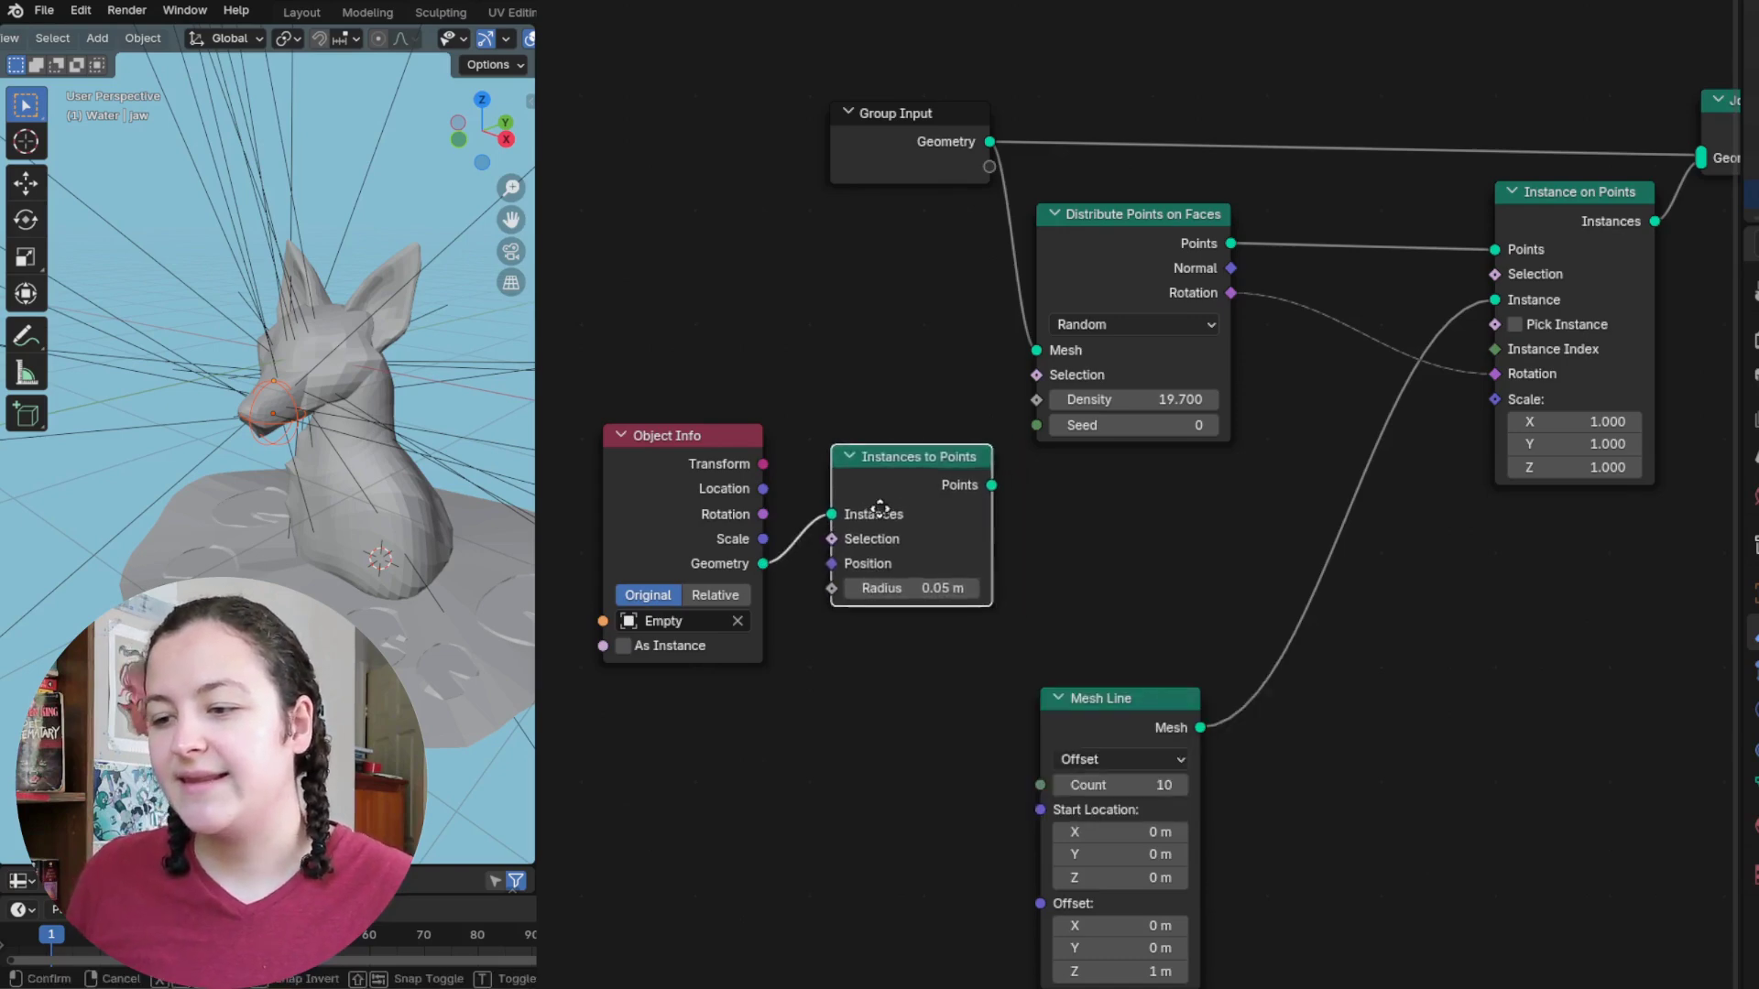
click(879, 511)
Step: Add a Geometry Proximity node fed by the Points output of Instances to Points and set its target geometry to Points
scroll(885, 510, up, 1)
drag(987, 520, 1151, 542)
text(geome)
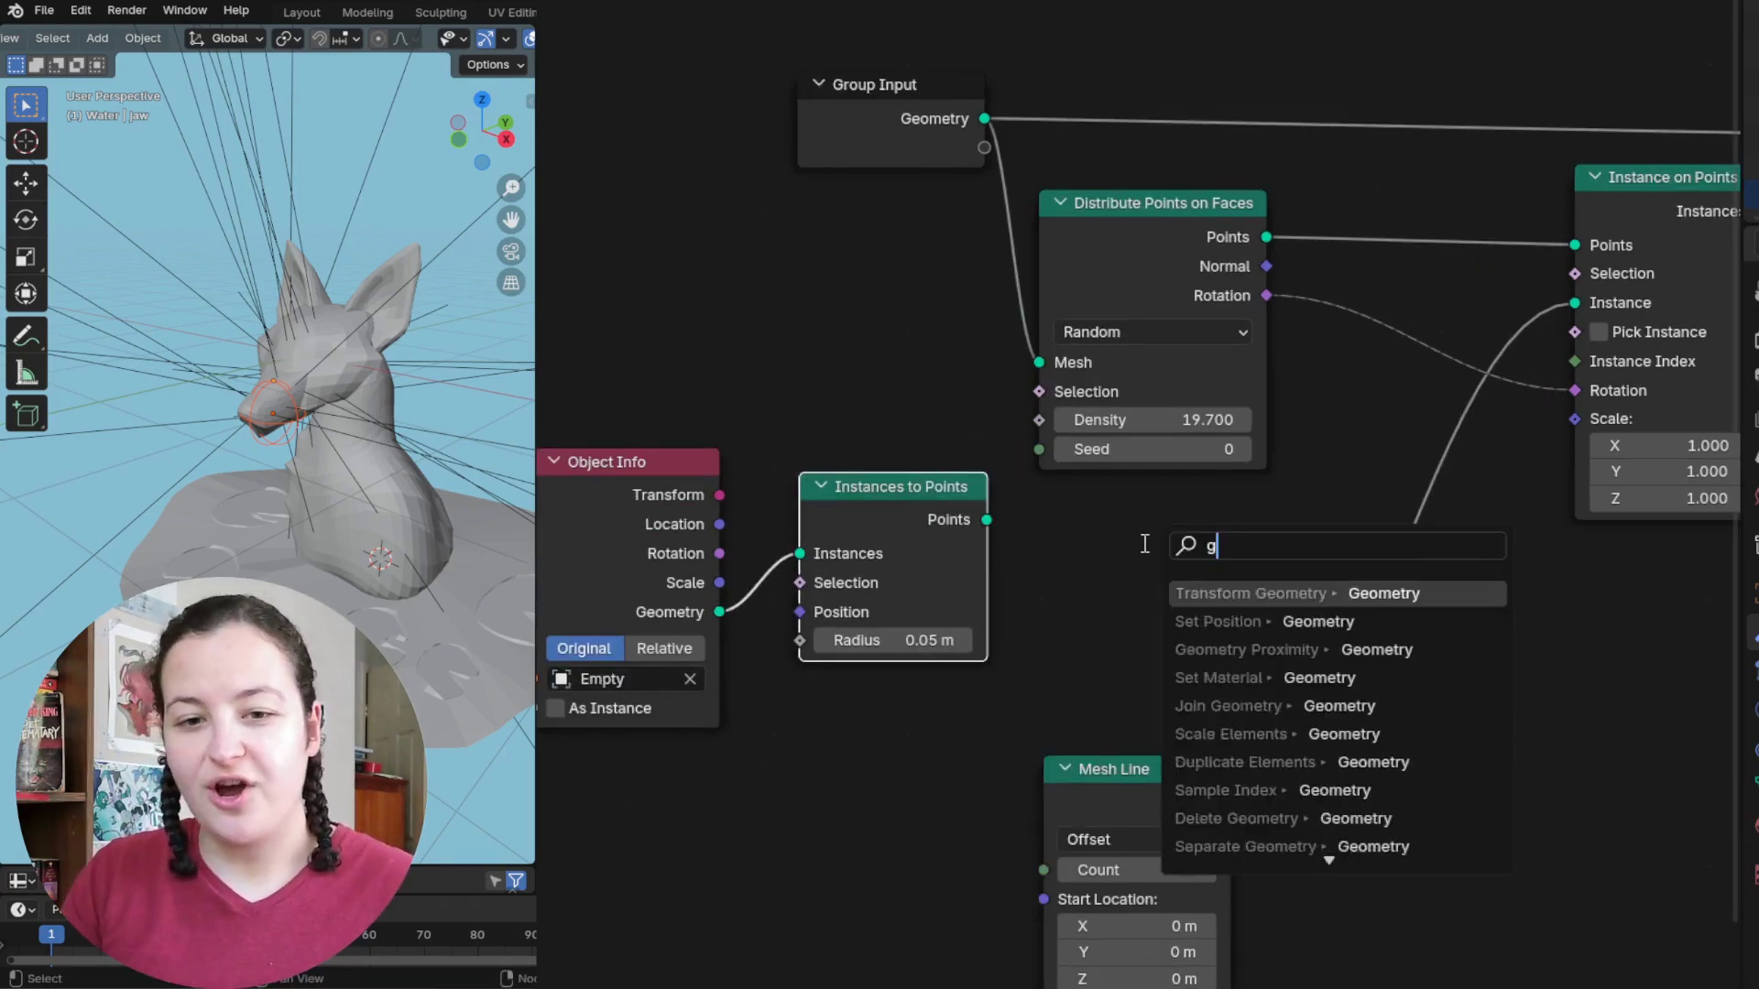
text(try)
click(1123, 634)
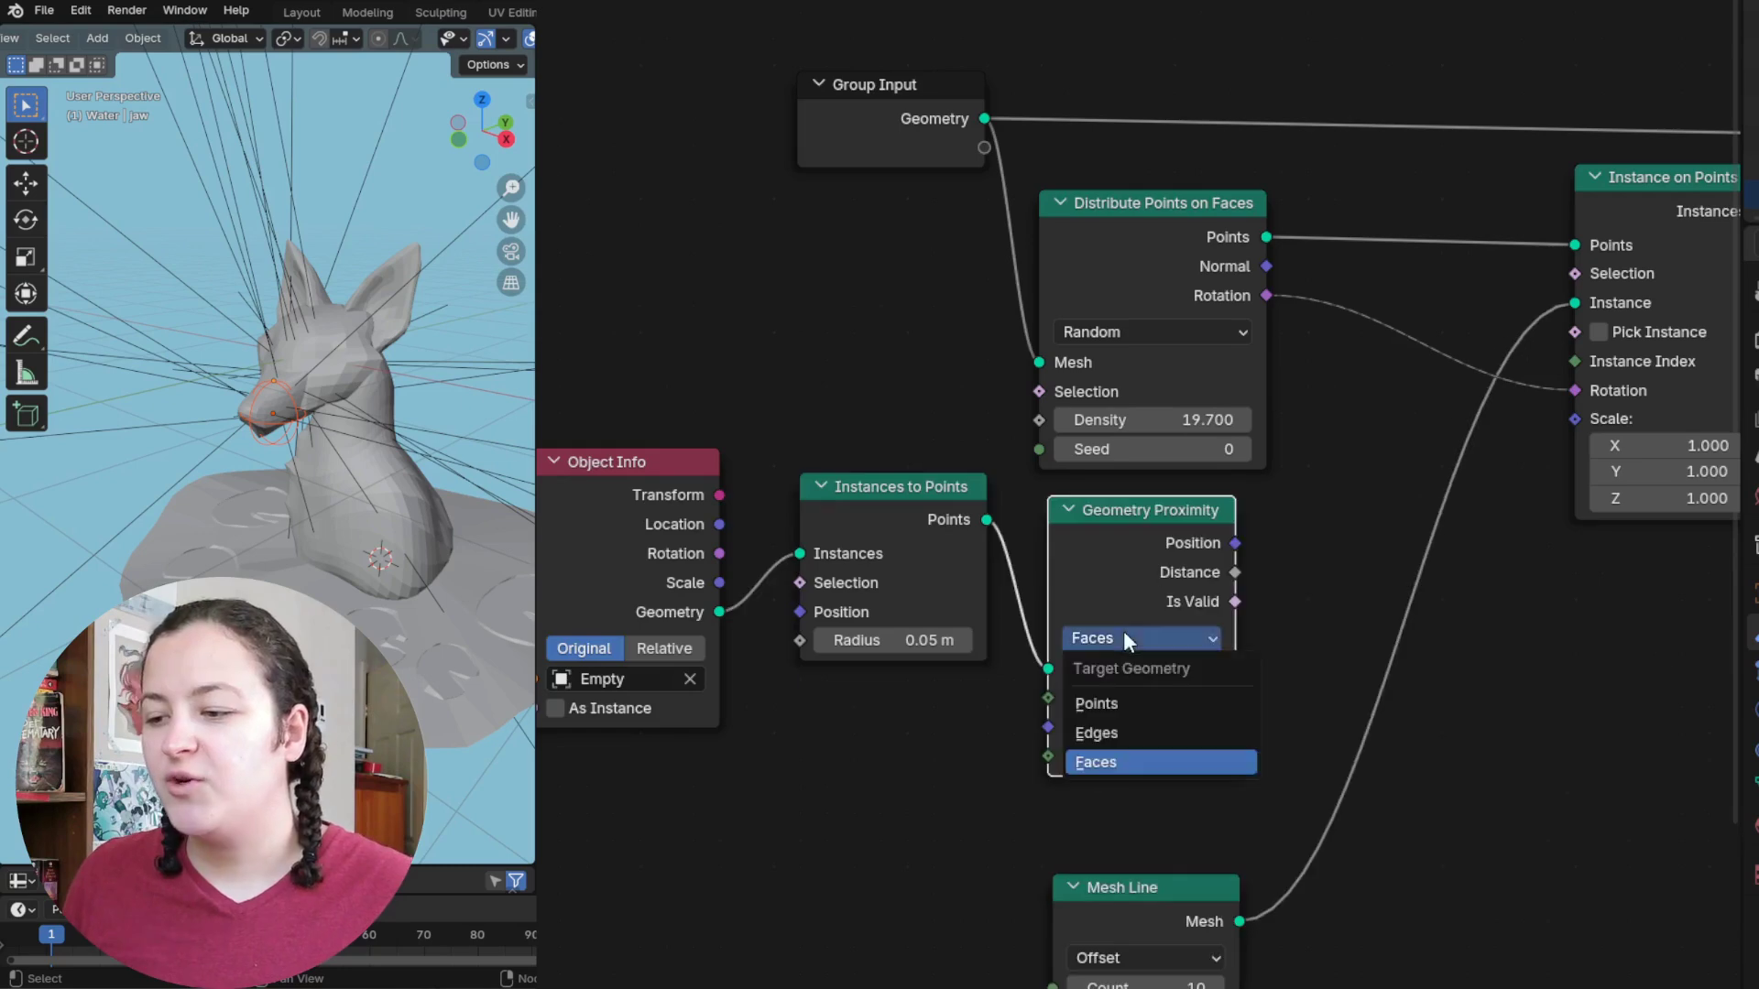
click(1114, 703)
Step: Add an Equal Compare node fed by the Distance output of Geometry Proximity and connect its Result to the Selection input of Instance on Points
ctrl+scroll(1115, 641, right, 3)
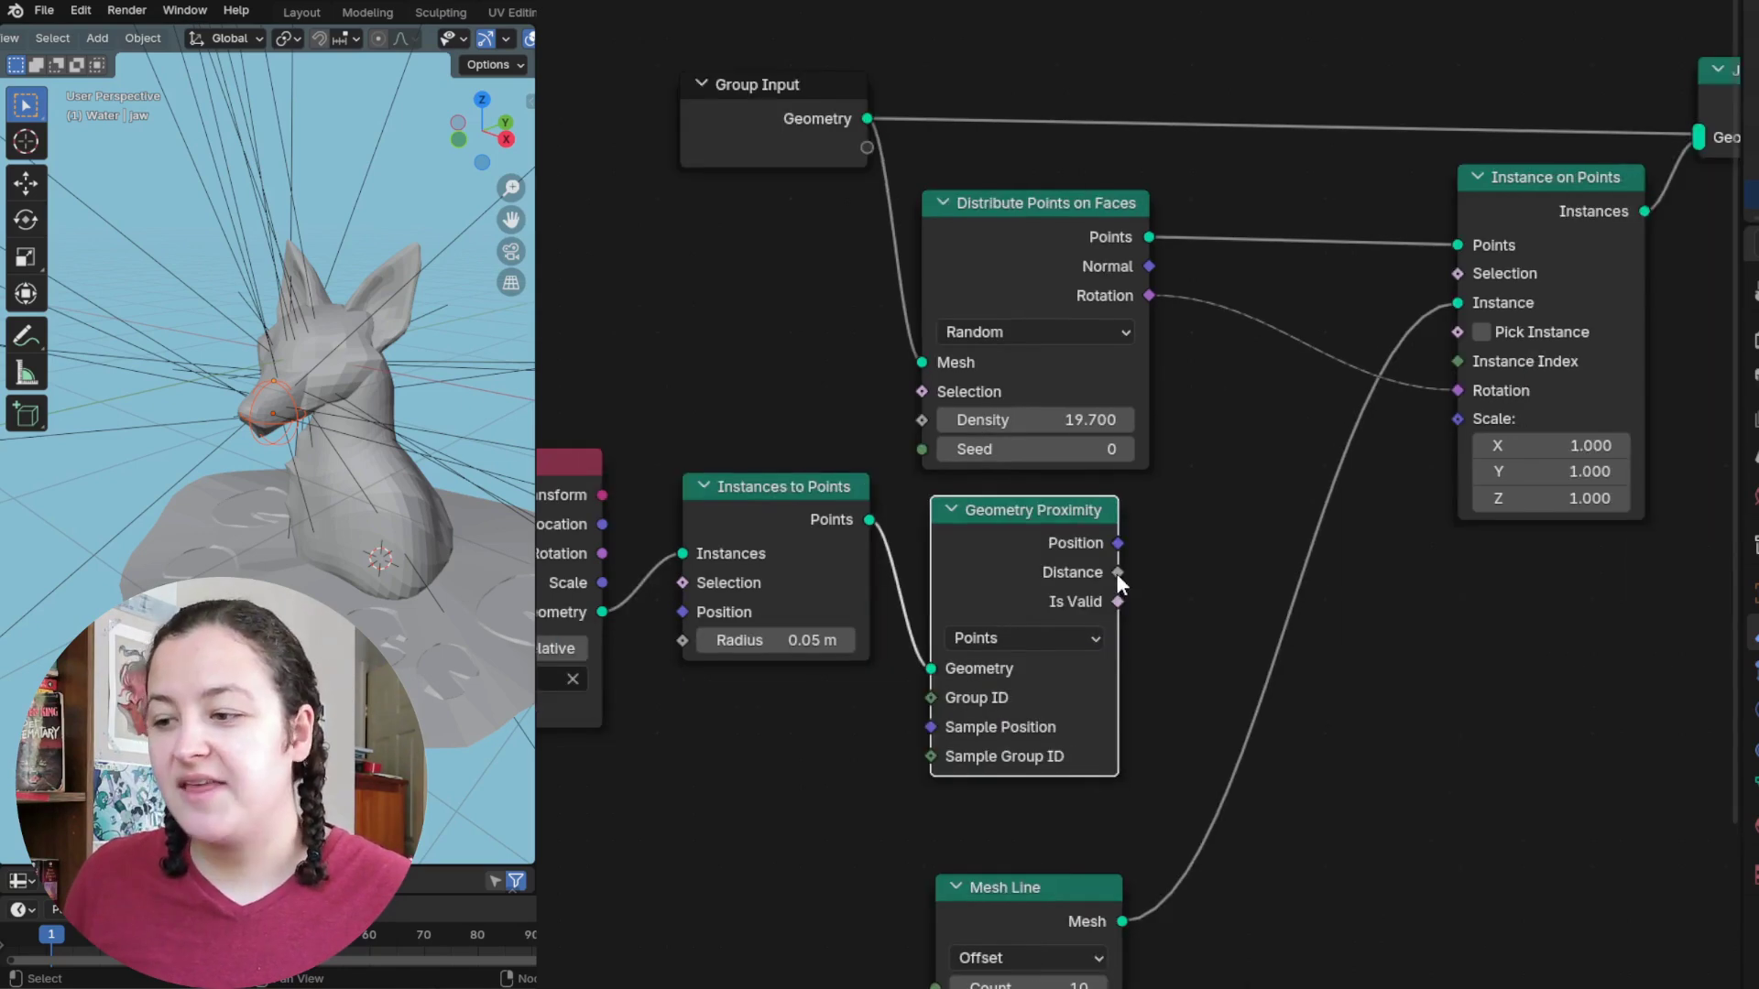
drag(1118, 572, 1183, 539)
text(compare)
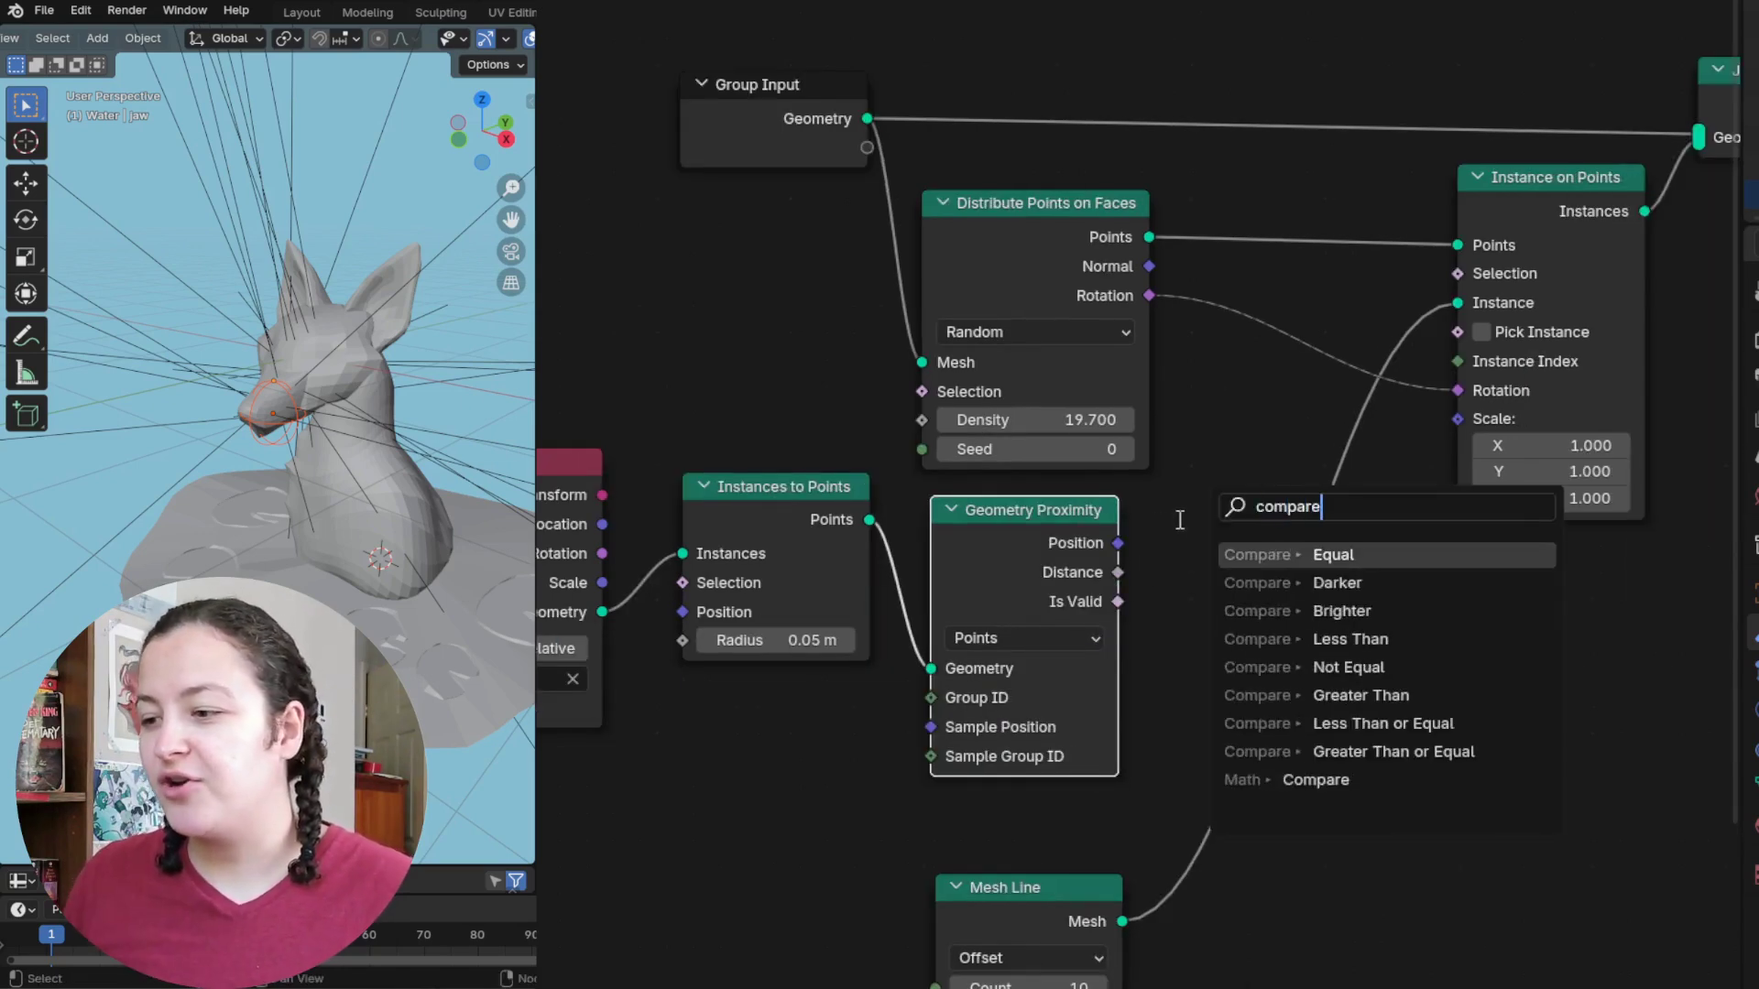
click(1293, 551)
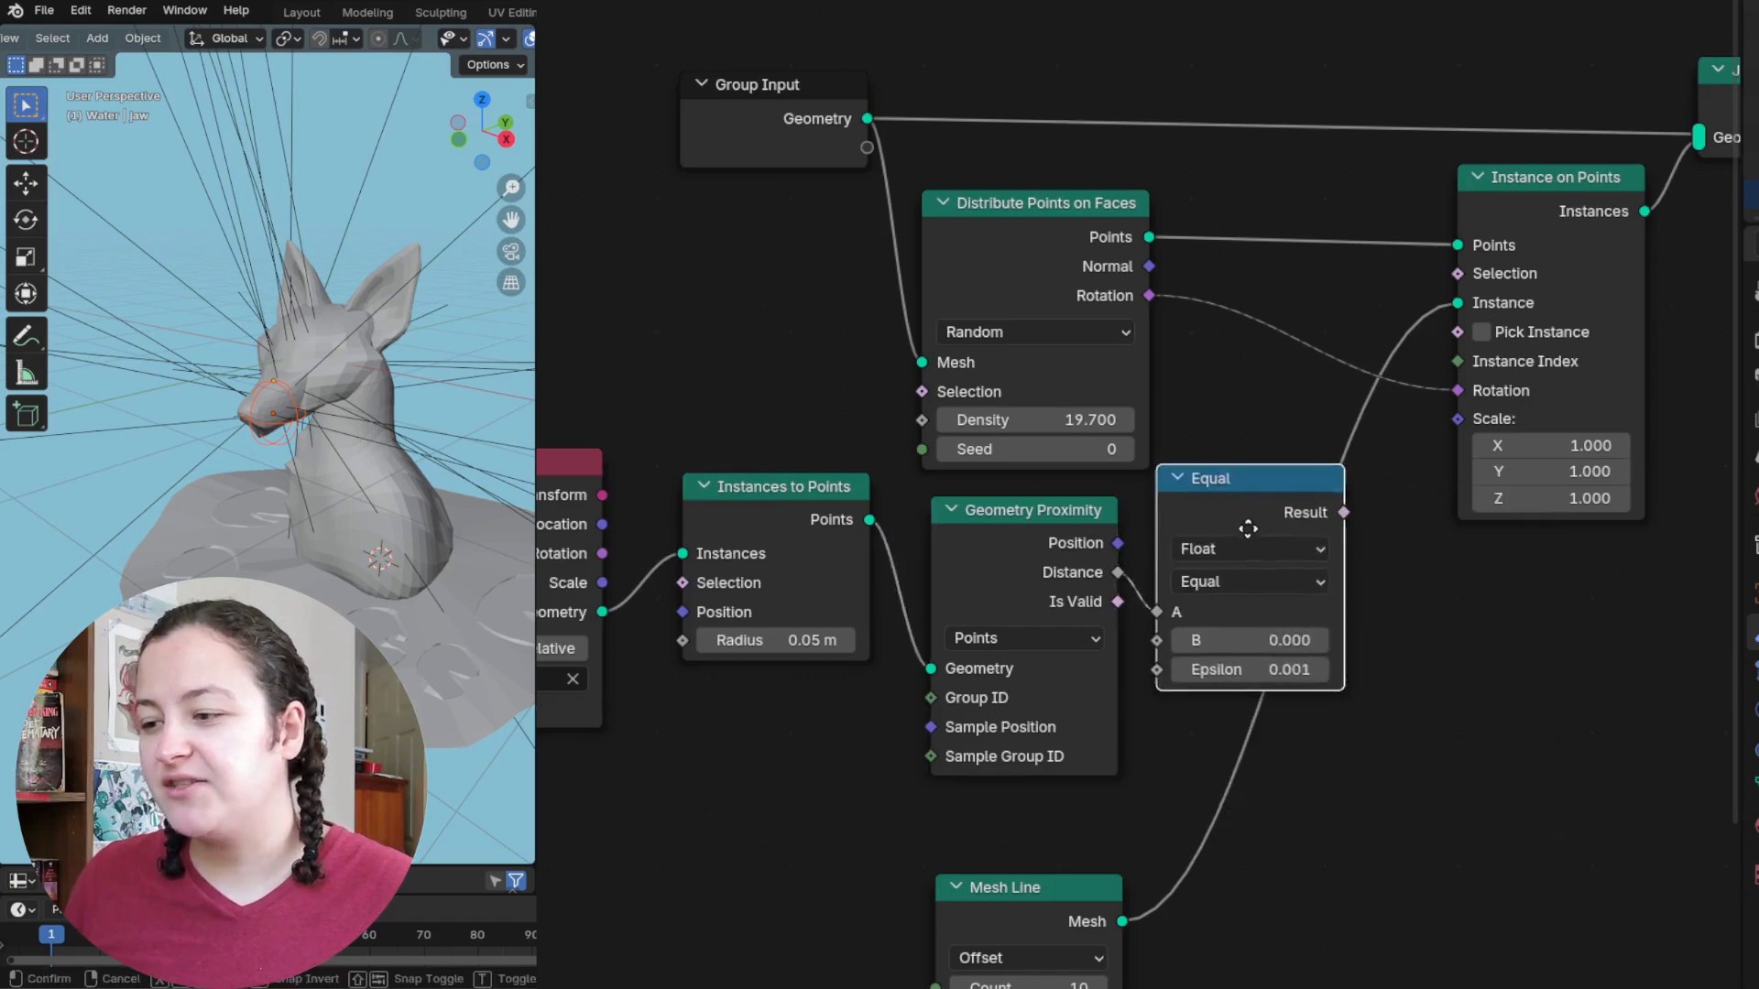
click(1242, 540)
middle_drag(1337, 547, 1428, 553)
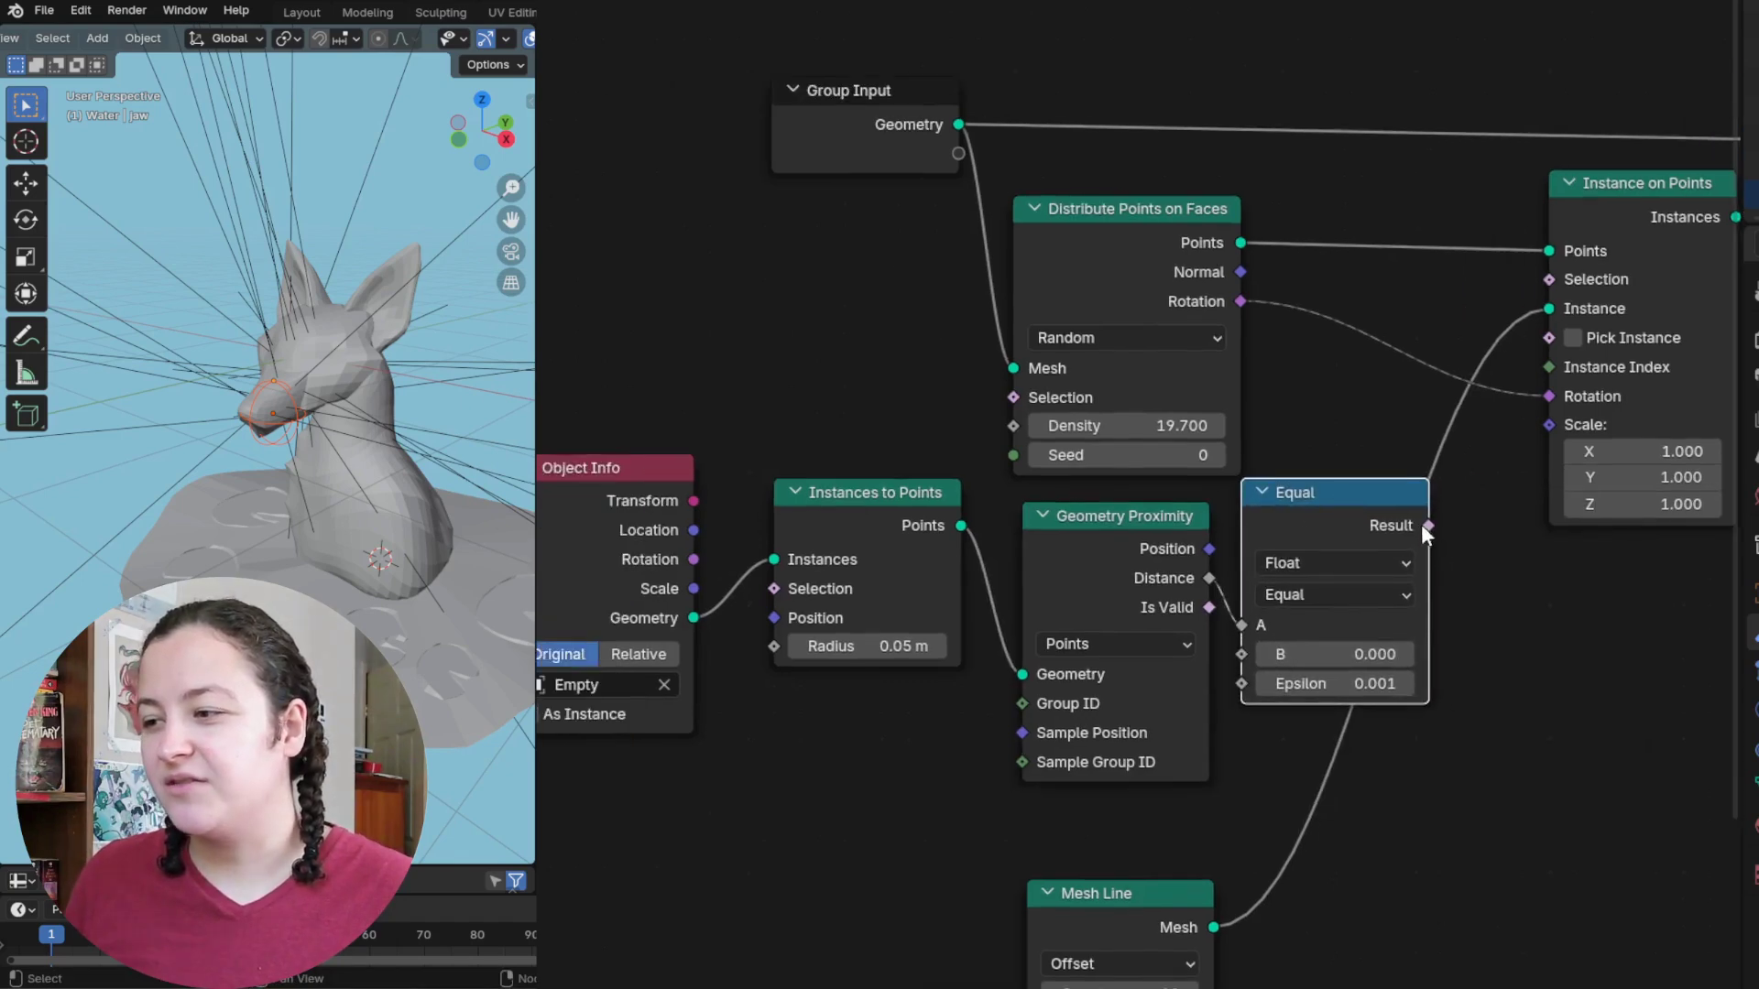
drag(1428, 526, 1546, 286)
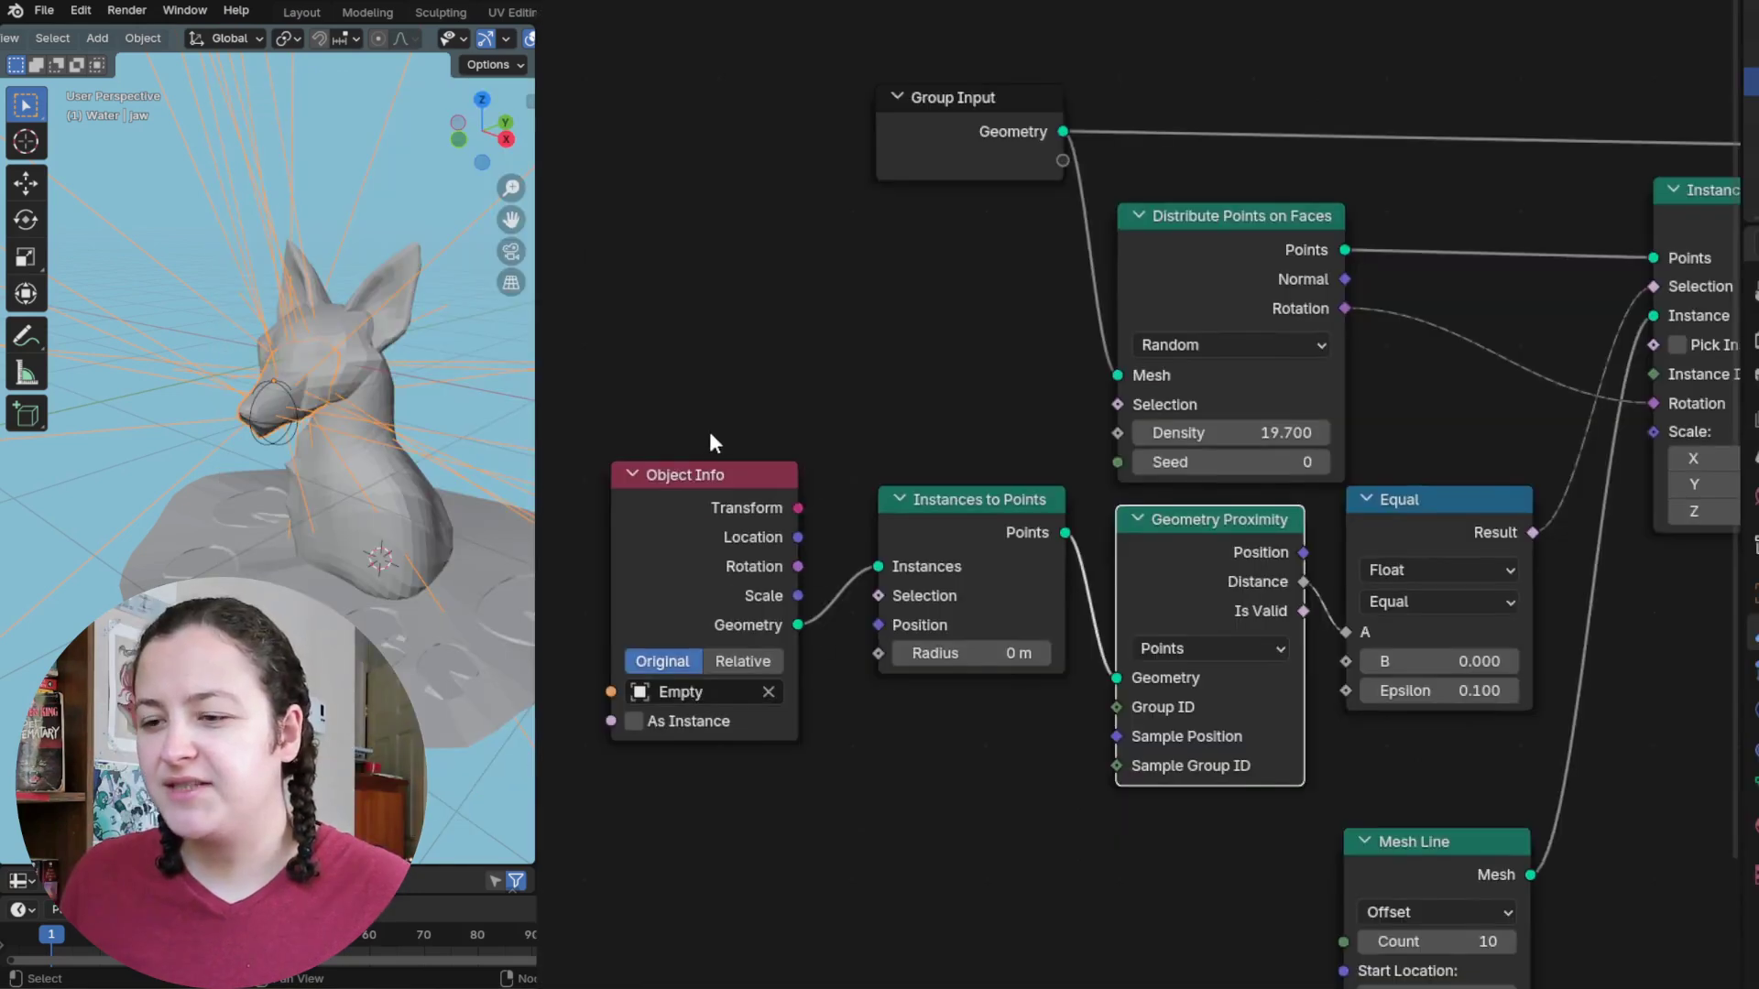
Step: Reposition the Empty's Object Info node, set it to Relative and enable As Instance
click(705, 483)
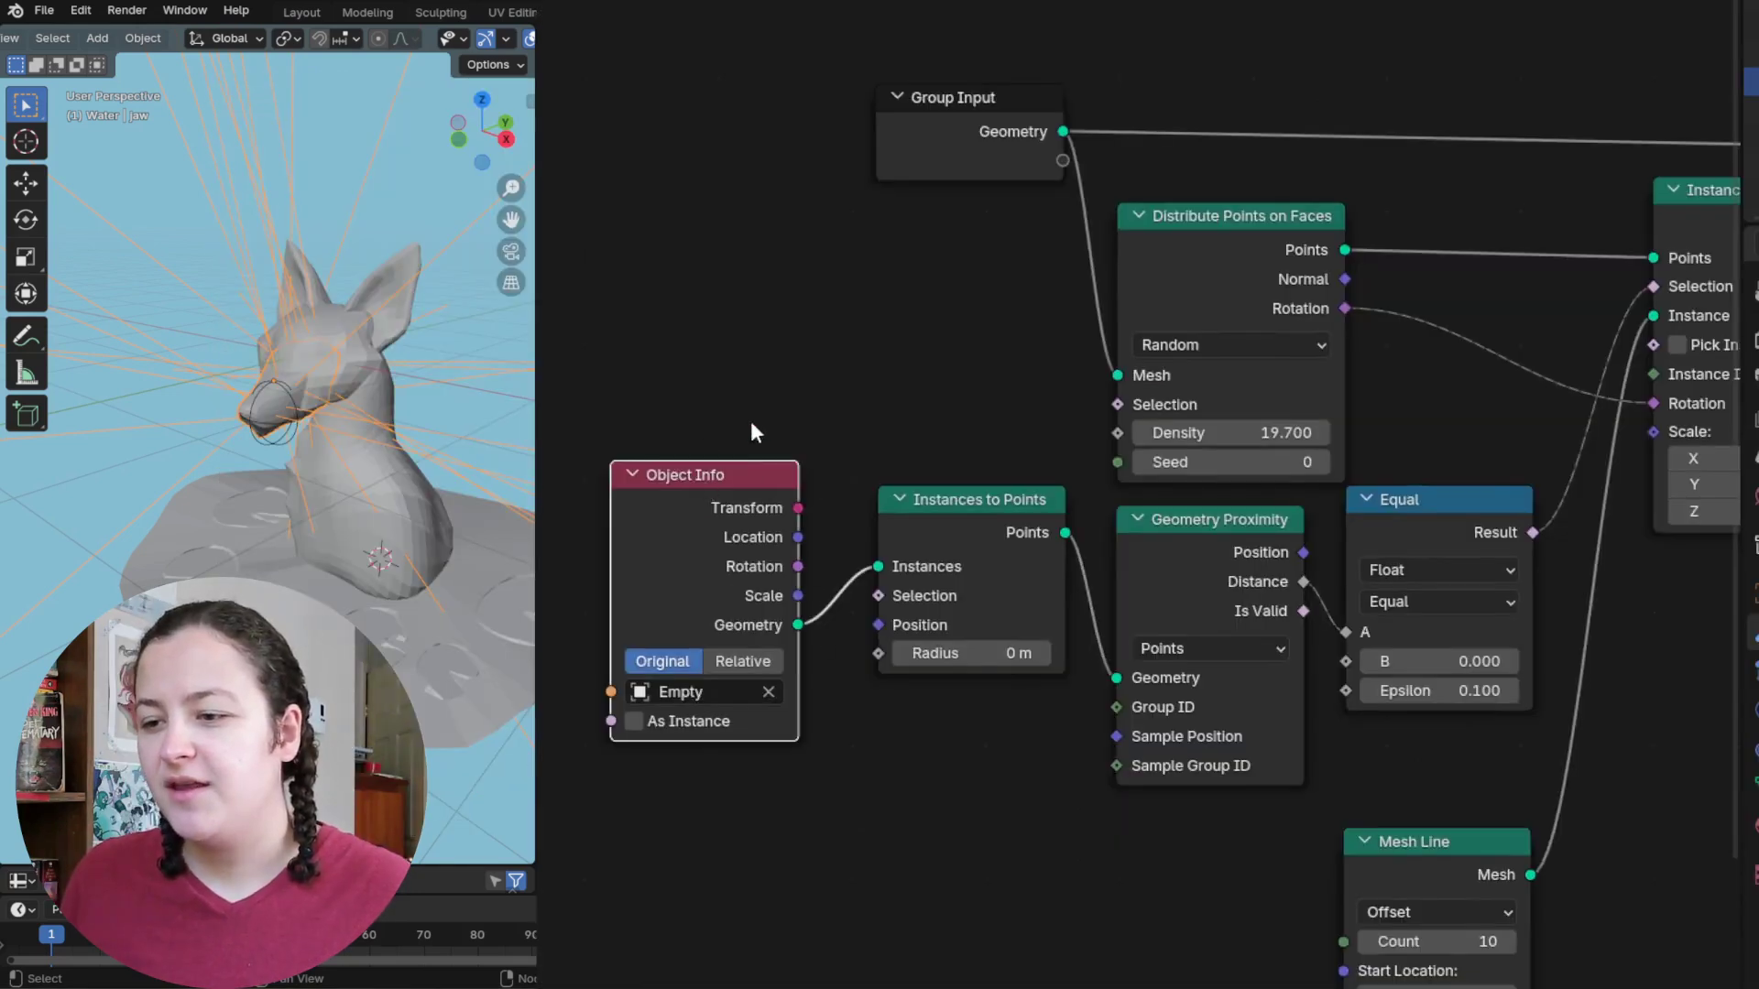
drag(703, 495, 712, 449)
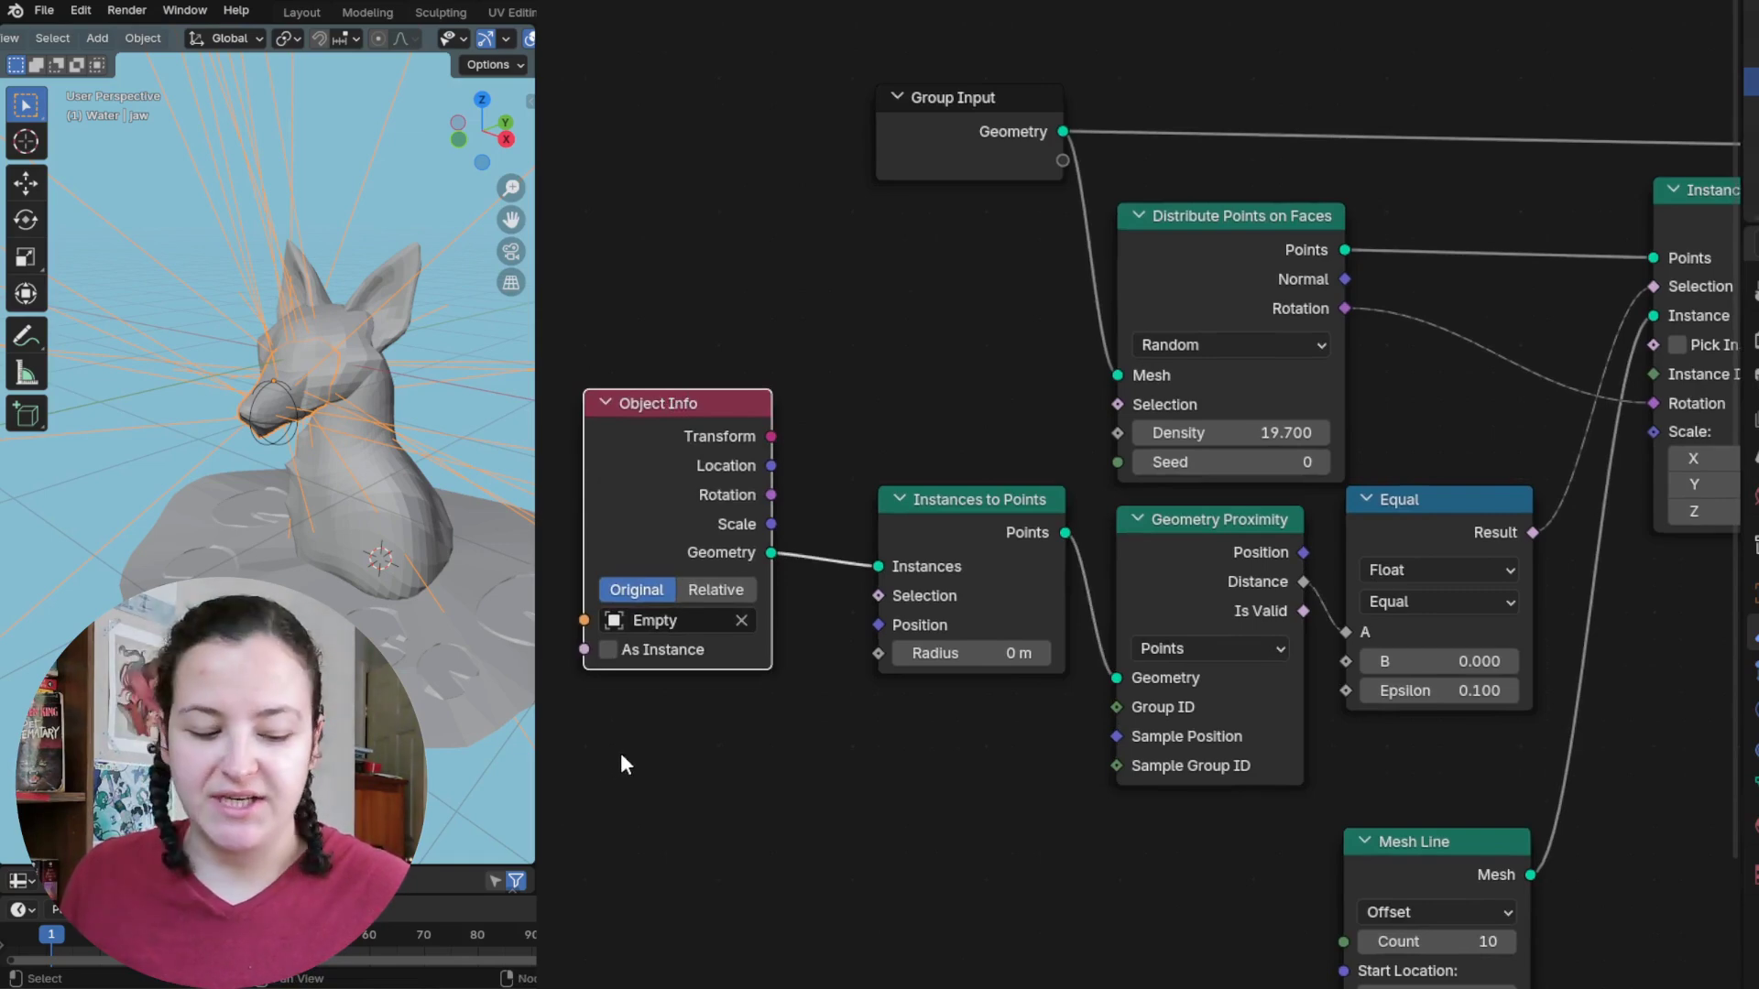
click(733, 590)
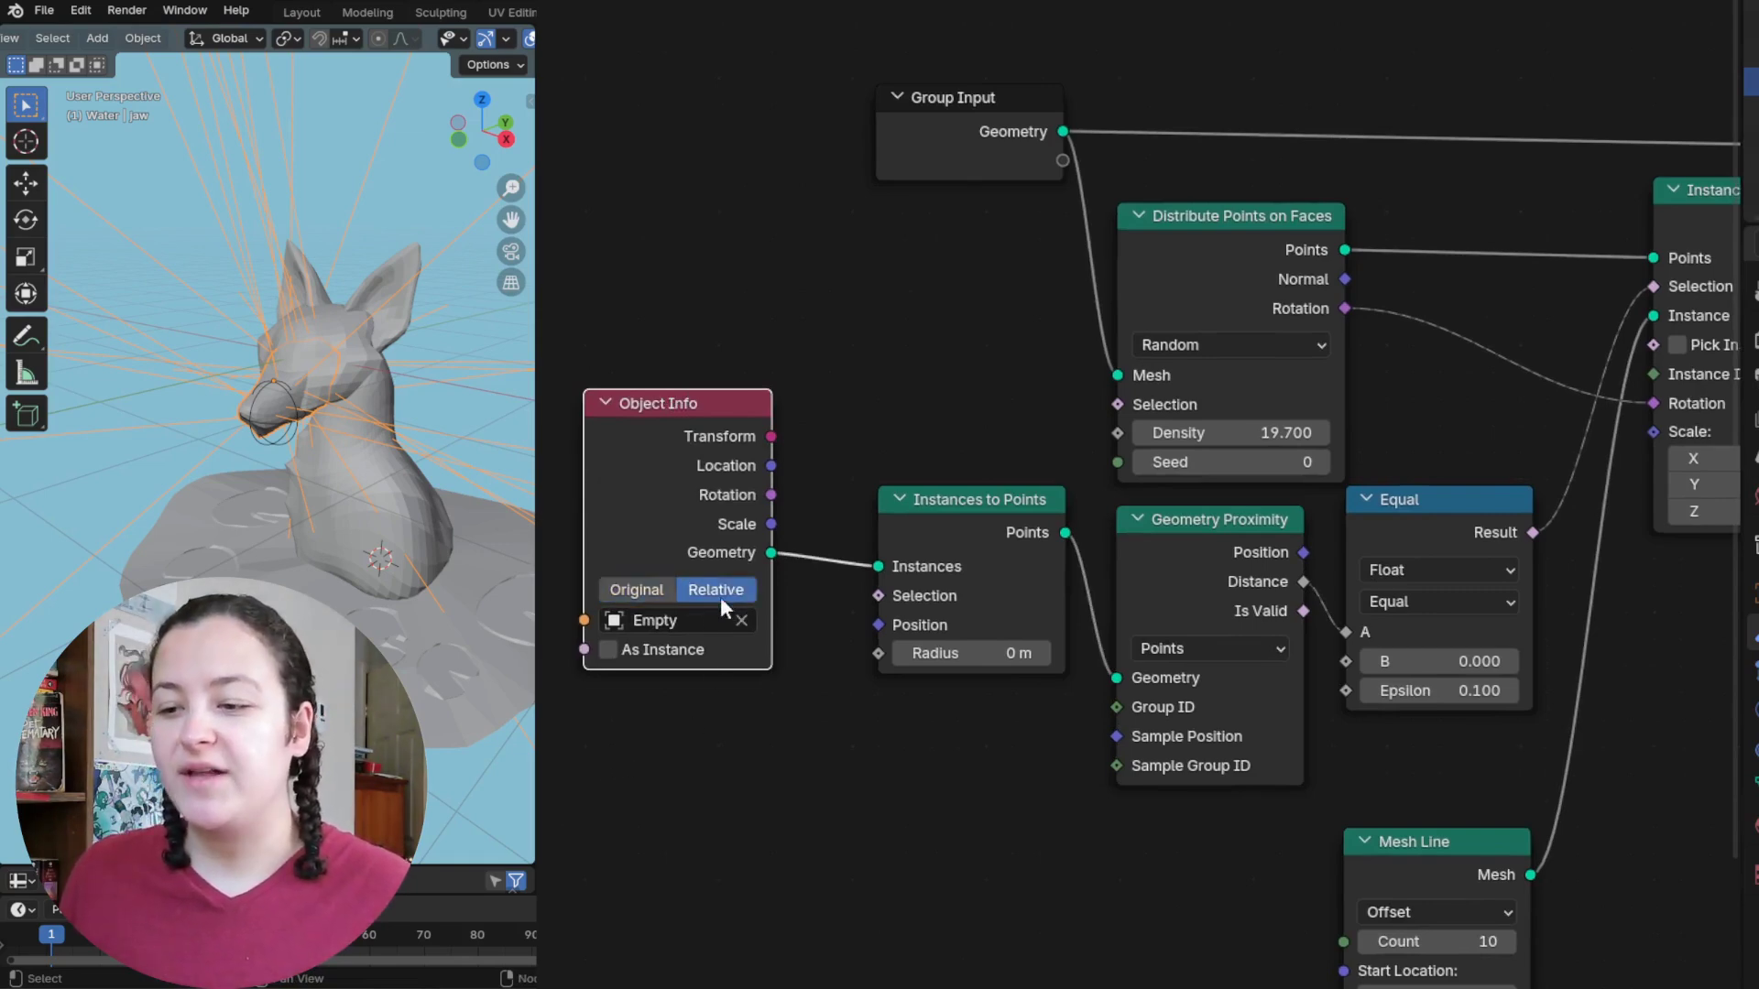
click(657, 653)
Step: Set the Epsilon of the Equal node to 0.080
middle_drag(290, 517, 372, 498)
scroll(372, 498, up, 2)
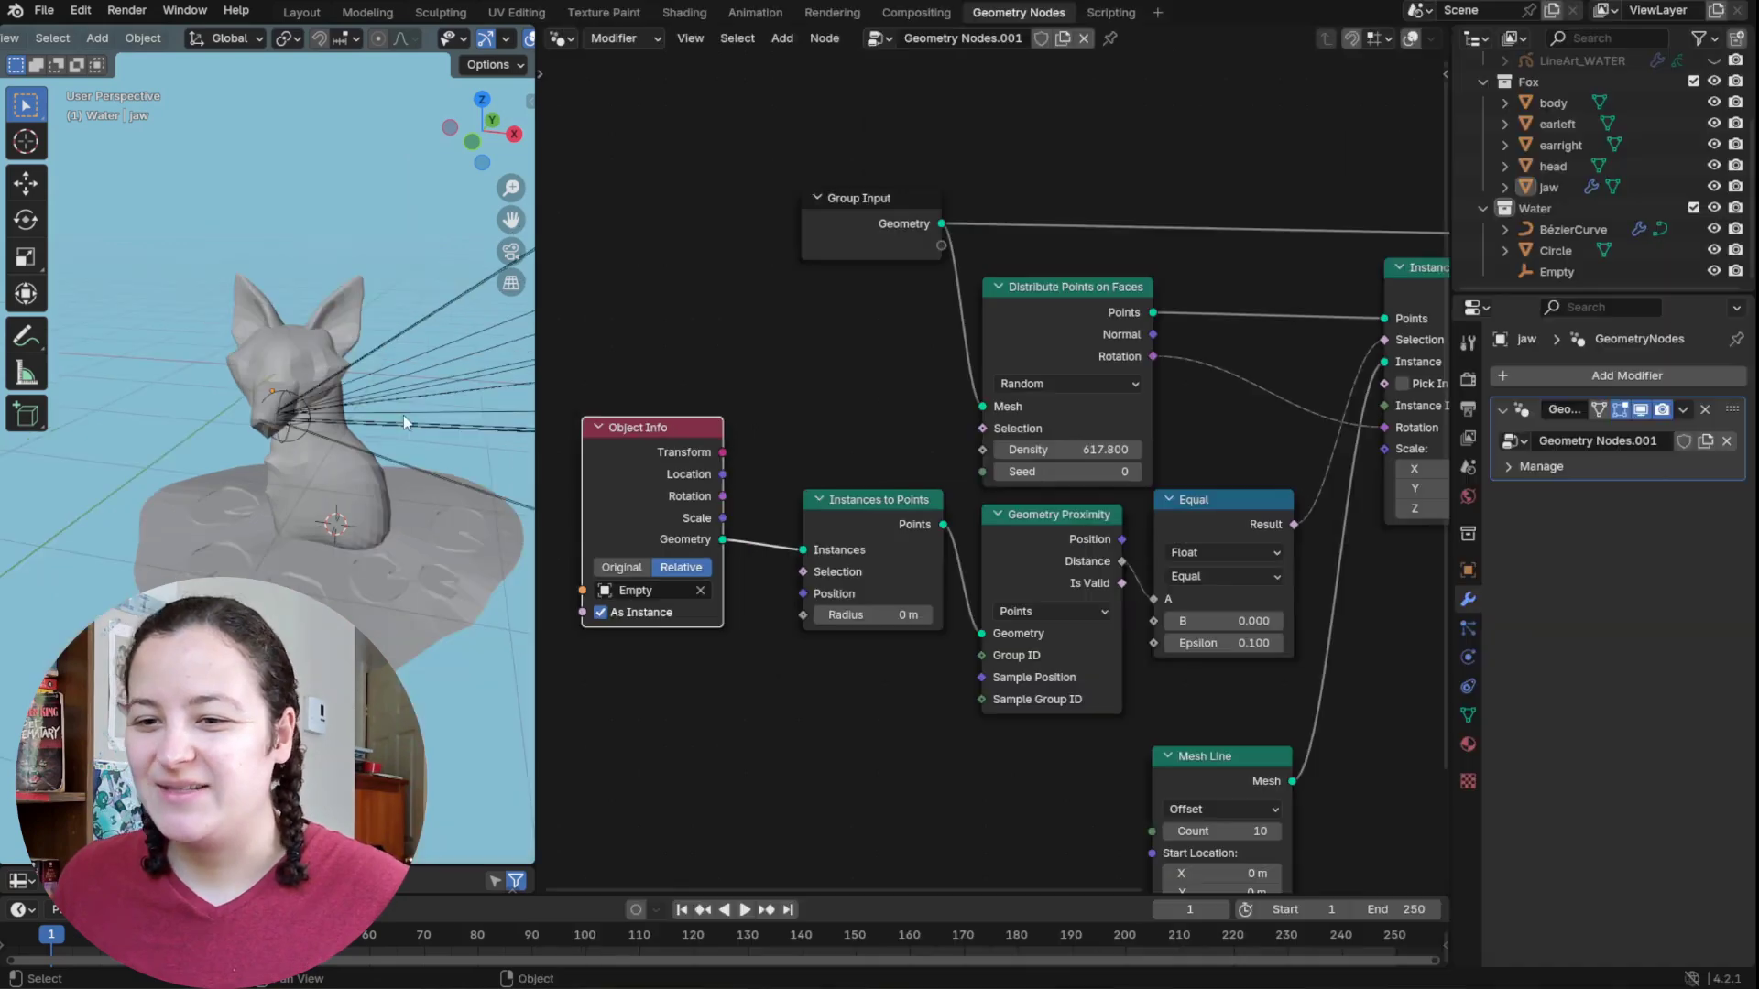
middle_drag(403, 415, 444, 390)
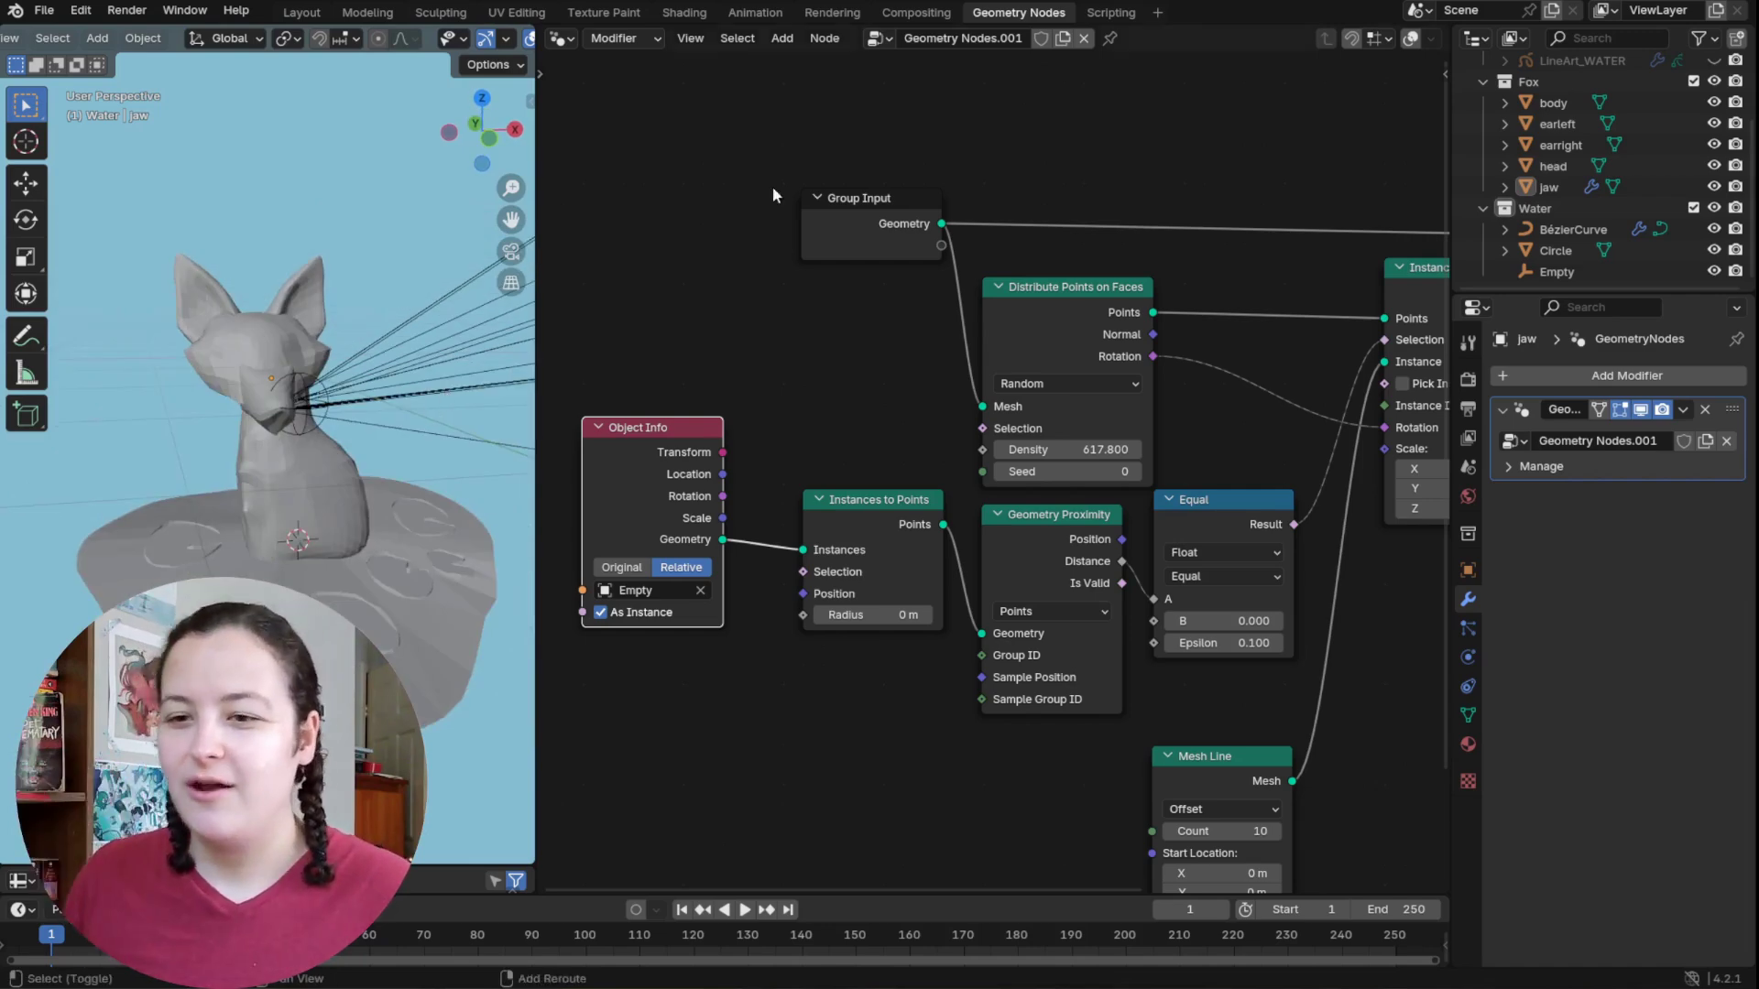
middle_drag(333, 419, 394, 448)
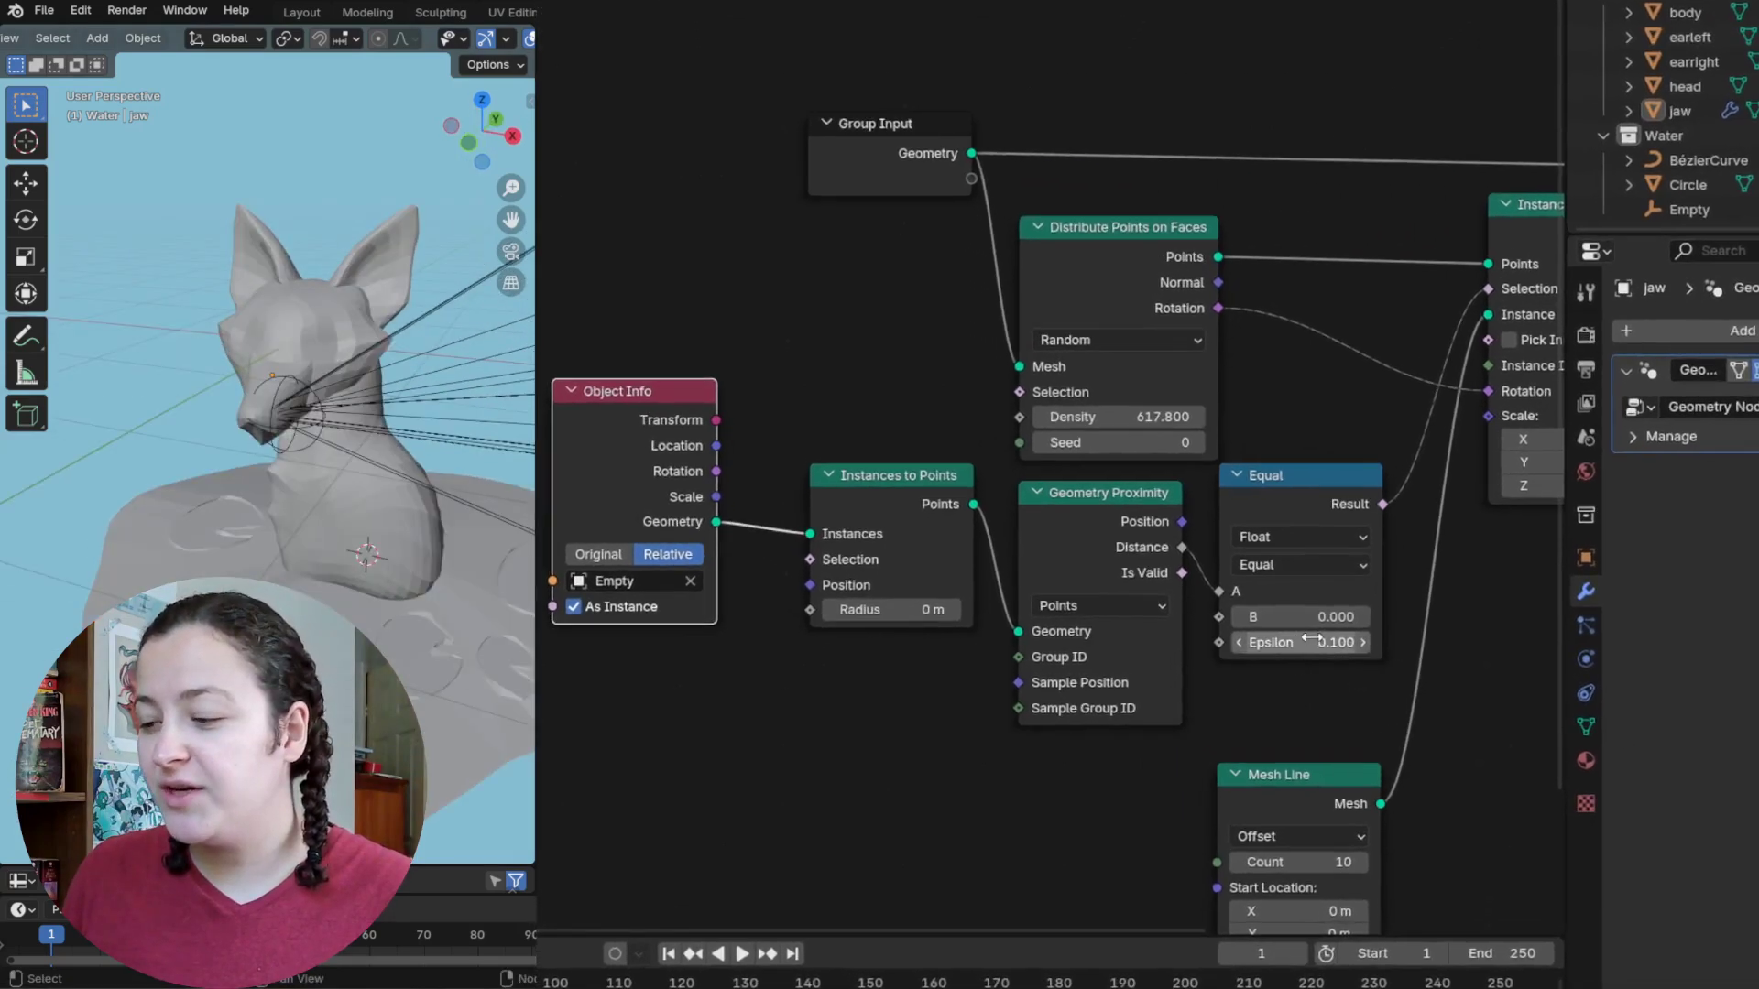
shift+drag(1237, 642, 1347, 642)
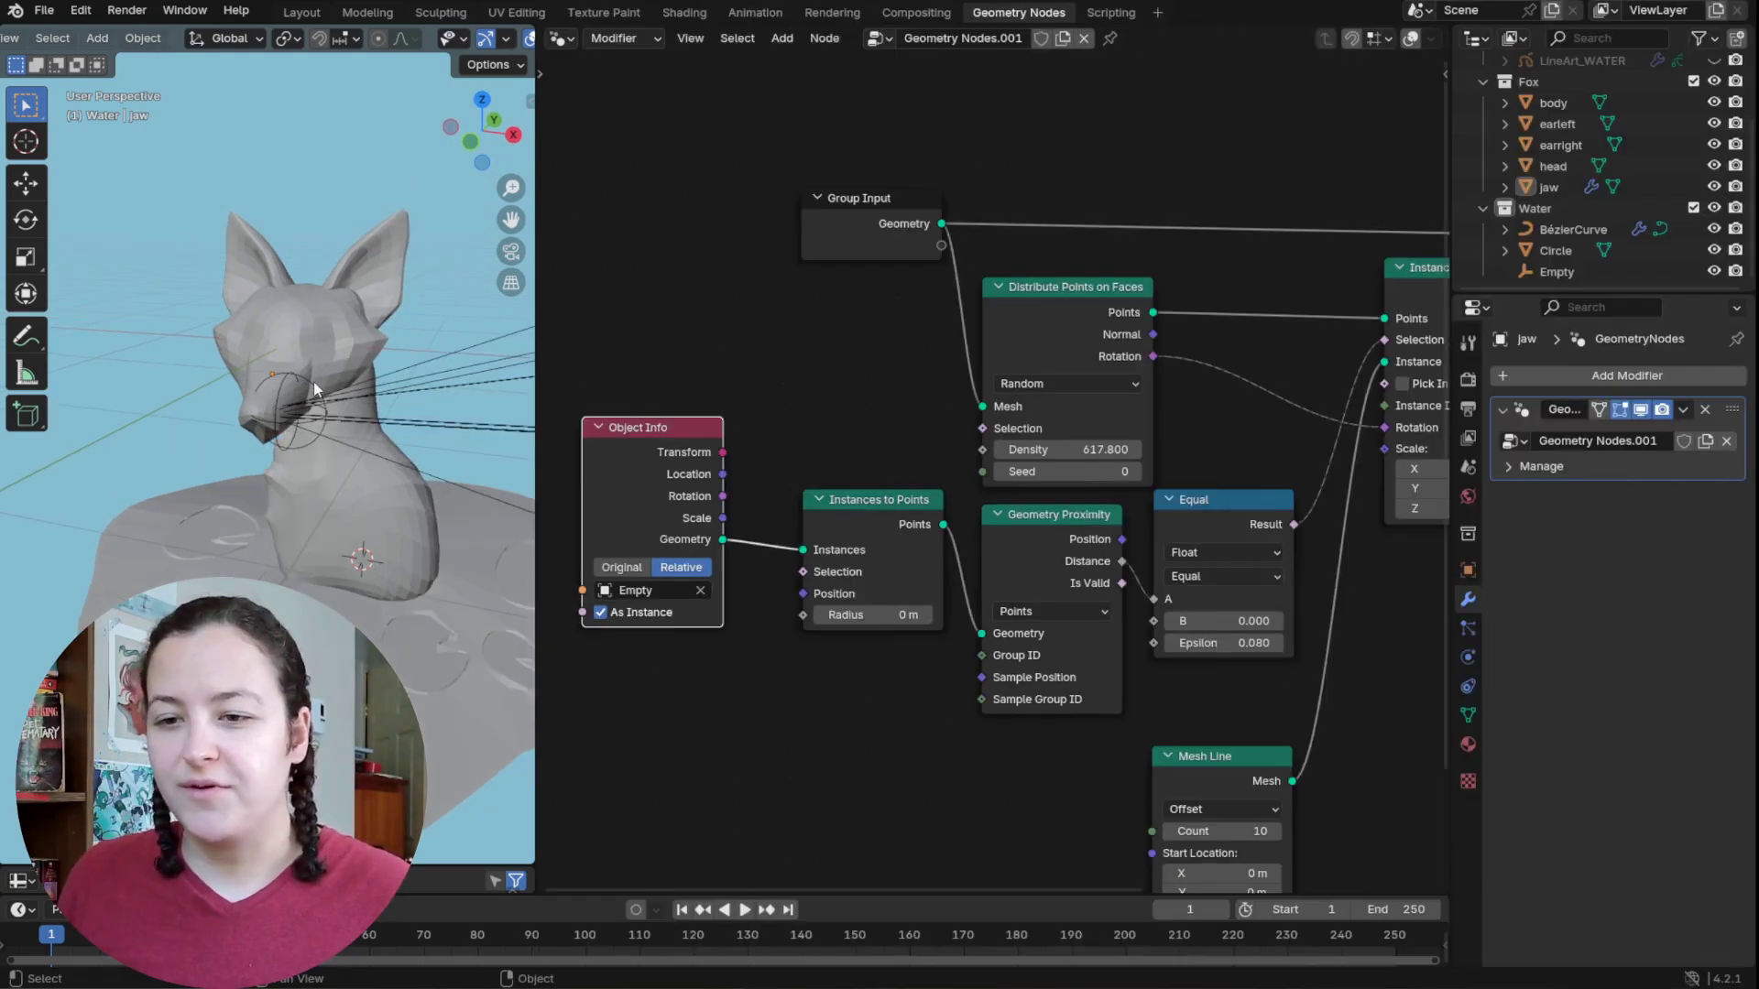
Step: Duplicate the empty and move the copy along the X axis to the opposite side of the fox's muzzle
click(313, 382)
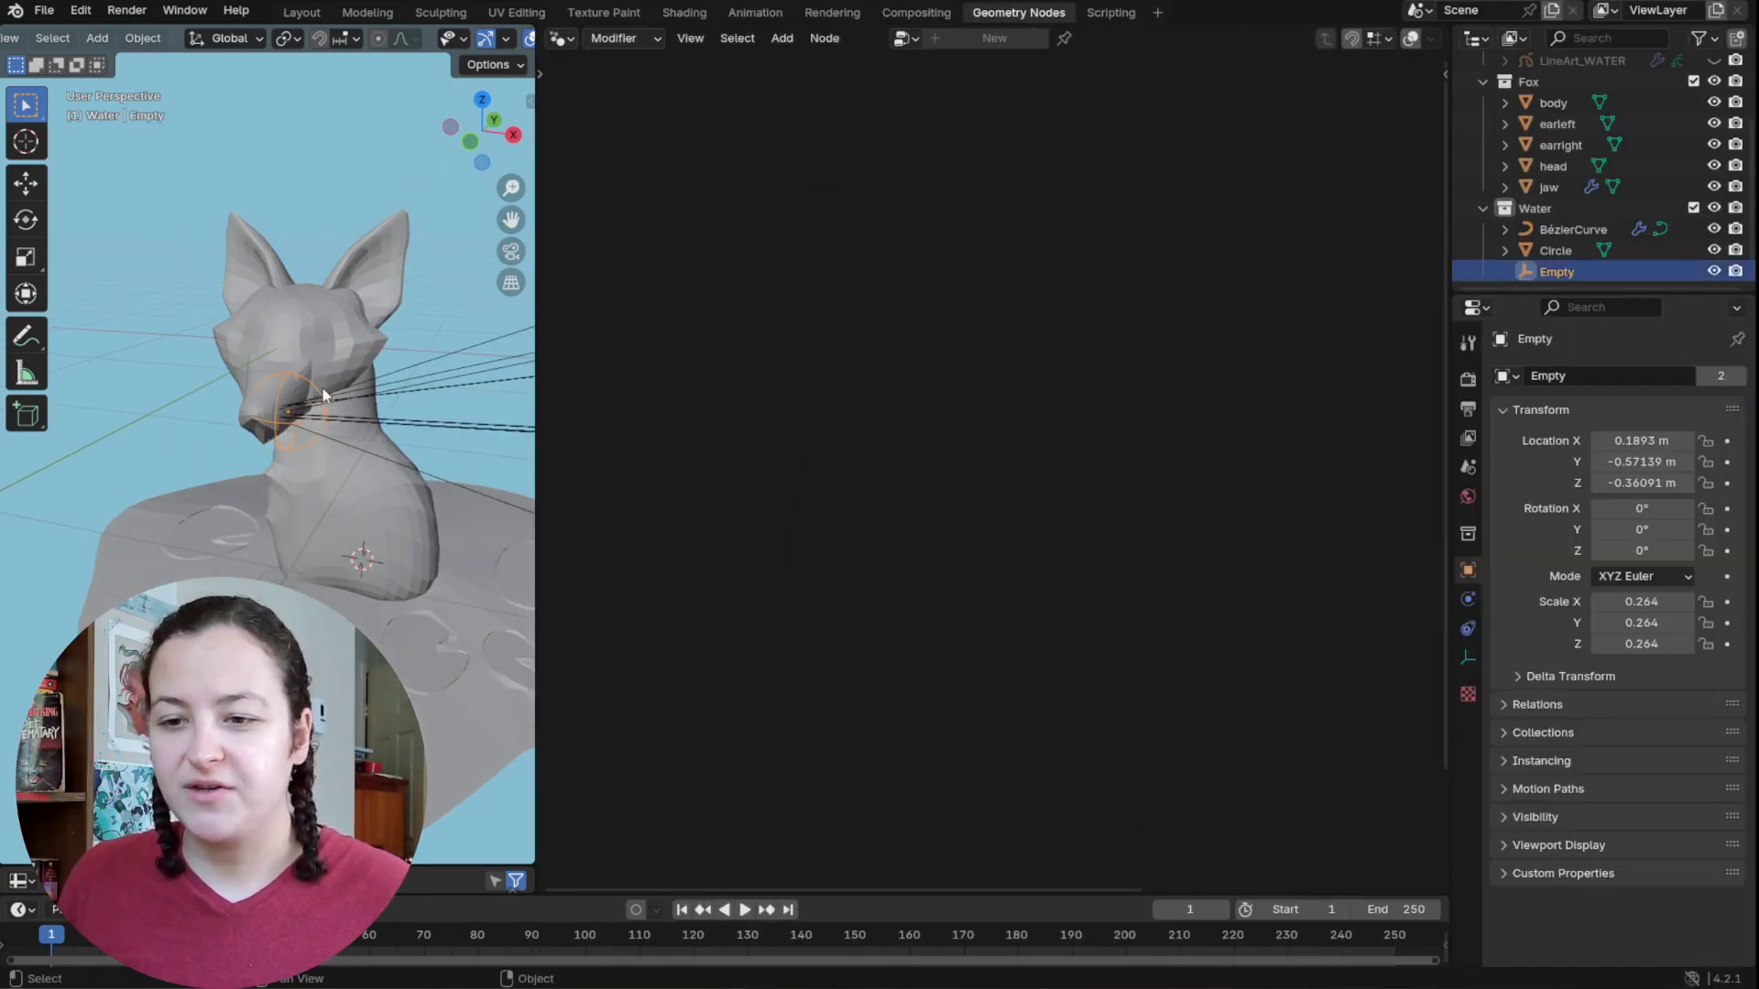
key(shift+d)
middle_drag(376, 431, 405, 584)
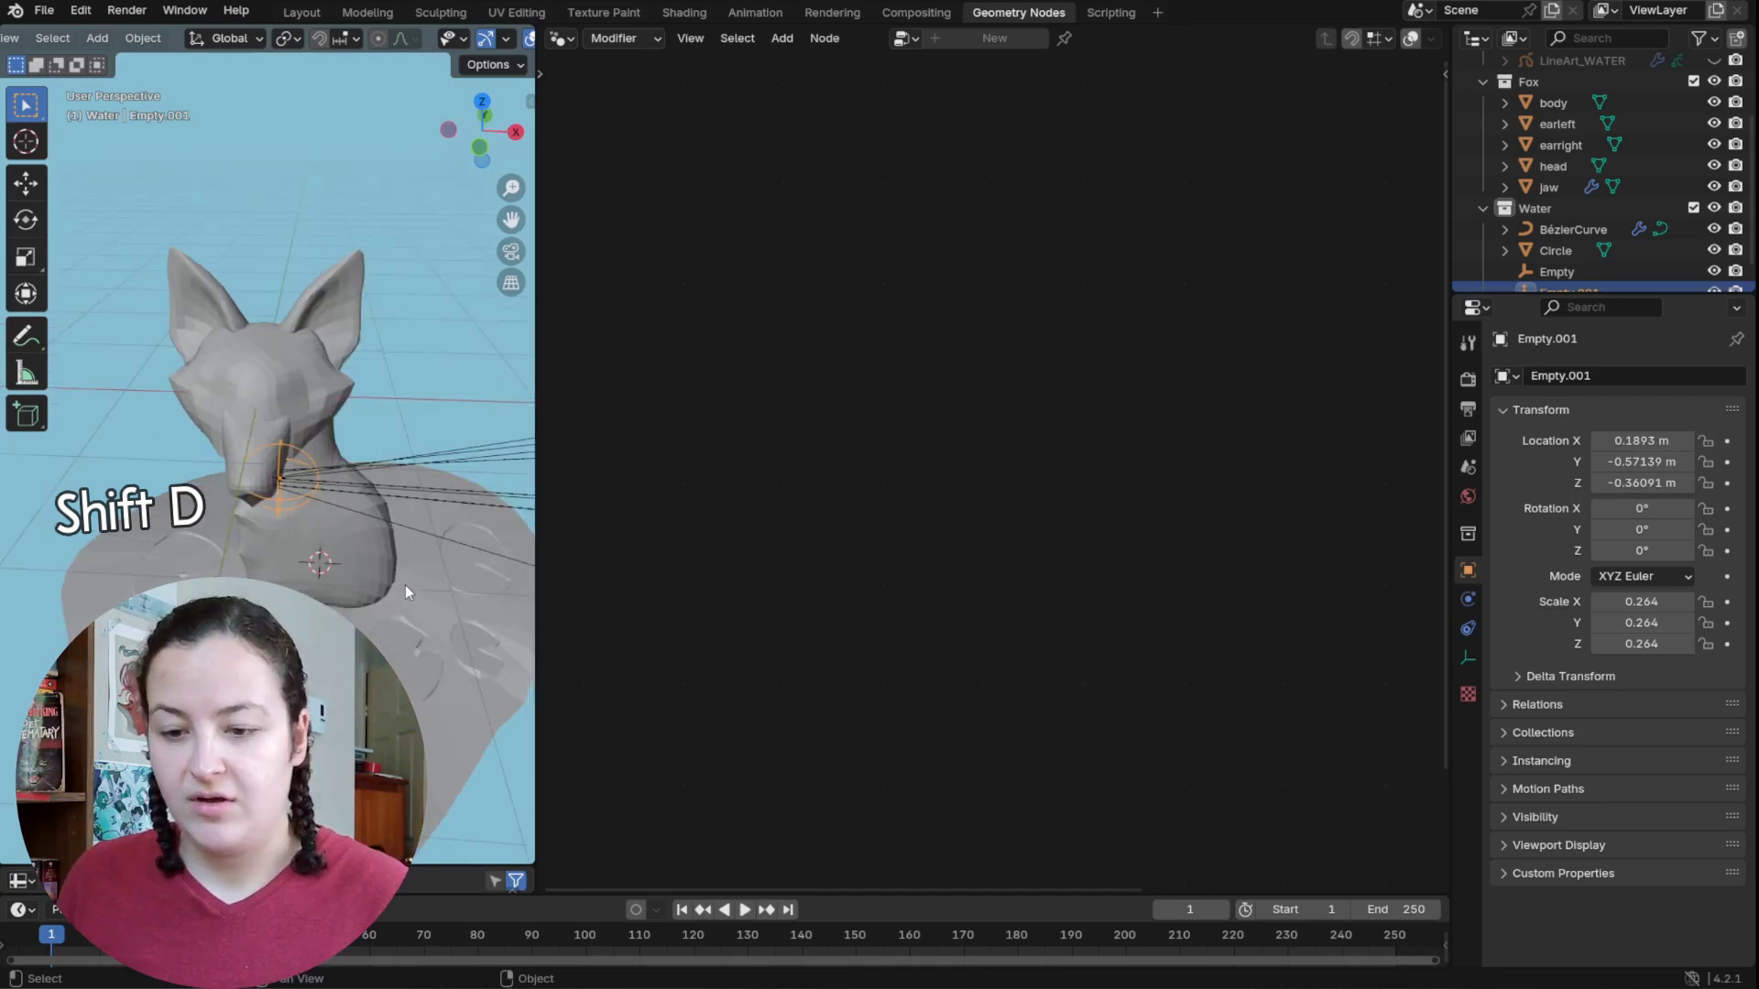
key(g)
key(x)
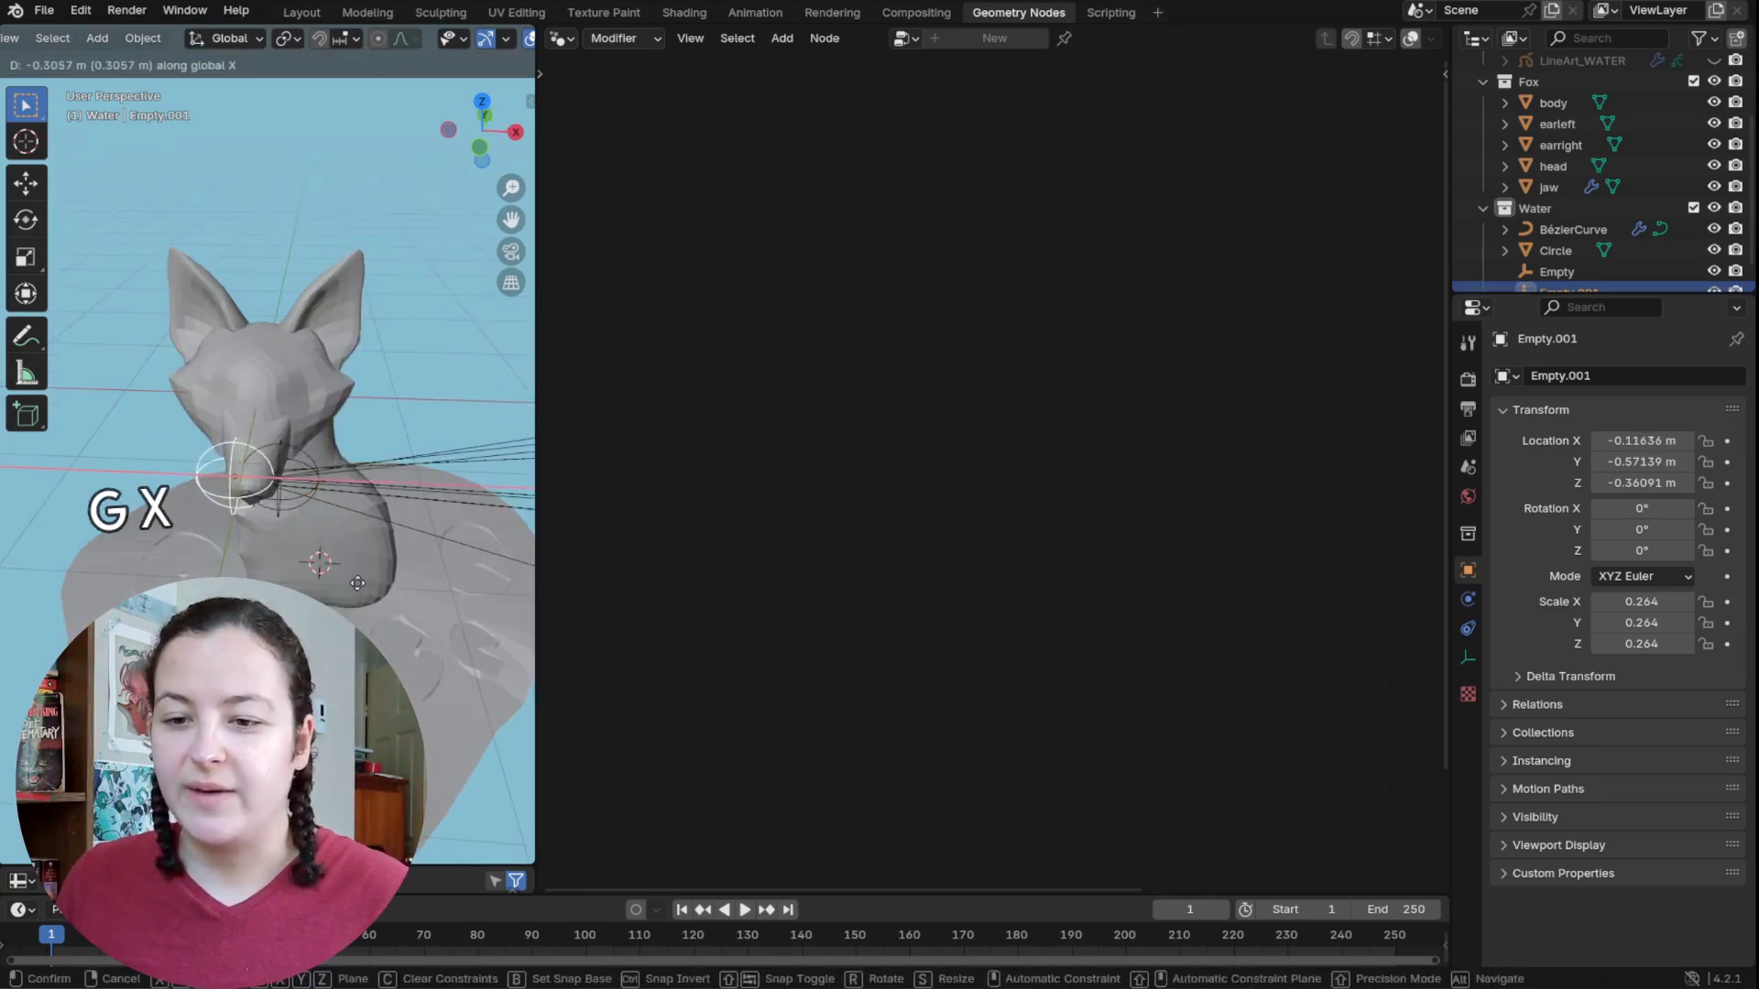
click(352, 584)
Step: Select the jaw and bring Empty.001 into its node tree as a second Object Info node
click(1552, 187)
scroll(1555, 266, down, 1)
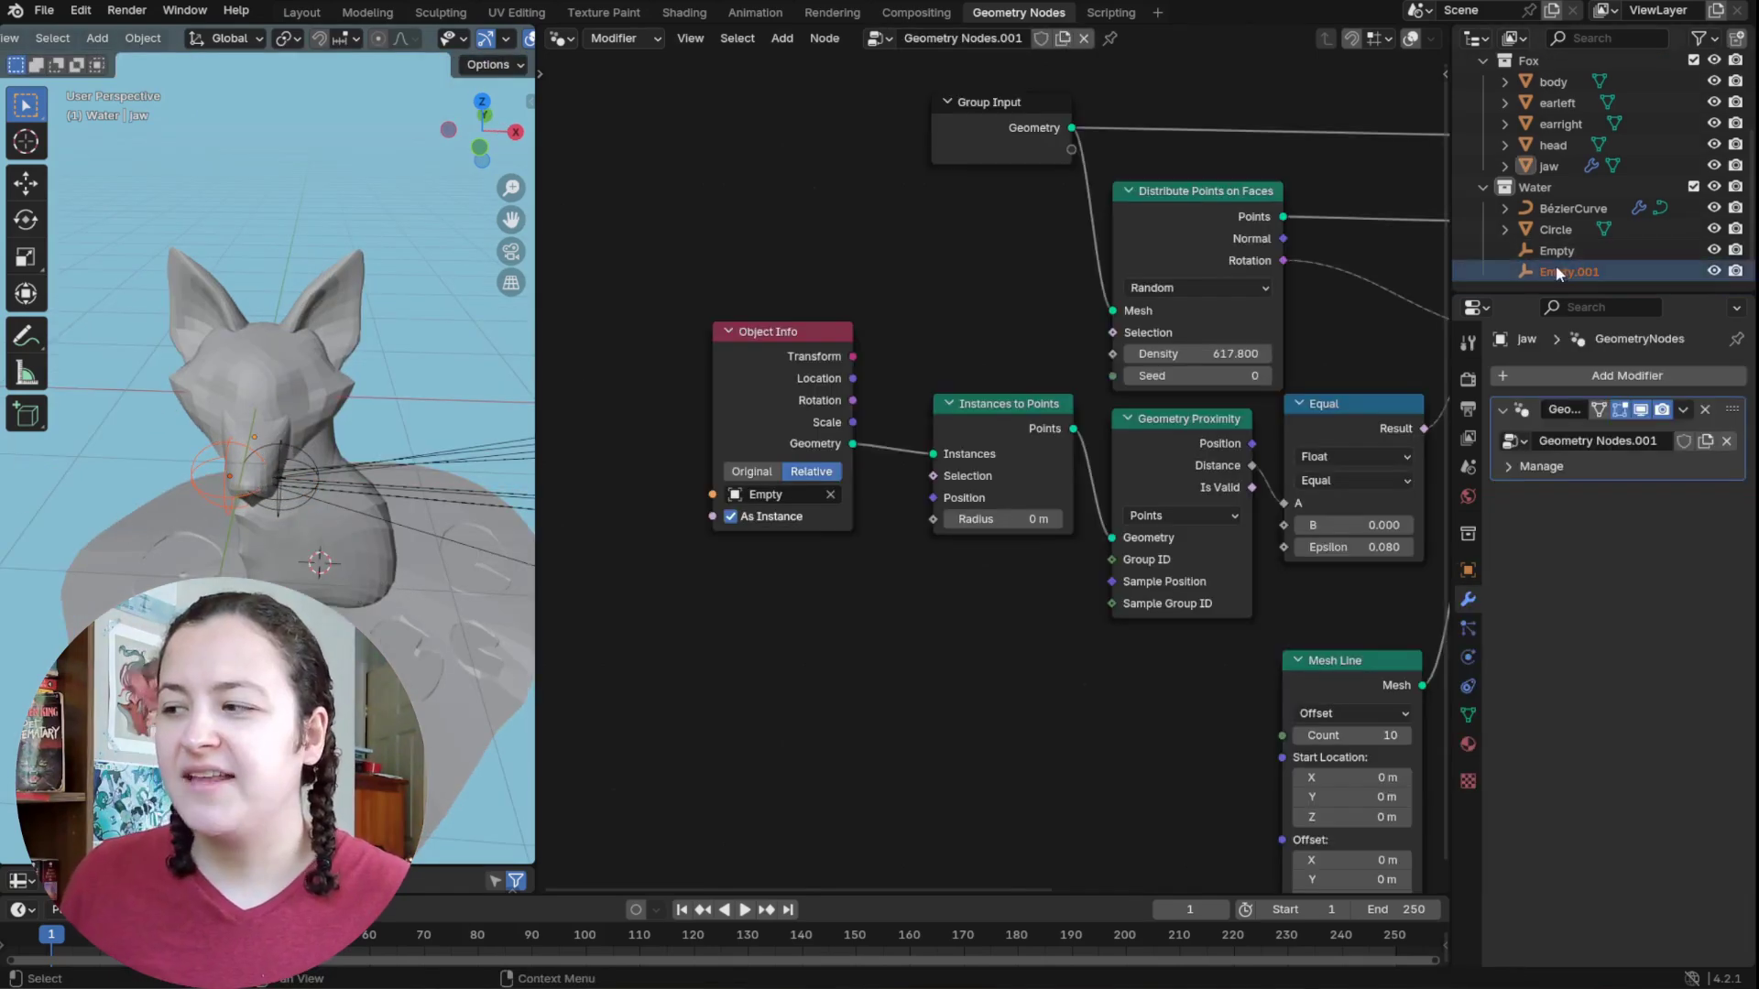
drag(1556, 266, 700, 591)
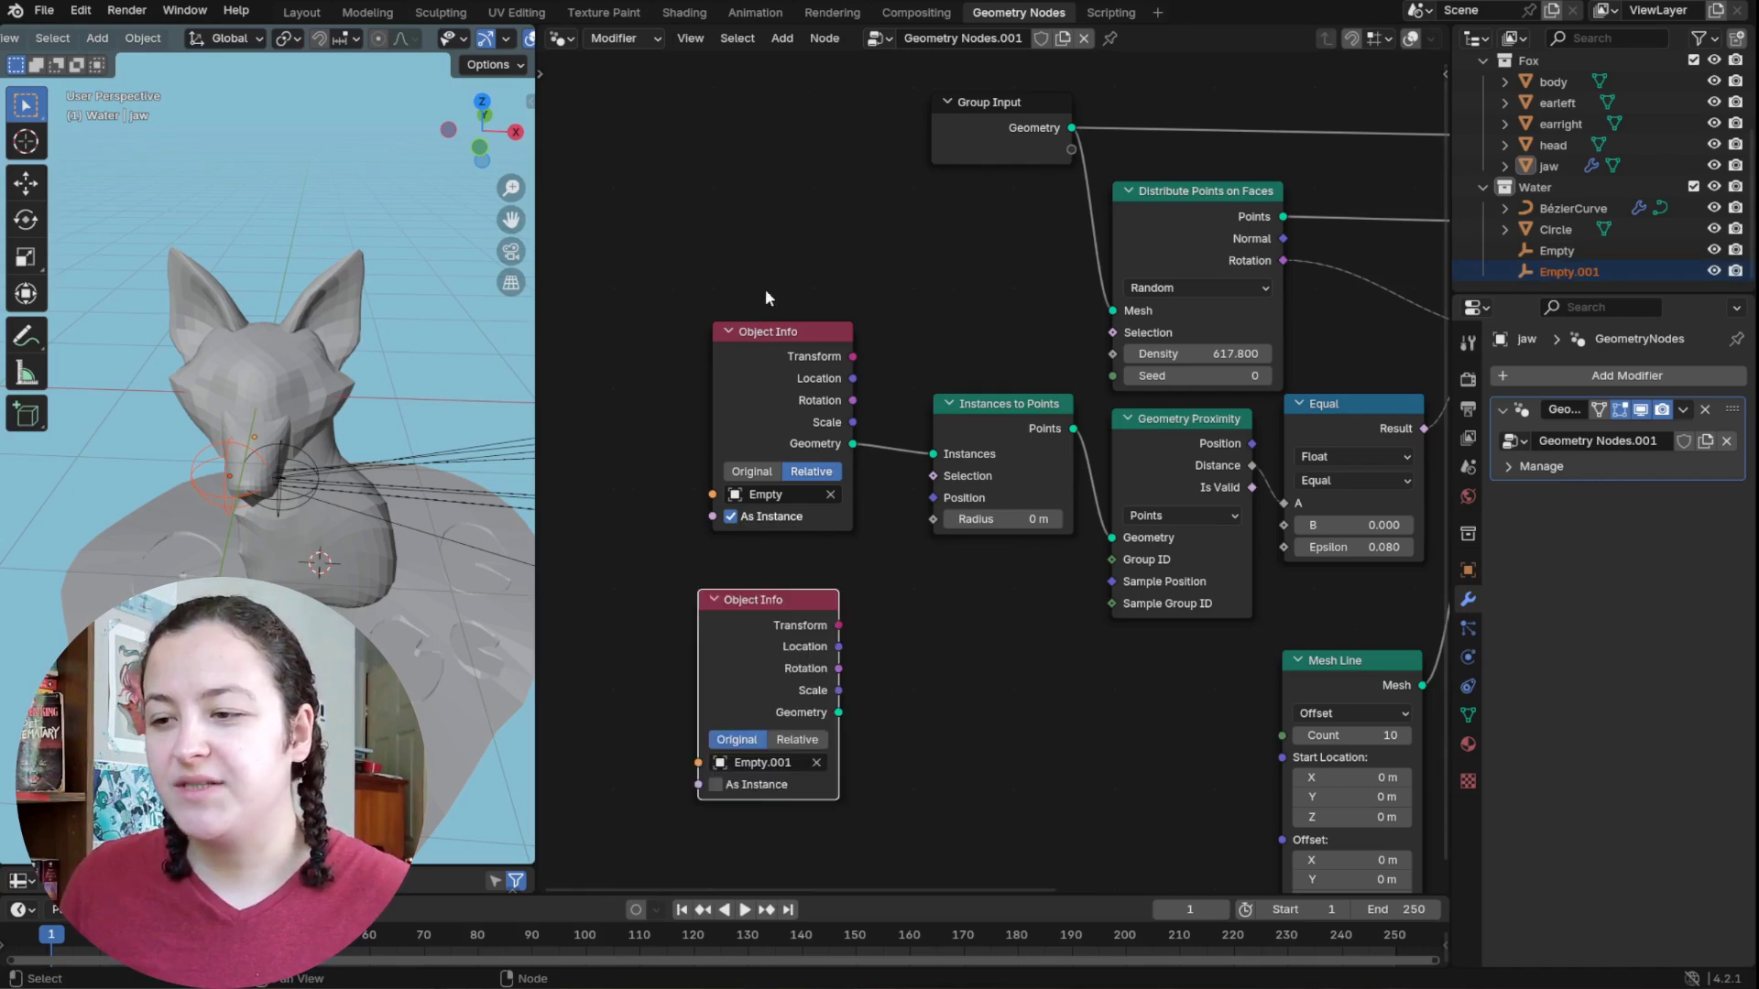
Step: Merge both Object Info geometries through a Join Geometry node before Instances to Points, and set the Empty.001 node to Relative and As Instance
drag(765, 289, 668, 606)
key(shift+a)
click(812, 538)
text(joi)
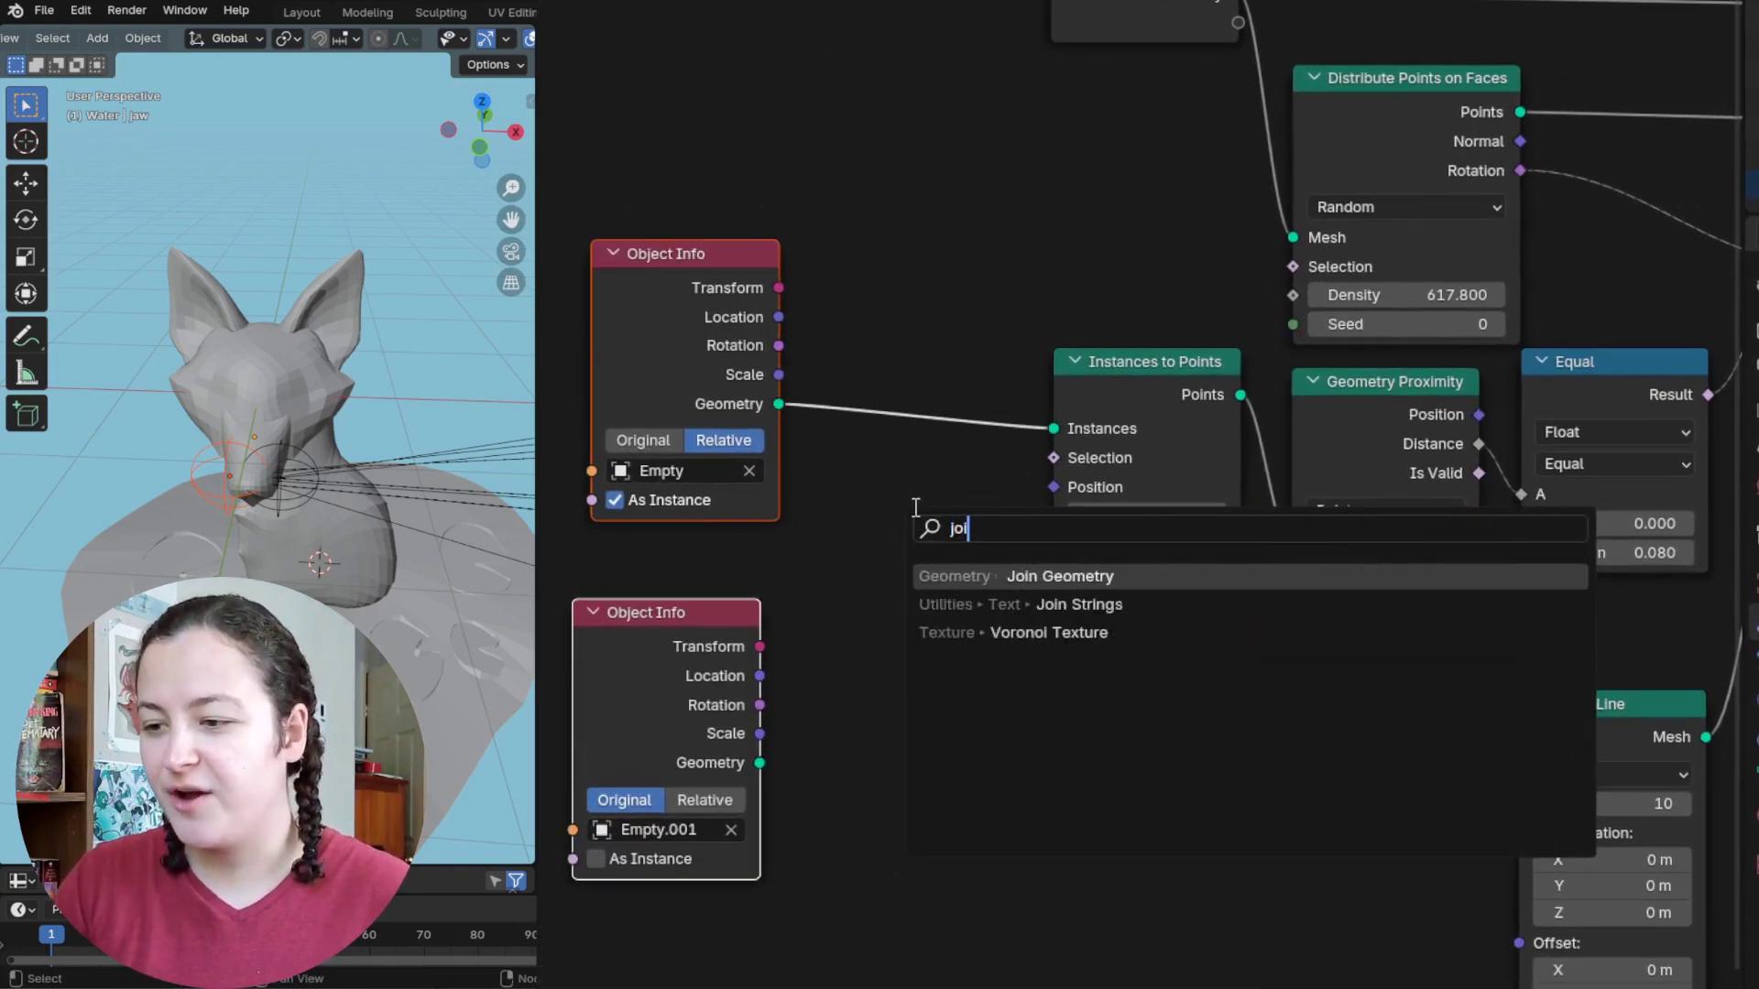
click(973, 576)
click(869, 392)
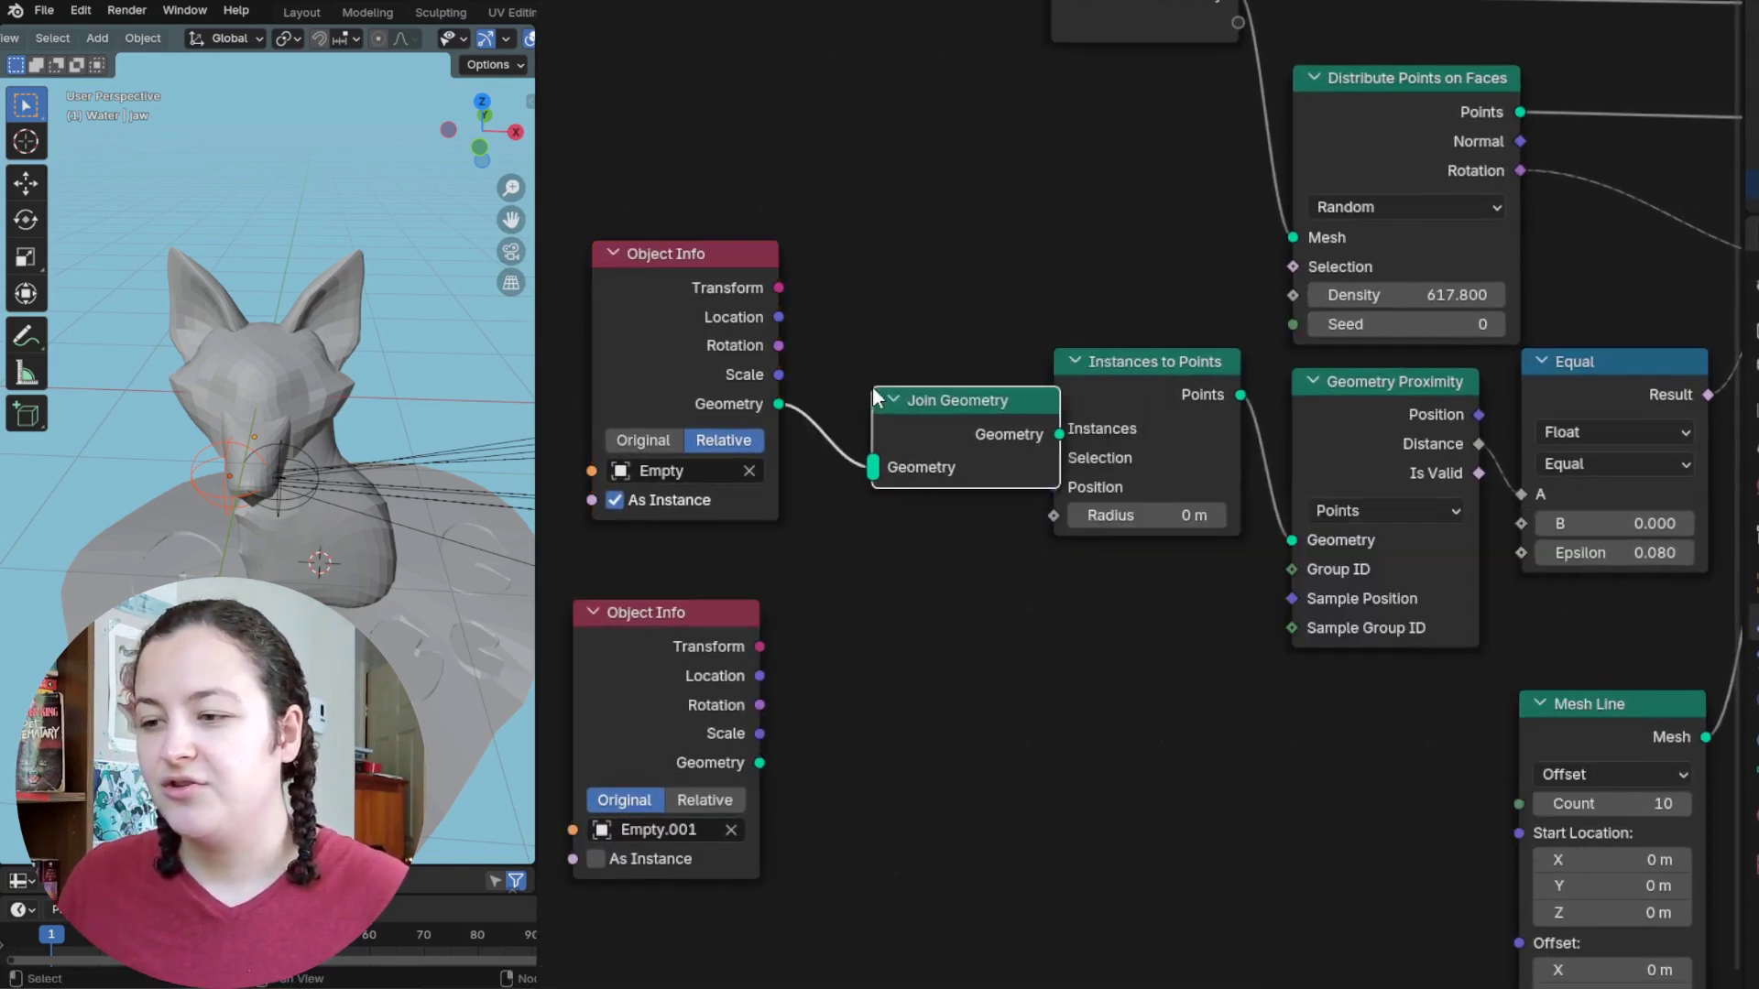
drag(761, 766, 862, 472)
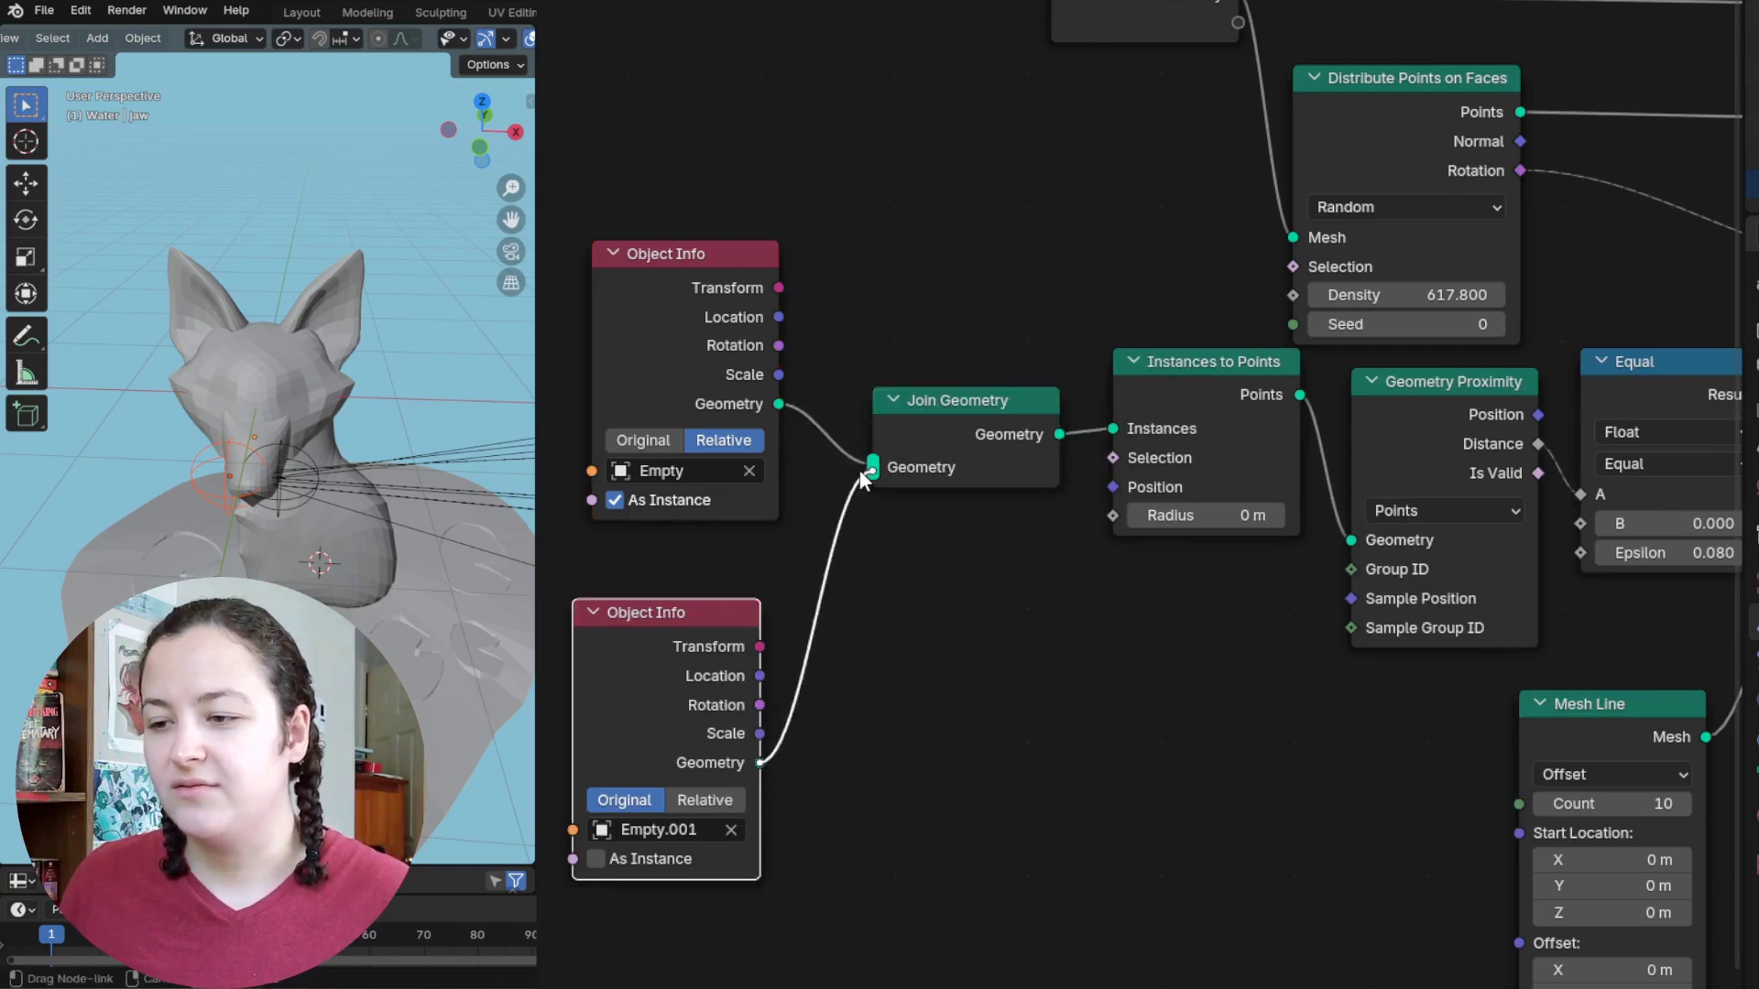
click(658, 859)
Step: Move the original empty slightly inward and back against its side of the muzzle, and reselect the jaw
middle_drag(462, 559, 458, 645)
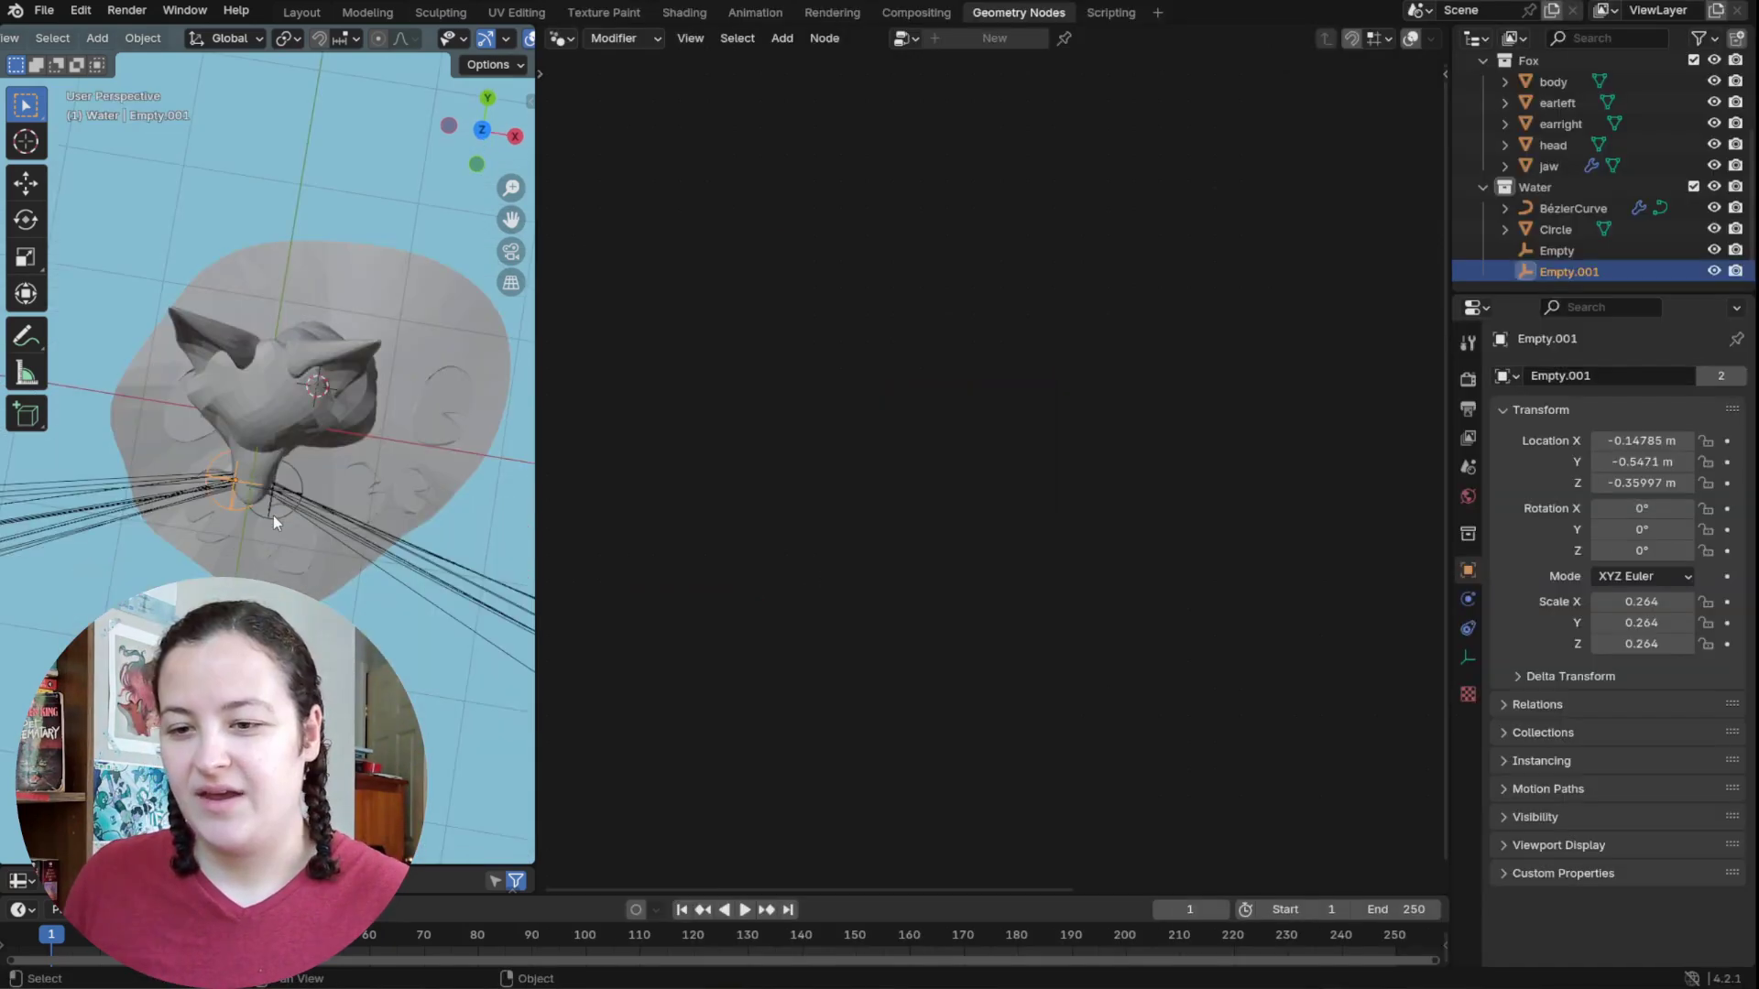
click(273, 515)
key(g)
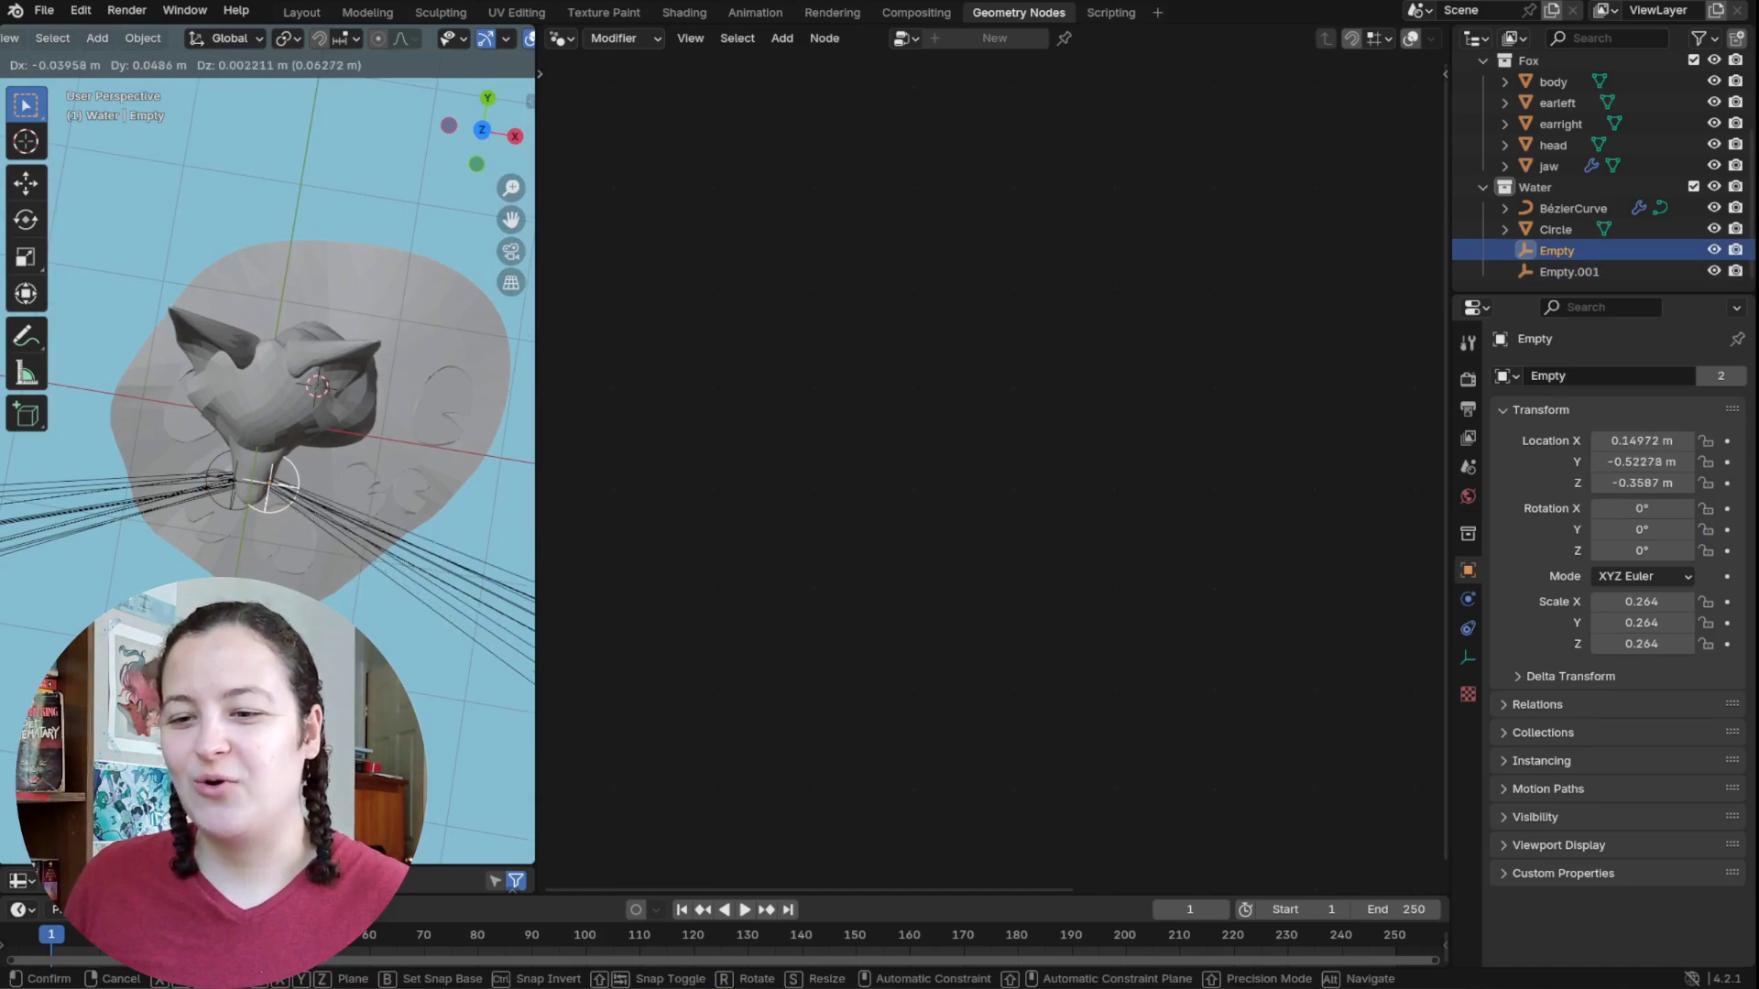
click(275, 596)
middle_drag(274, 596, 347, 450)
click(346, 442)
middle_drag(369, 515, 403, 557)
click(402, 506)
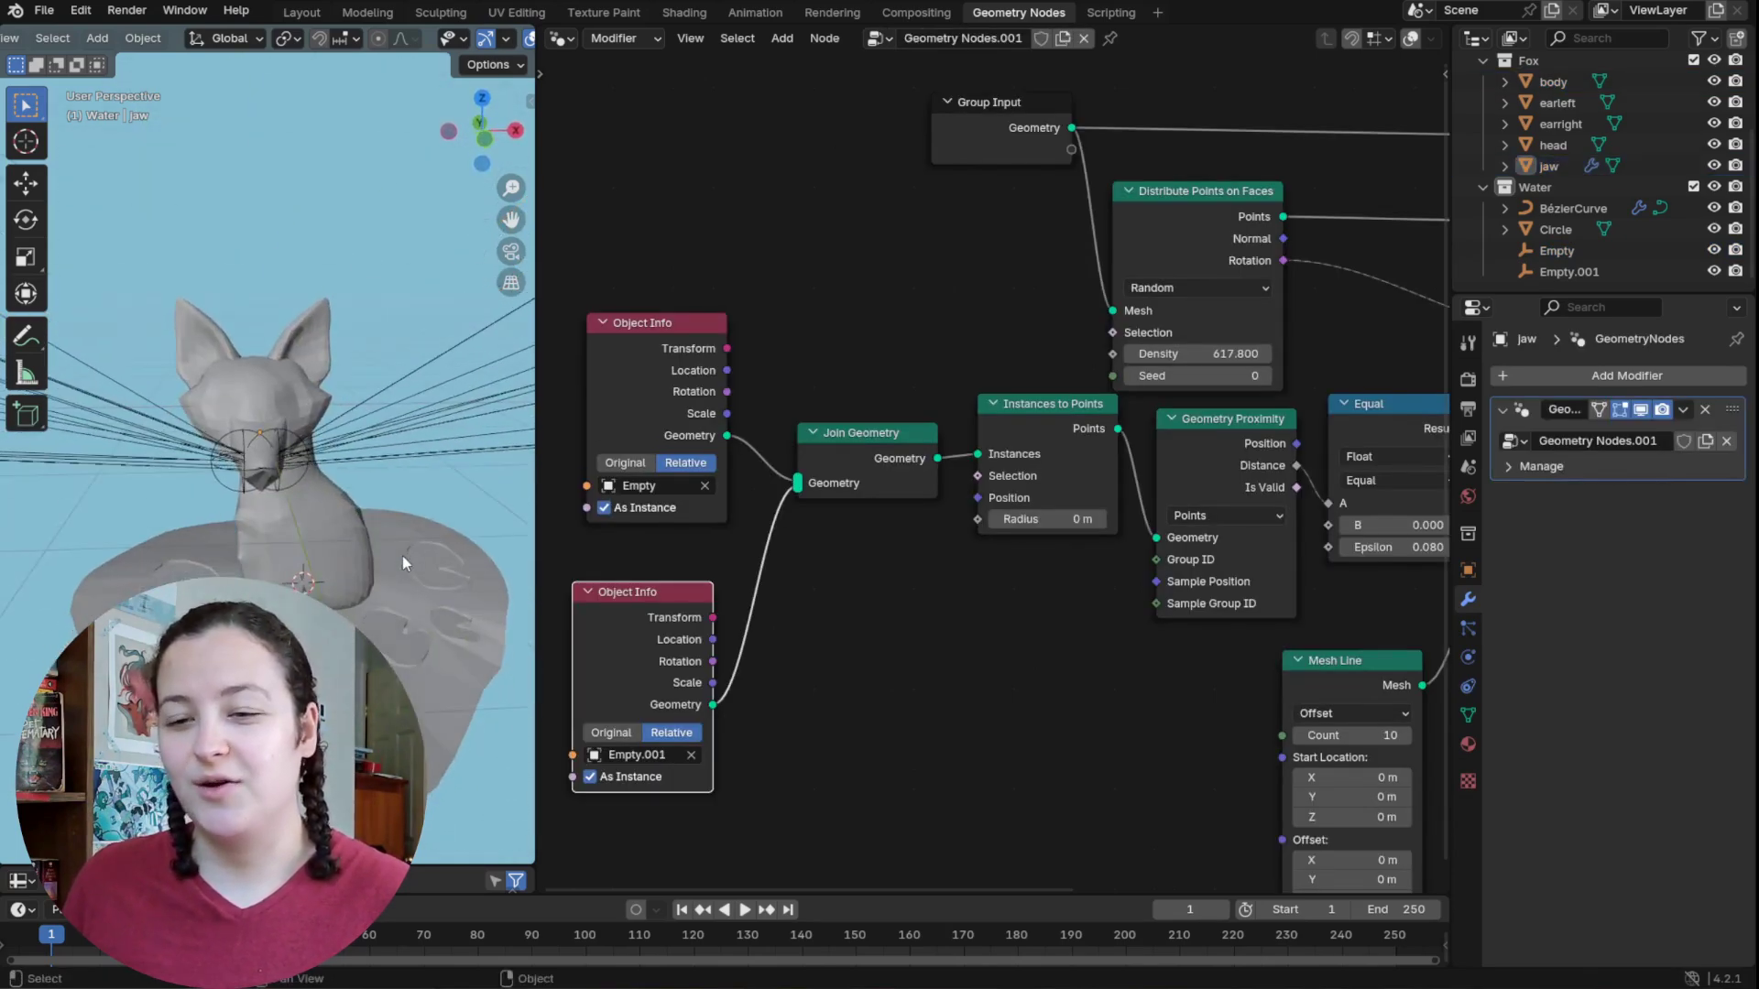
Step: Replace the Mesh Line node with a Quadratic Bézier node and connect its Curve output to the Instance input of Instance on Points
middle_drag(1447, 677, 1036, 690)
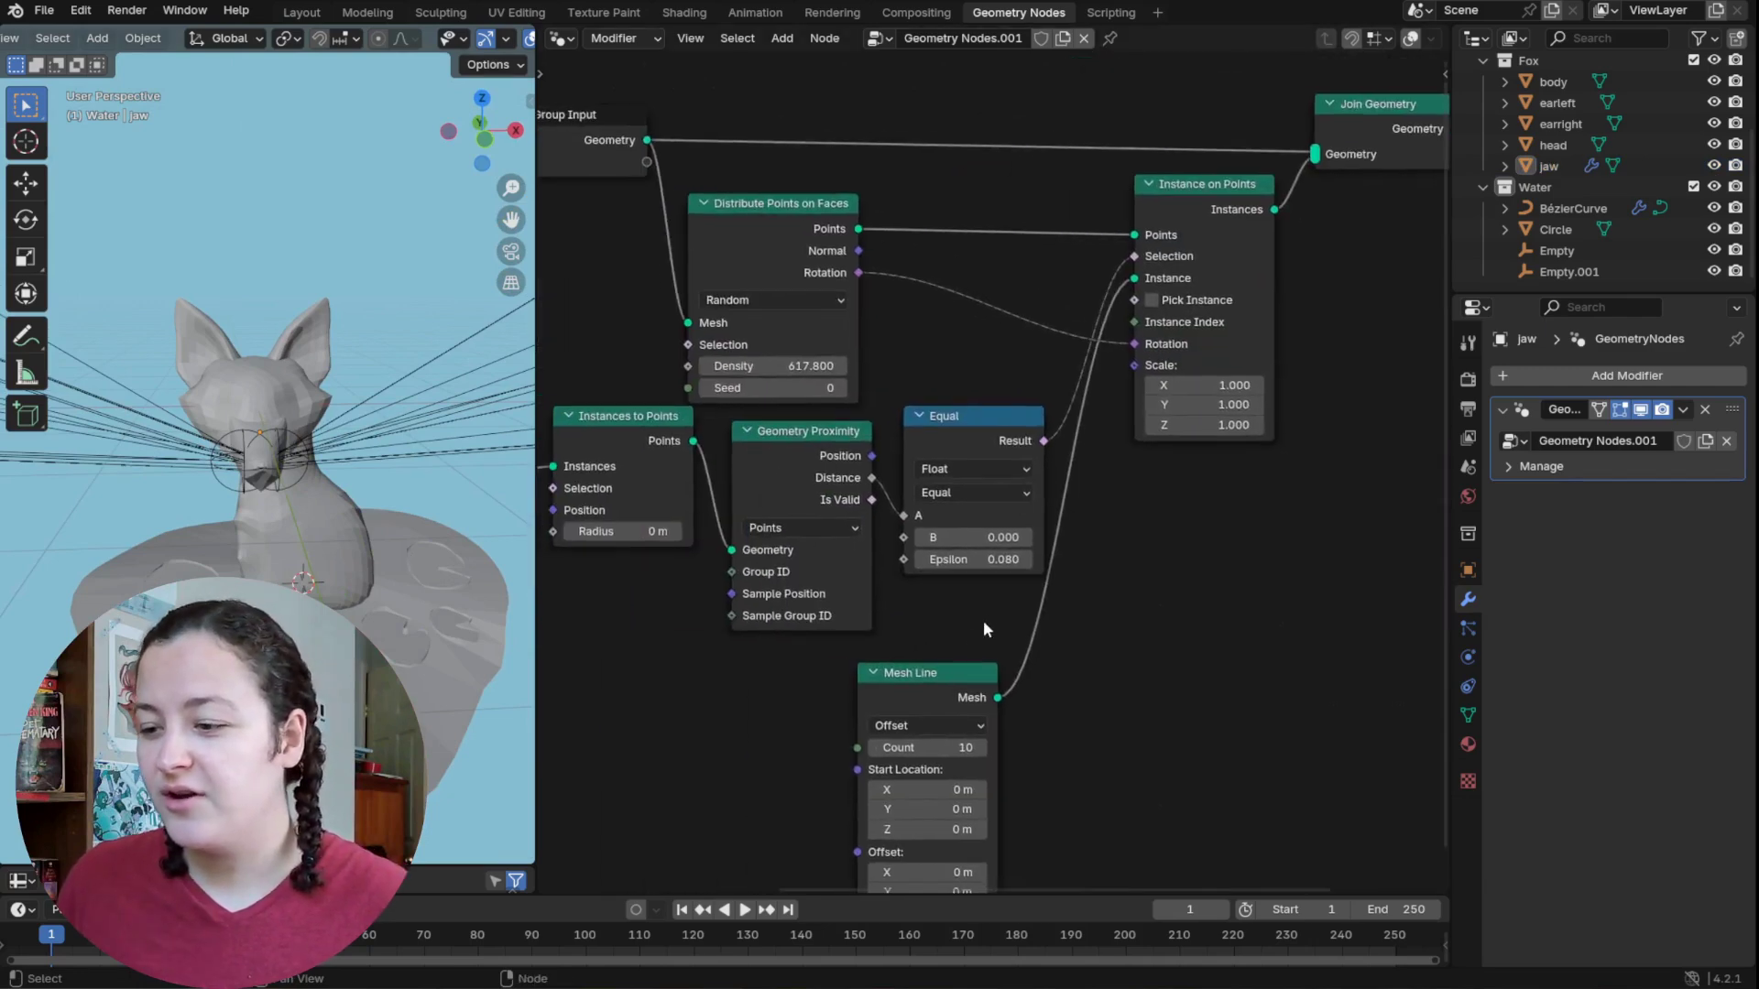
key(x)
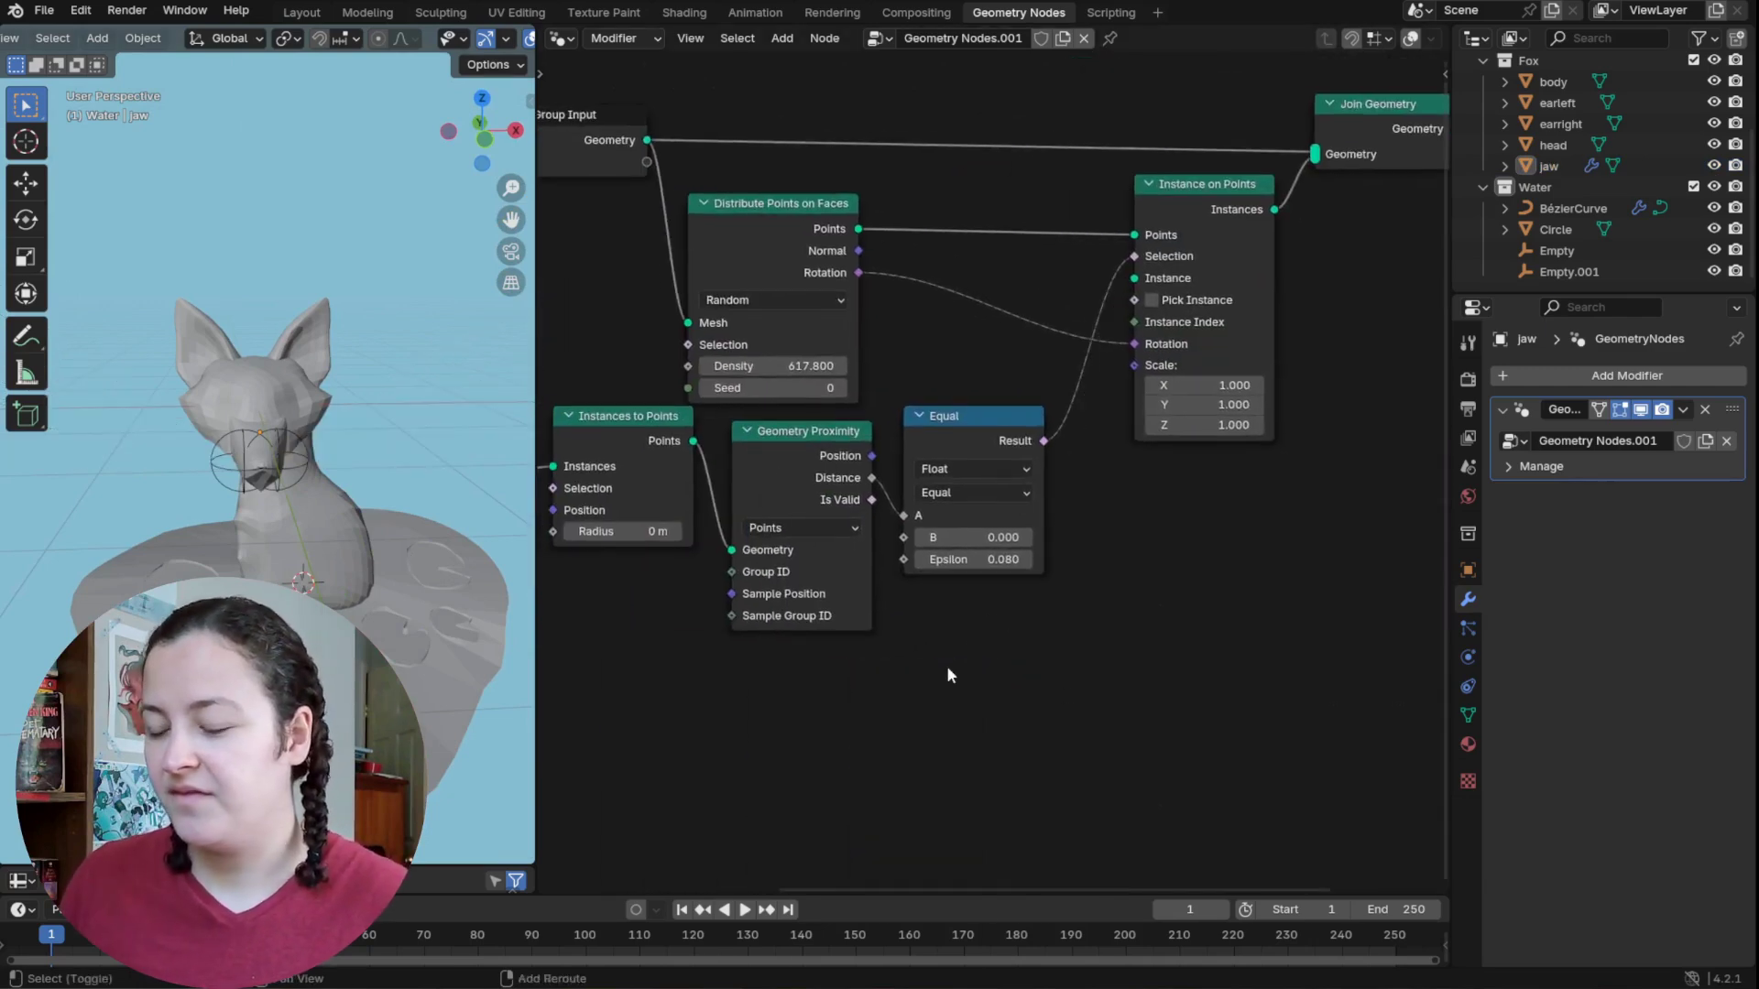
key(shift+a)
mouse_move(925, 693)
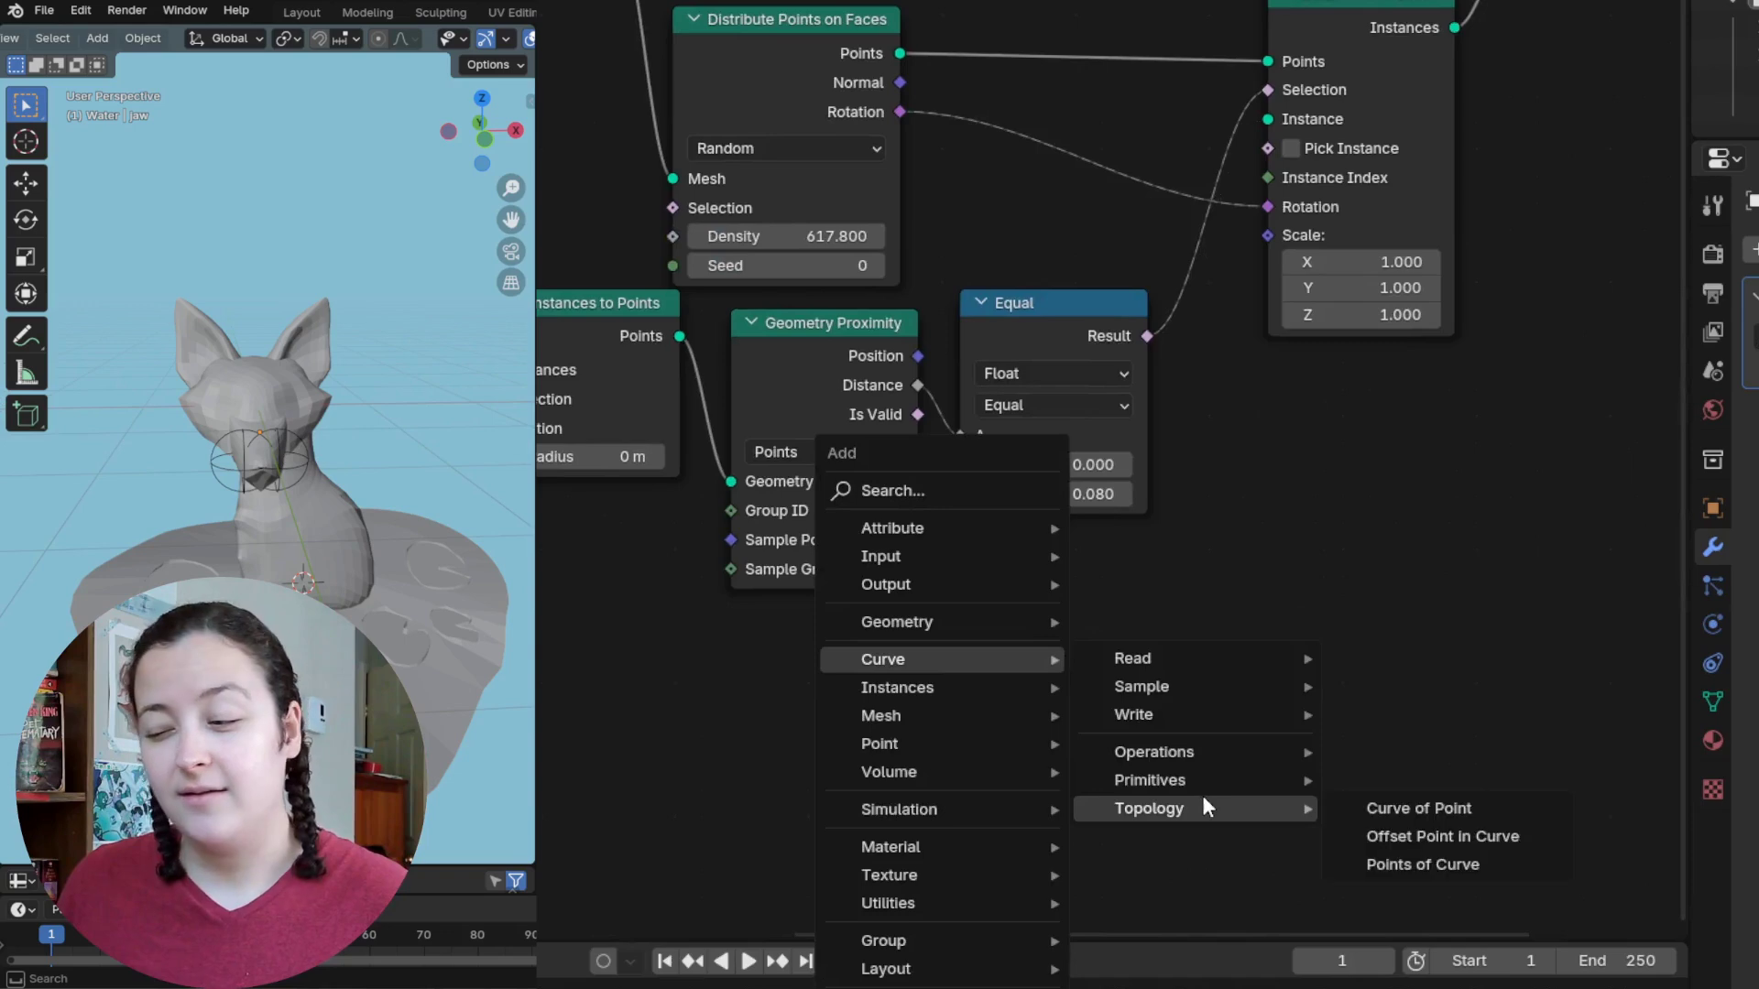
mouse_move(1202, 781)
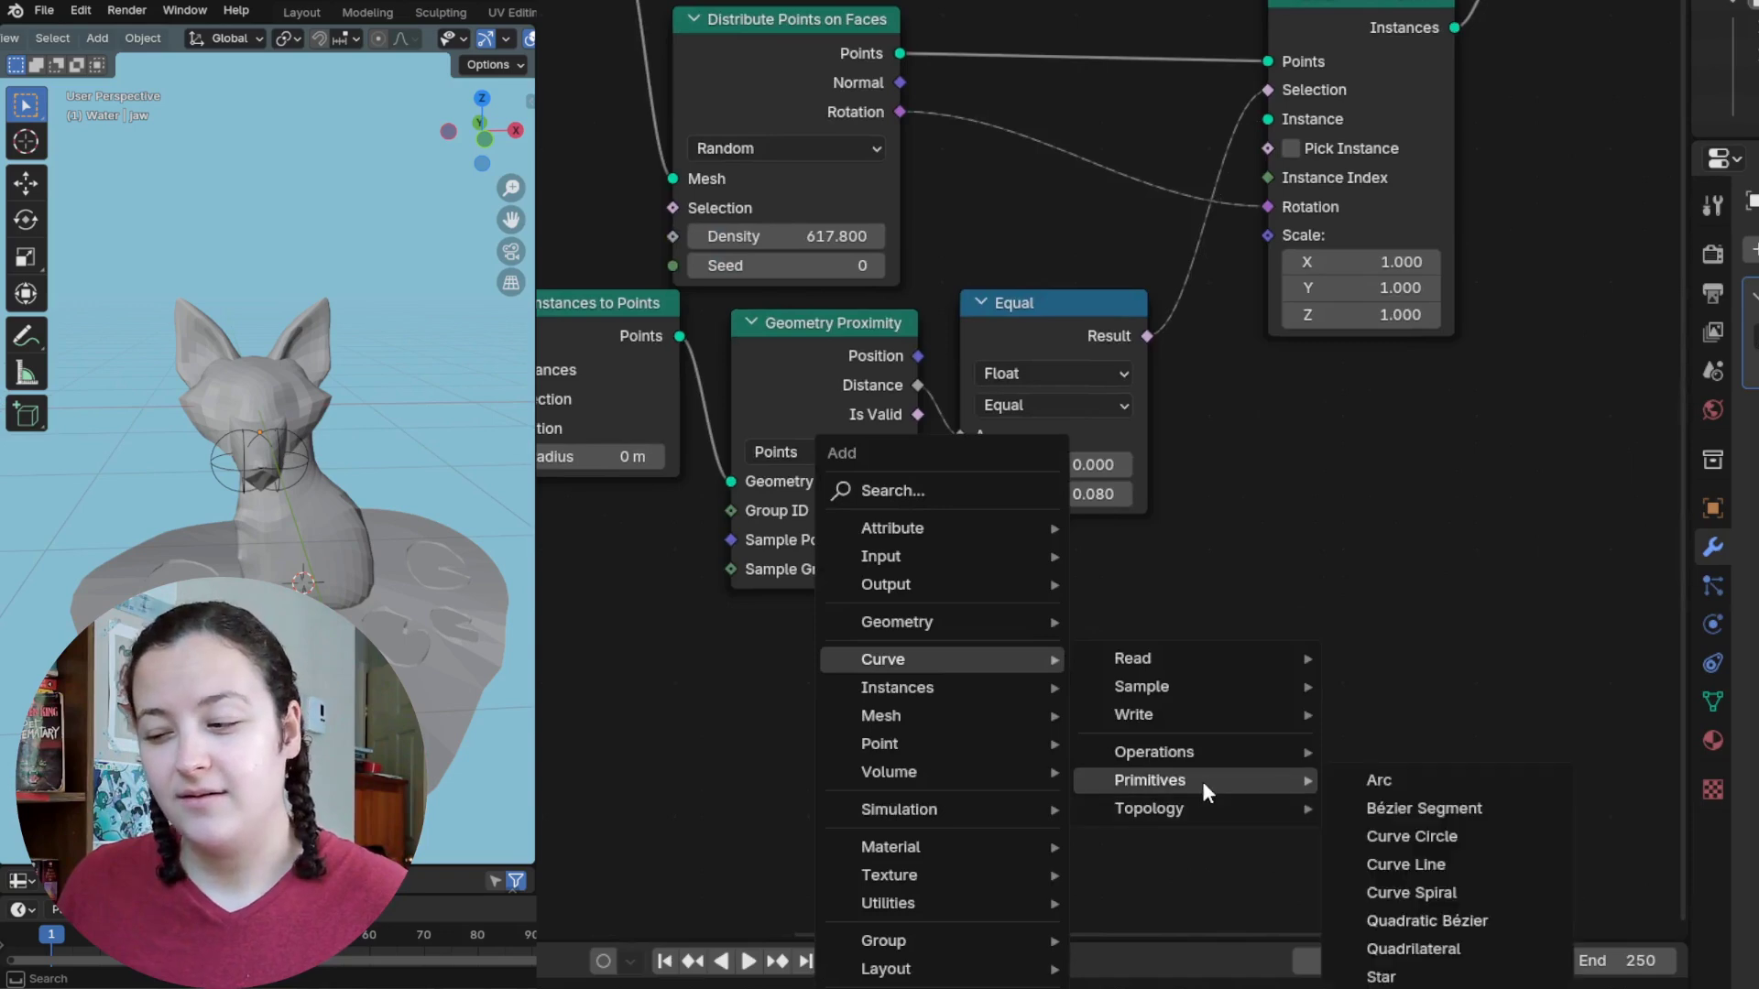
click(1426, 920)
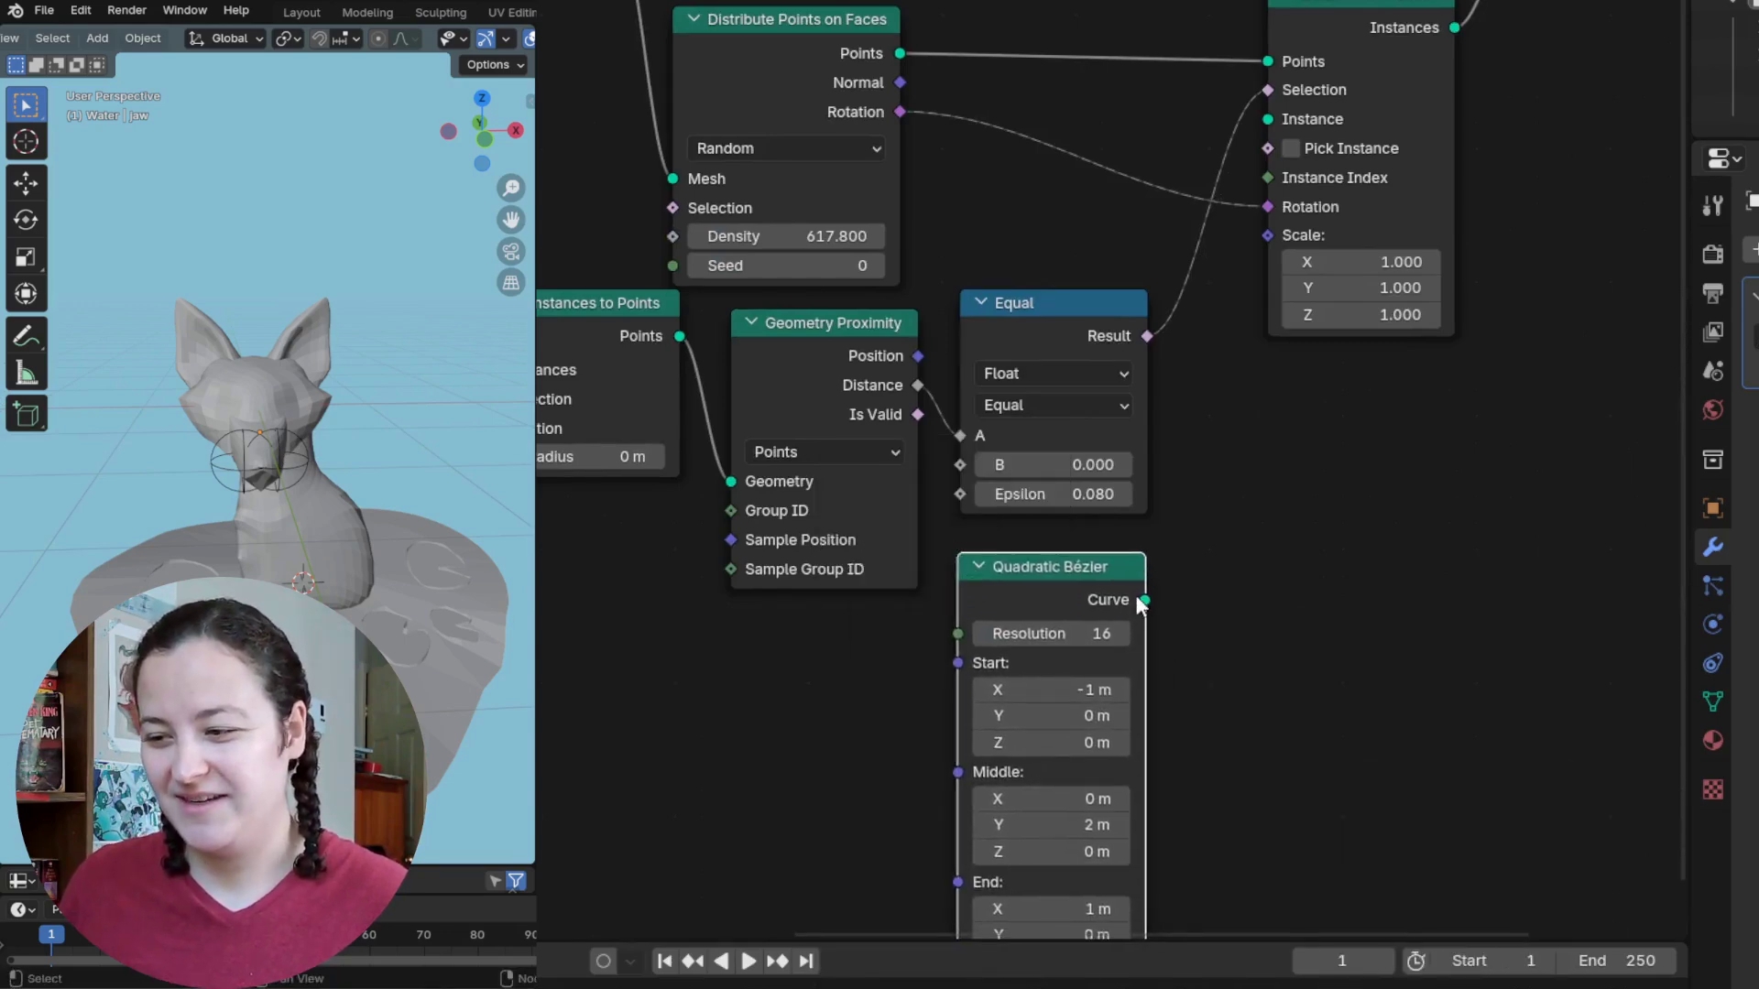
drag(1295, 132, 1266, 123)
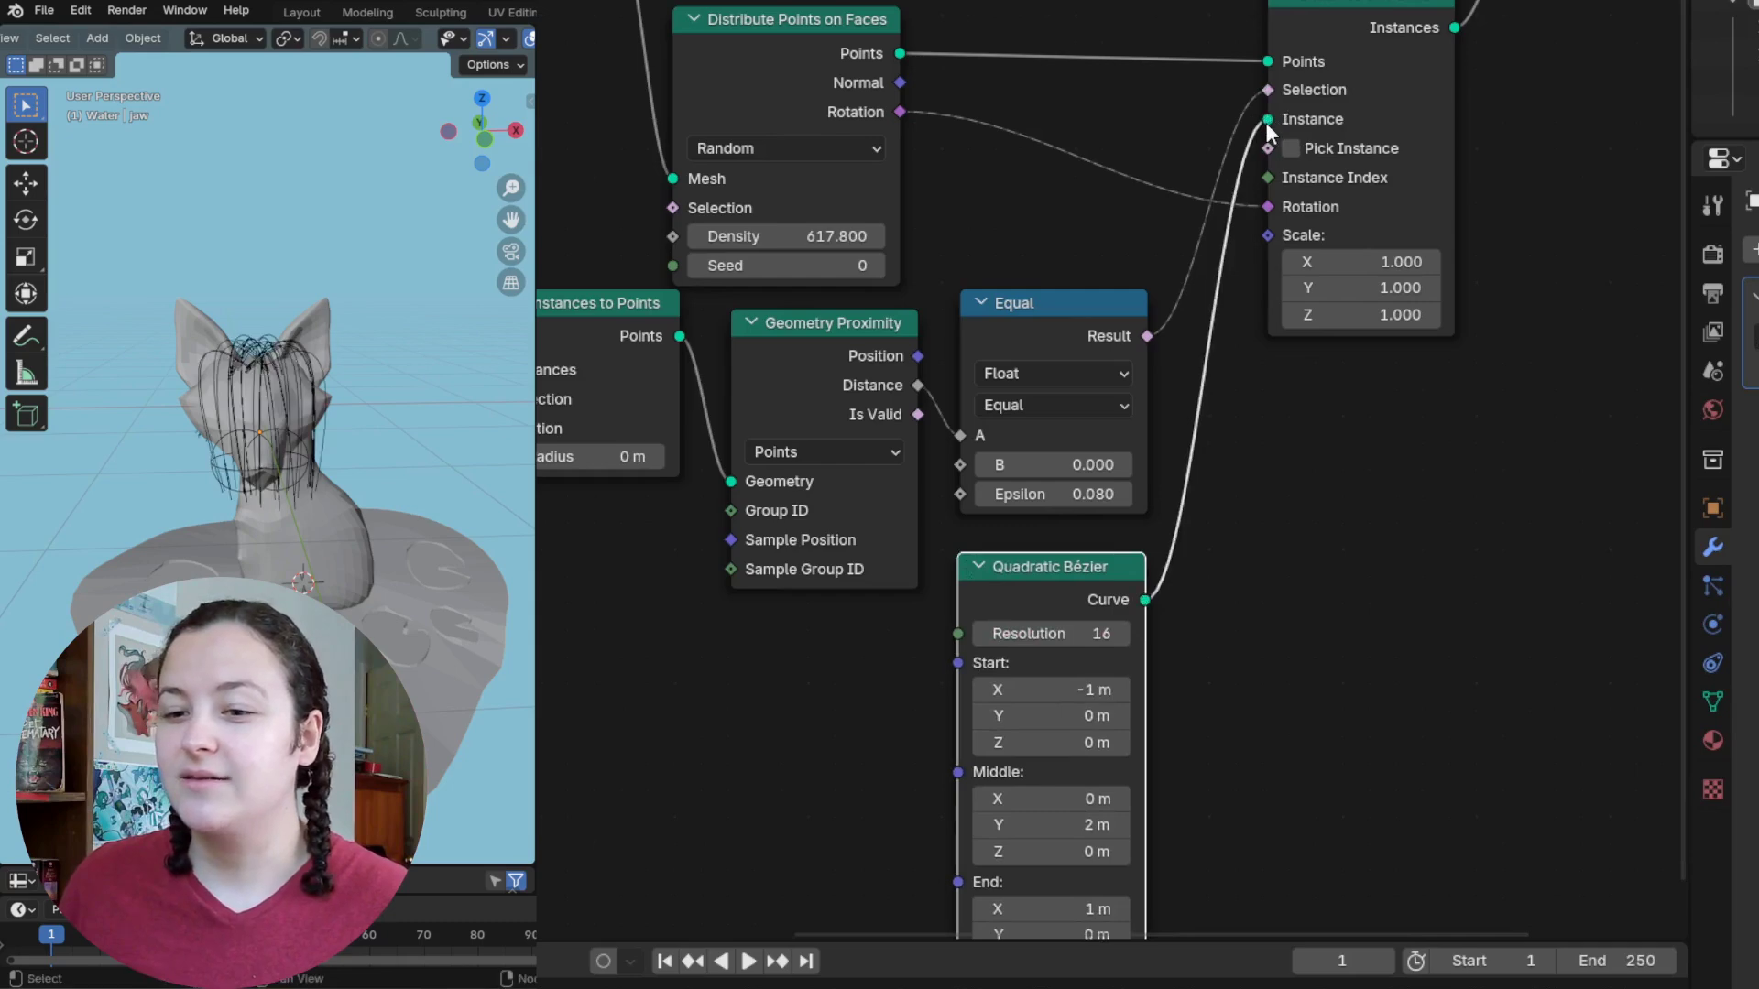
middle_drag(354, 453, 126, 546)
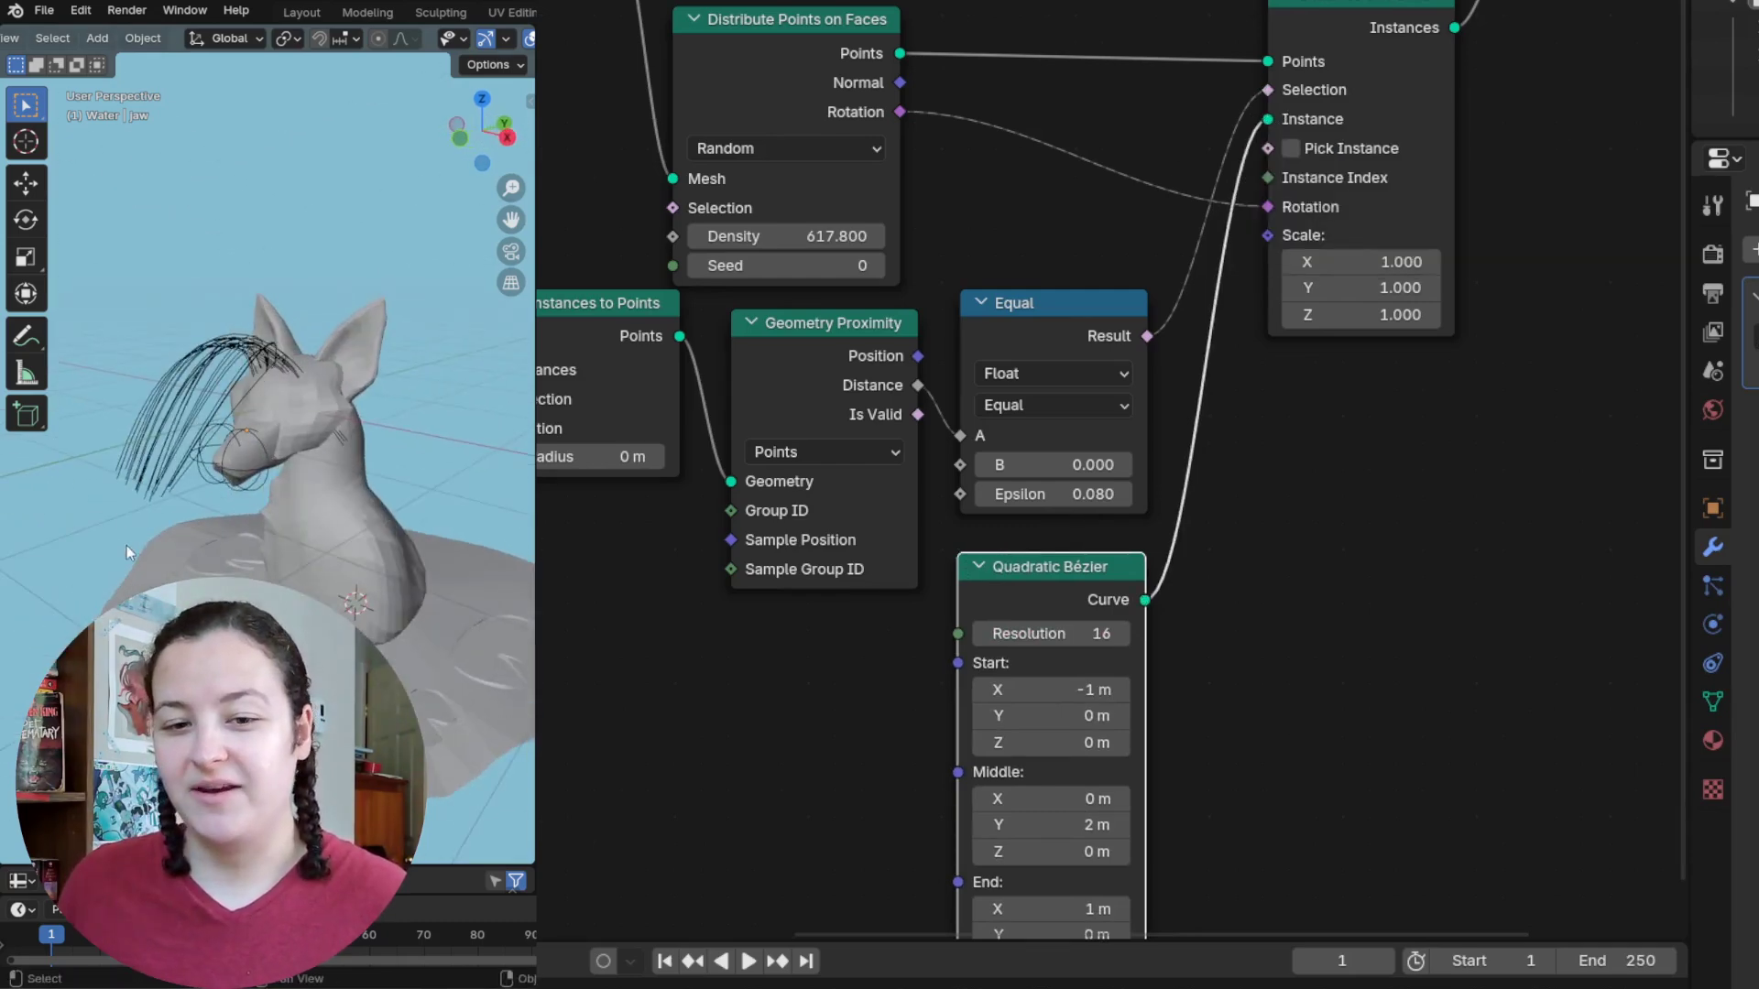
scroll(1135, 777, down, 3)
scroll(1135, 783, up, 2)
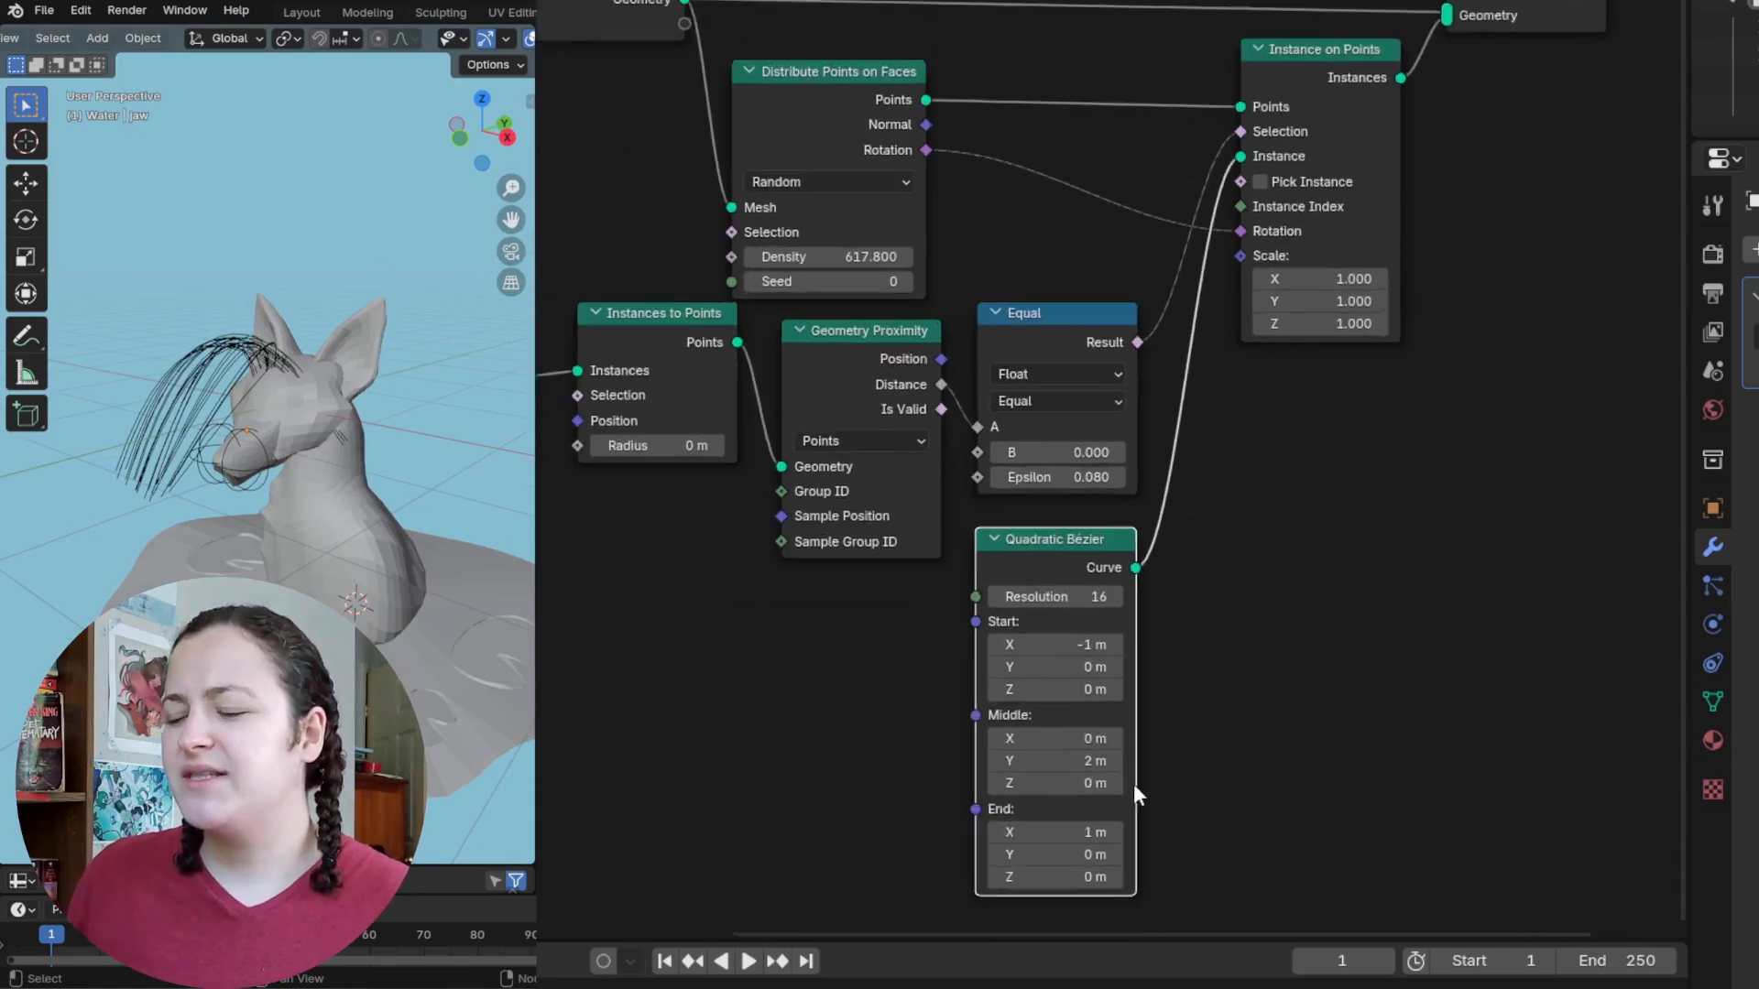
Step: Straighten the Quadratic Bézier curve by setting Start, Middle and End X and Y to 0 m and End Z to 1 m
middle_drag(1134, 733, 1139, 511)
scroll(1112, 608, up, 1)
middle_drag(1112, 608, 1021, 565)
scroll(998, 638, up, 1)
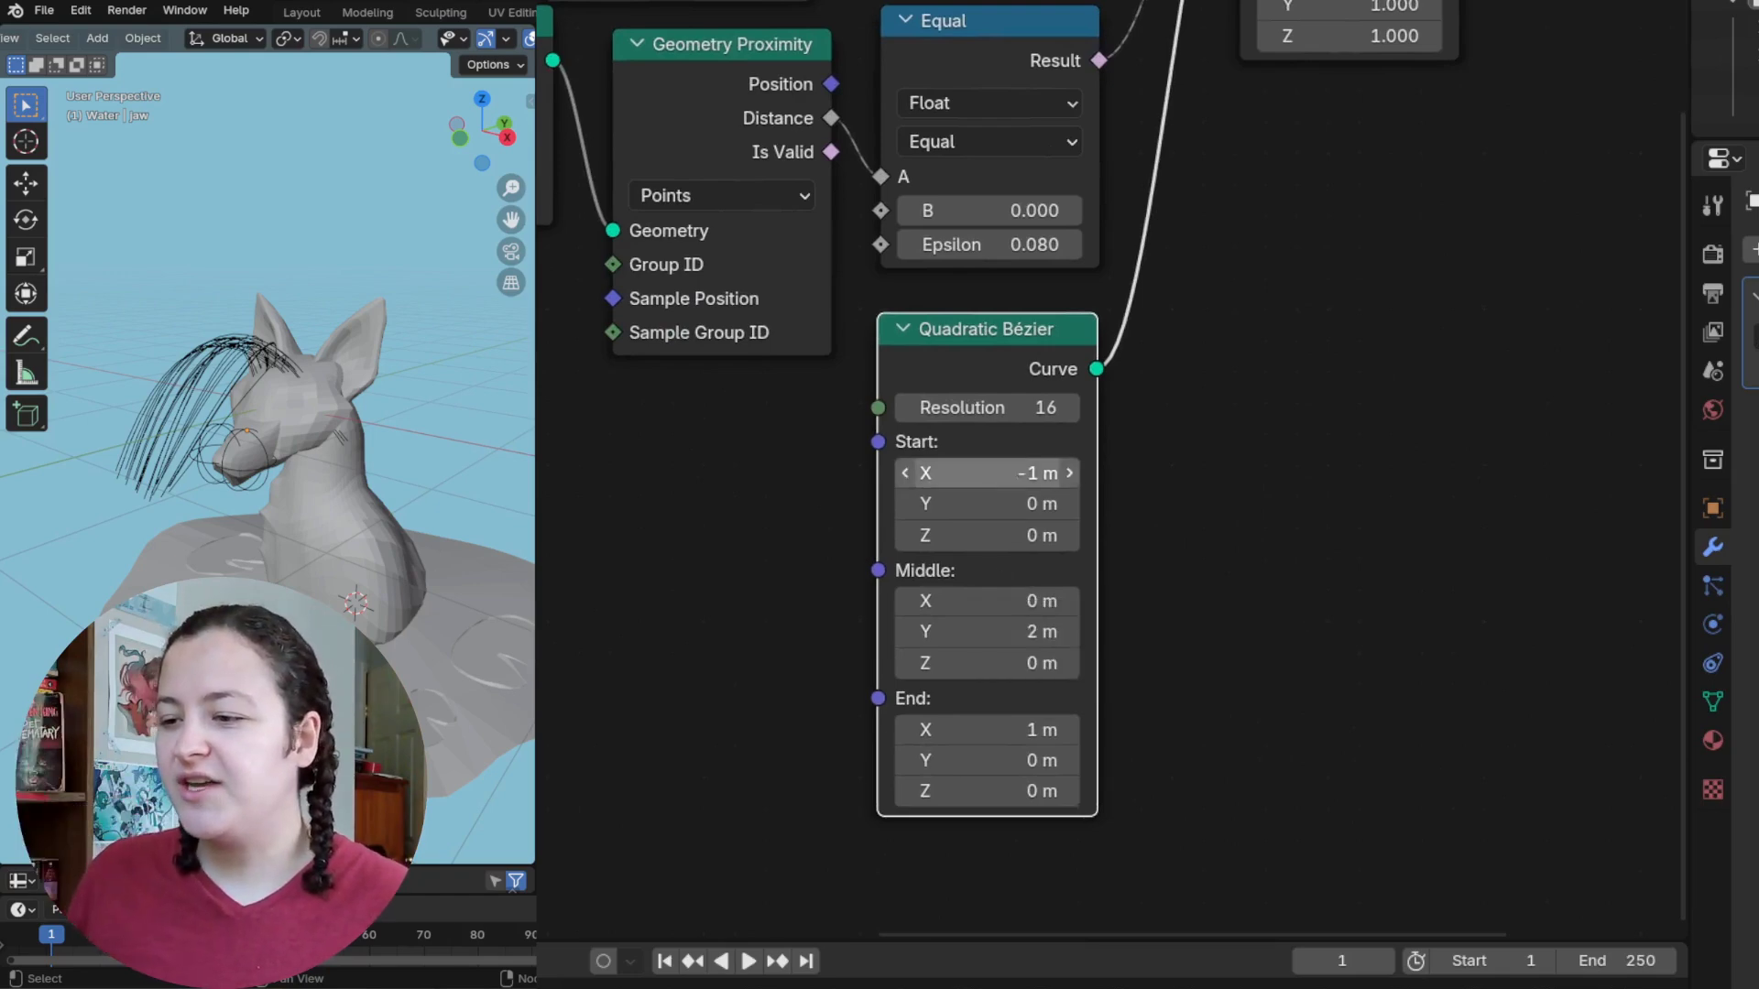
click(1011, 474)
text(0)
key(Return)
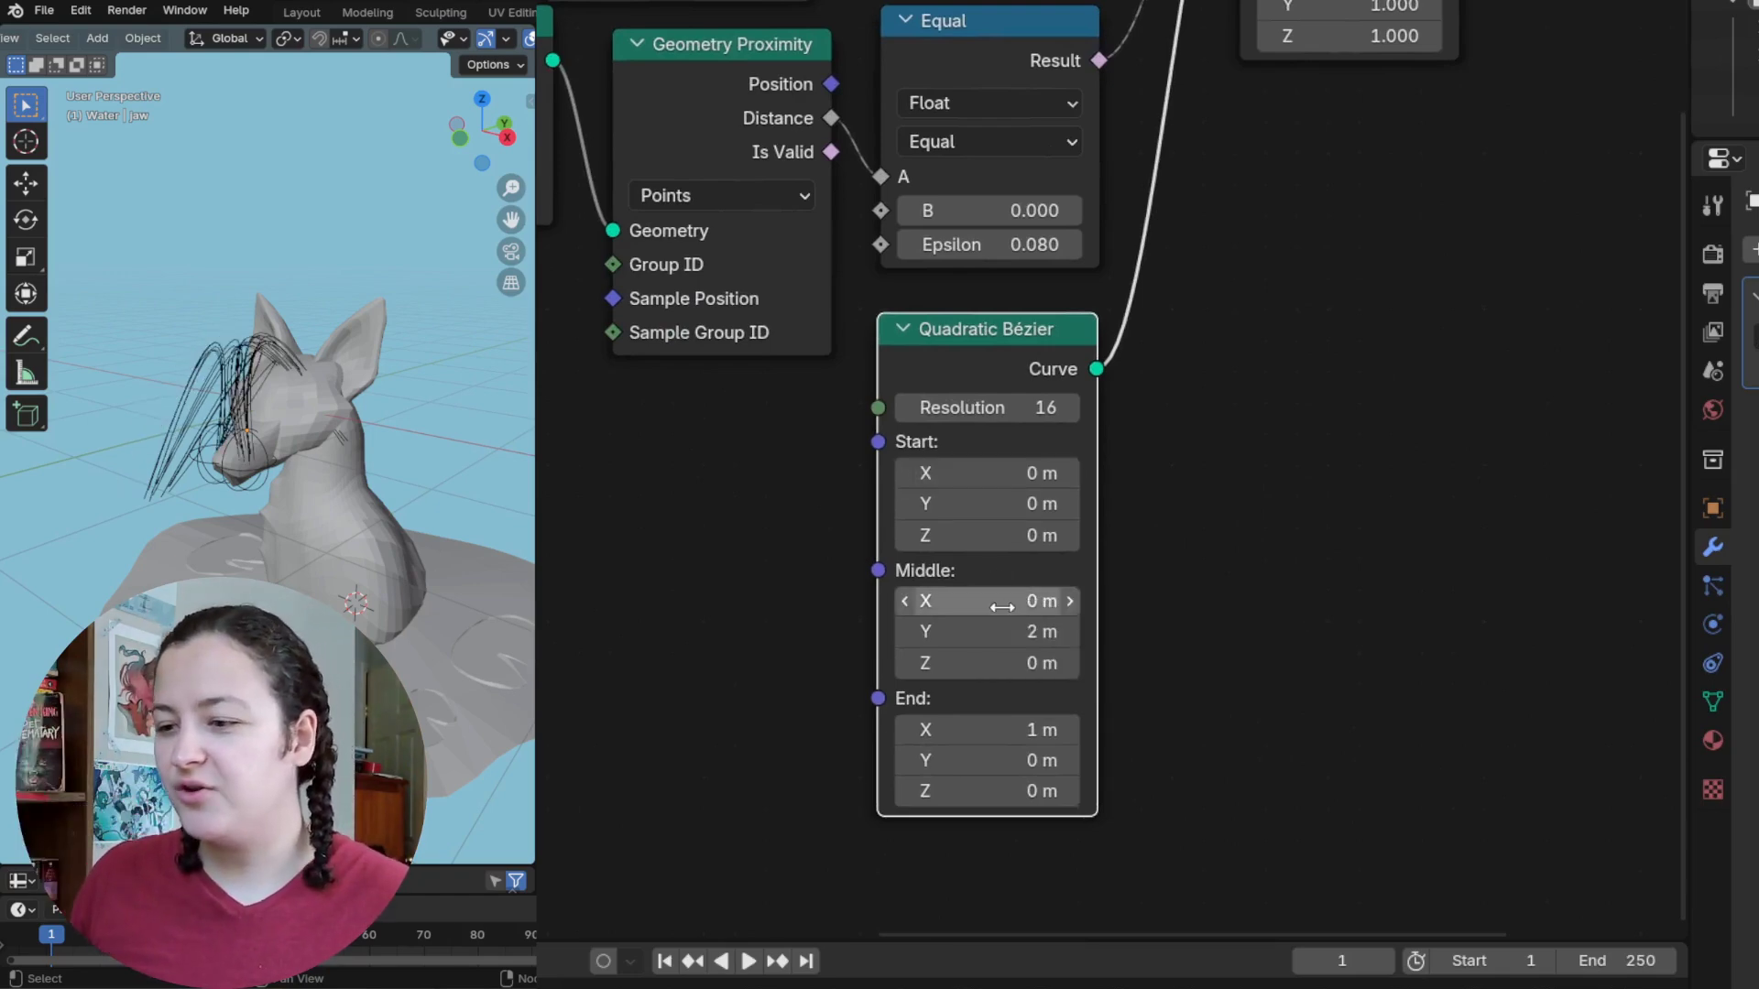
text(0)
key(Return)
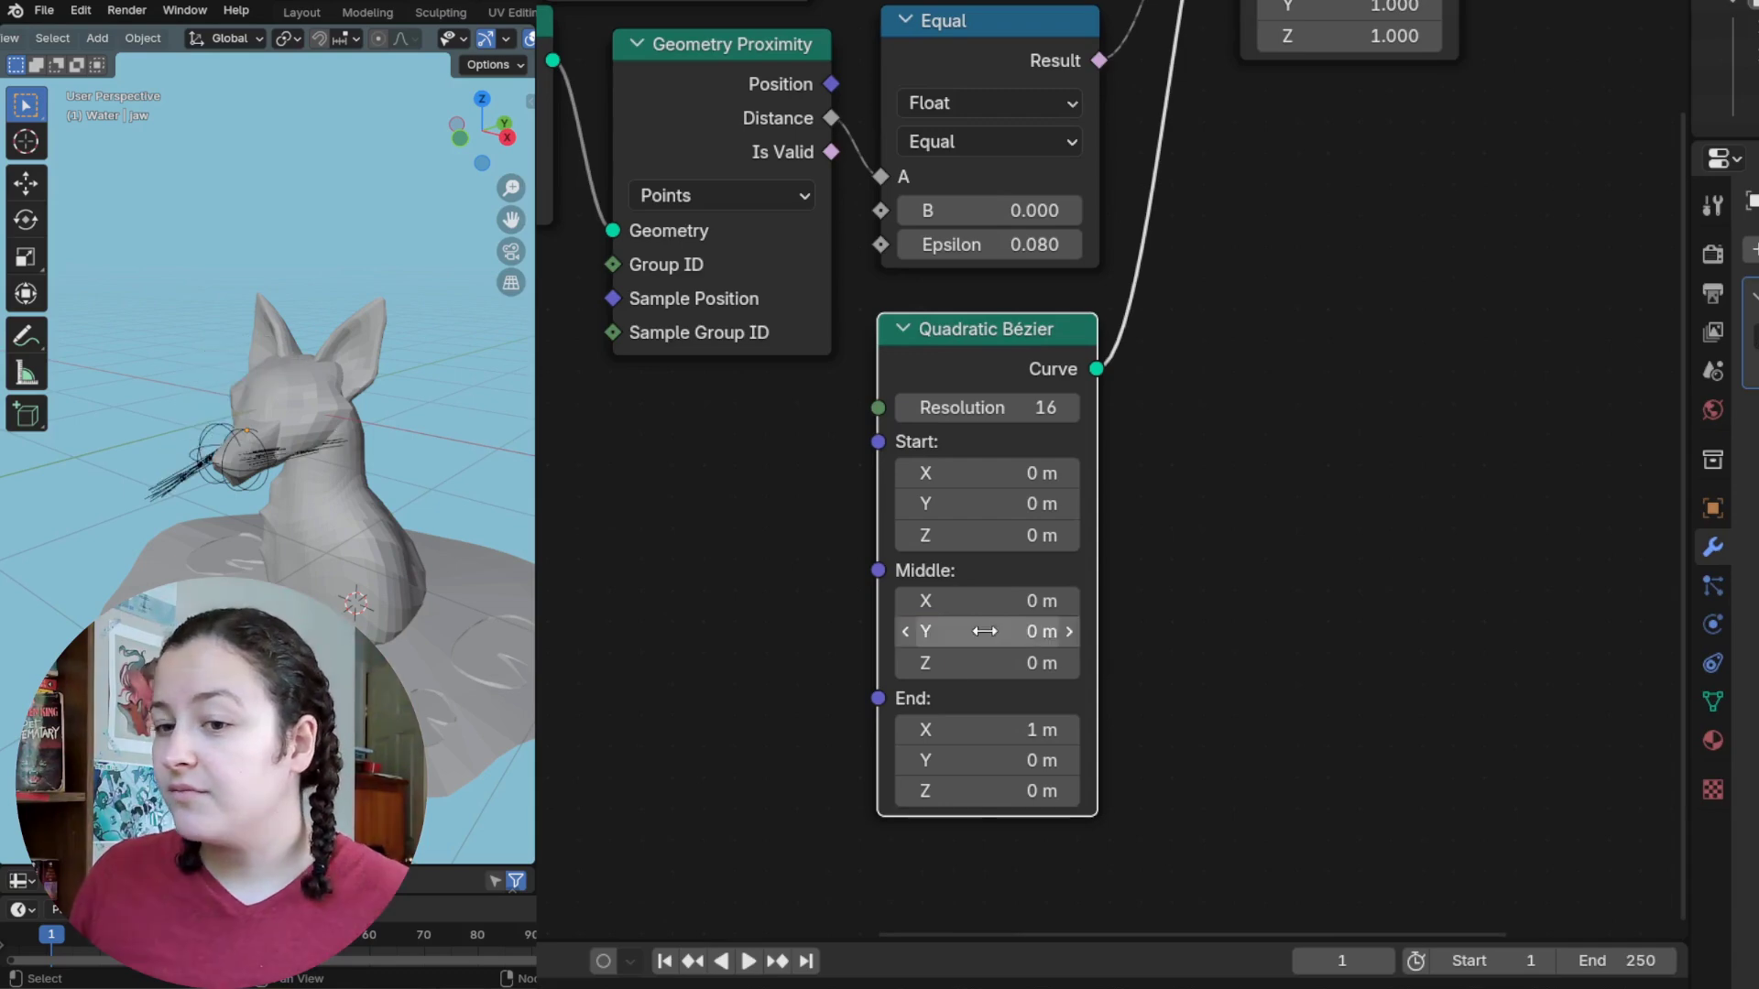
text(0)
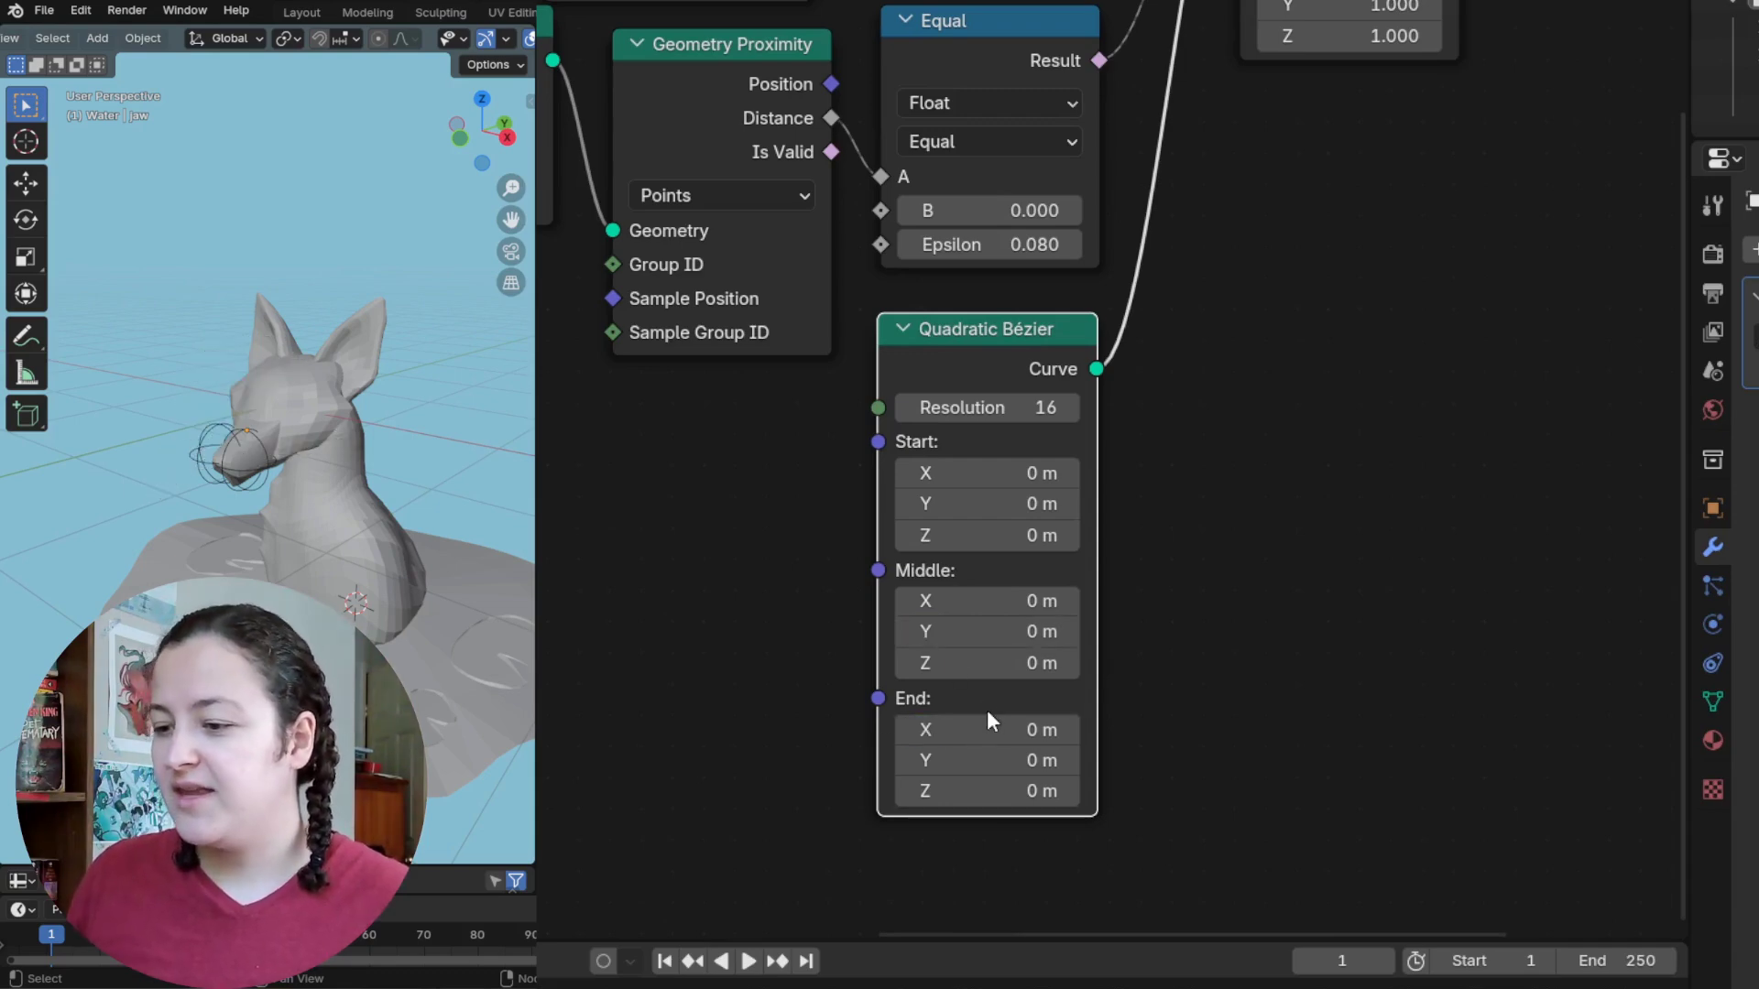
key(Return)
double_click(986, 790)
text(1)
key(Return)
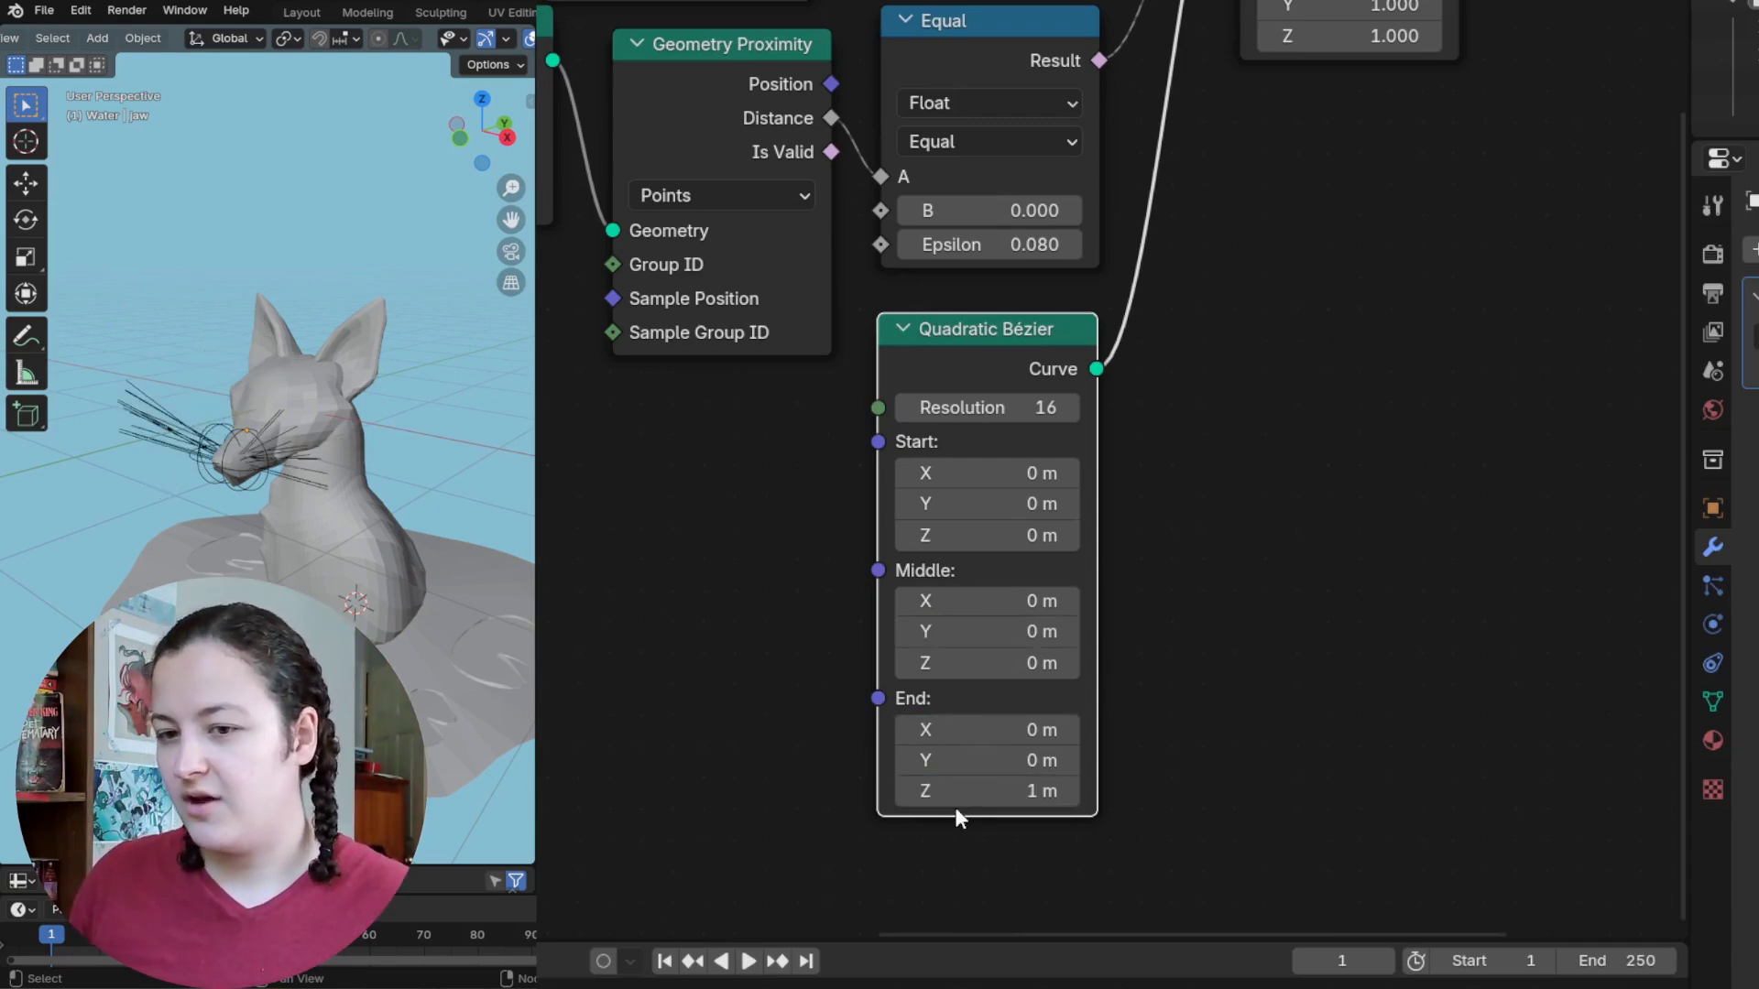
middle_drag(366, 605, 436, 611)
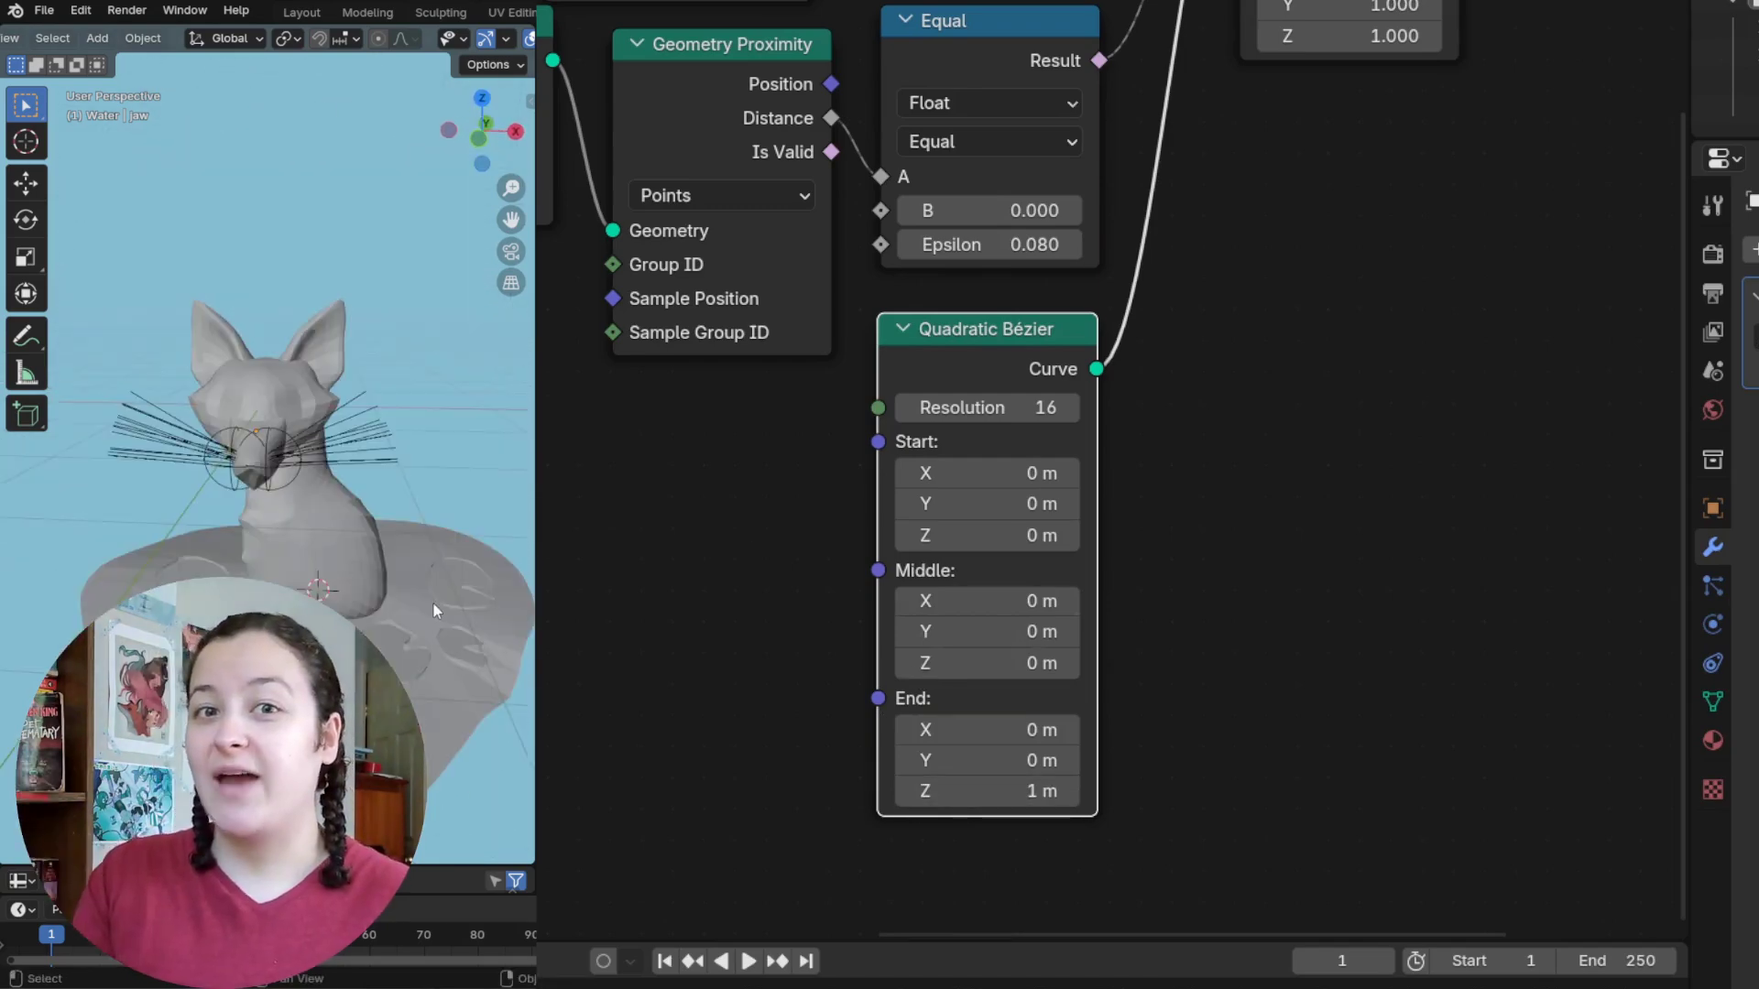
Step: Shape the whisker curve by setting Middle to Y -0.09 m, Z 0.25 m and End to Y -0.33 m, Z 0.4 m
drag(987, 761, 943, 760)
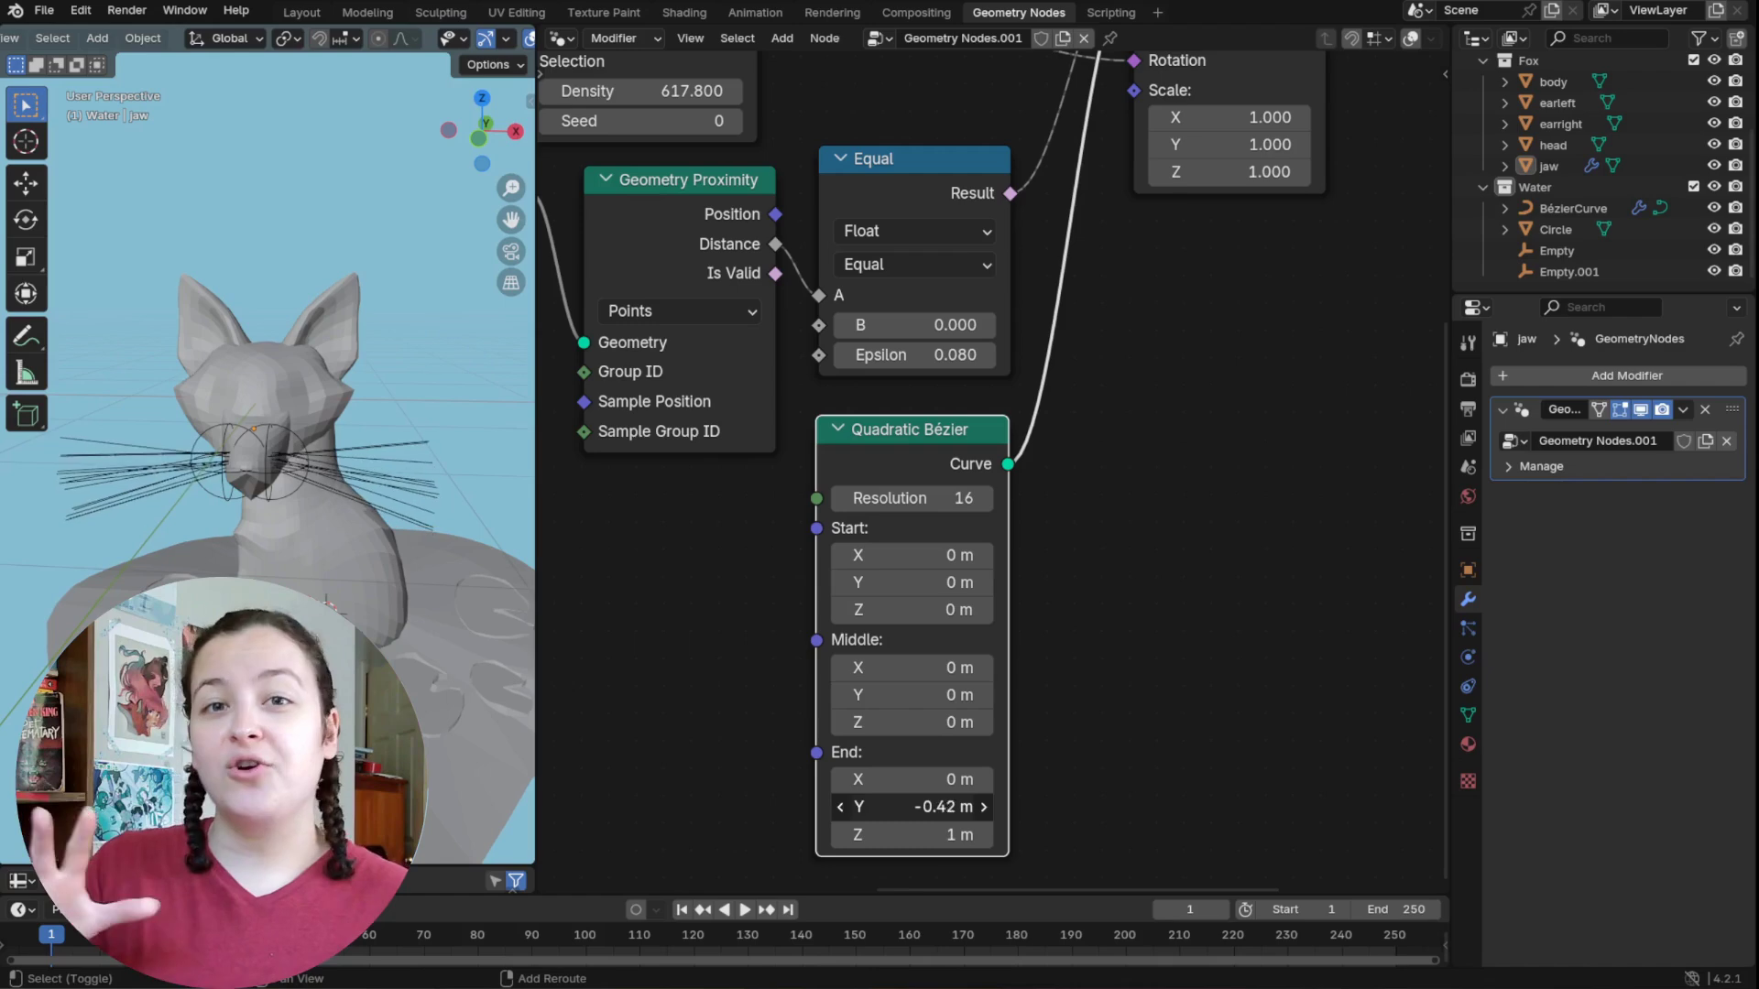
mouse_move(986, 631)
mouse_down()
mouse_move(1025, 631)
mouse_move(992, 631)
mouse_up()
drag(987, 663, 989, 662)
mouse_move(916, 722)
mouse_down()
mouse_move(975, 722)
mouse_move(896, 694)
mouse_up()
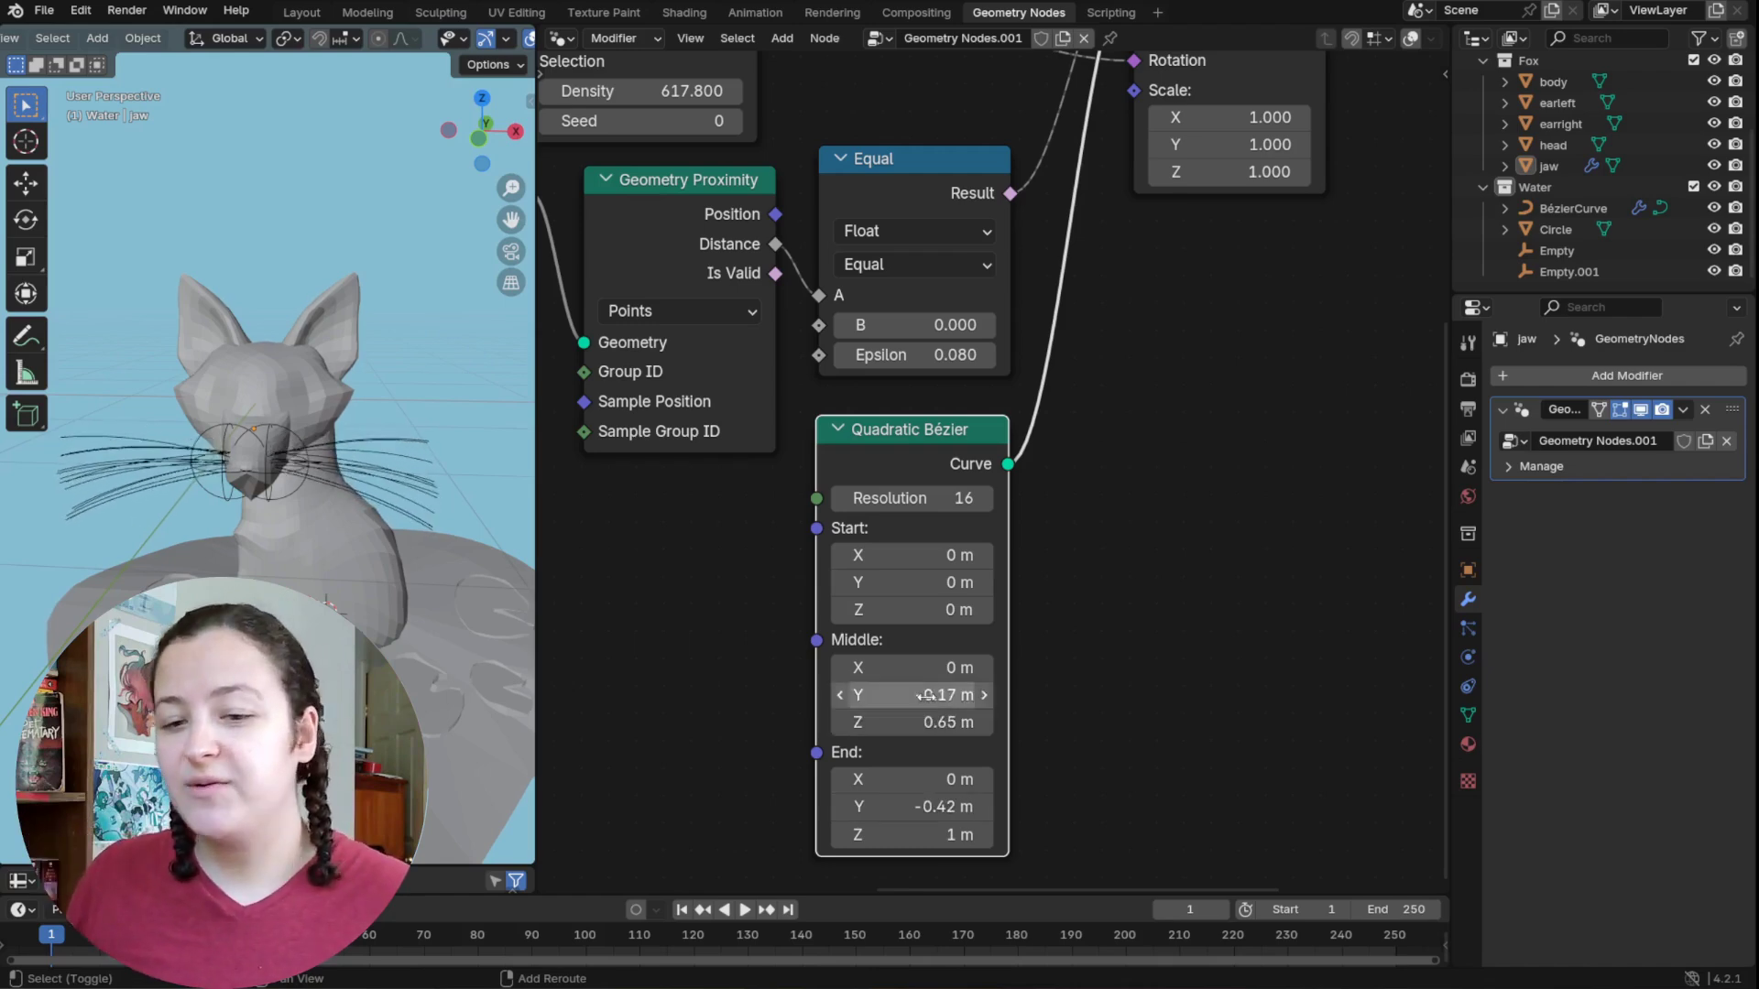
drag(916, 835, 861, 835)
drag(916, 806, 897, 806)
drag(948, 696, 945, 695)
mouse_move(949, 722)
mouse_down()
mouse_move(907, 722)
mouse_move(930, 695)
mouse_up()
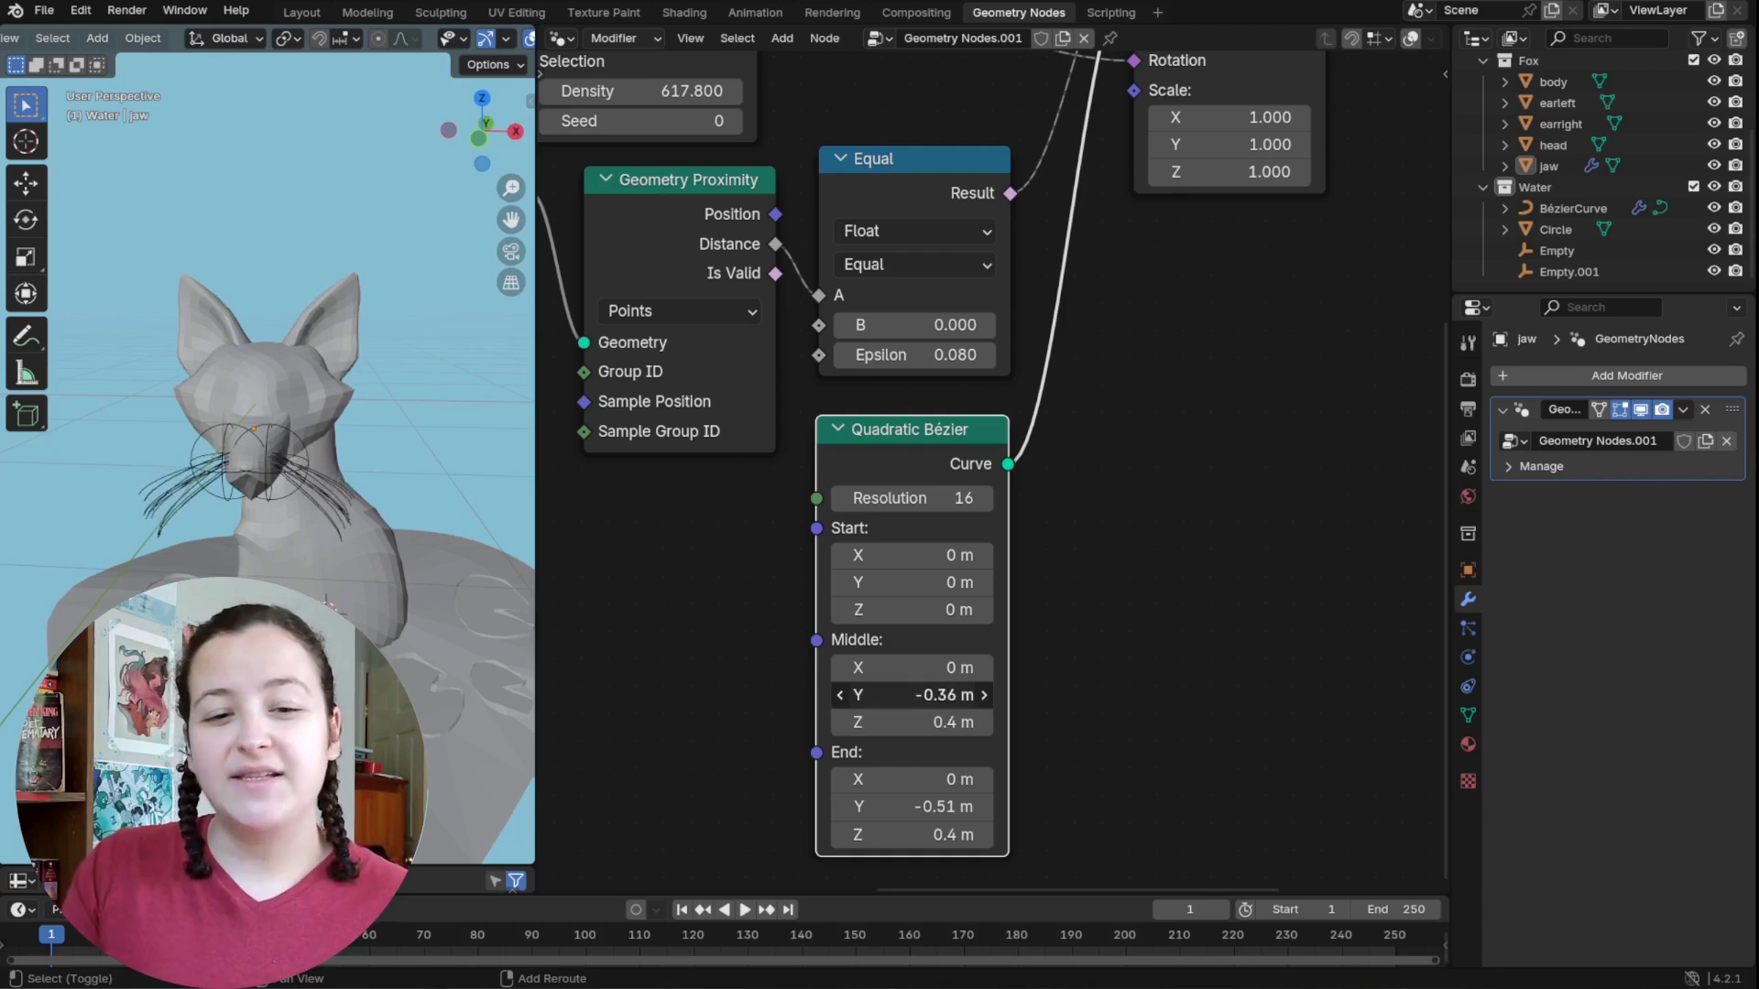
drag(935, 835, 972, 834)
drag(934, 807, 952, 806)
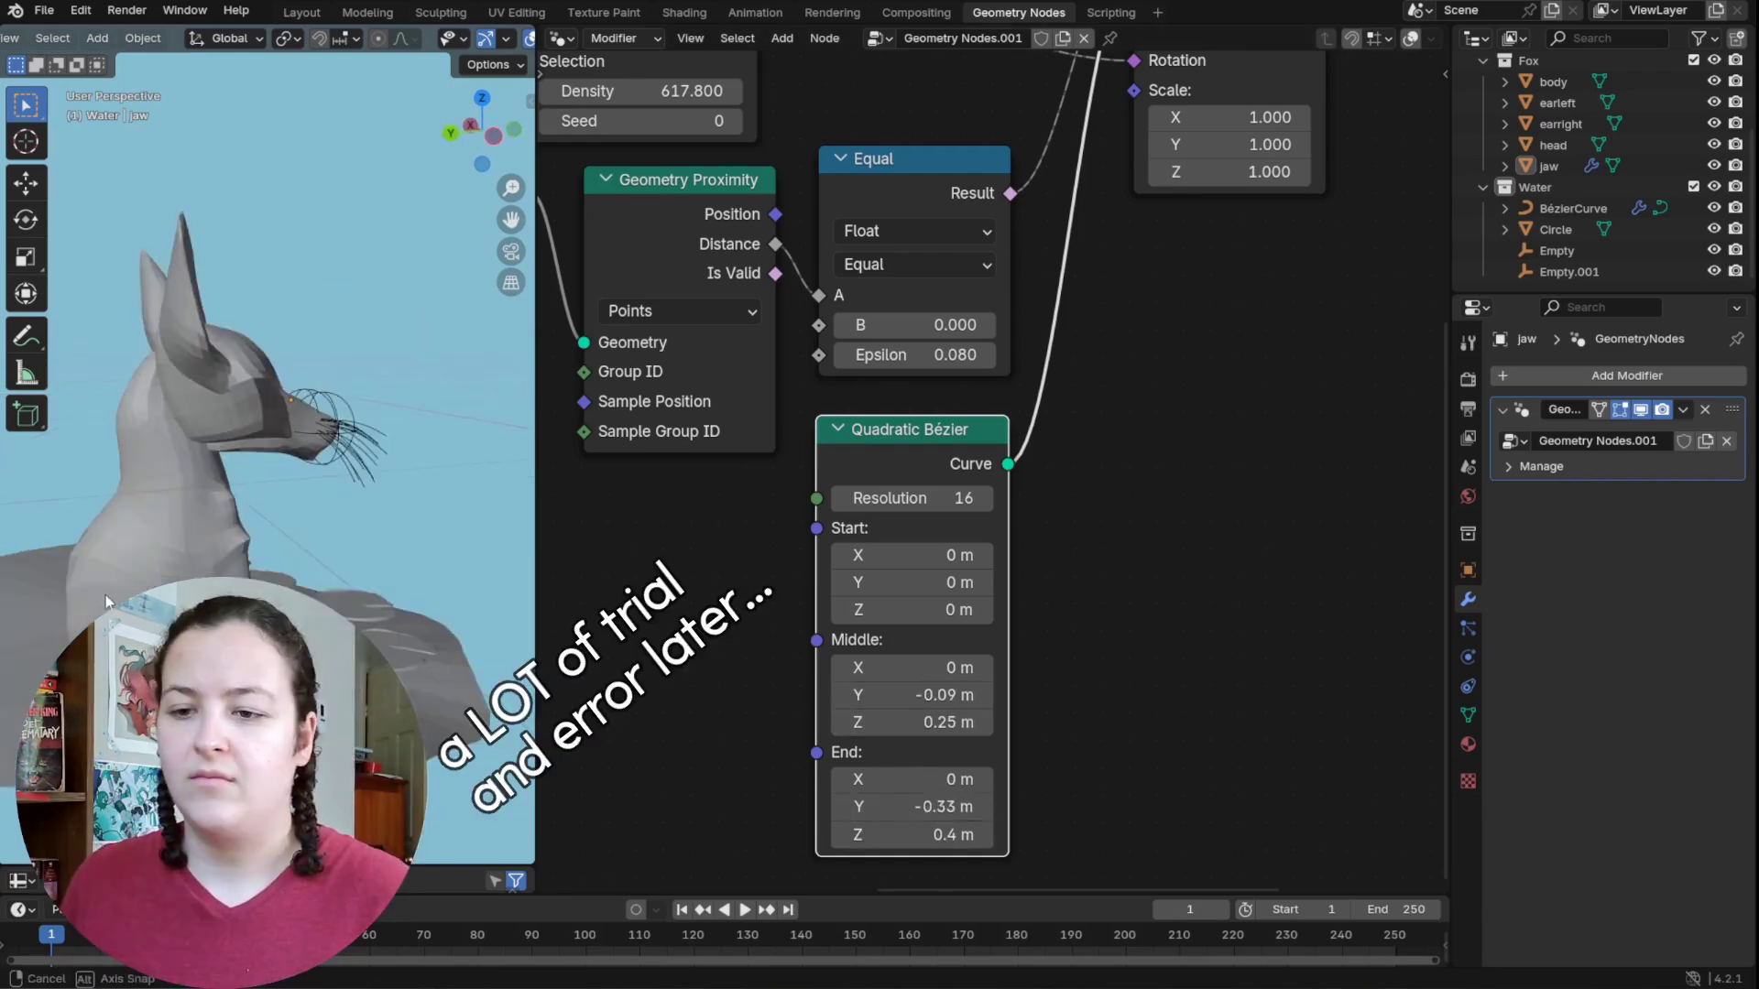
middle_drag(275, 366, 357, 540)
Step: Try other Start, Middle X and End X values on the Quadratic Bézier node
drag(923, 560, 957, 609)
key(ctrl+z)
key(ctrl+z)
key(ctrl+z)
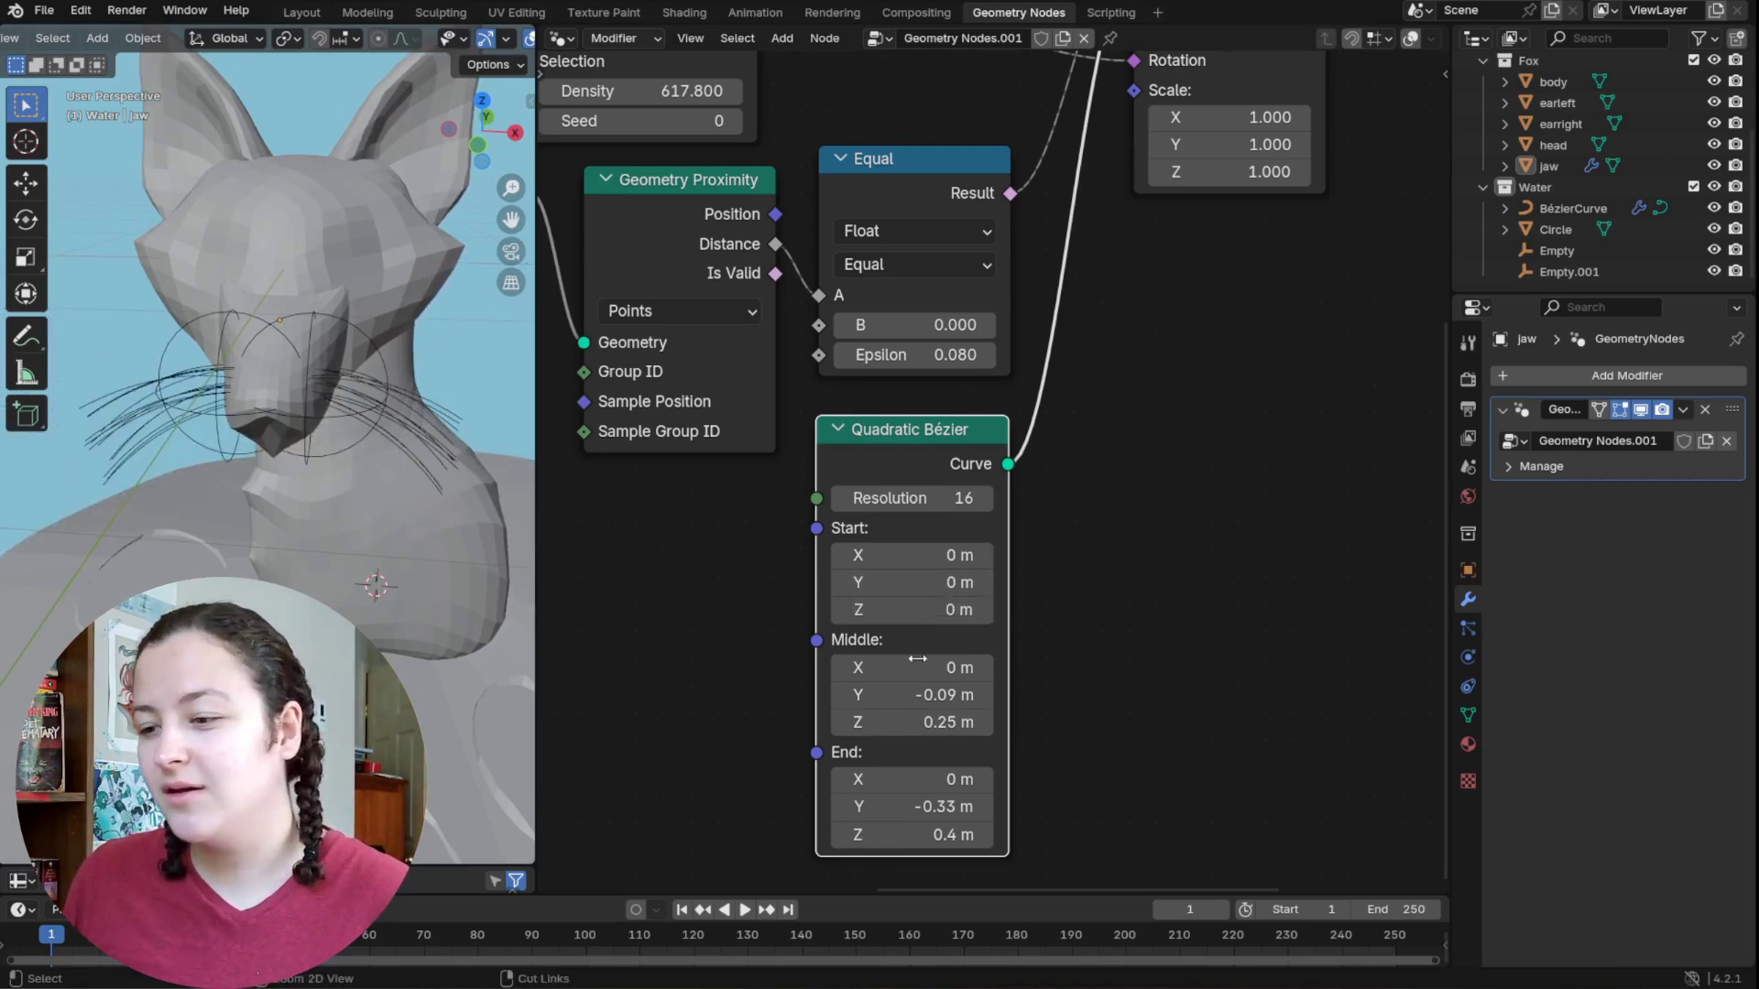
mouse_move(894, 662)
mouse_down()
mouse_move(916, 661)
mouse_move(870, 662)
mouse_up()
key(ctrl+z)
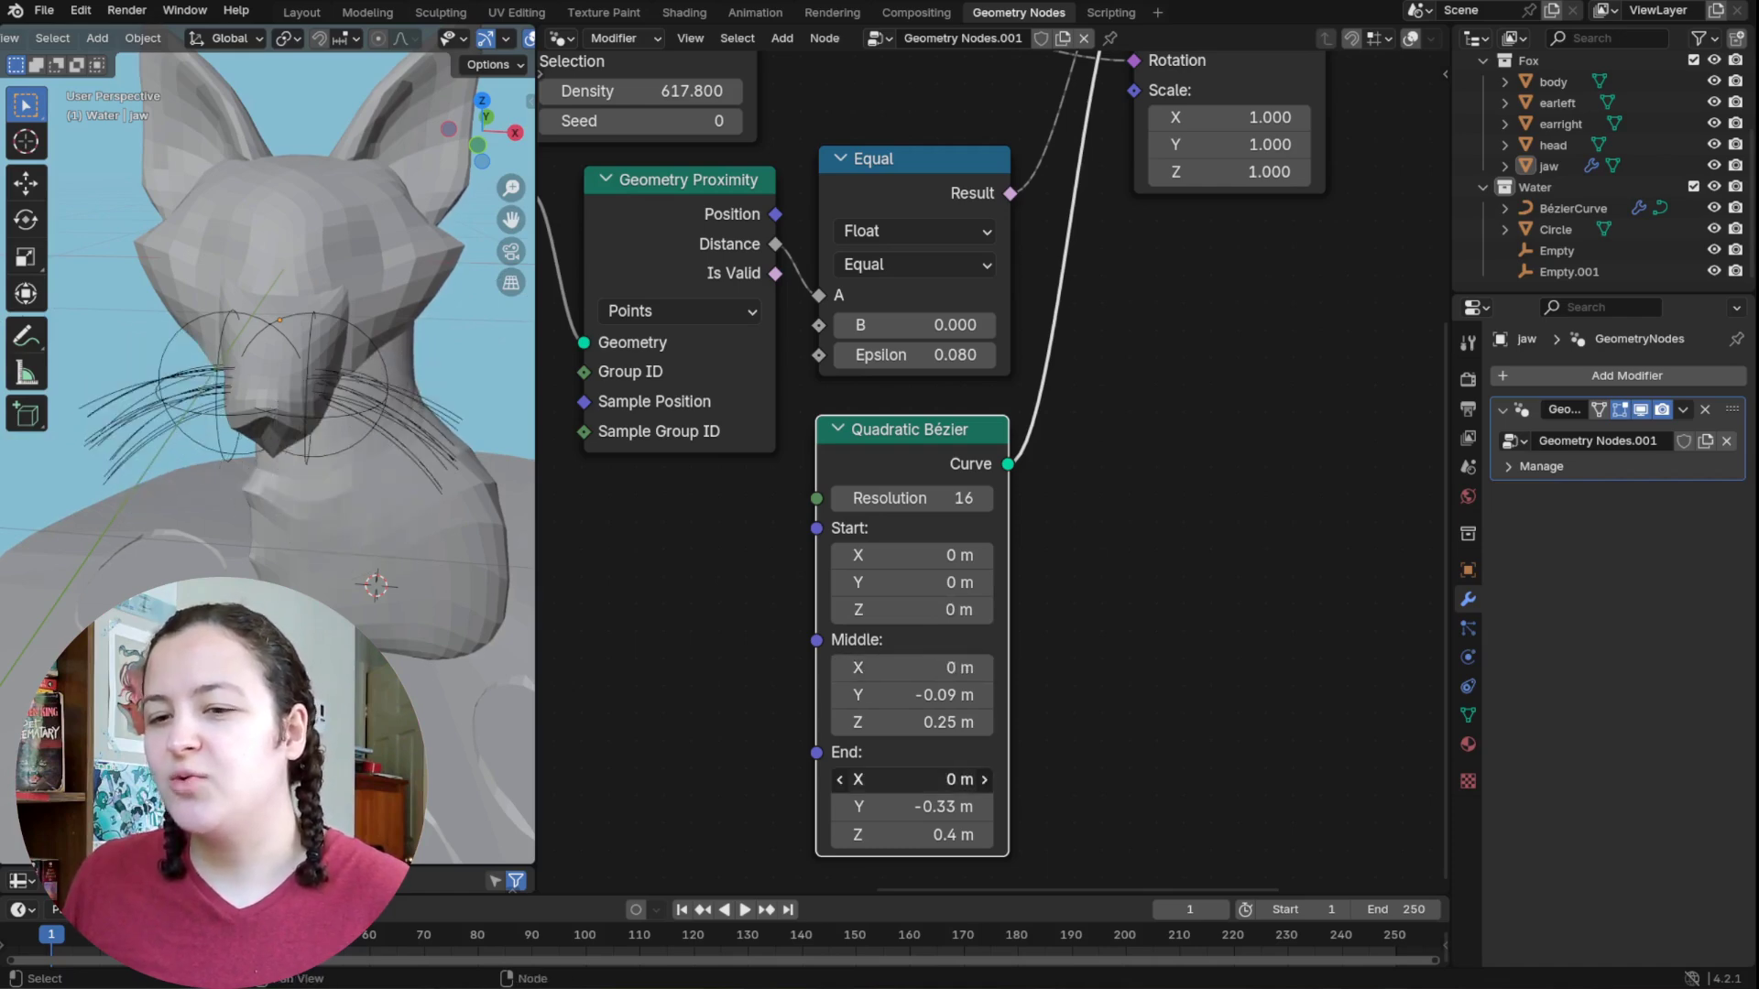
mouse_move(907, 779)
mouse_down()
mouse_move(940, 779)
mouse_move(875, 779)
mouse_move(910, 778)
mouse_up()
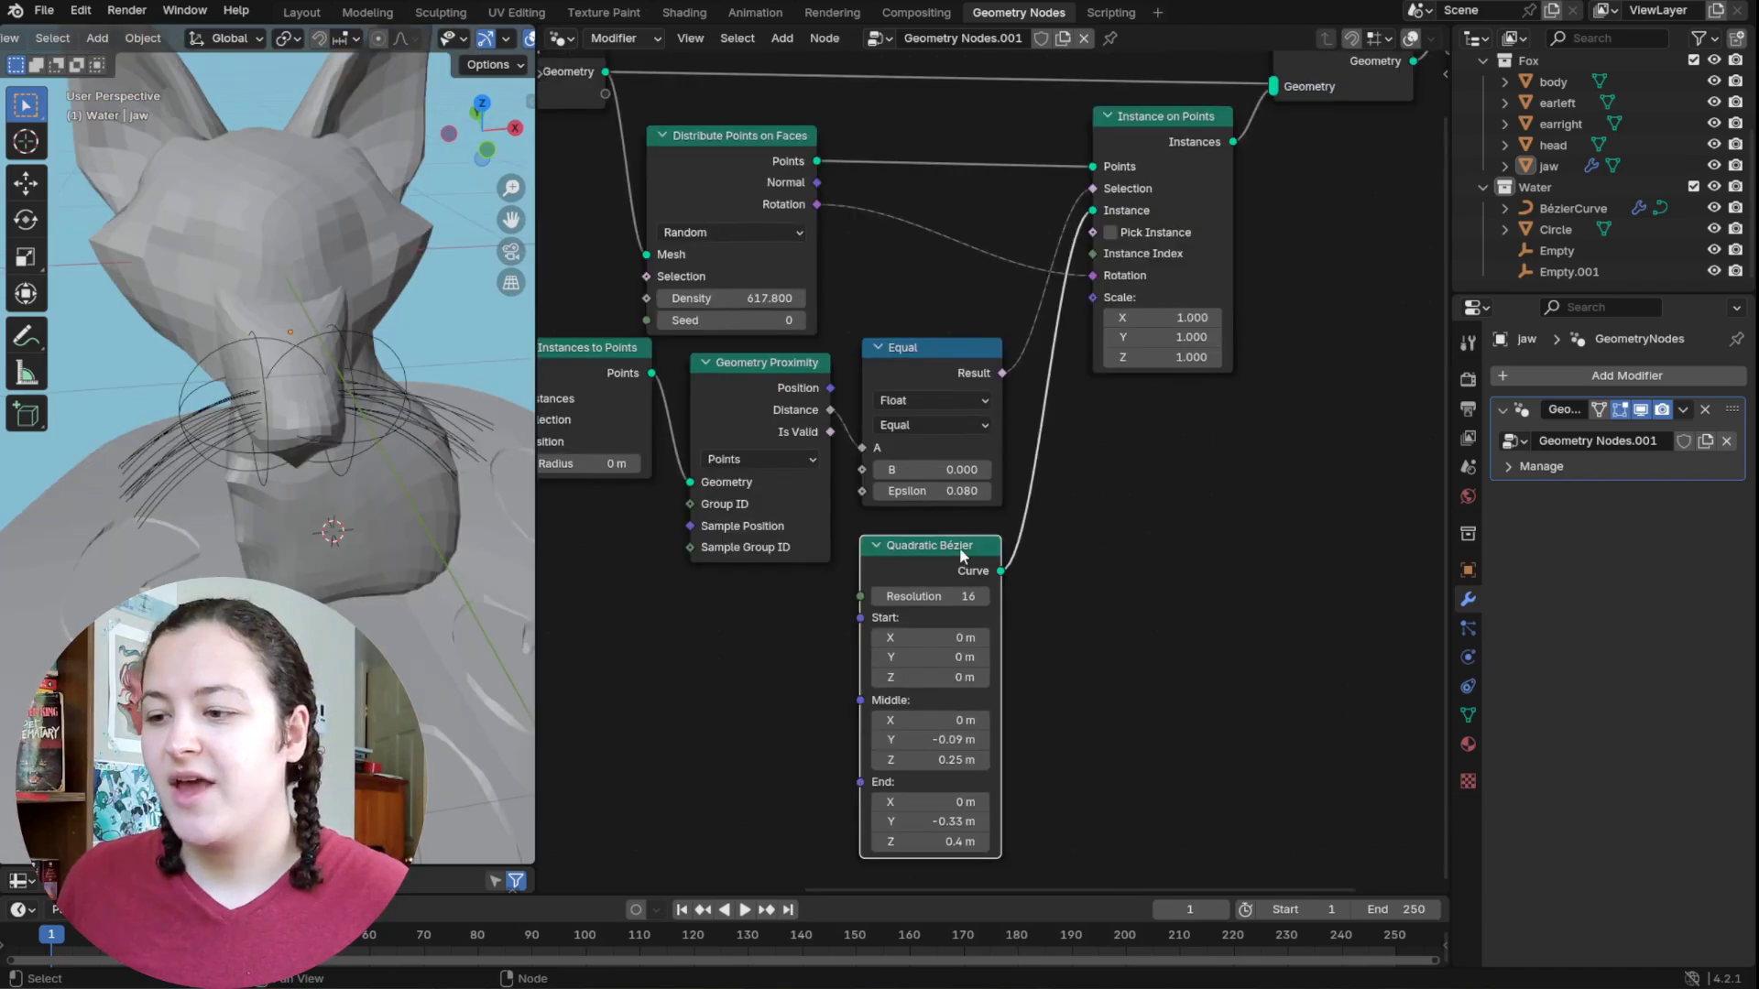
Step: Move the Quadratic Bézier node back and insert a Curve to Mesh node between it and Instance on Points
drag(959, 547, 727, 607)
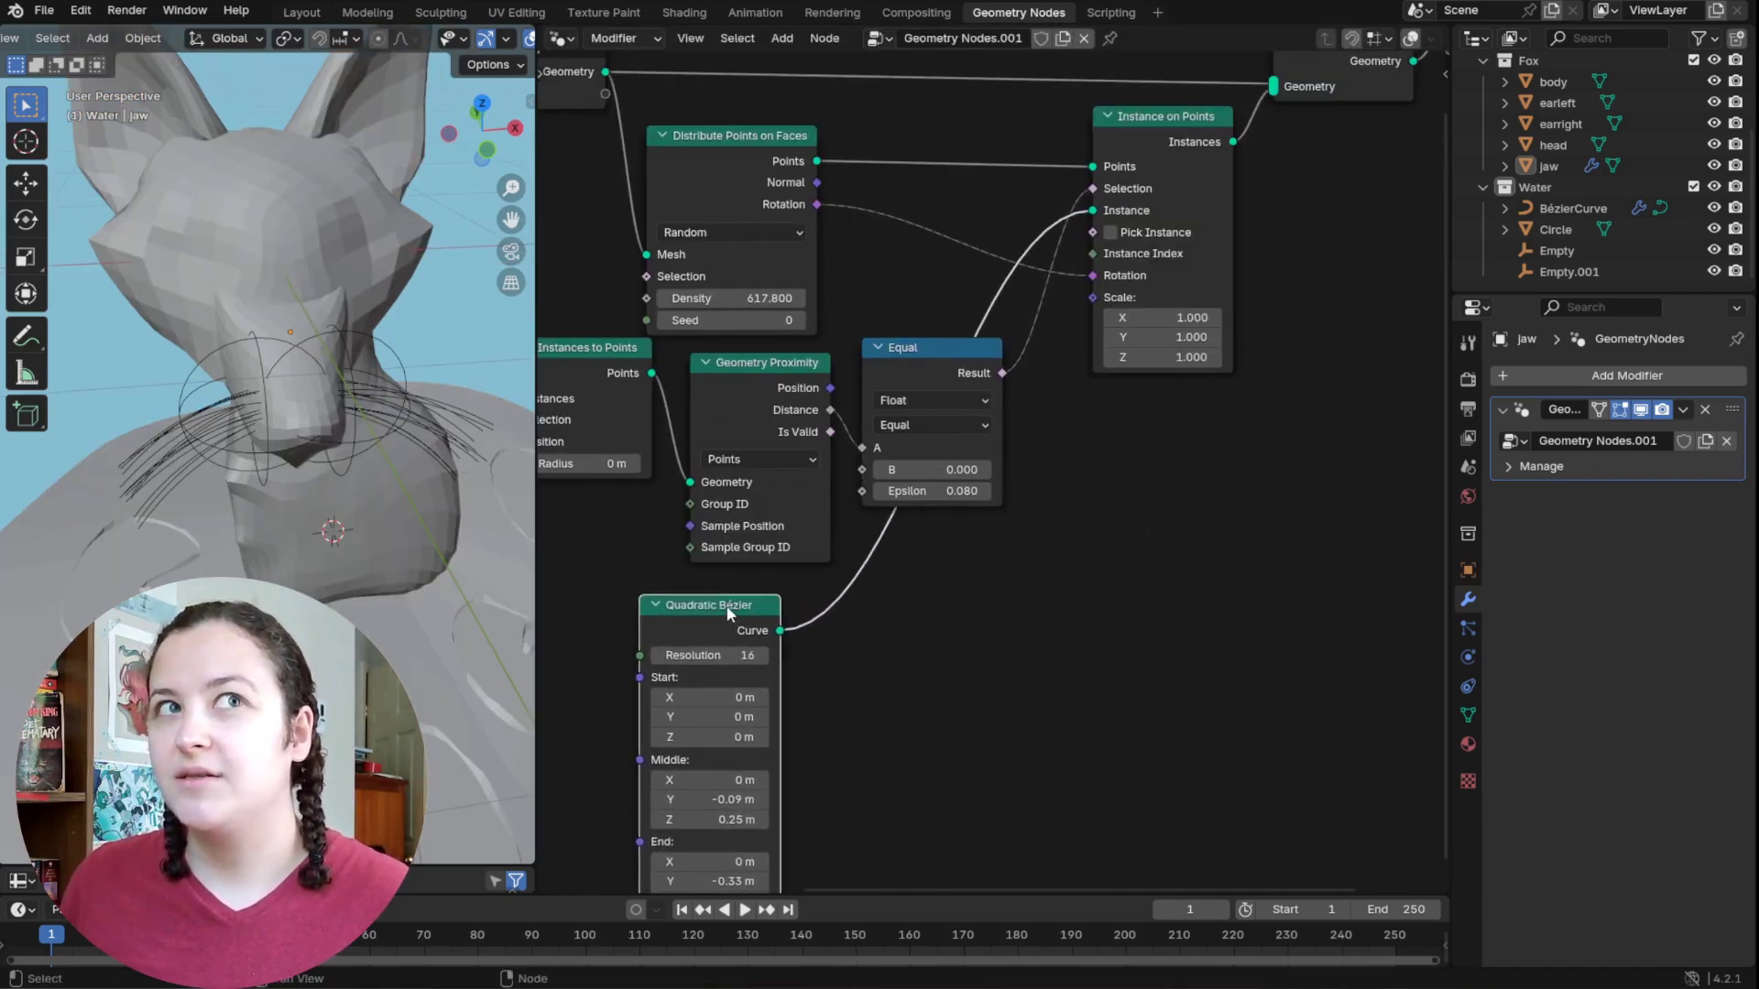
middle_drag(835, 702, 812, 650)
key(shift+alt+z)
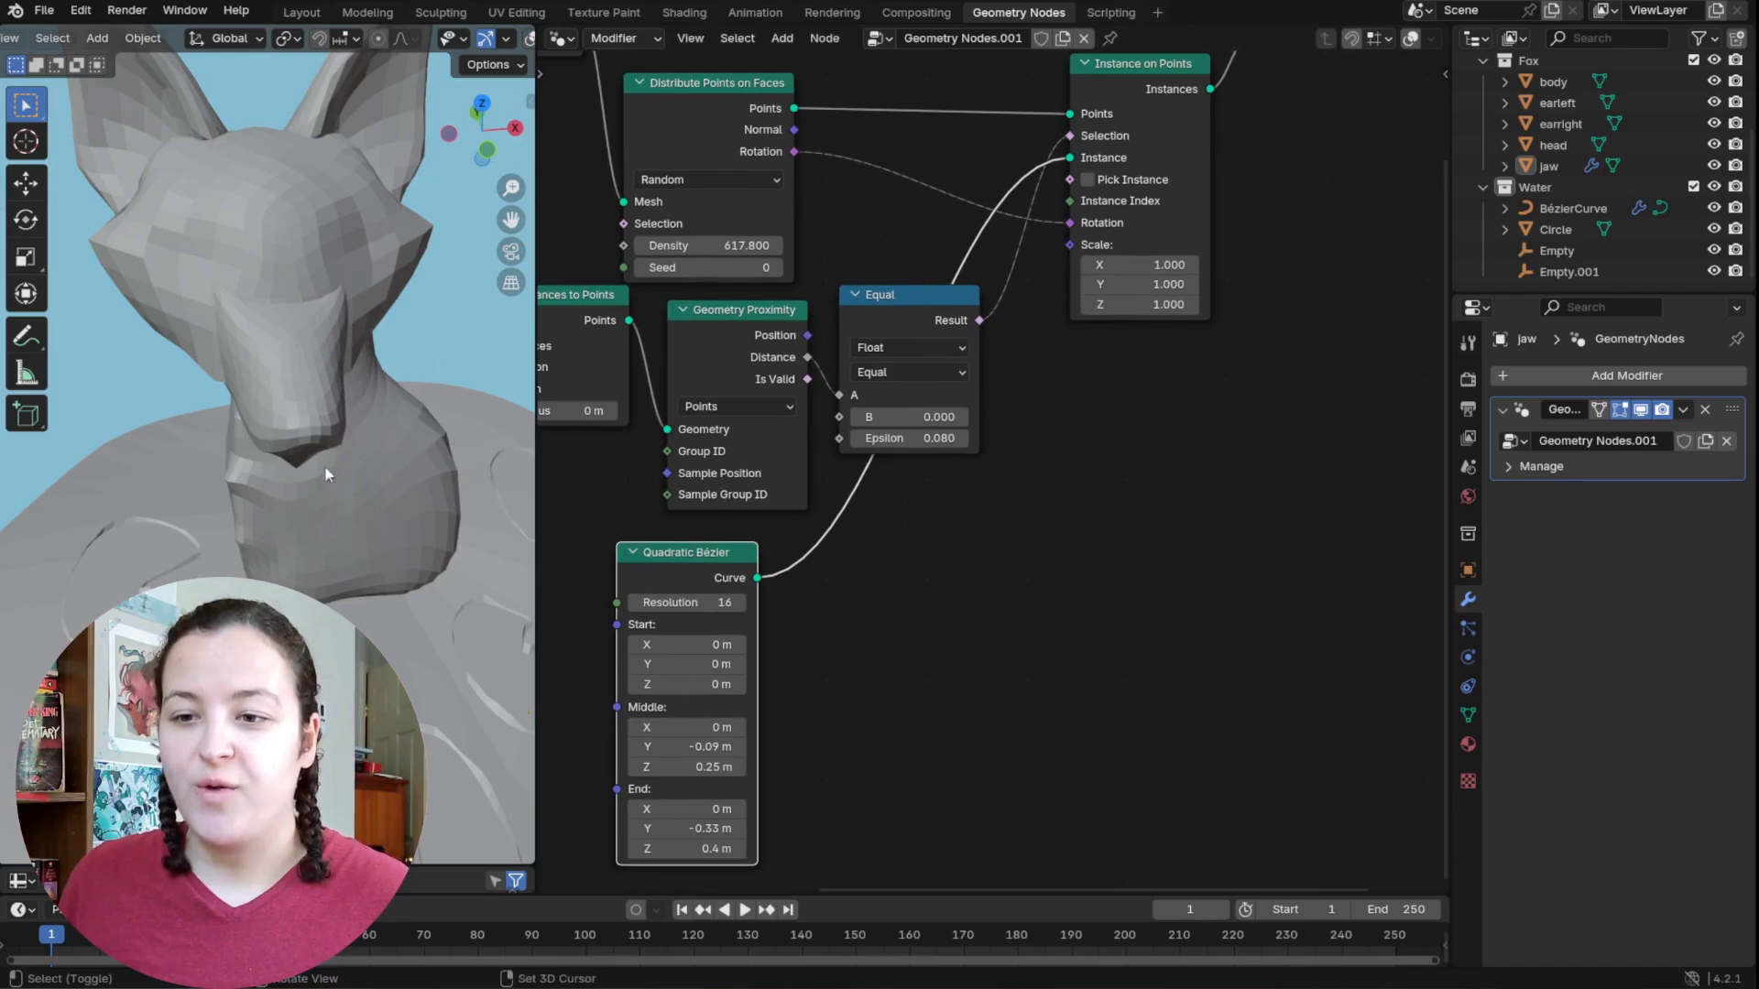
key(shift+alt+z)
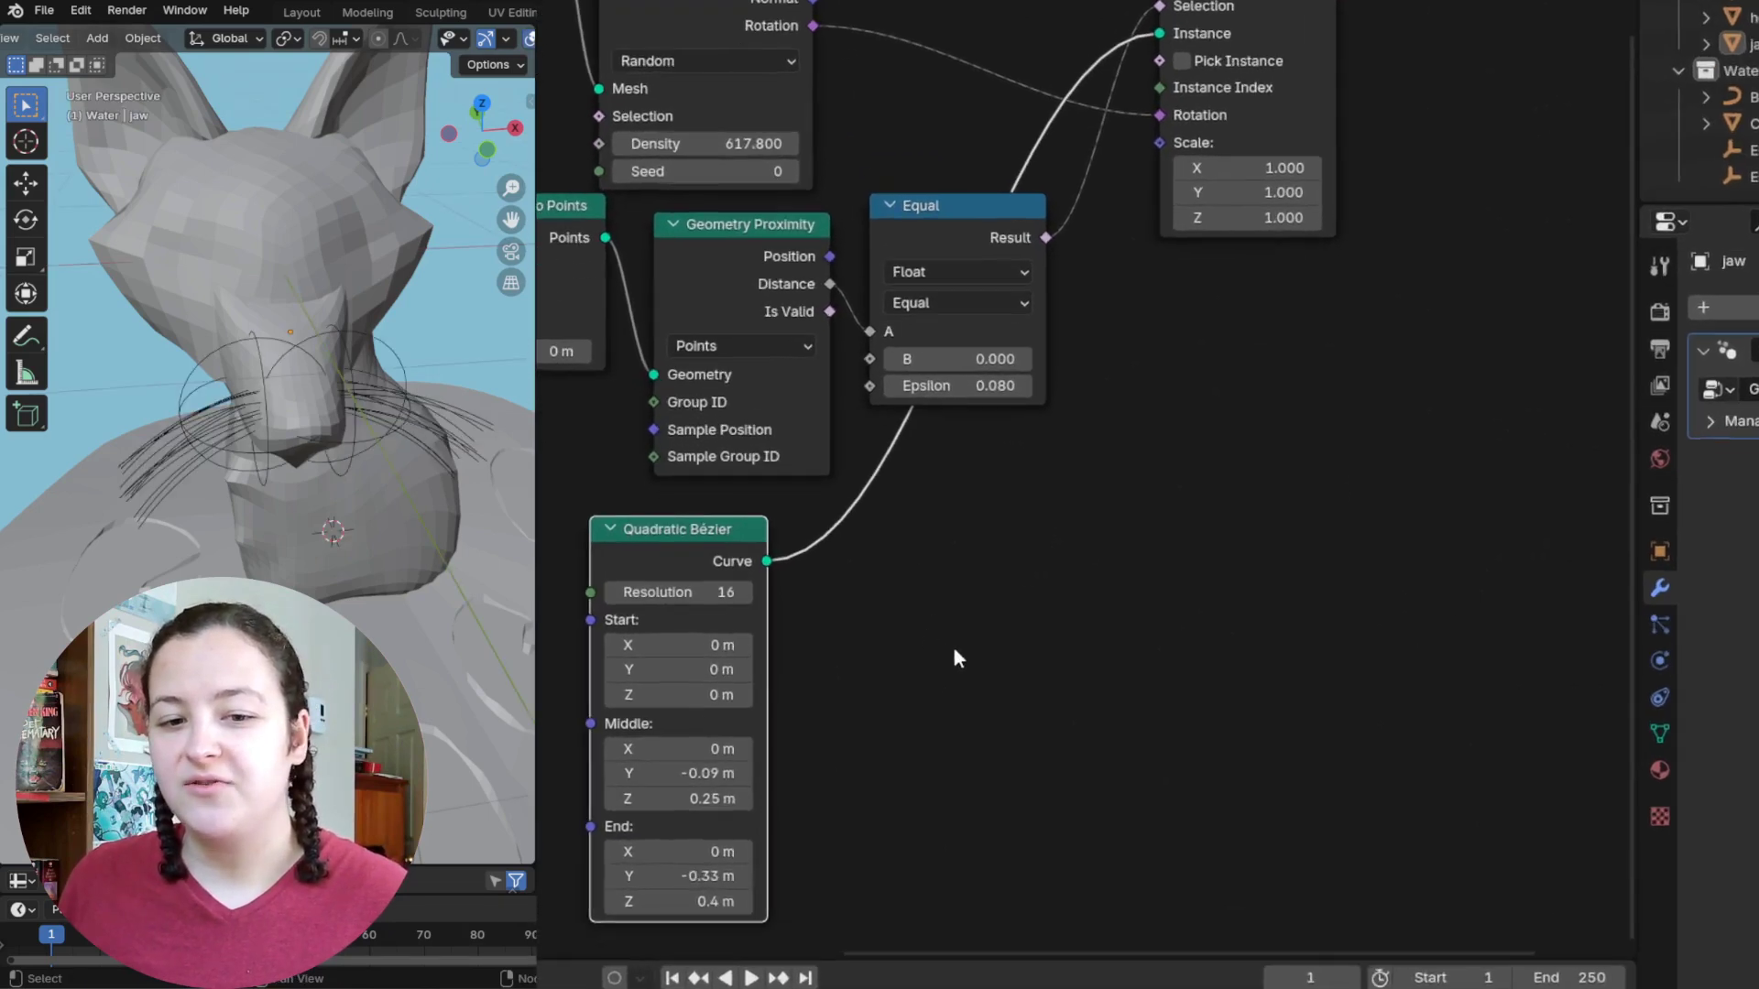
key(shift+a)
mouse_move(952, 647)
mouse_move(1133, 734)
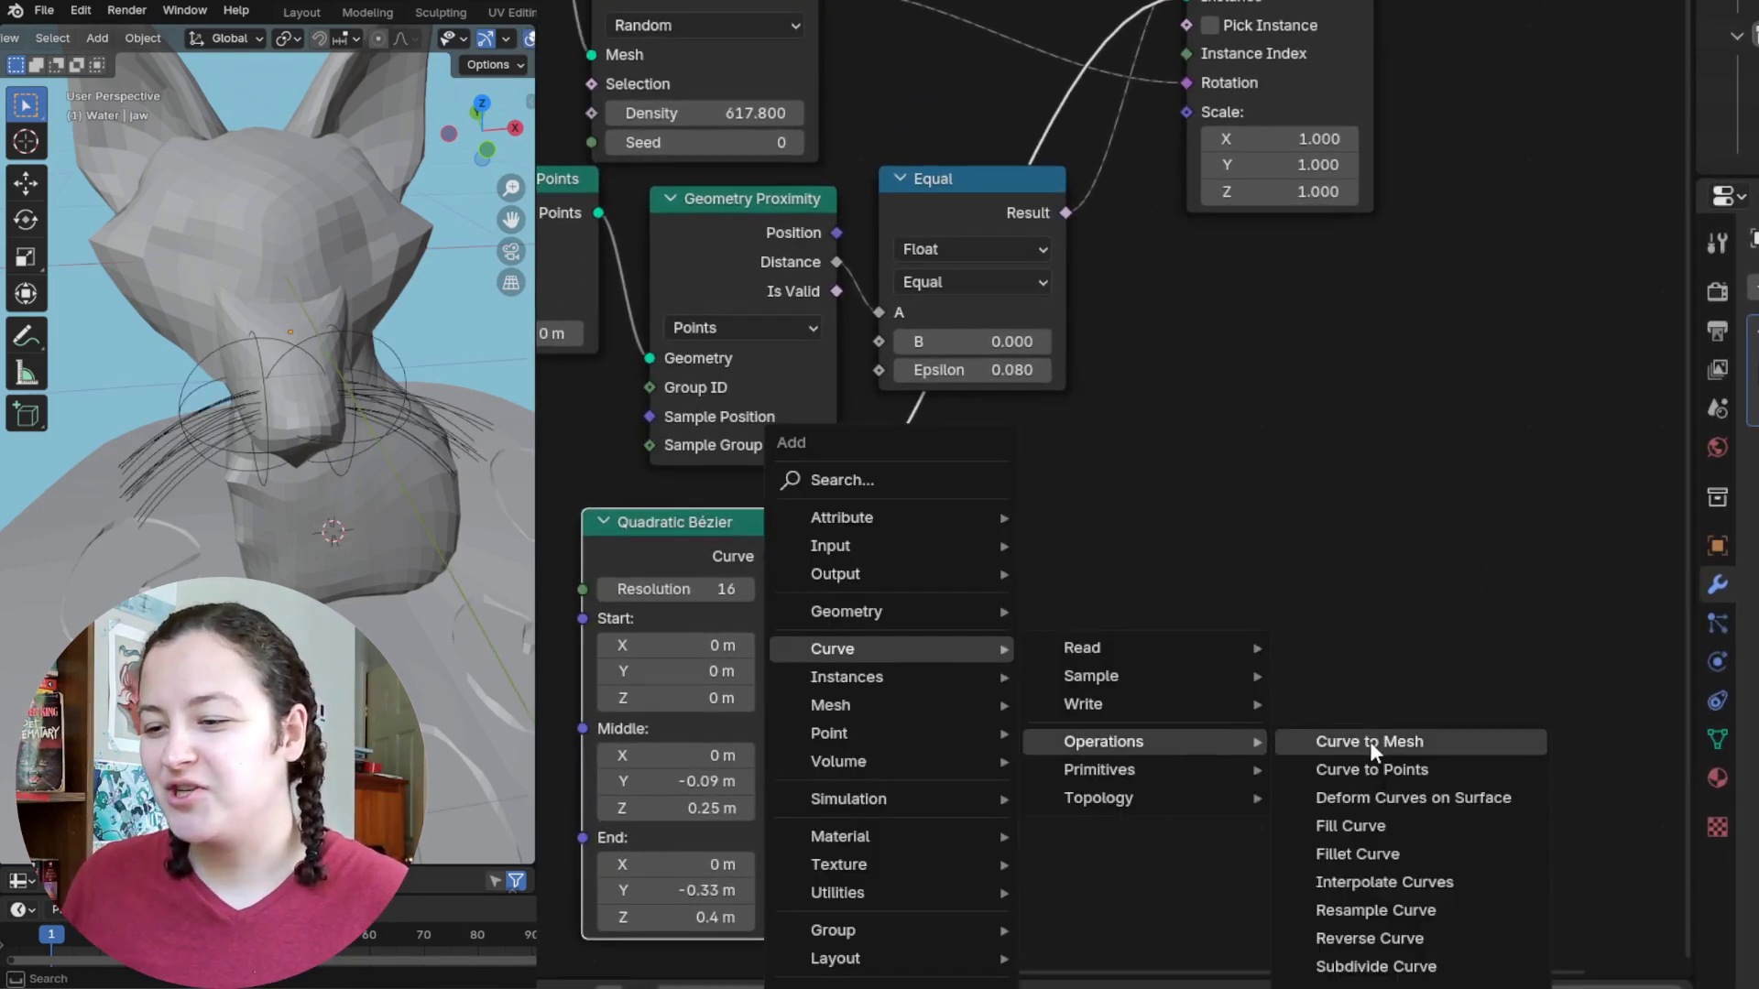
click(1333, 734)
click(972, 464)
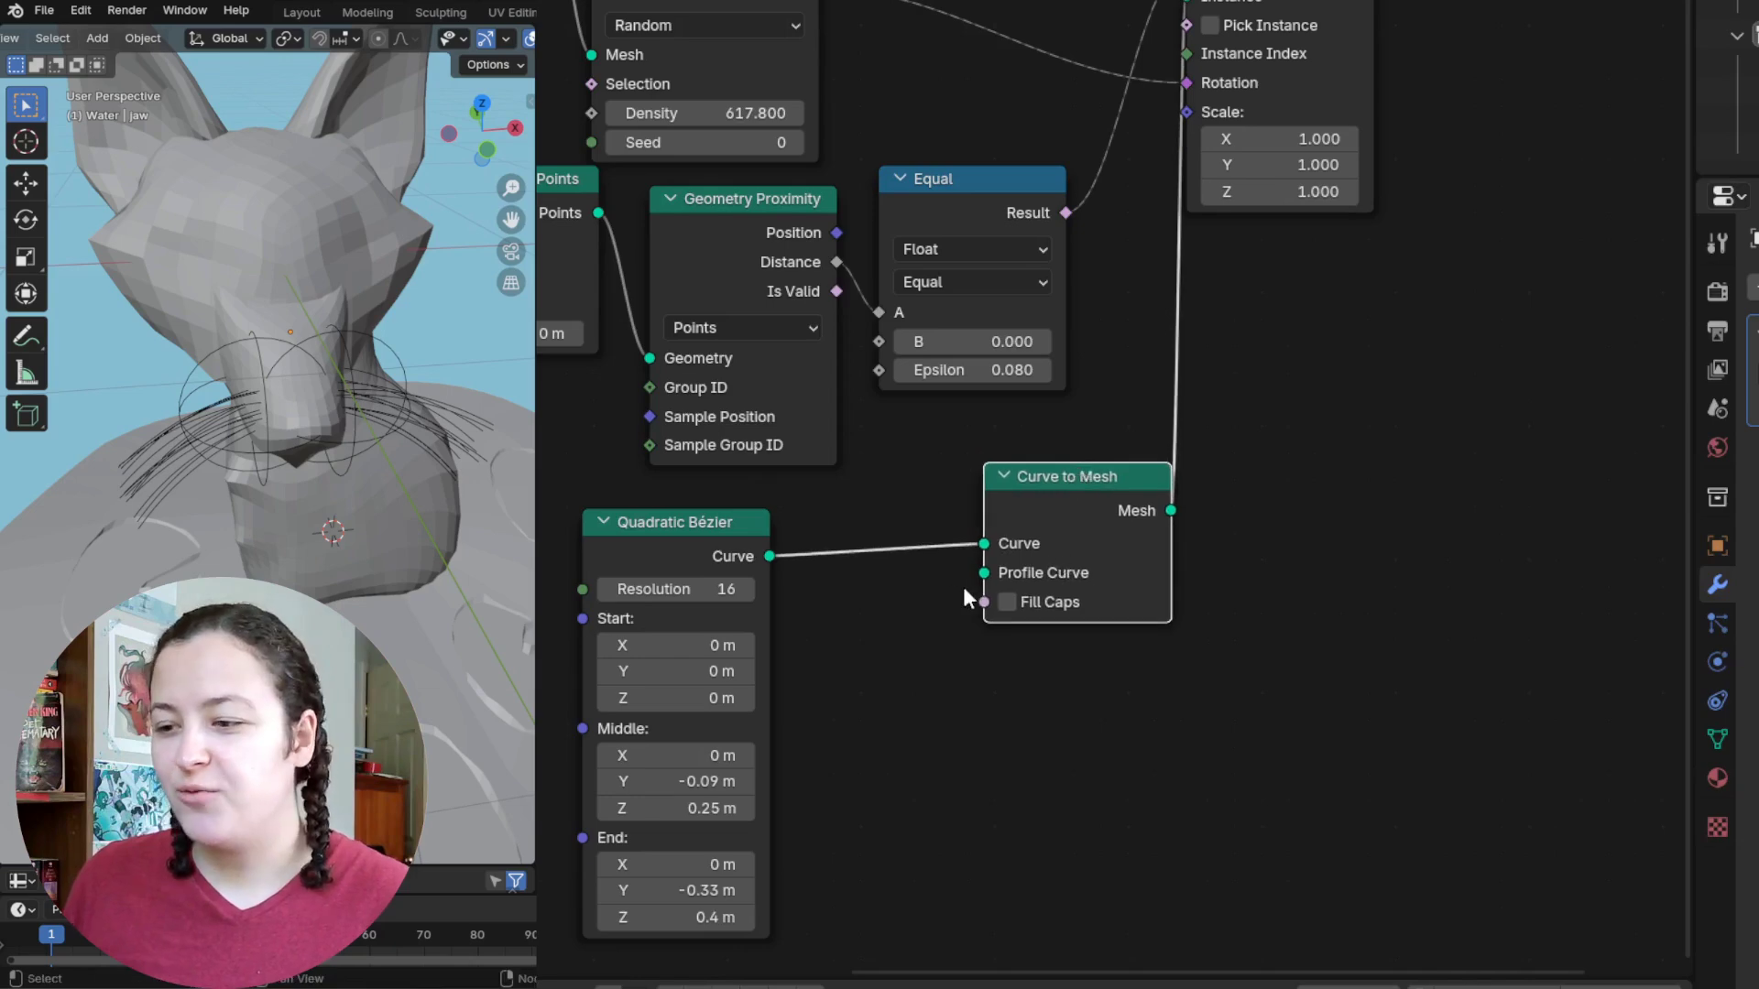
Step: Connect a Curve Circle node to the Profile Curve input of Curve to Mesh and set its radius to 0.005 m
drag(985, 575, 885, 644)
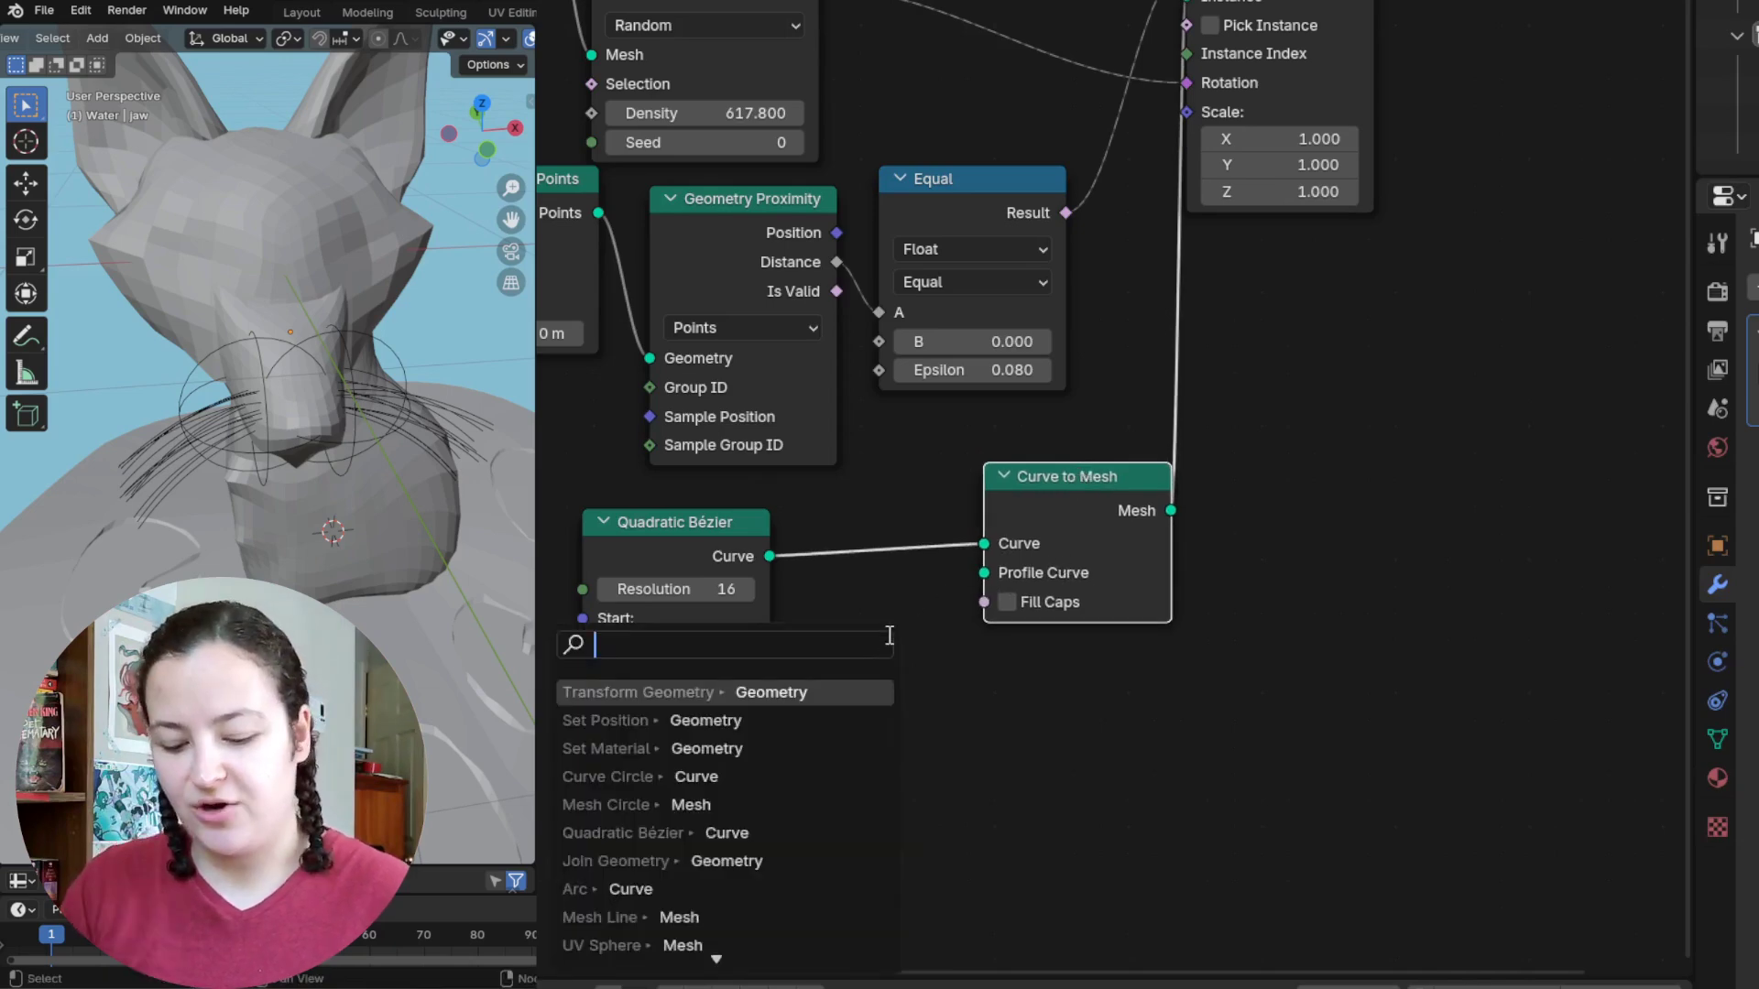
text(curve)
click(696, 889)
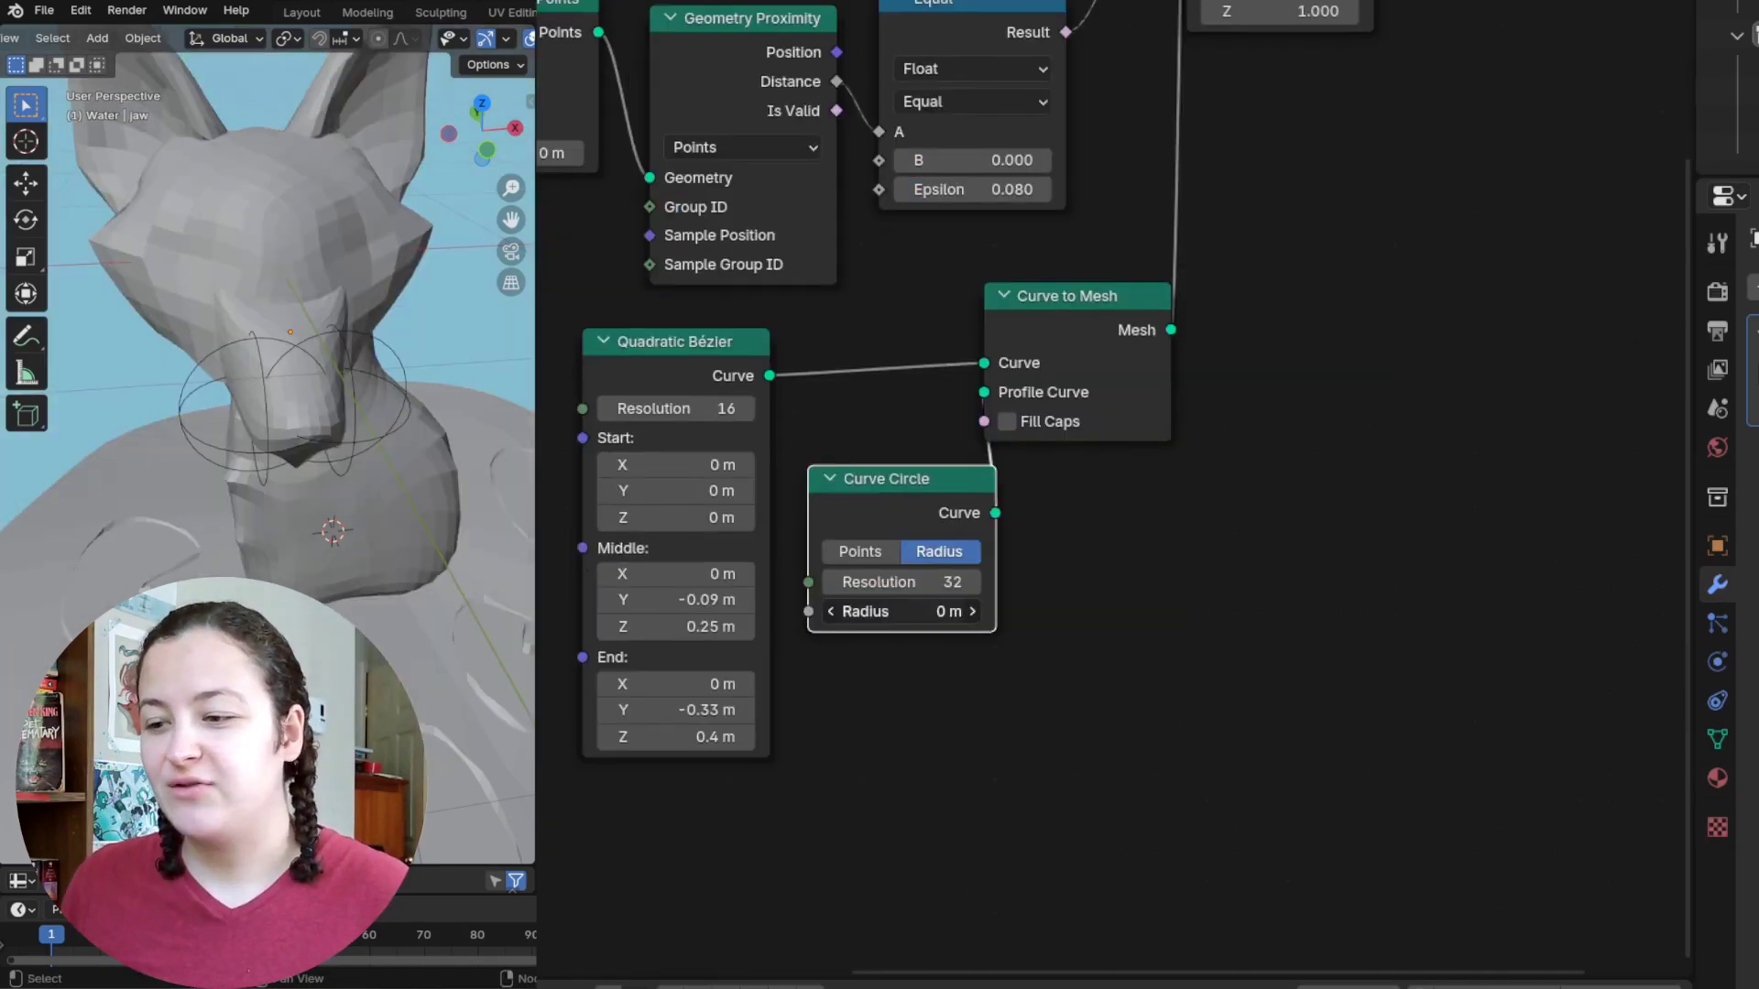
shift+drag(900, 611, 984, 611)
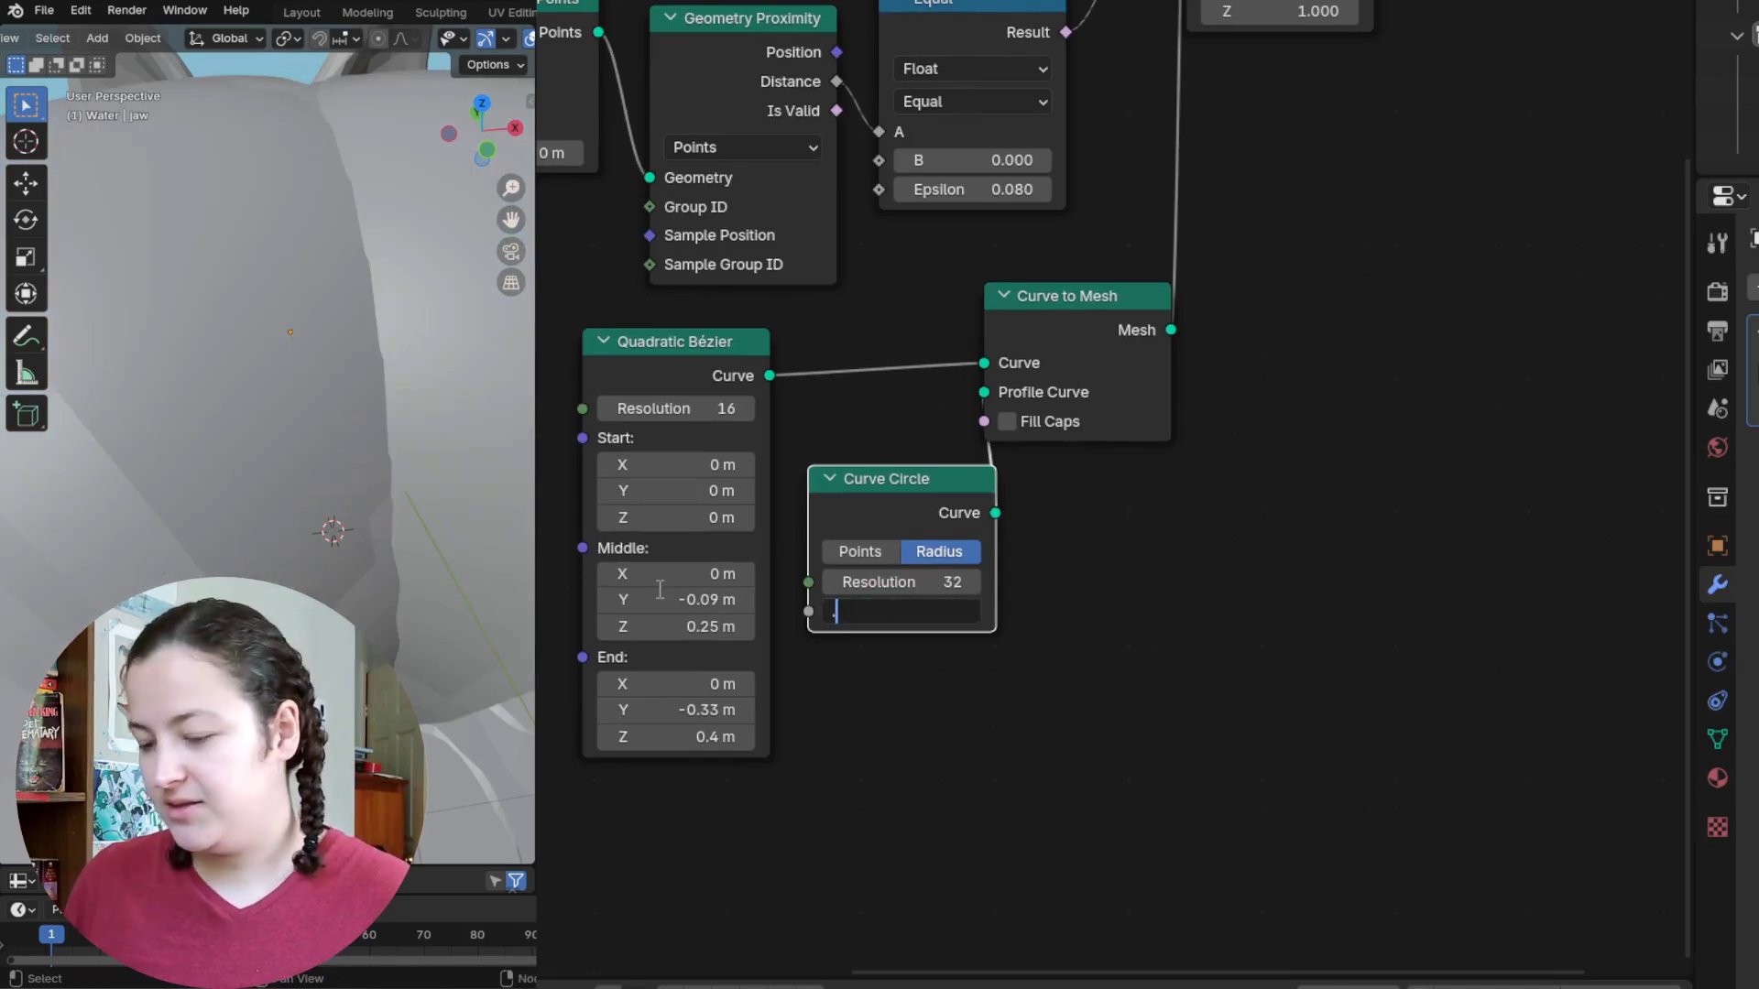
text(1)
key(Return)
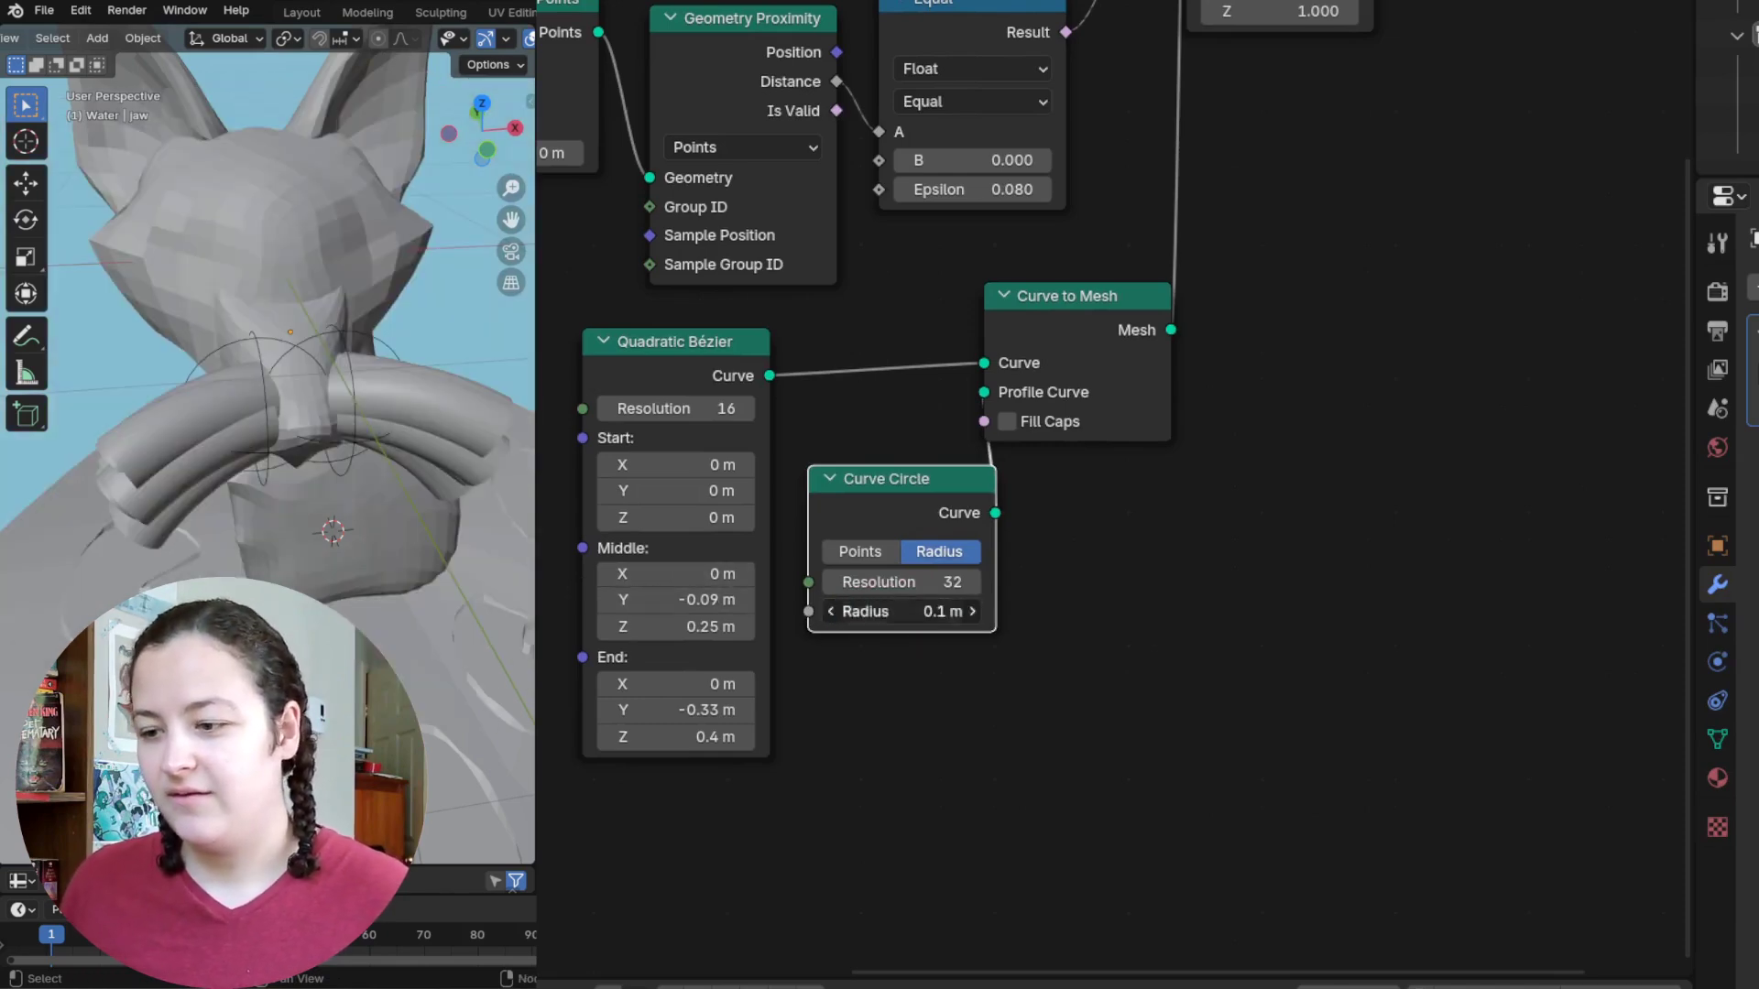
key(Return)
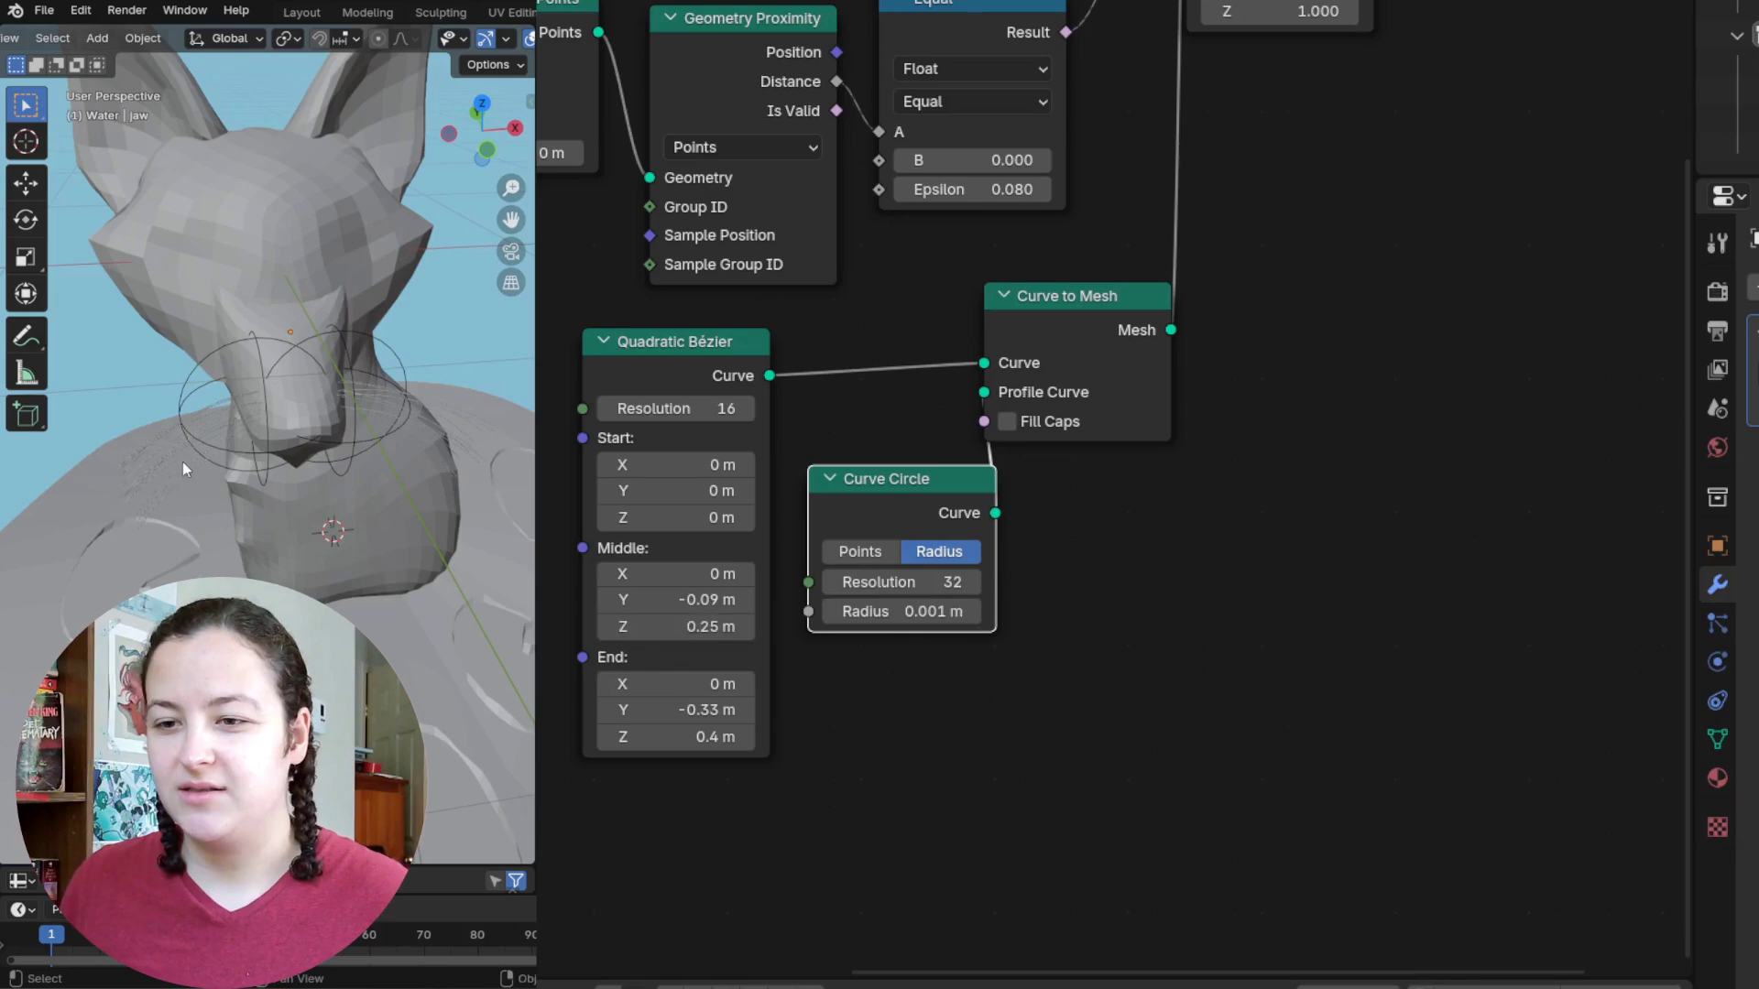
middle_drag(211, 492, 311, 460)
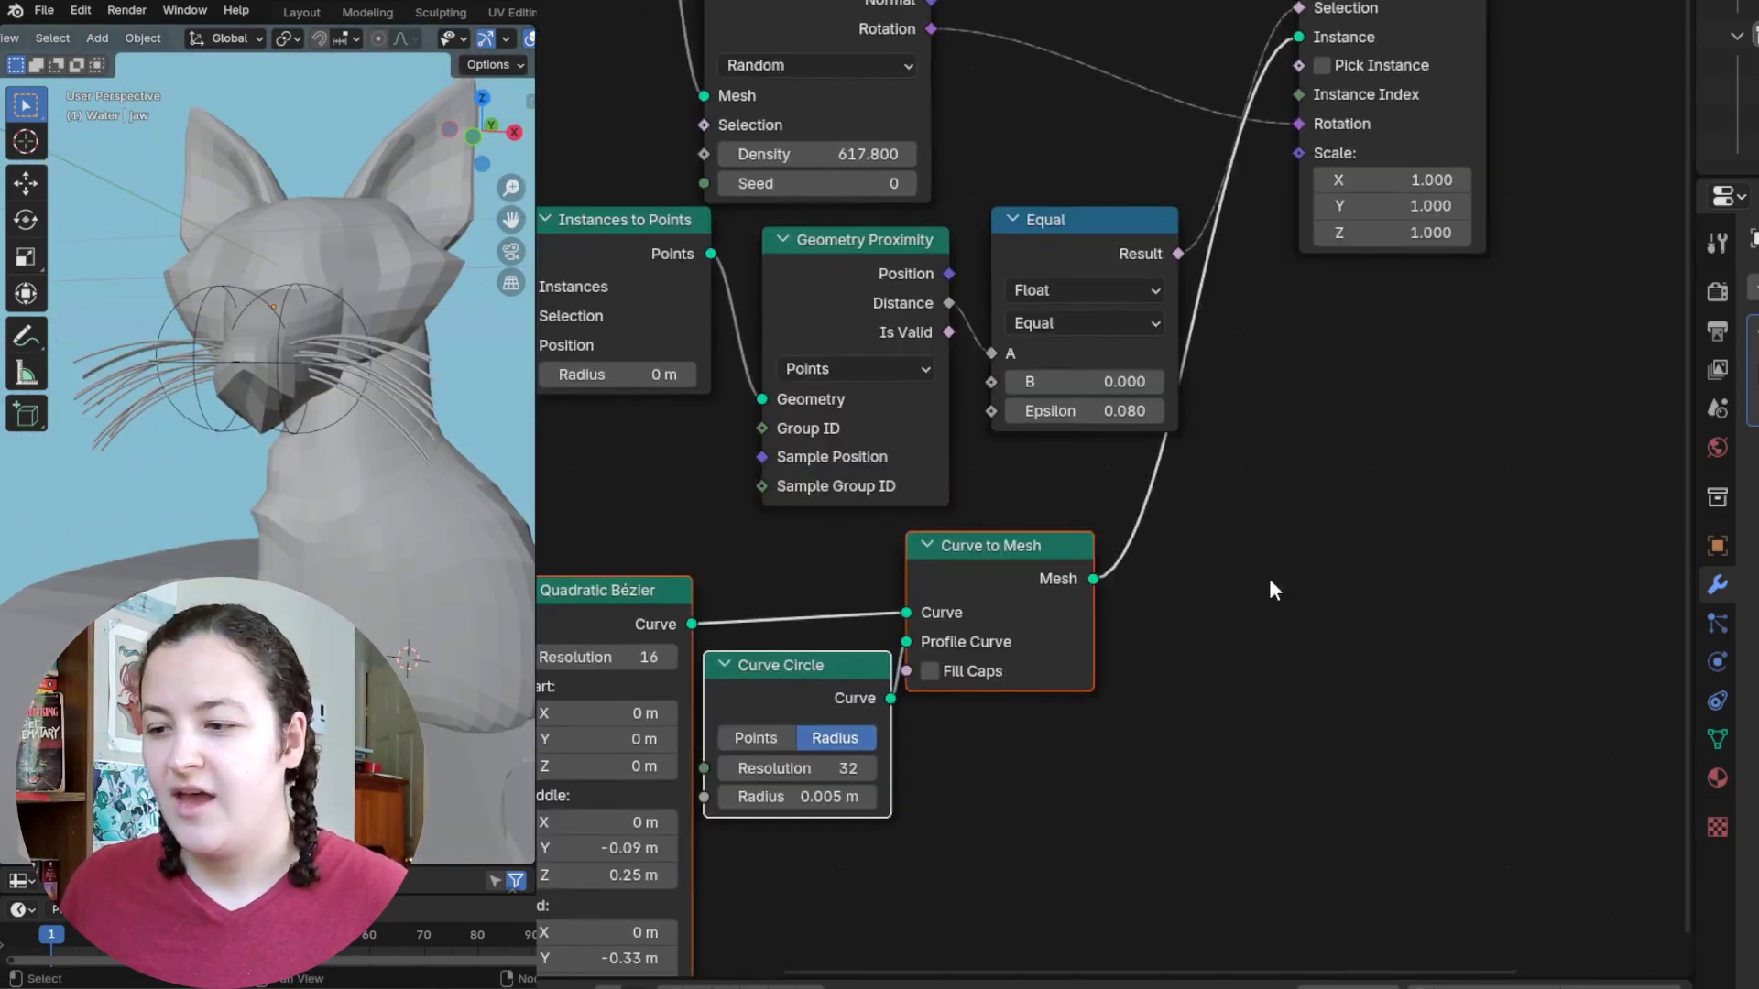
Step: Insert a Set Material node between Curve to Mesh and Instance on Points
click(1262, 550)
key(shift+a)
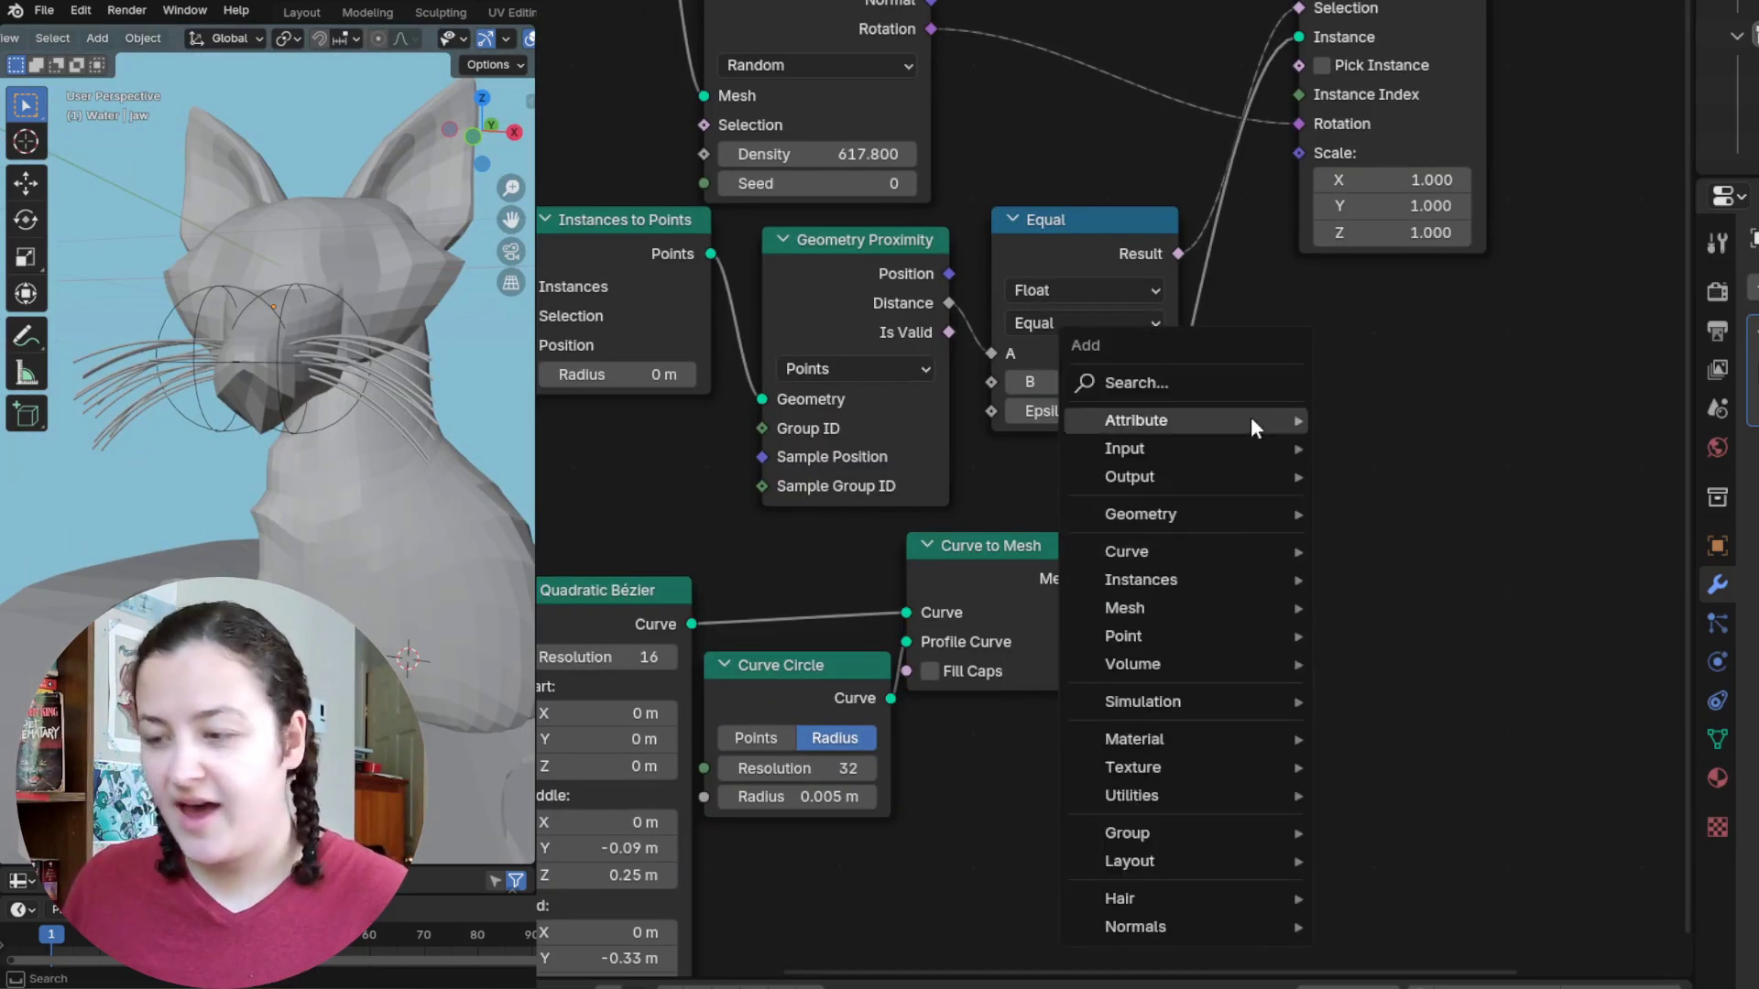
text(se)
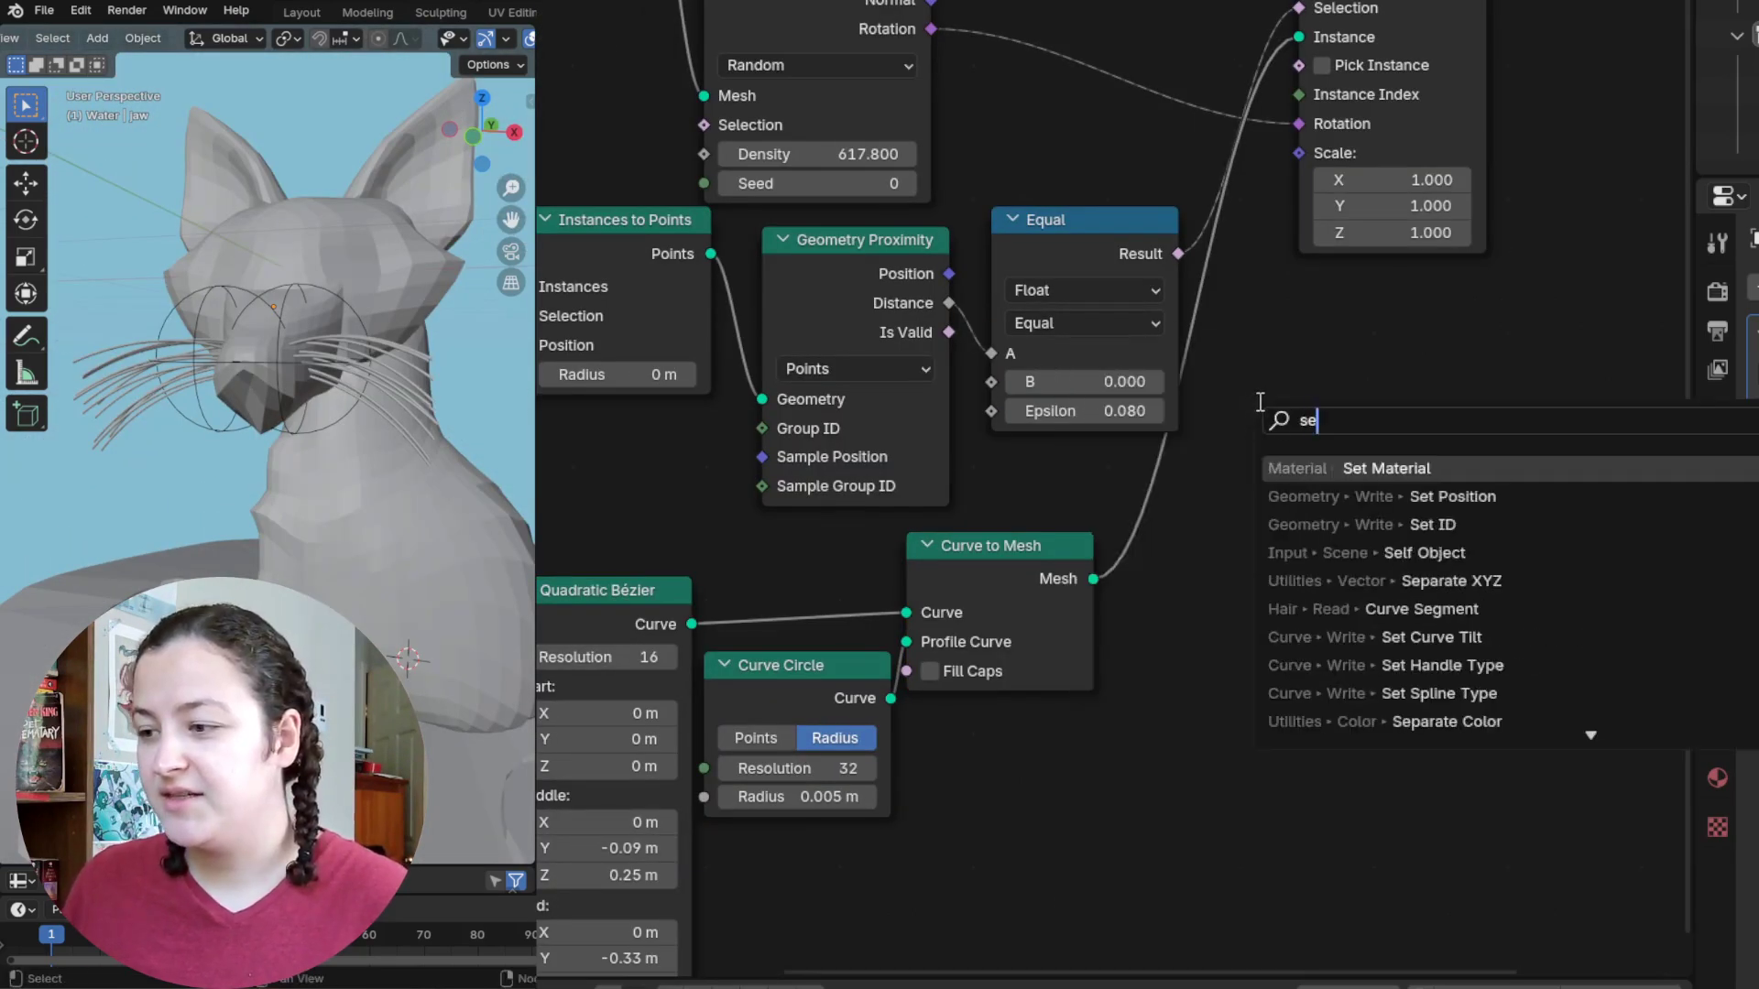
click(1339, 472)
click(1145, 486)
Step: Add a second material slot to the jaw and create a new material in it named whiskers
drag(1693, 743, 1356, 777)
click(1379, 778)
click(1738, 286)
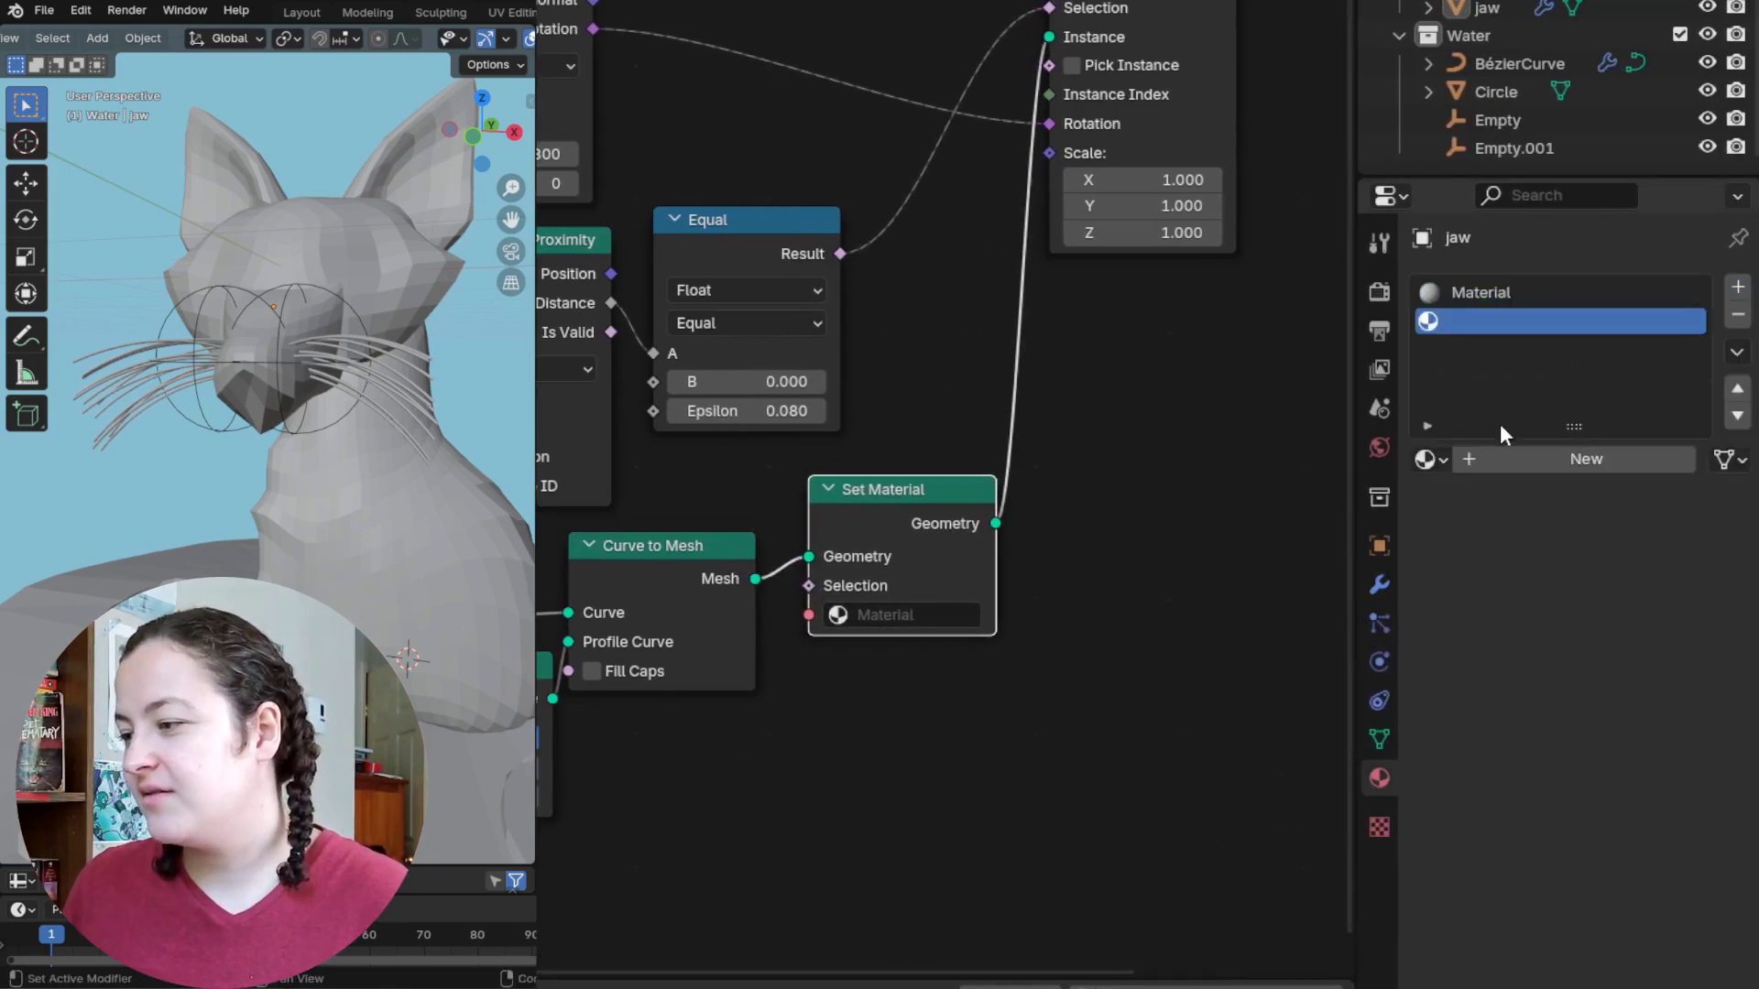
click(1504, 459)
click(1504, 459)
text(whiskers)
key(Return)
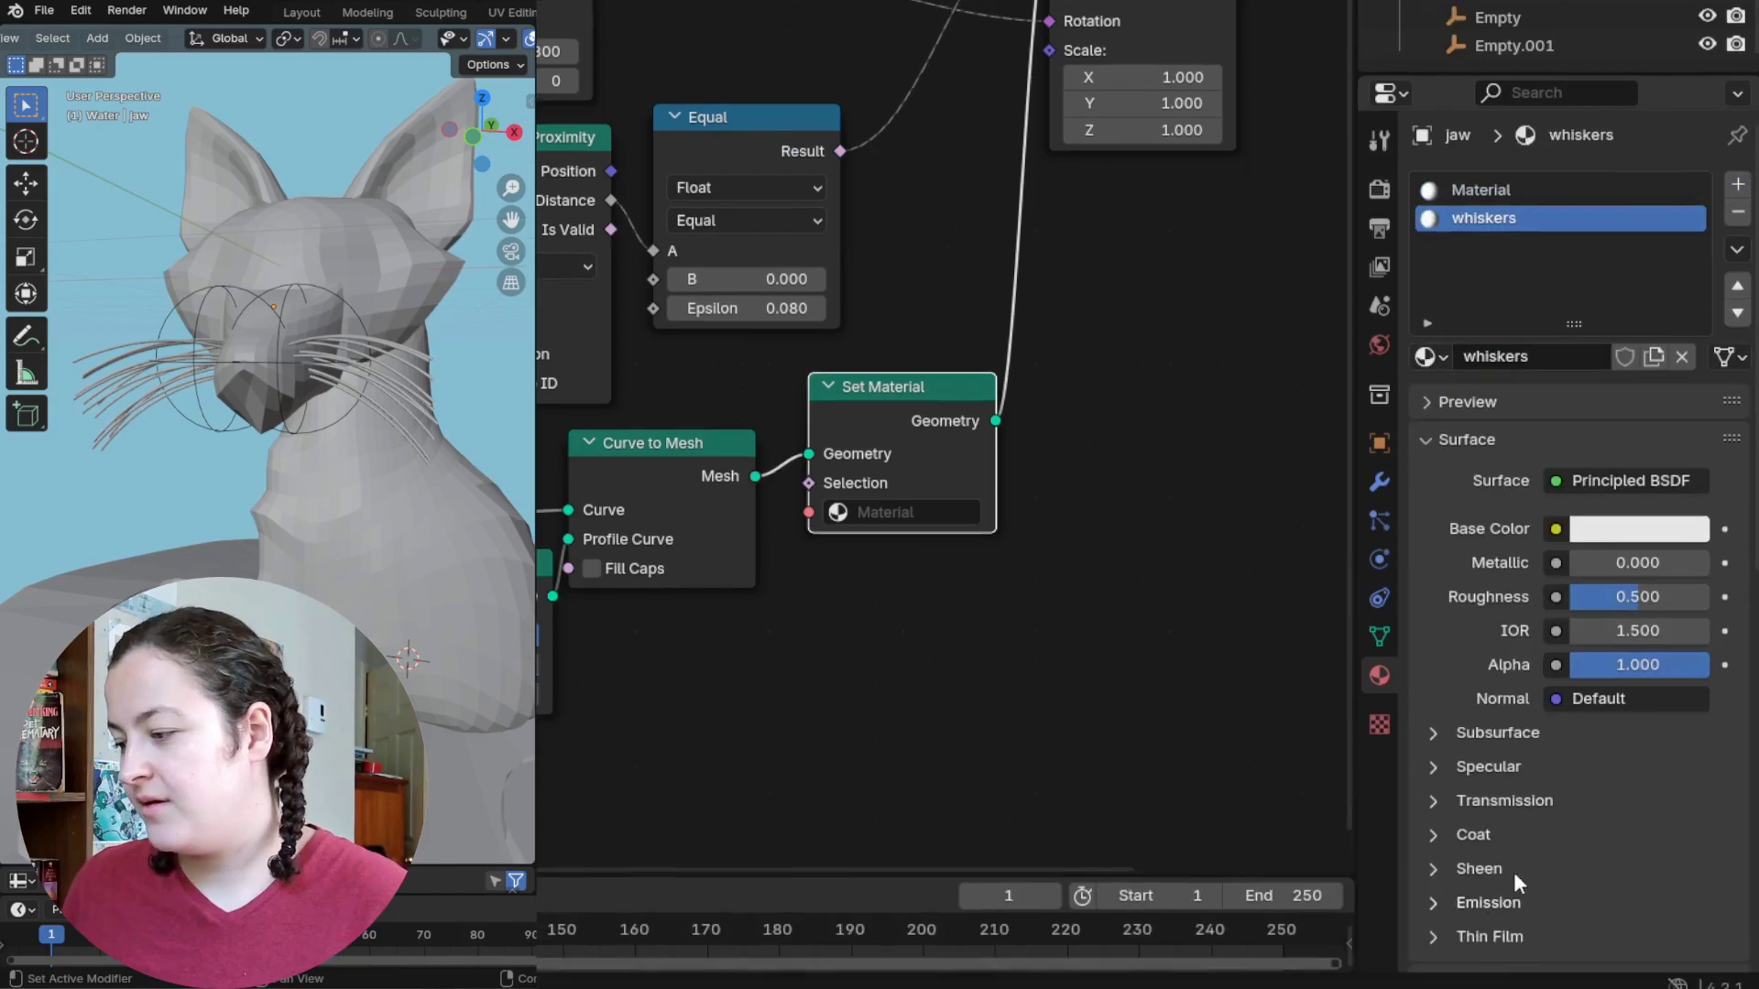
Step: Set the whiskers material's emission strength to 1 and assign the material in the Set Material node
click(1502, 901)
scroll(1481, 885, down, 4)
text(1)
key(Return)
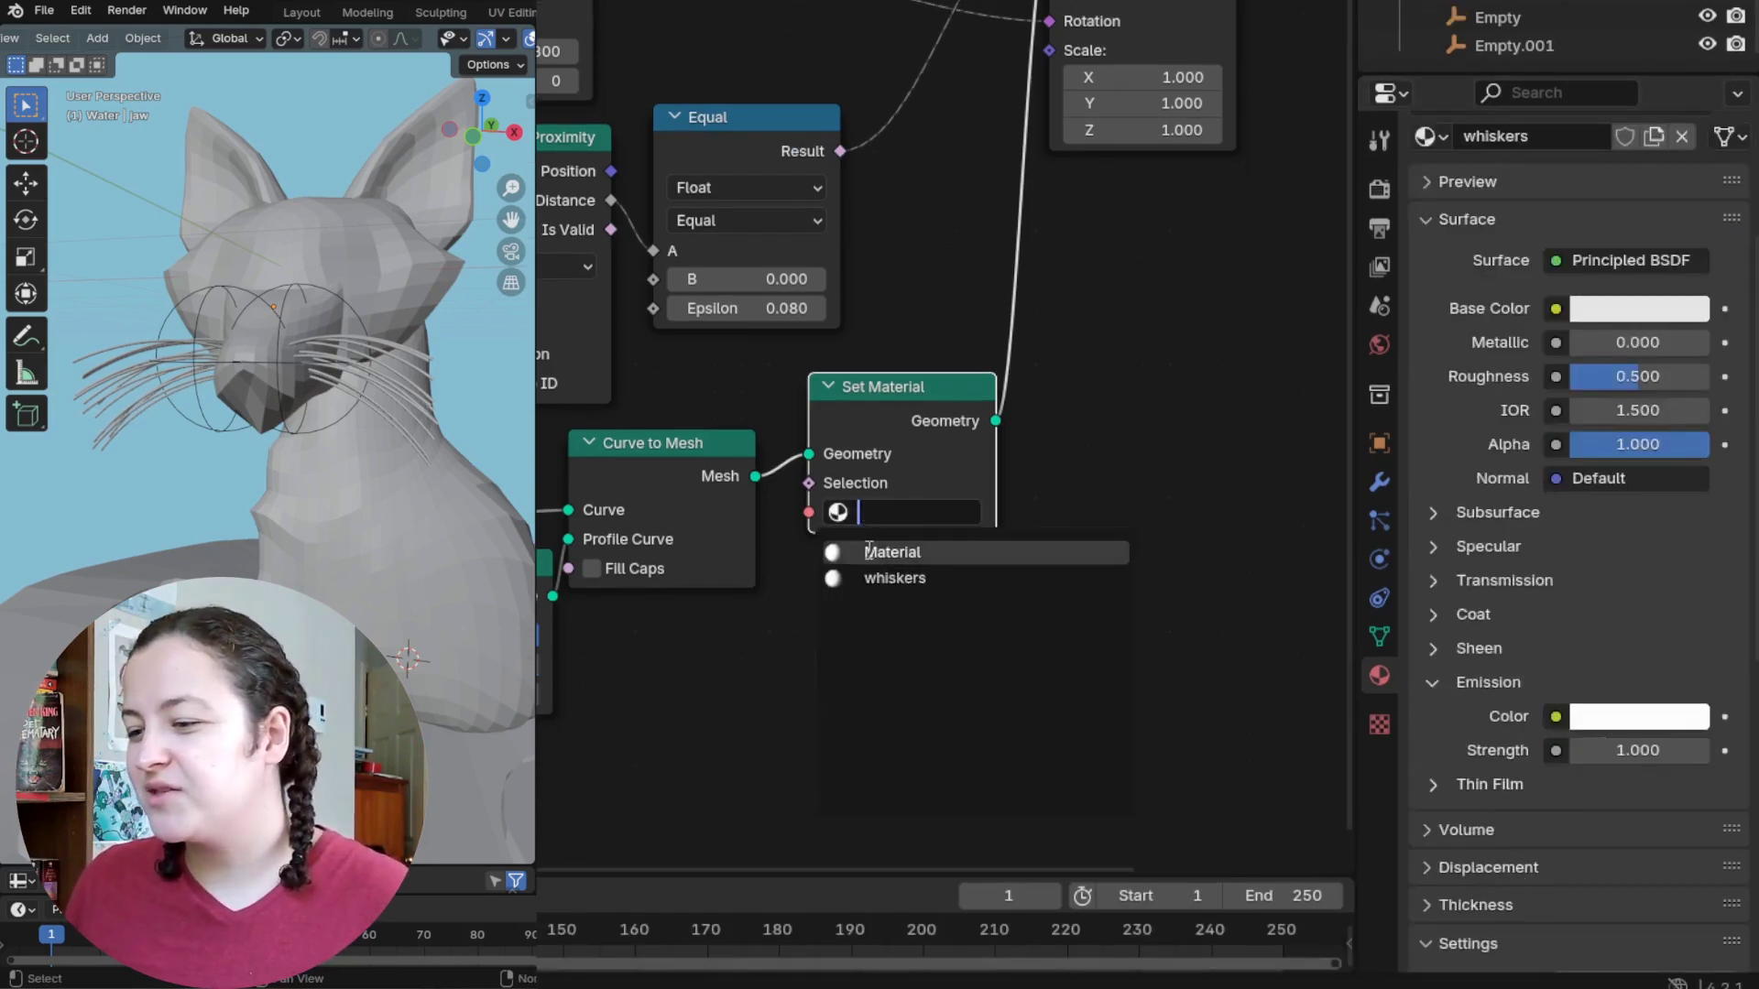
click(829, 579)
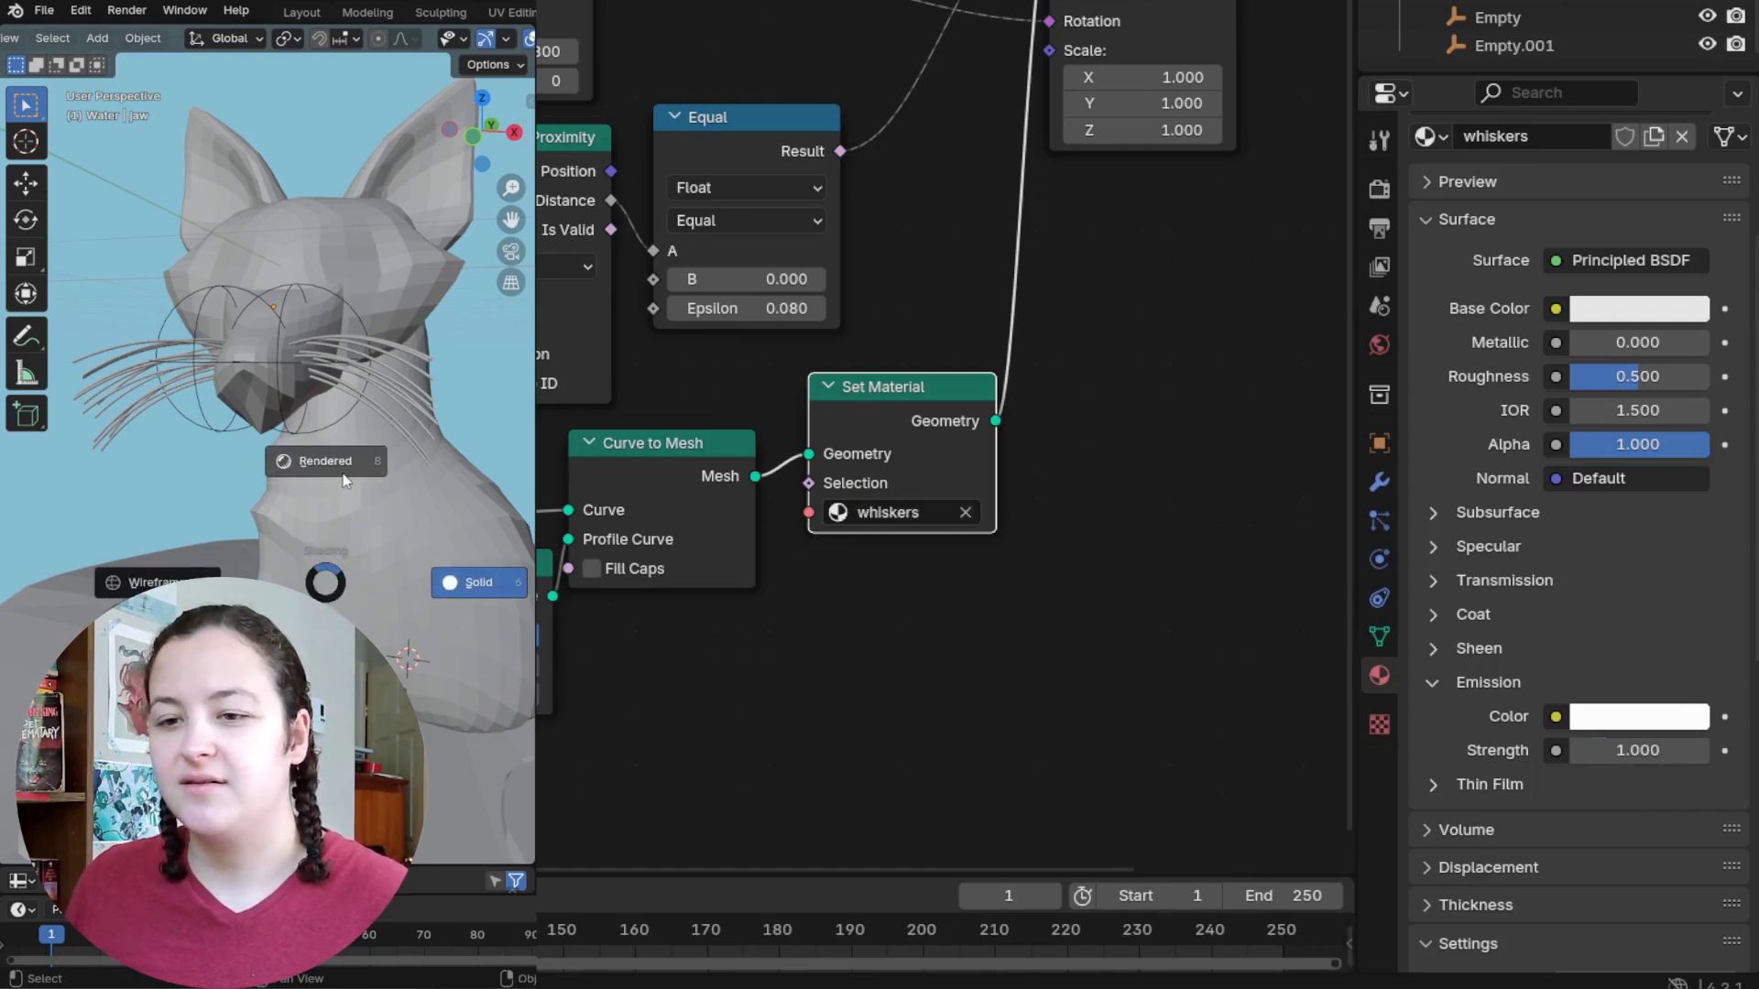
middle_drag(302, 502, 262, 551)
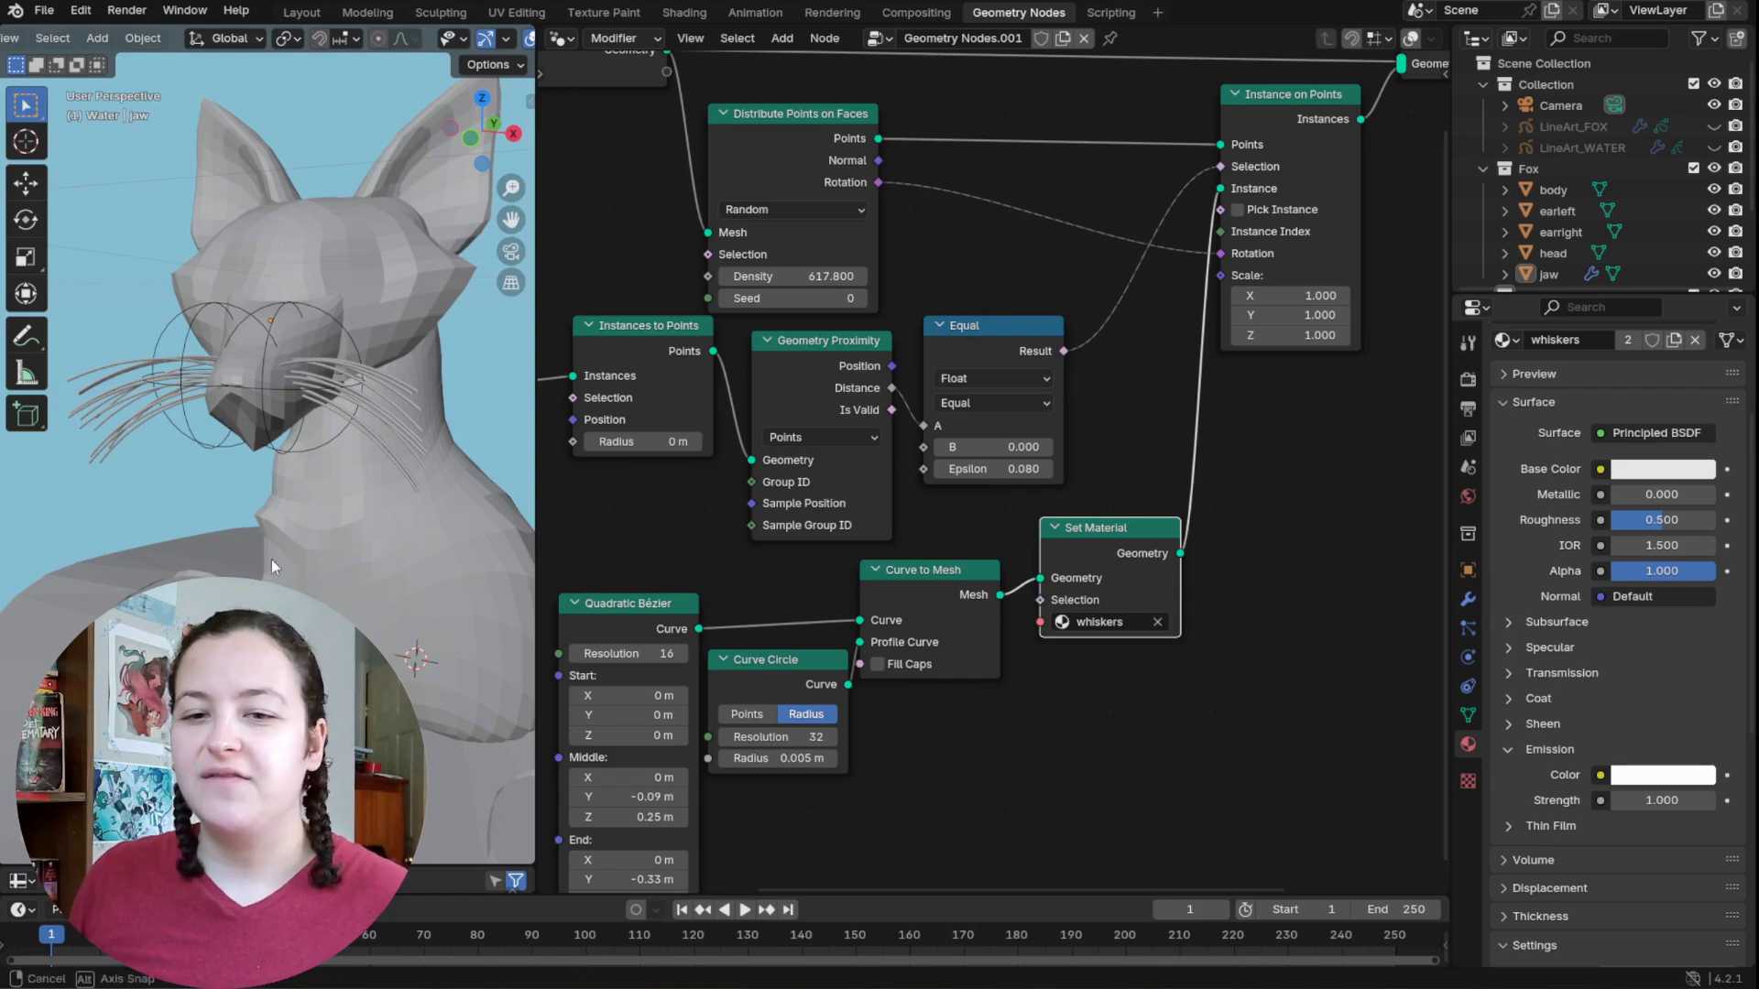
middle_drag(271, 559, 367, 618)
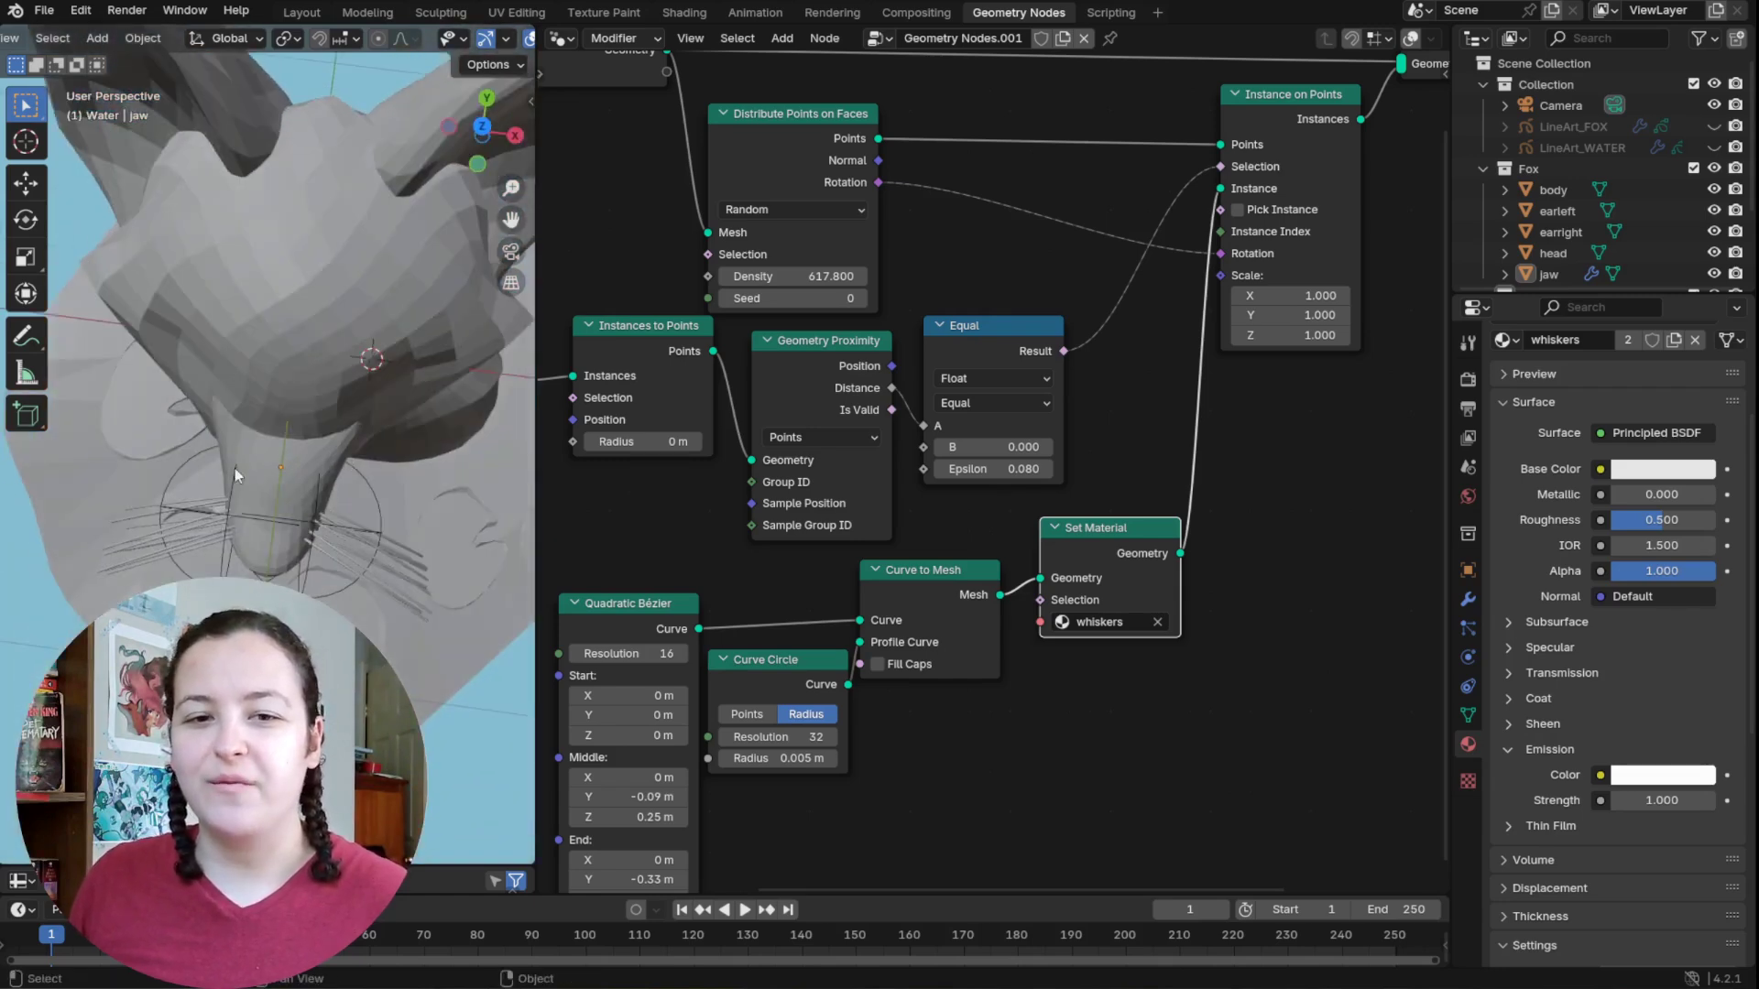
middle_drag(234, 469, 281, 545)
Step: Move the proximity, whisker curve and material nodes down to clear space beneath Distribute Points on Faces
scroll(1164, 478, down, 2)
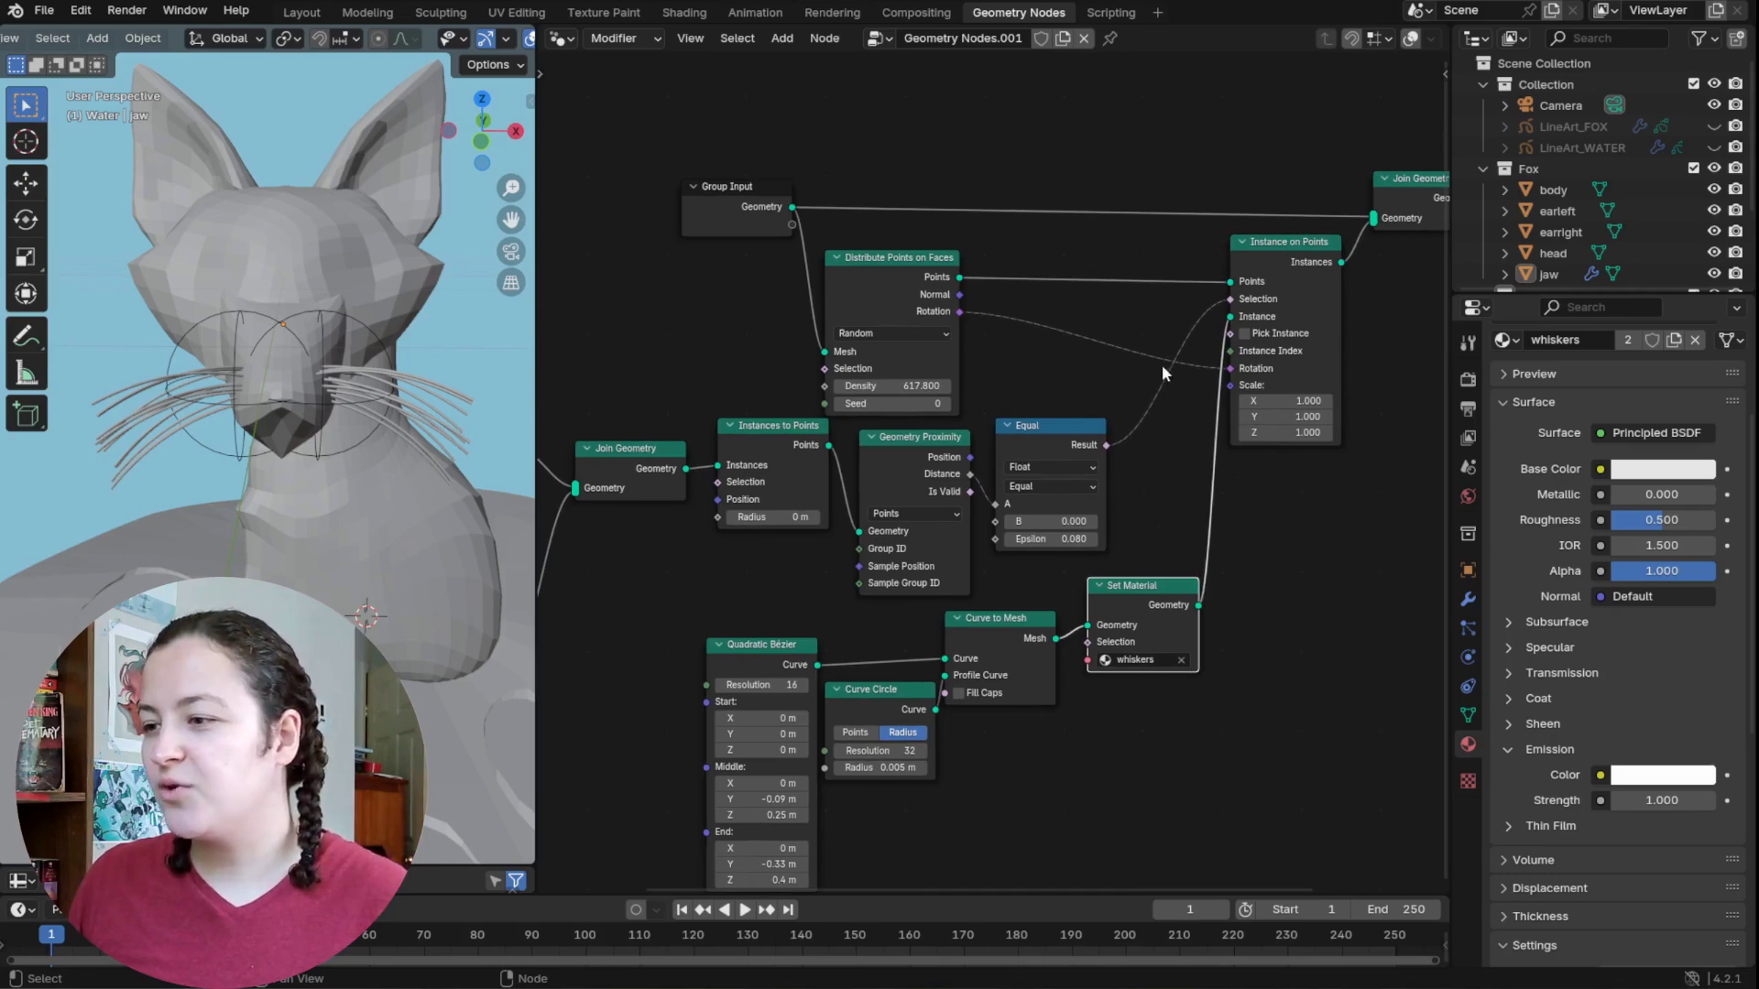
middle_drag(1152, 651, 1198, 561)
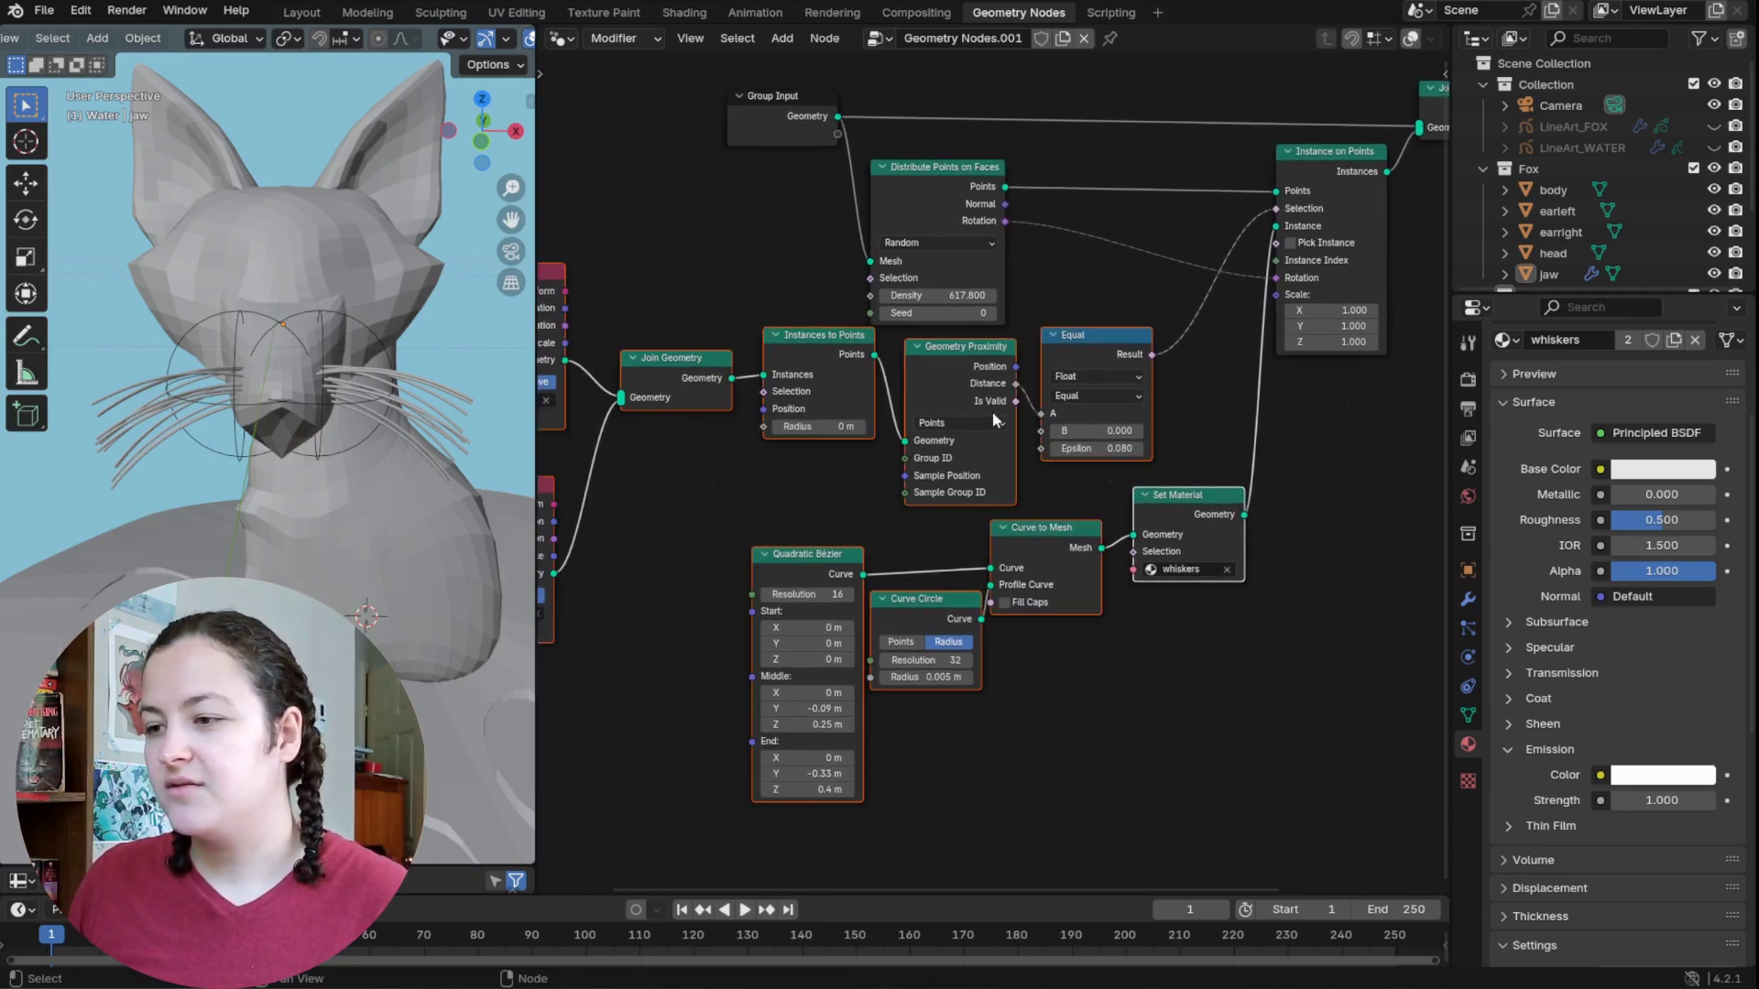
drag(975, 443, 834, 612)
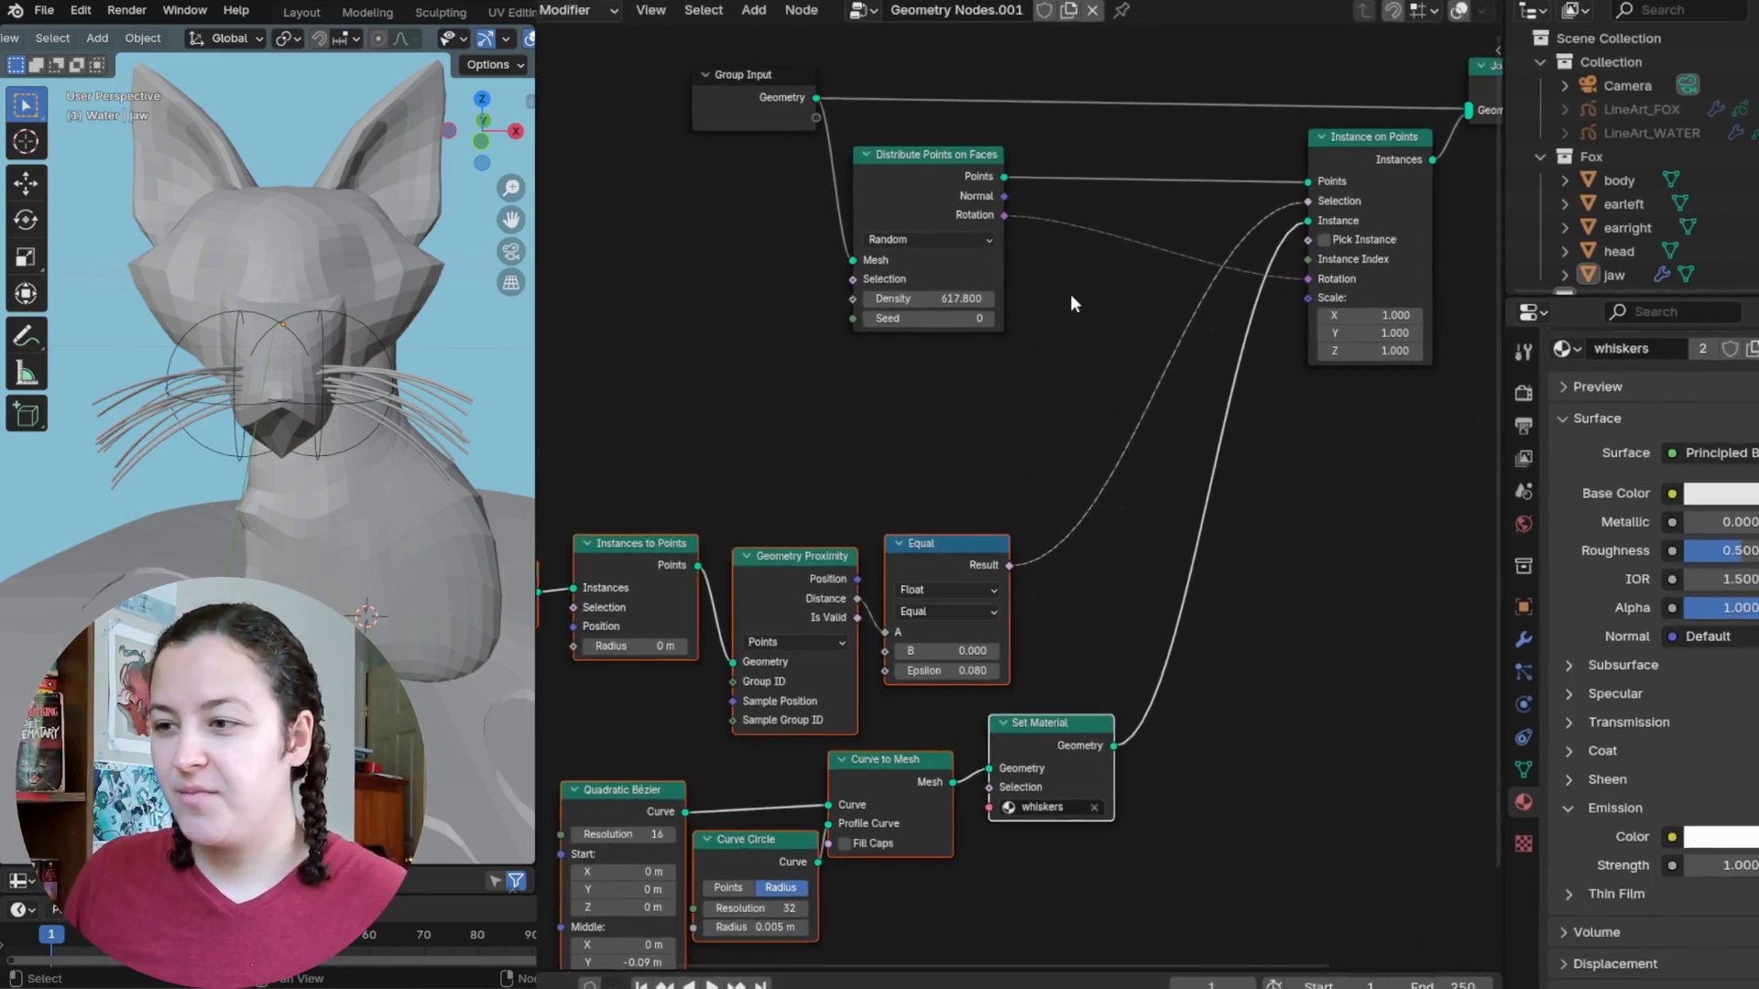
key(shift+a)
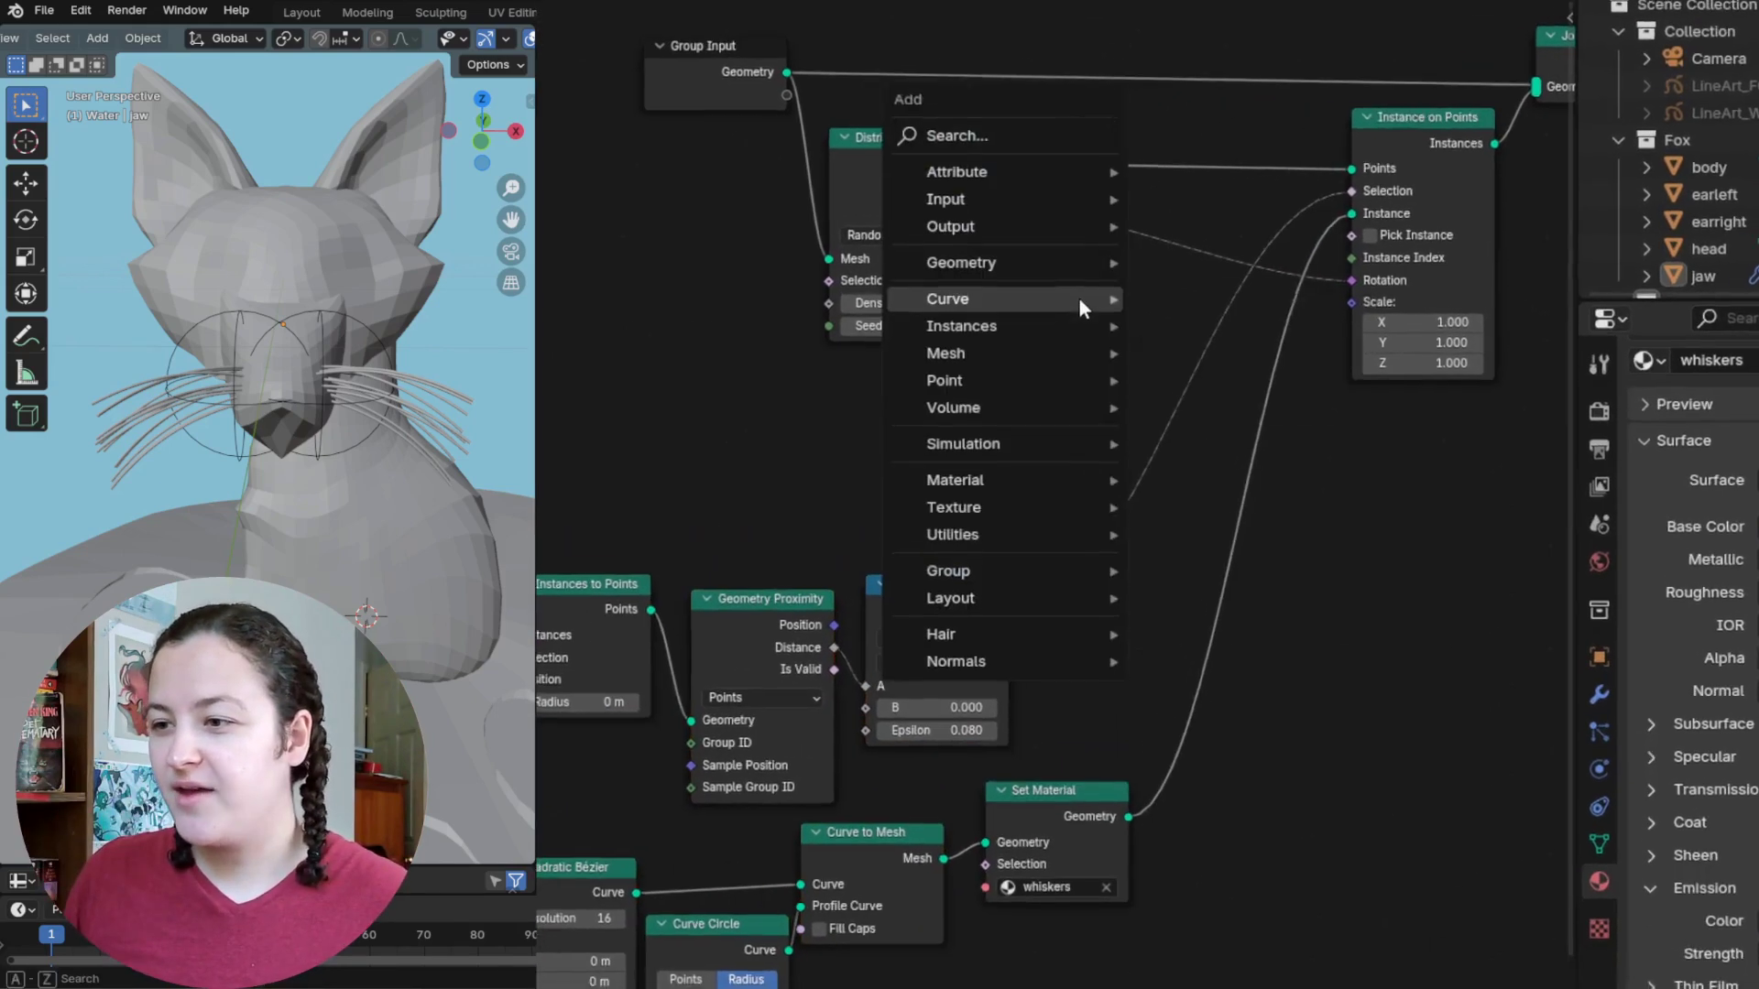
click(1091, 140)
text(ad)
key(Escape)
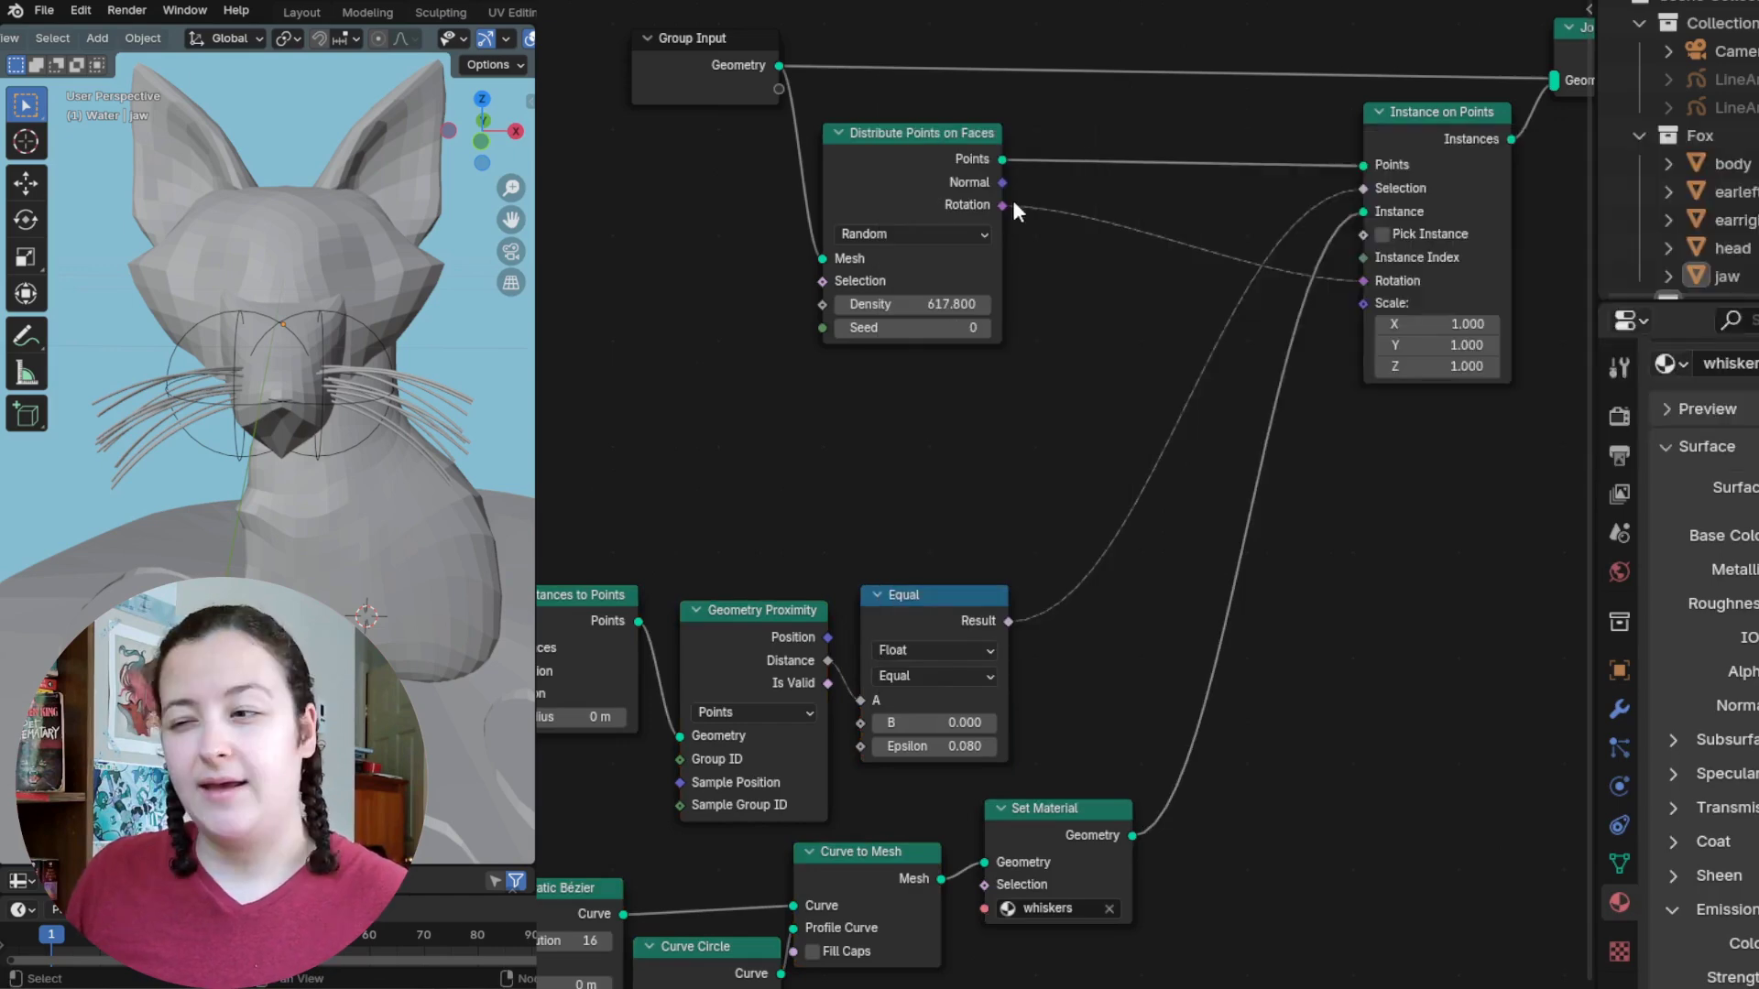
Step: Insert a Vector Math Add node between Distribute Points on Faces' Rotation output and Instance on Points' Rotation input
drag(1048, 244, 1144, 312)
text(add)
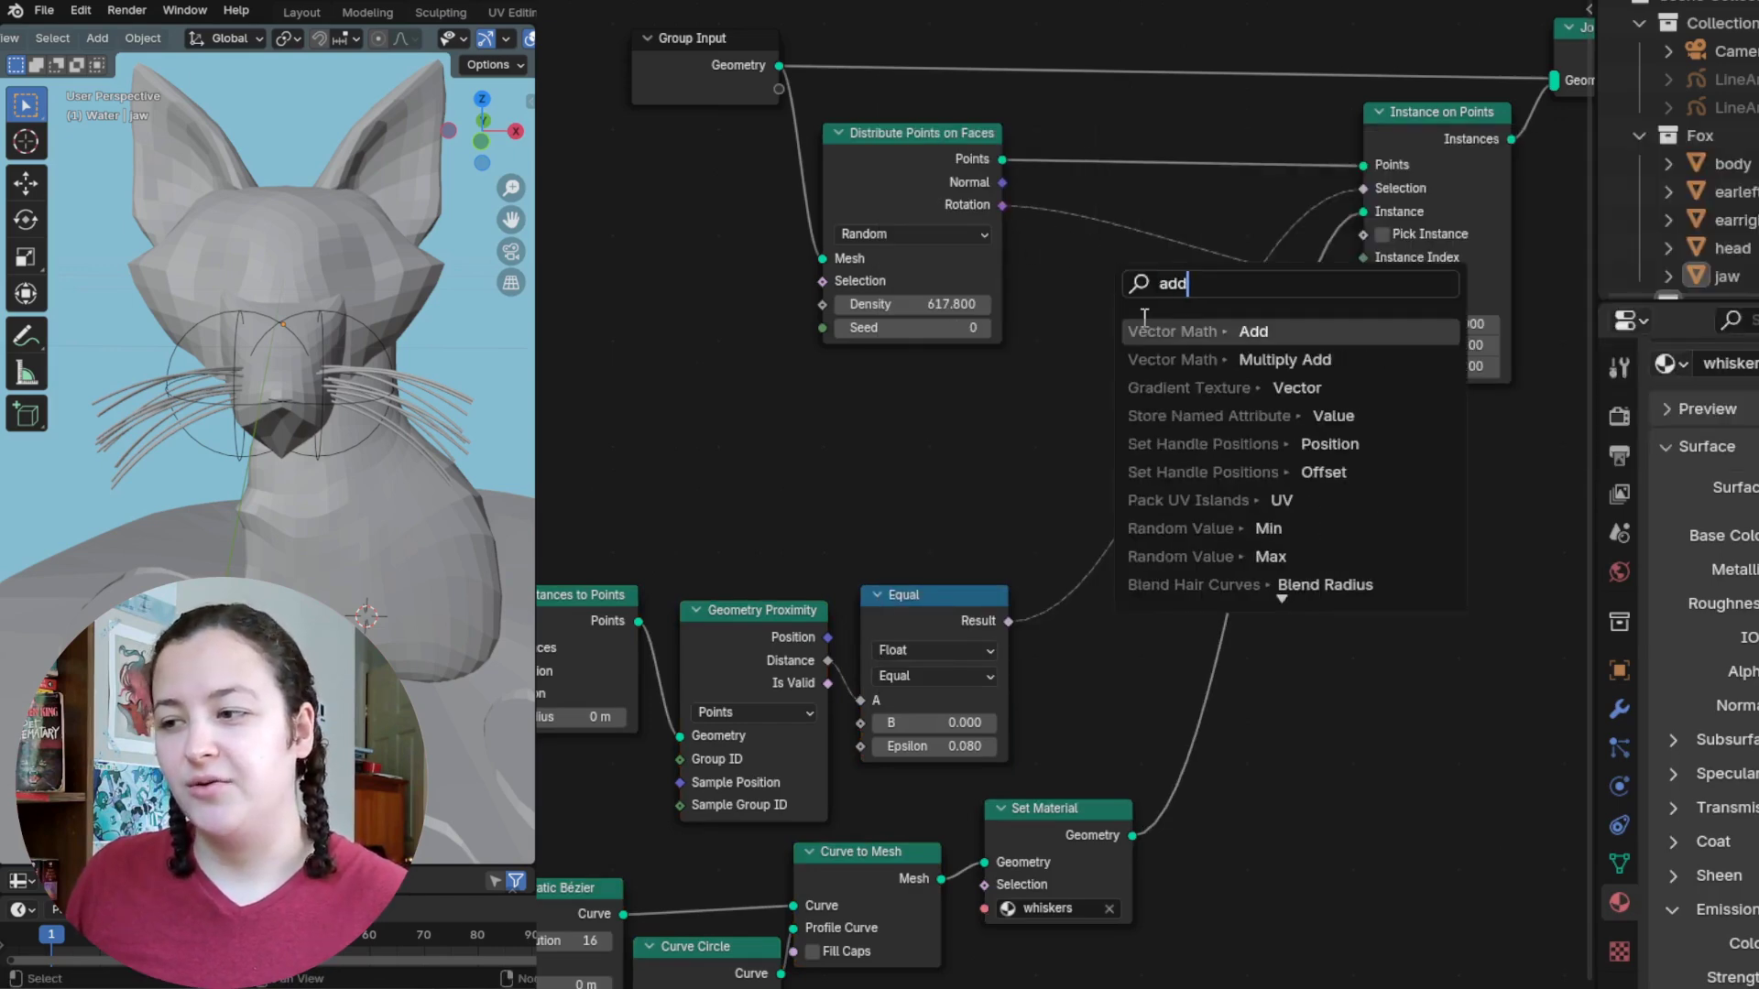
key(Return)
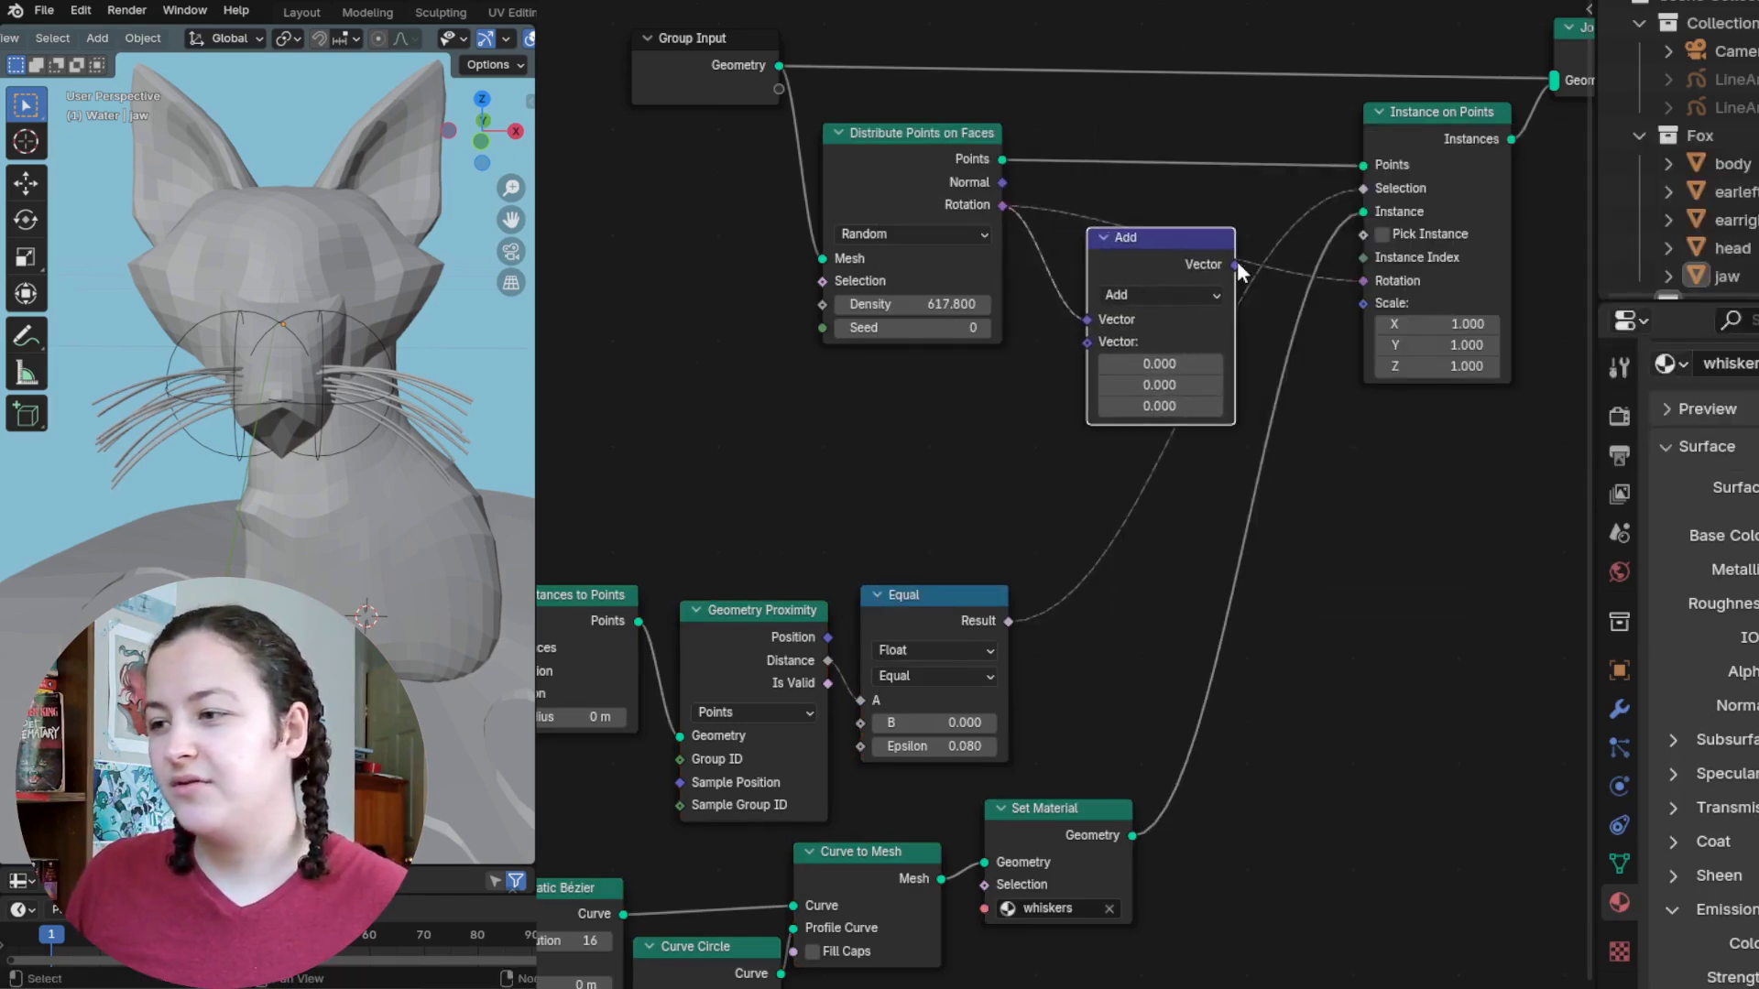
drag(1360, 302, 1359, 282)
Step: Feed the Add node's second vector from a vector Random Value node with Min -0.460, -0.520, -0.160 and Max 0.220, 1.610, 0.530
drag(1084, 344, 881, 432)
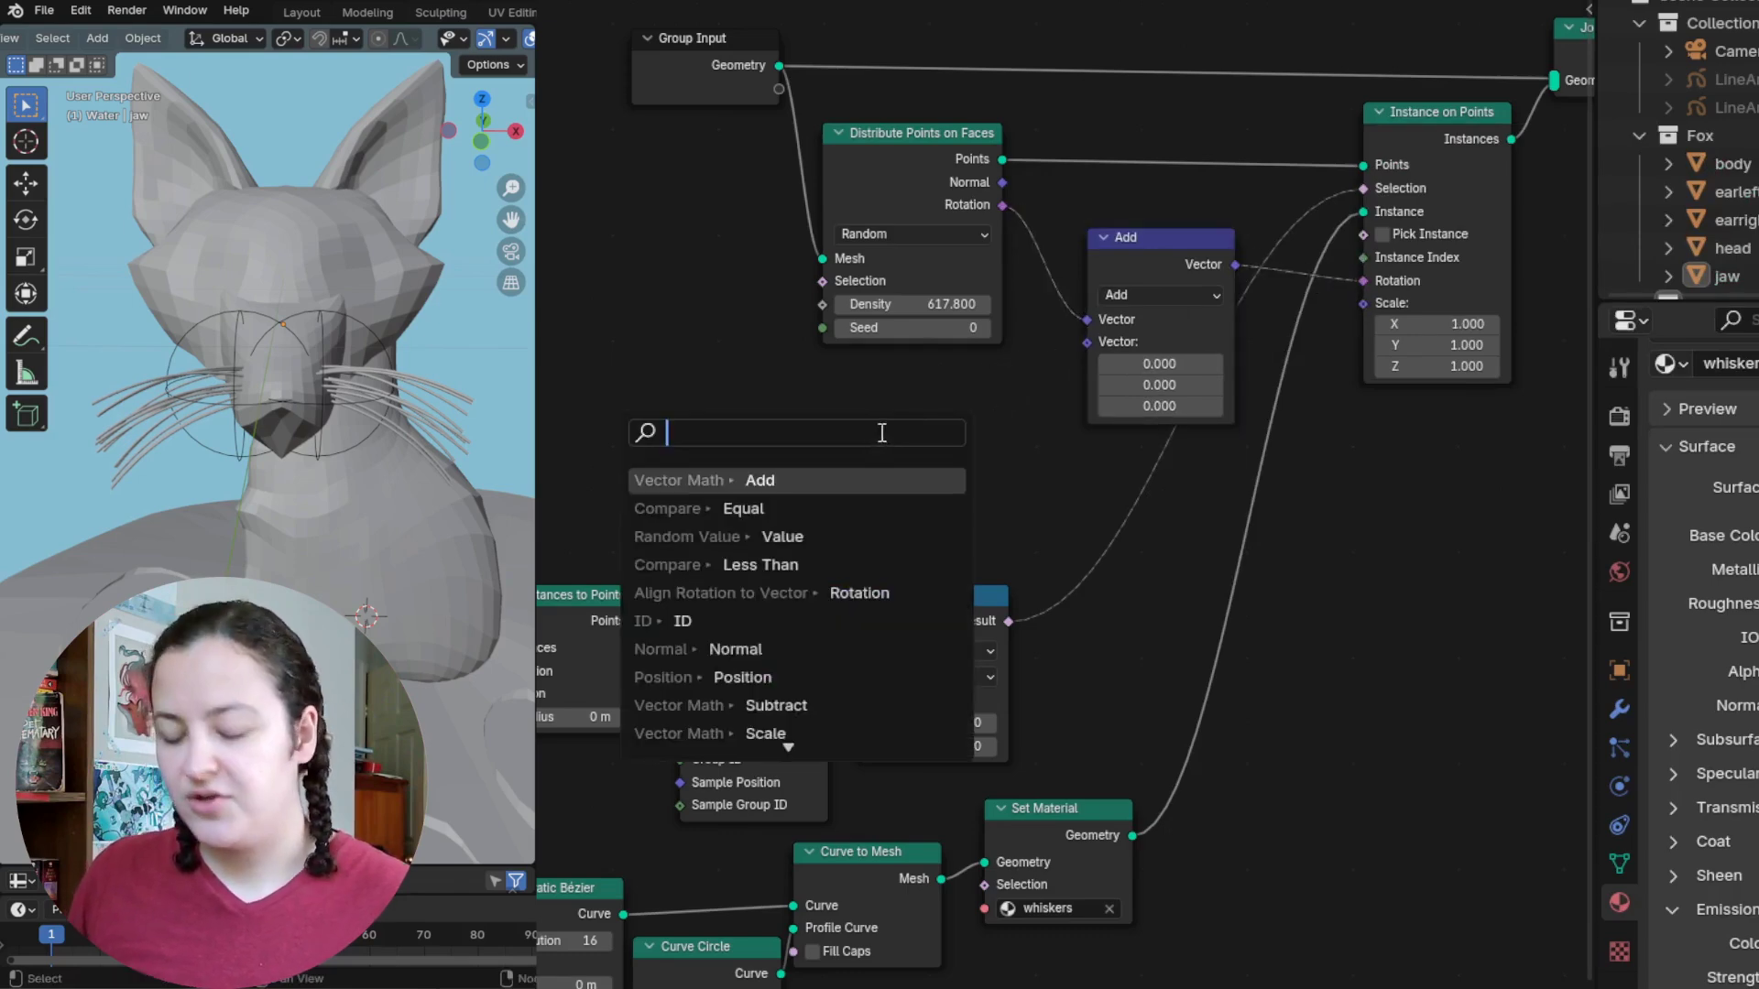
text(random)
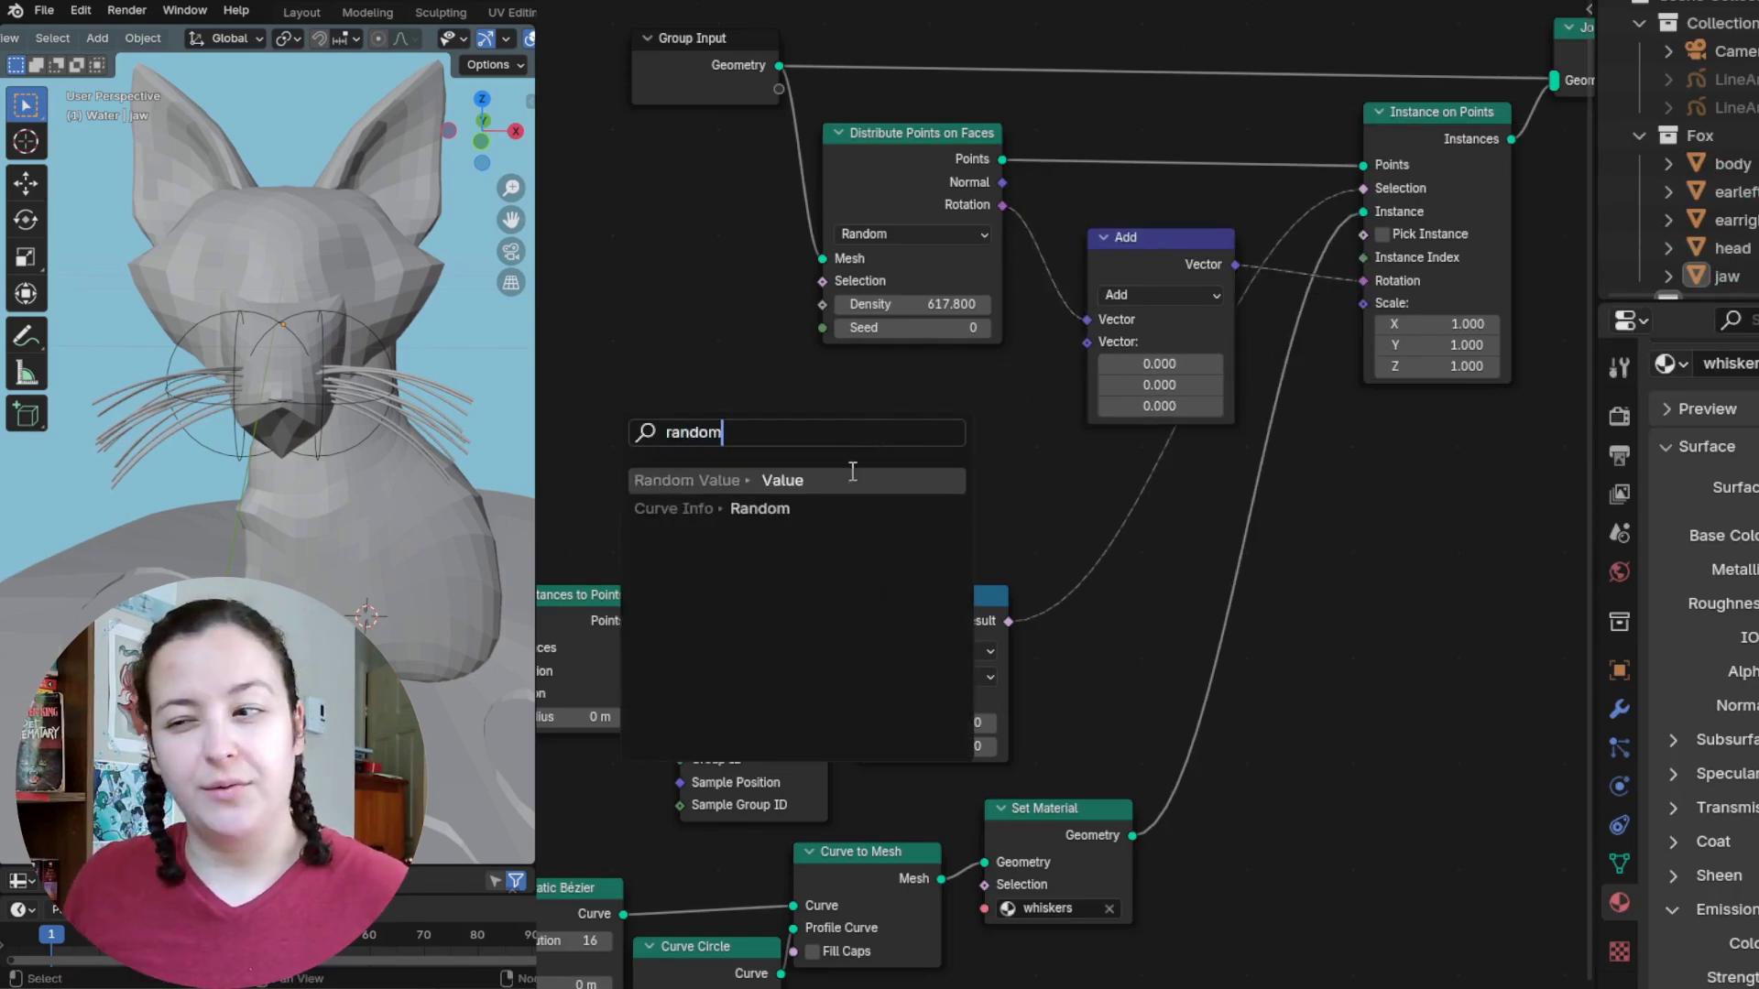
click(852, 475)
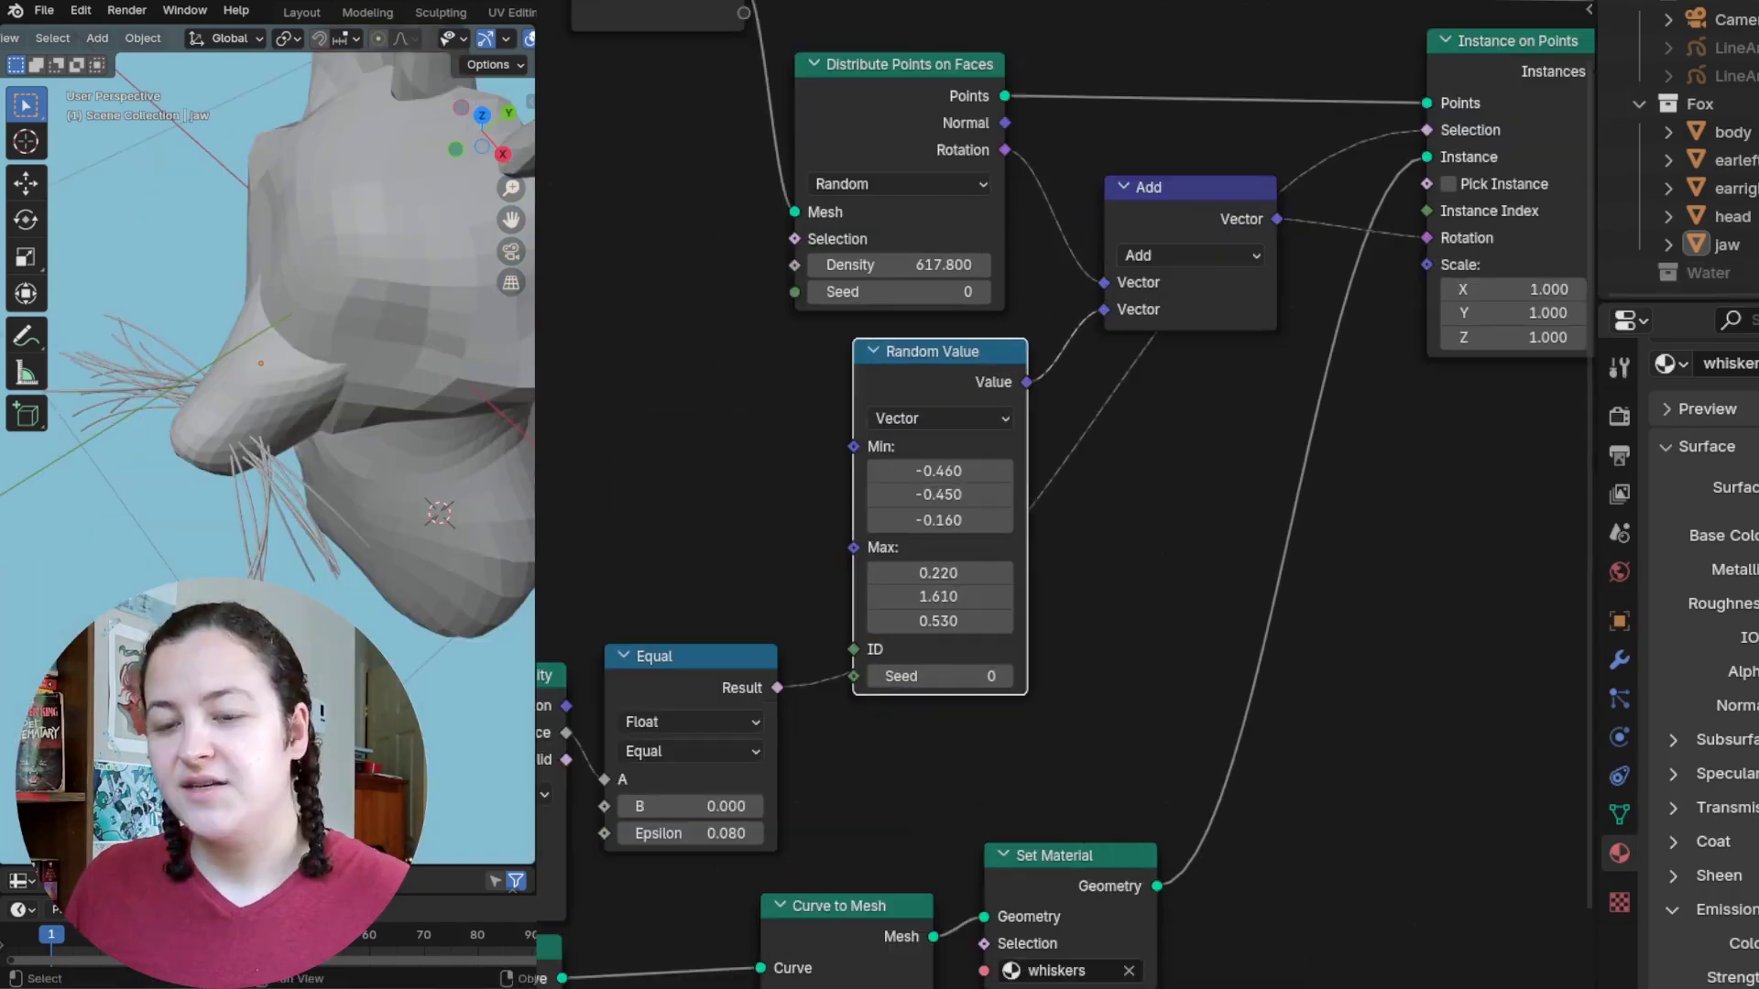
middle_drag(348, 550, 438, 717)
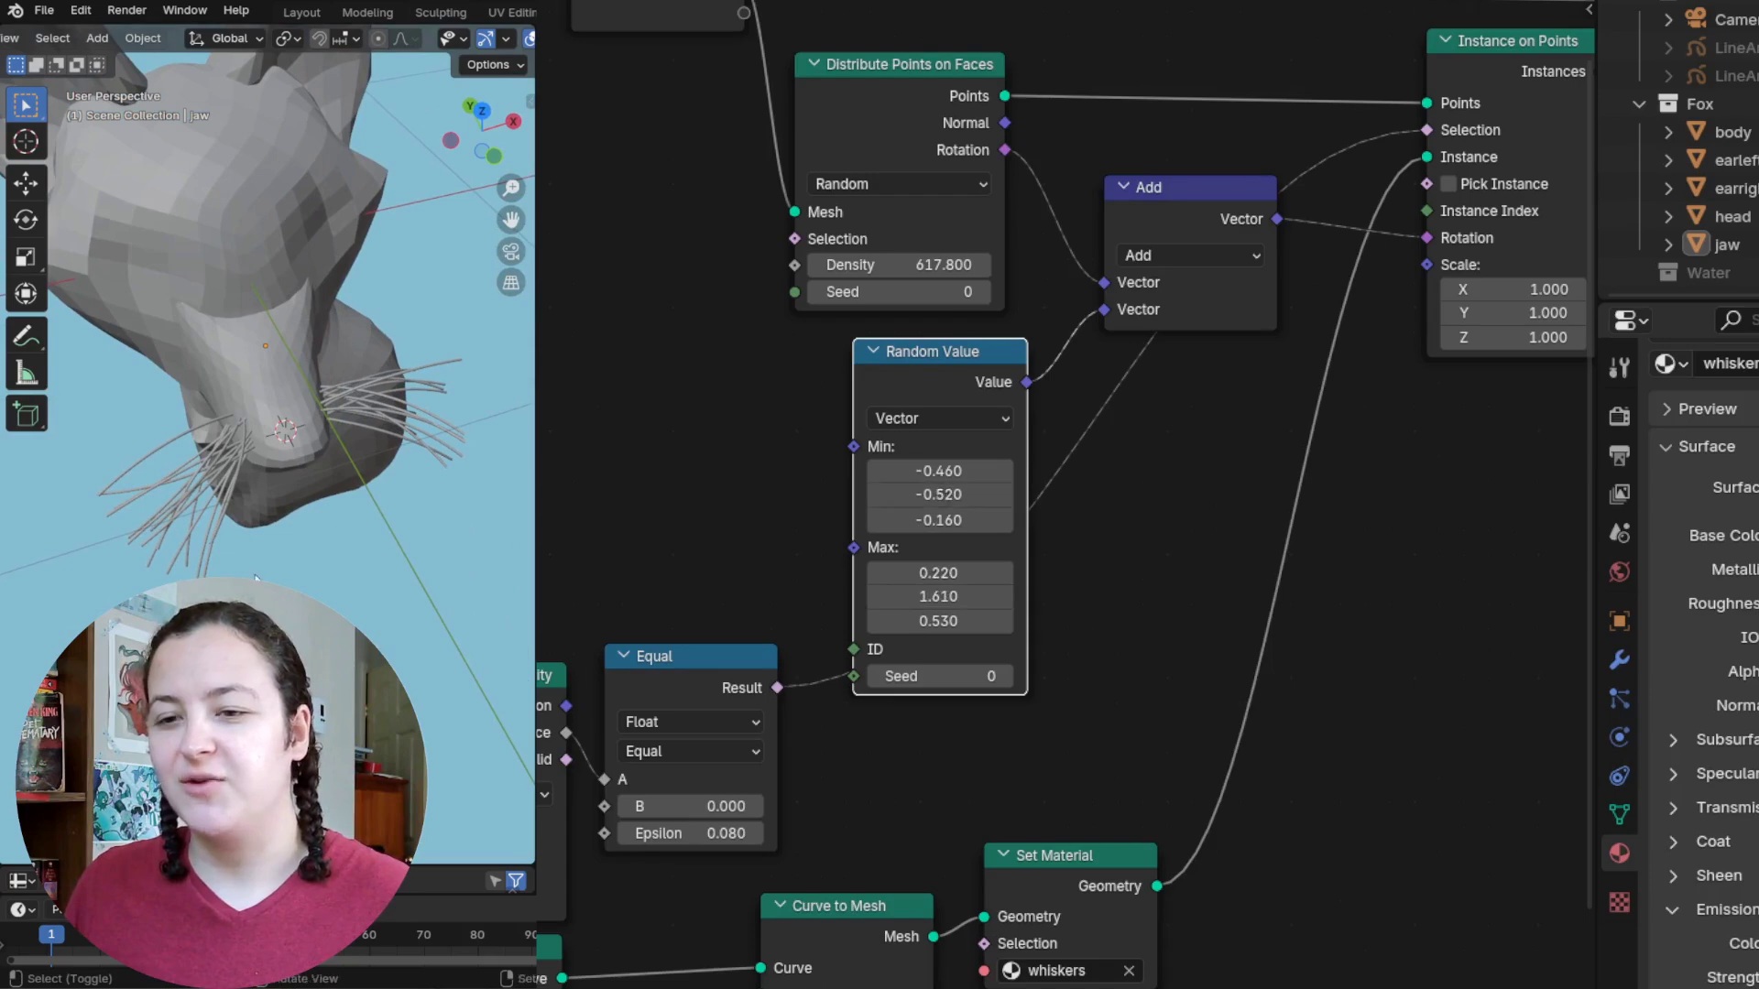
middle_drag(256, 577, 201, 466)
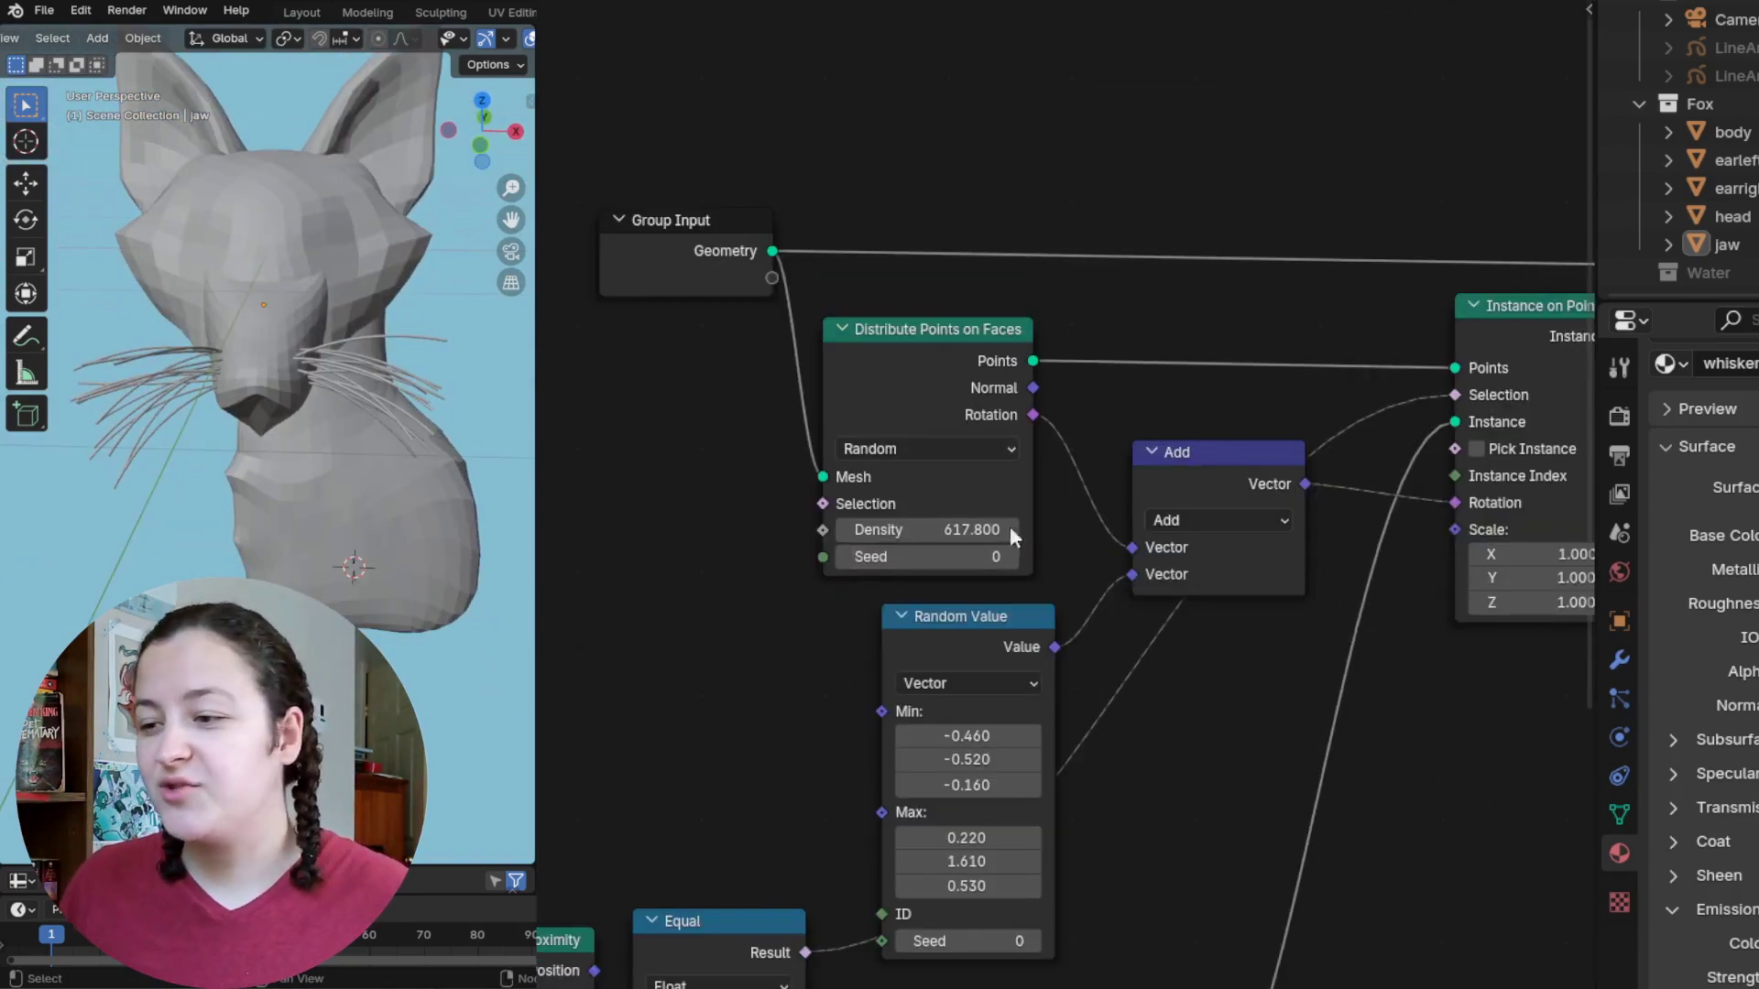
Step: Set the Distribute Points on Faces seed to 2 to vary the whisker placement
click(1011, 557)
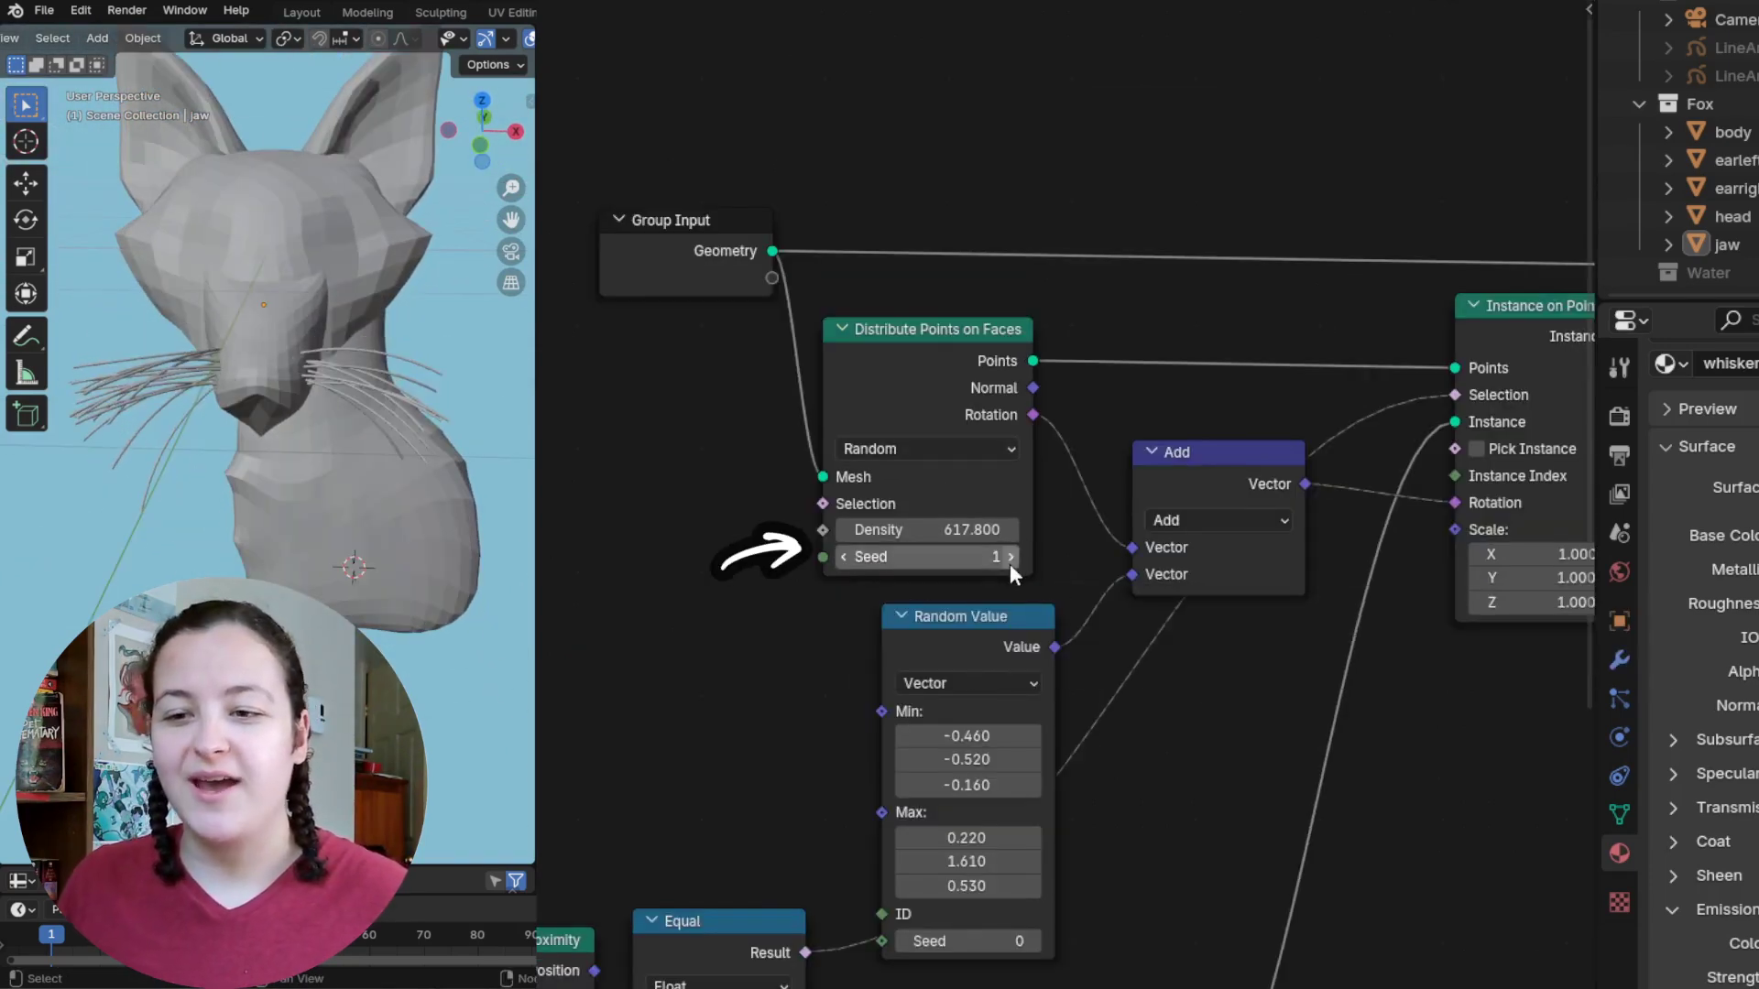
click(1011, 557)
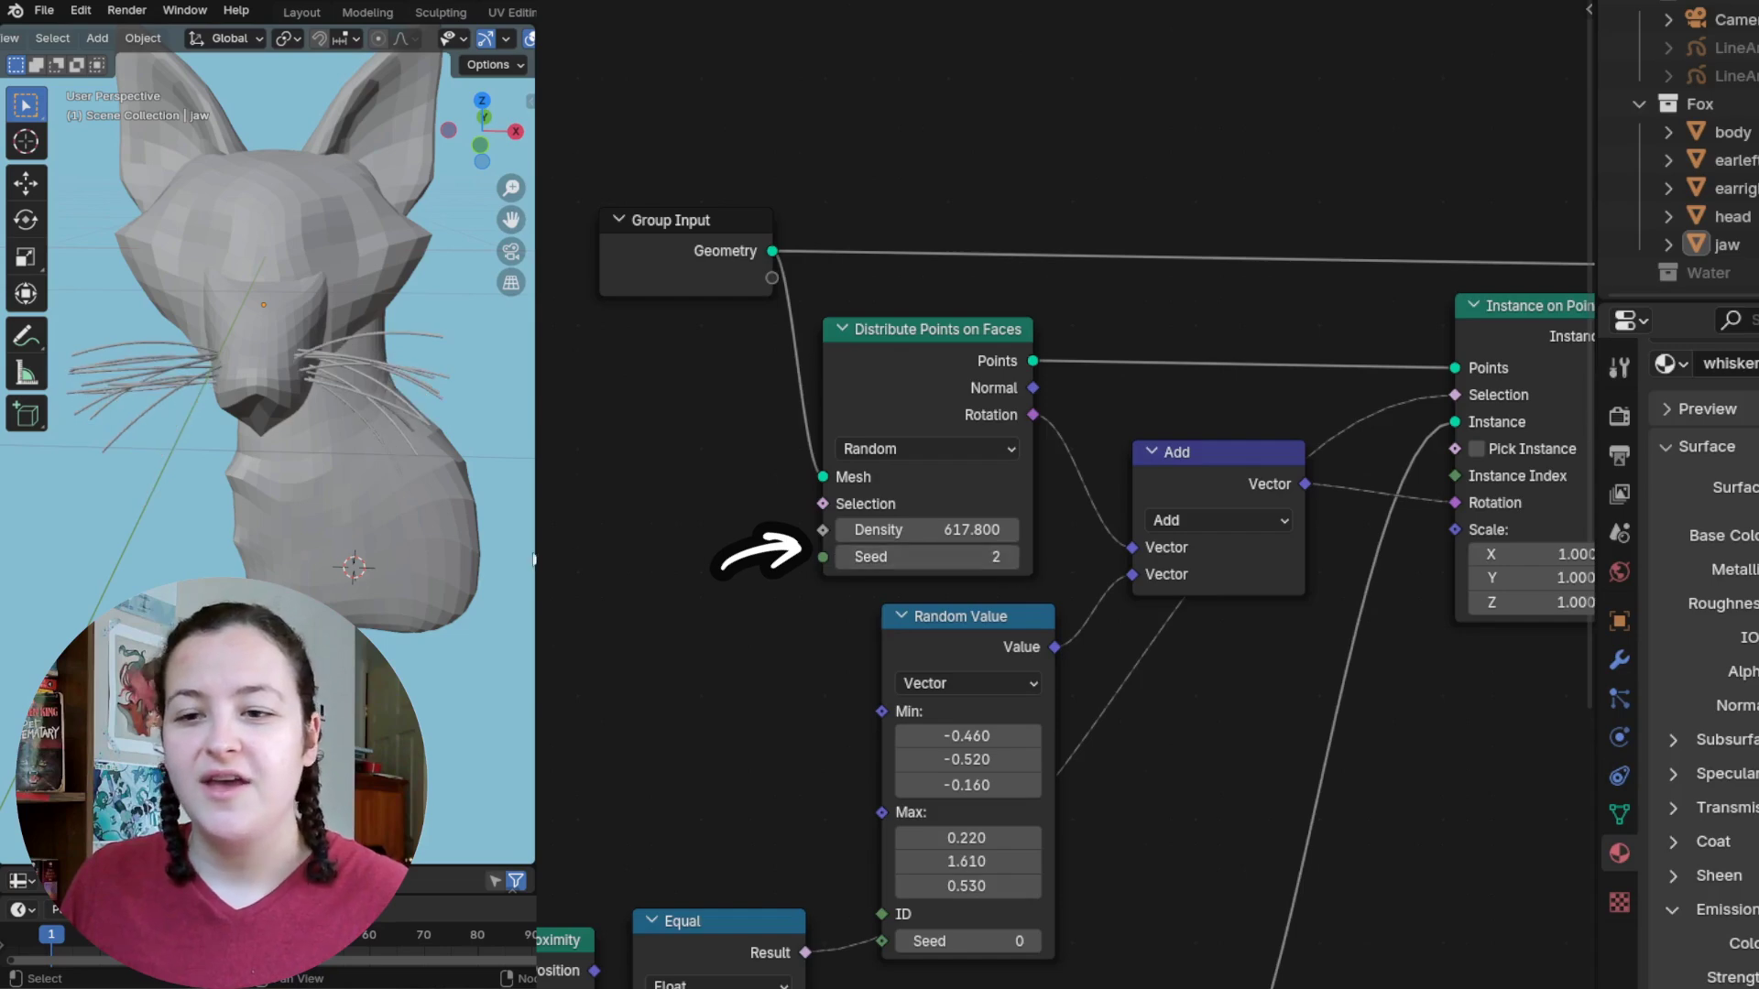
mouse_move(533, 559)
middle_down()
mouse_move(458, 687)
mouse_move(533, 584)
middle_up()
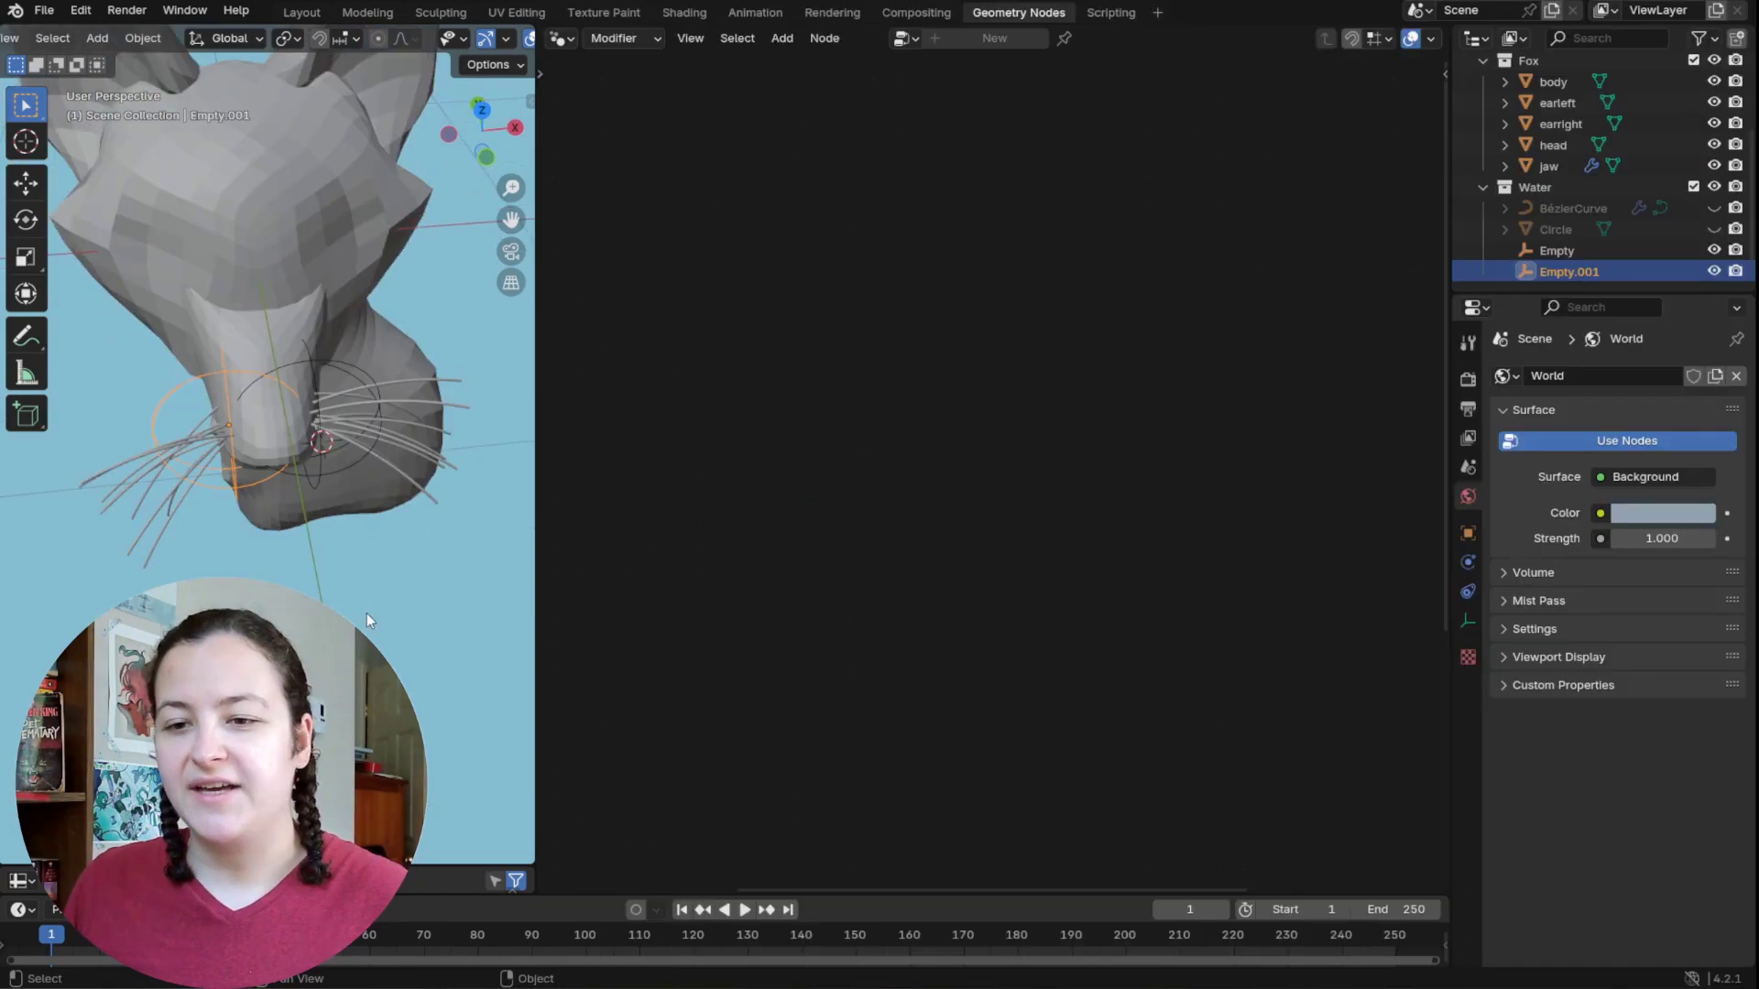
Step: Move Empty.001 outward and slightly down beside the muzzle to reposition the whiskers on that side
key(g)
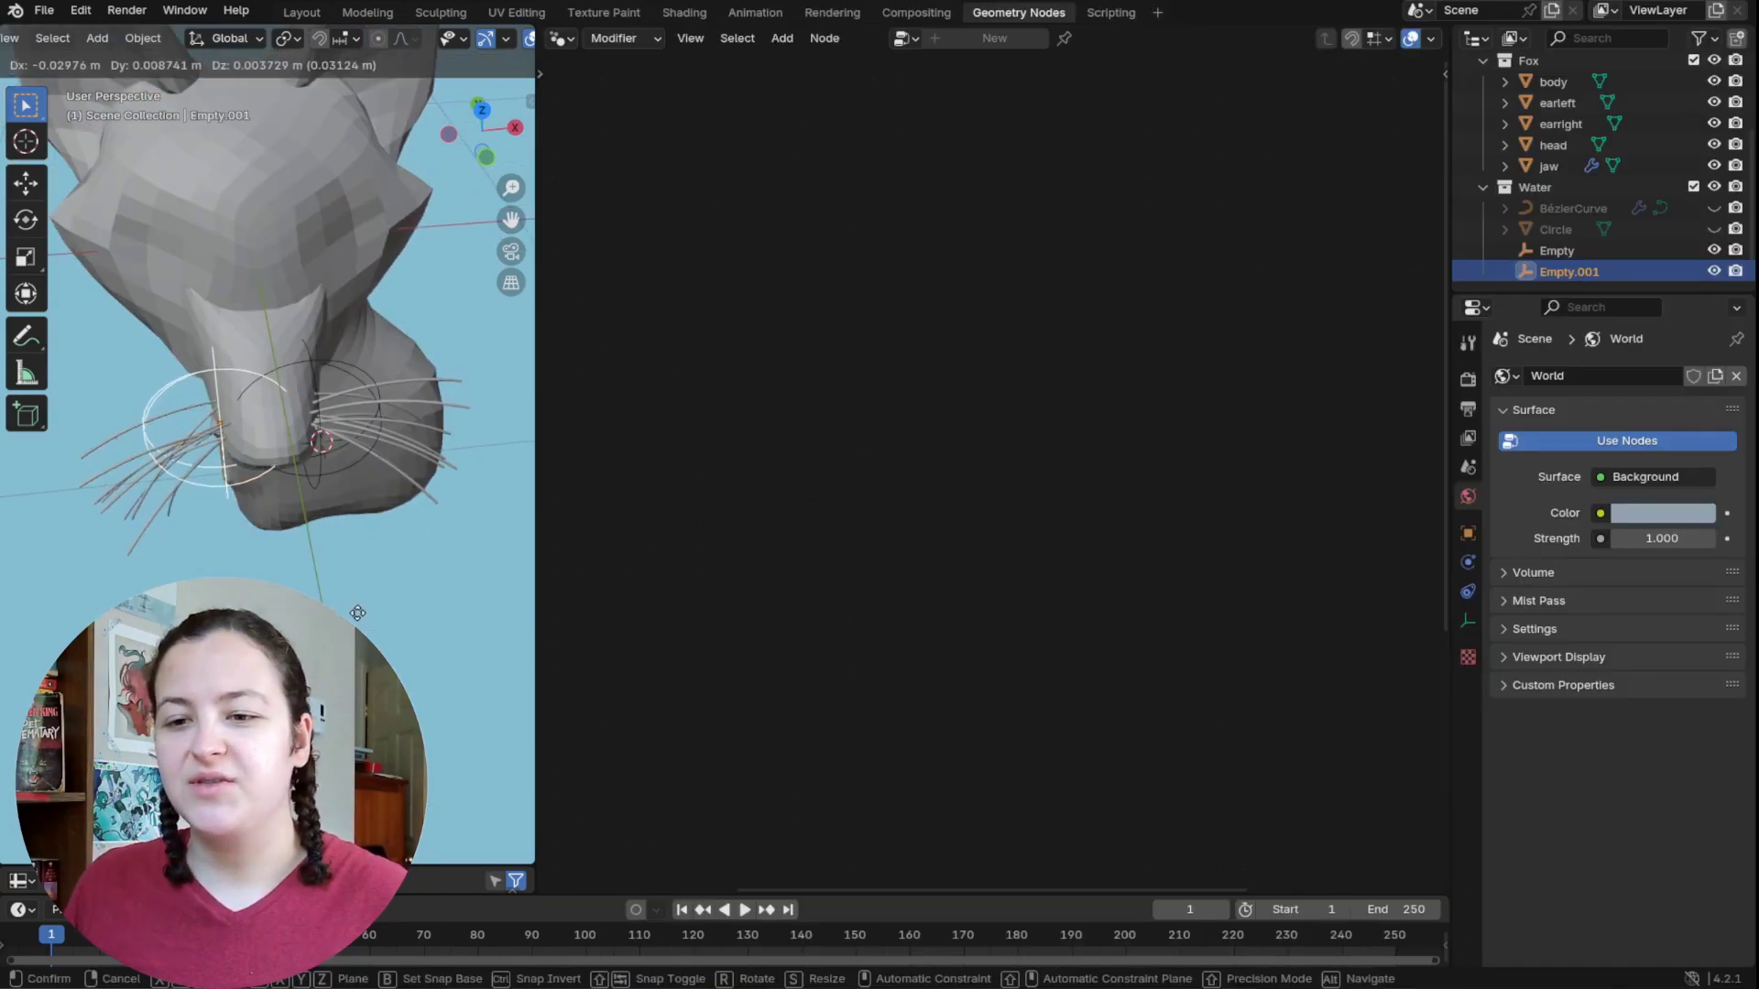
click(274, 596)
middle_drag(275, 595, 459, 581)
key(g)
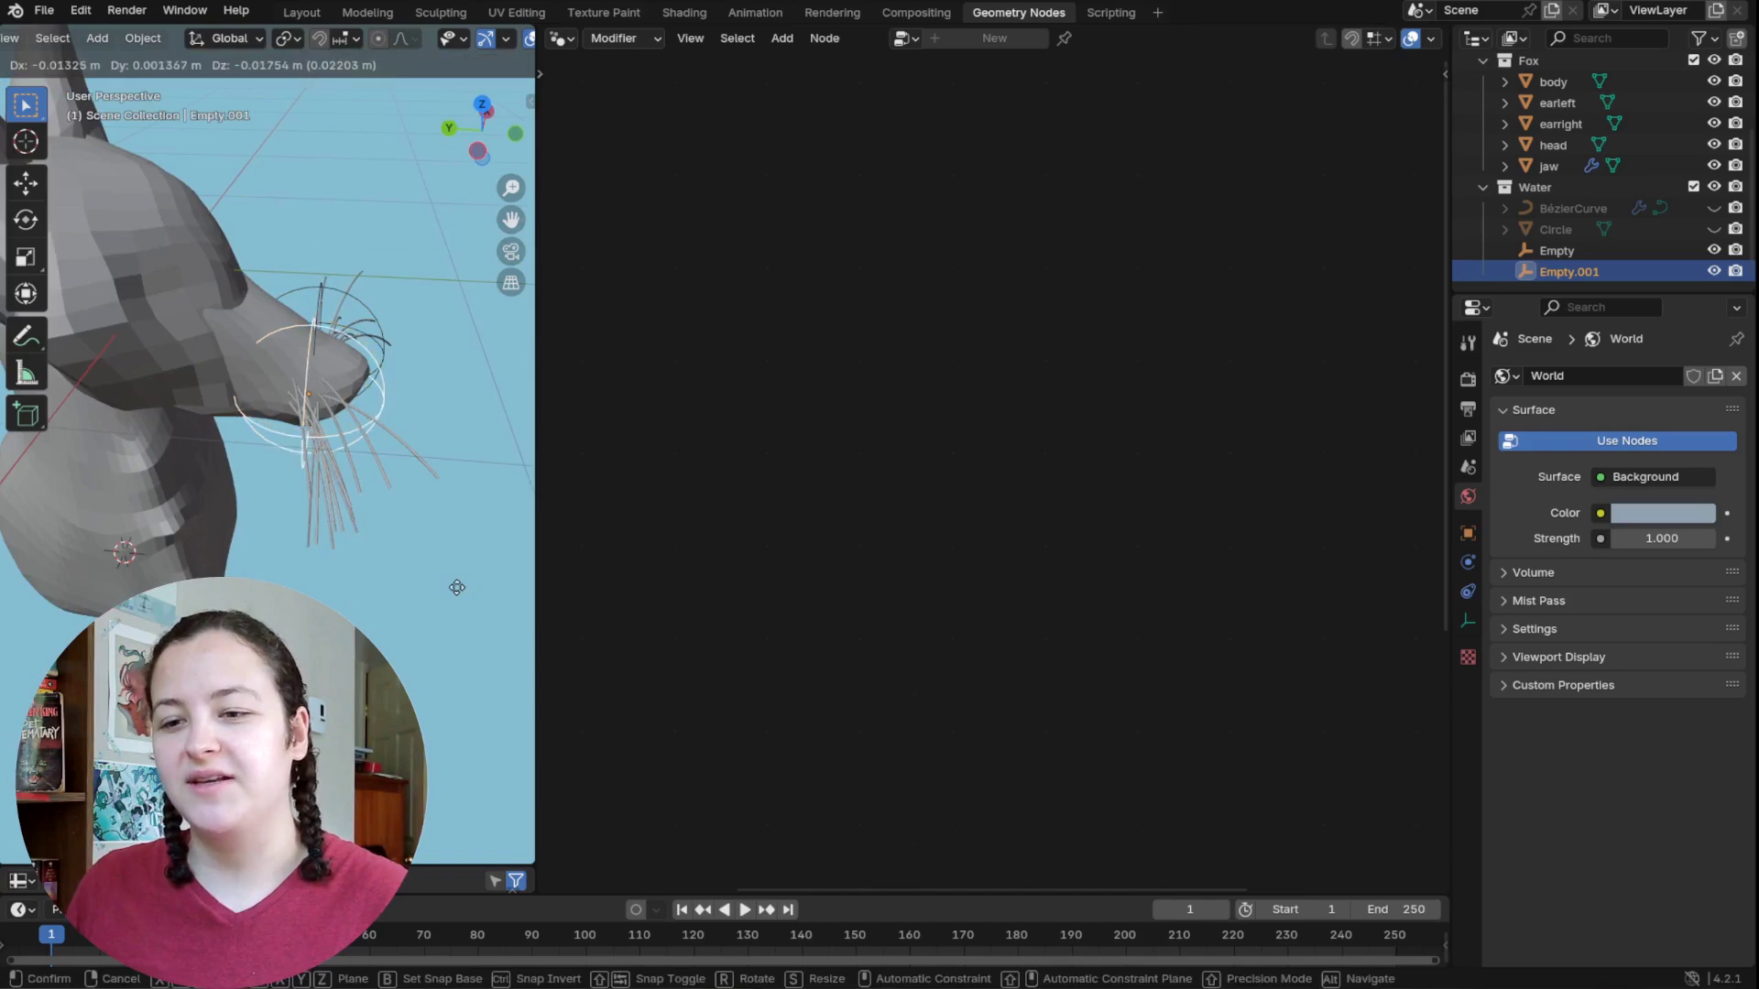
click(457, 587)
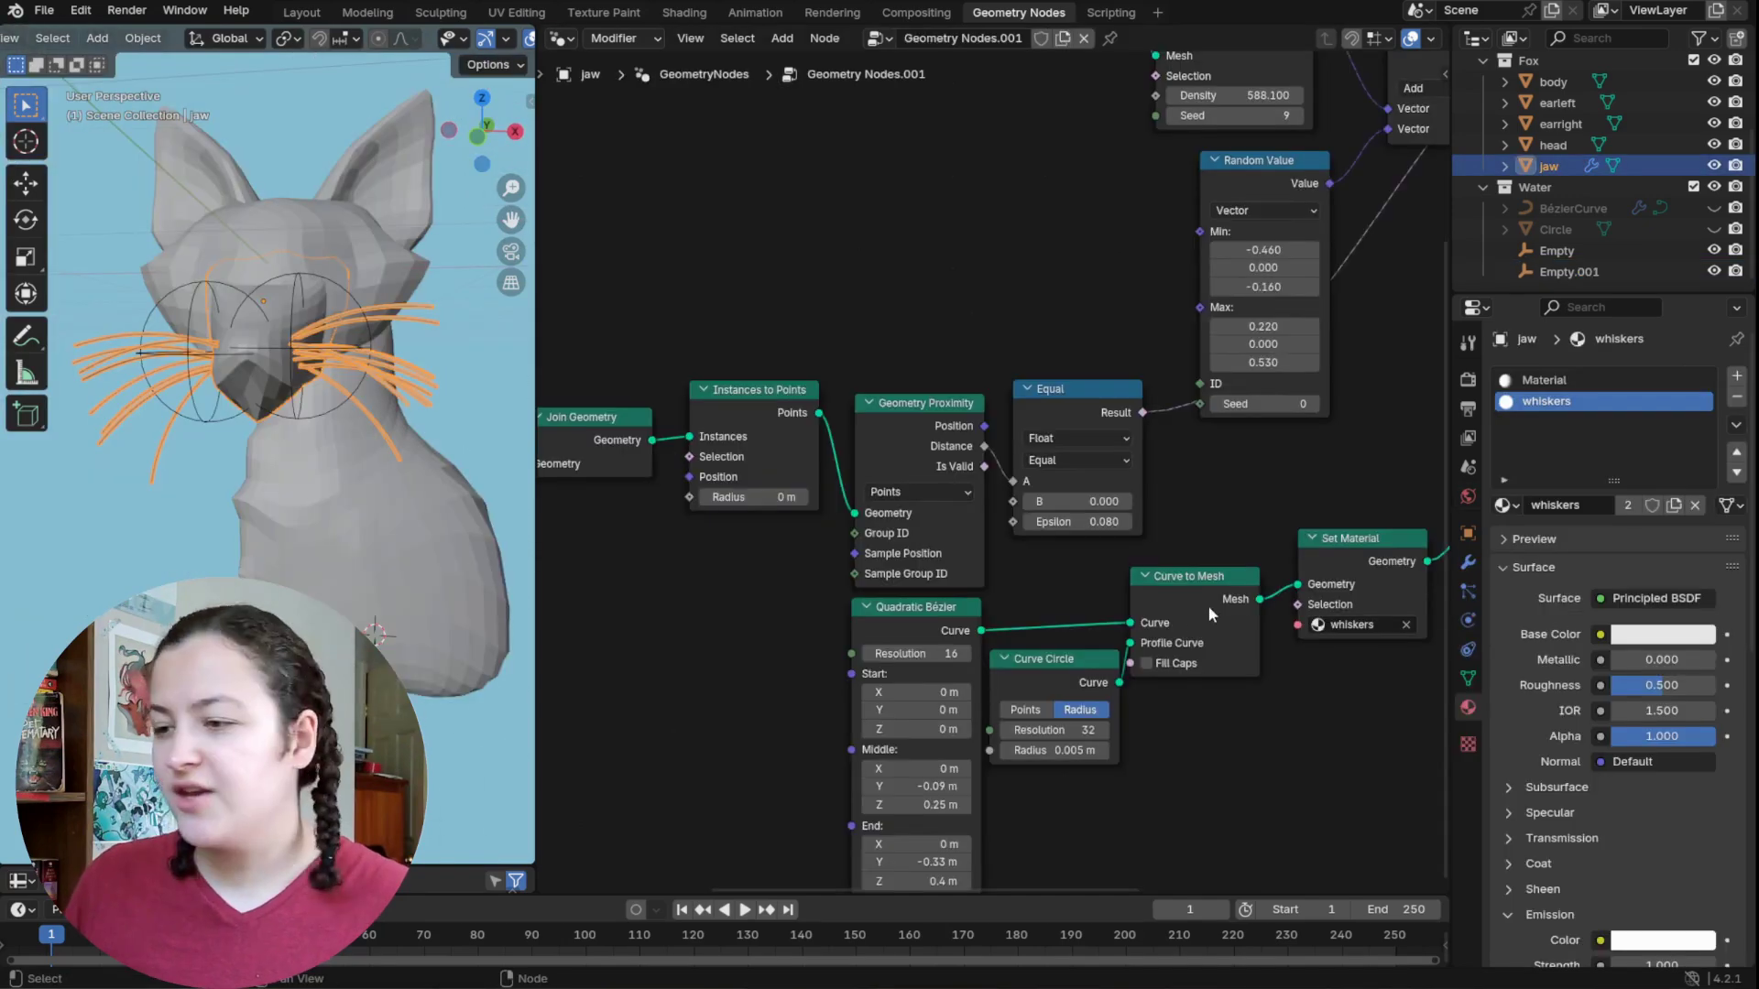
Step: Hide the viewport overlays and adjust the Equal node's Epsilon around 0.080 to tune the area where whiskers grow
middle_drag(1063, 564, 923, 556)
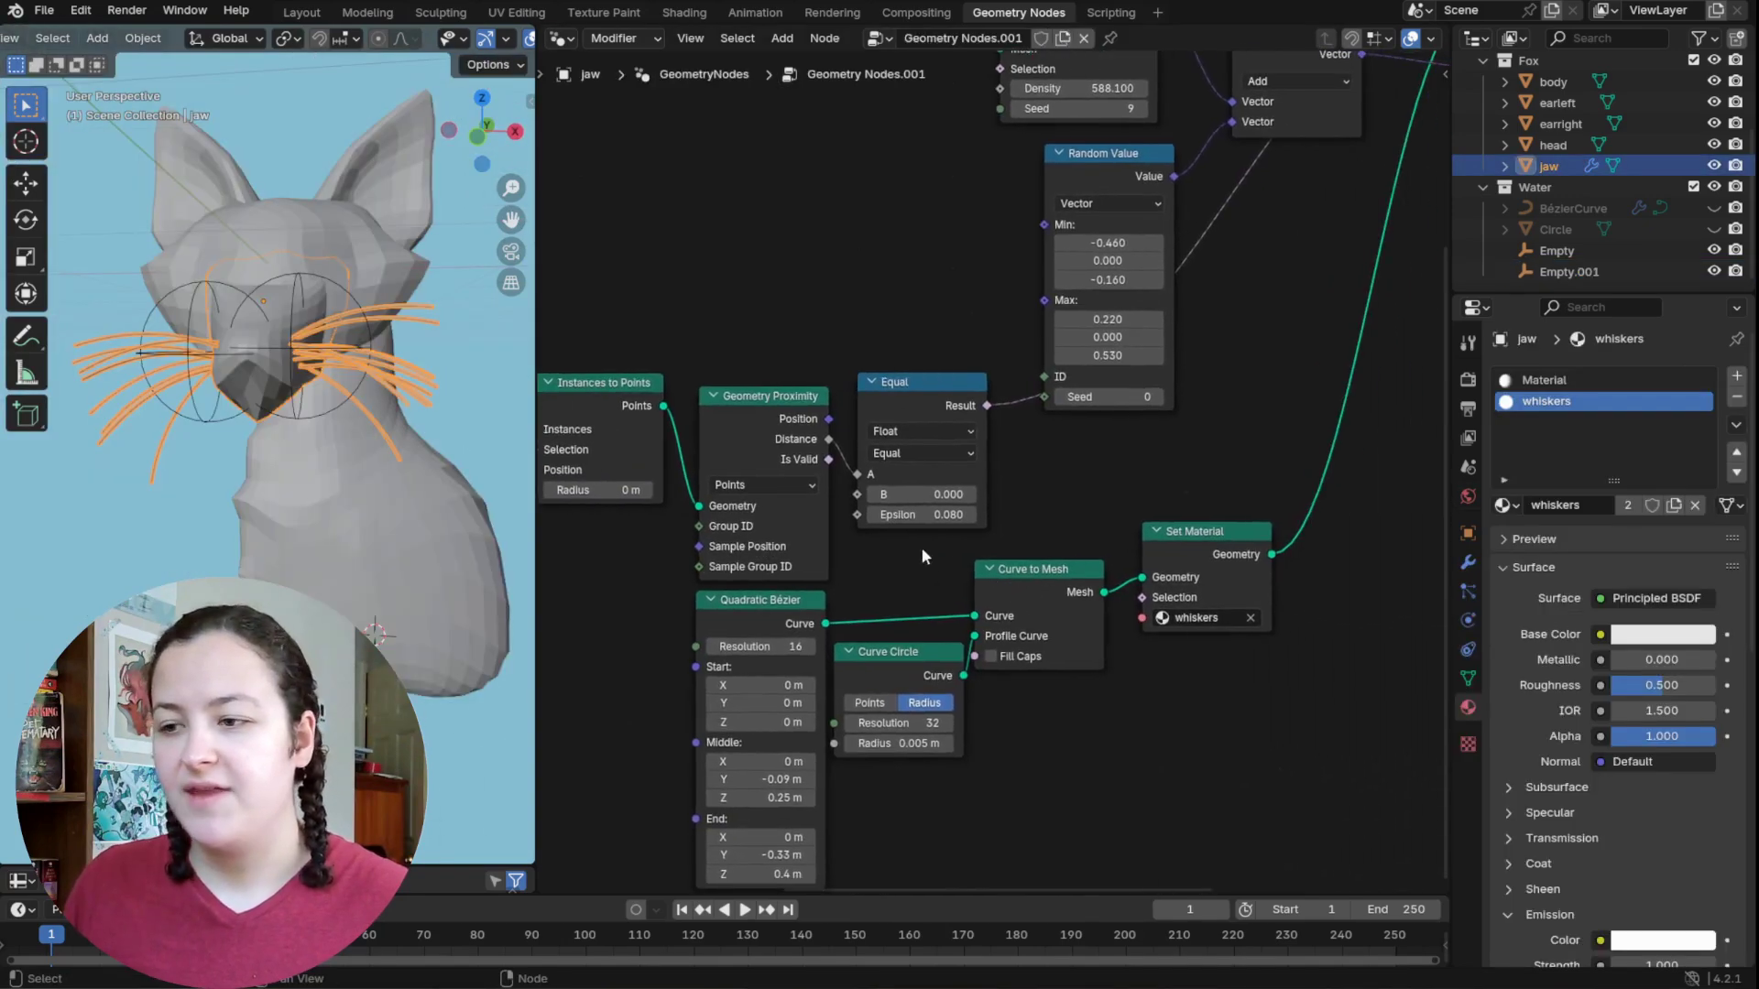
middle_drag(473, 480, 295, 459)
key(shift+alt+z)
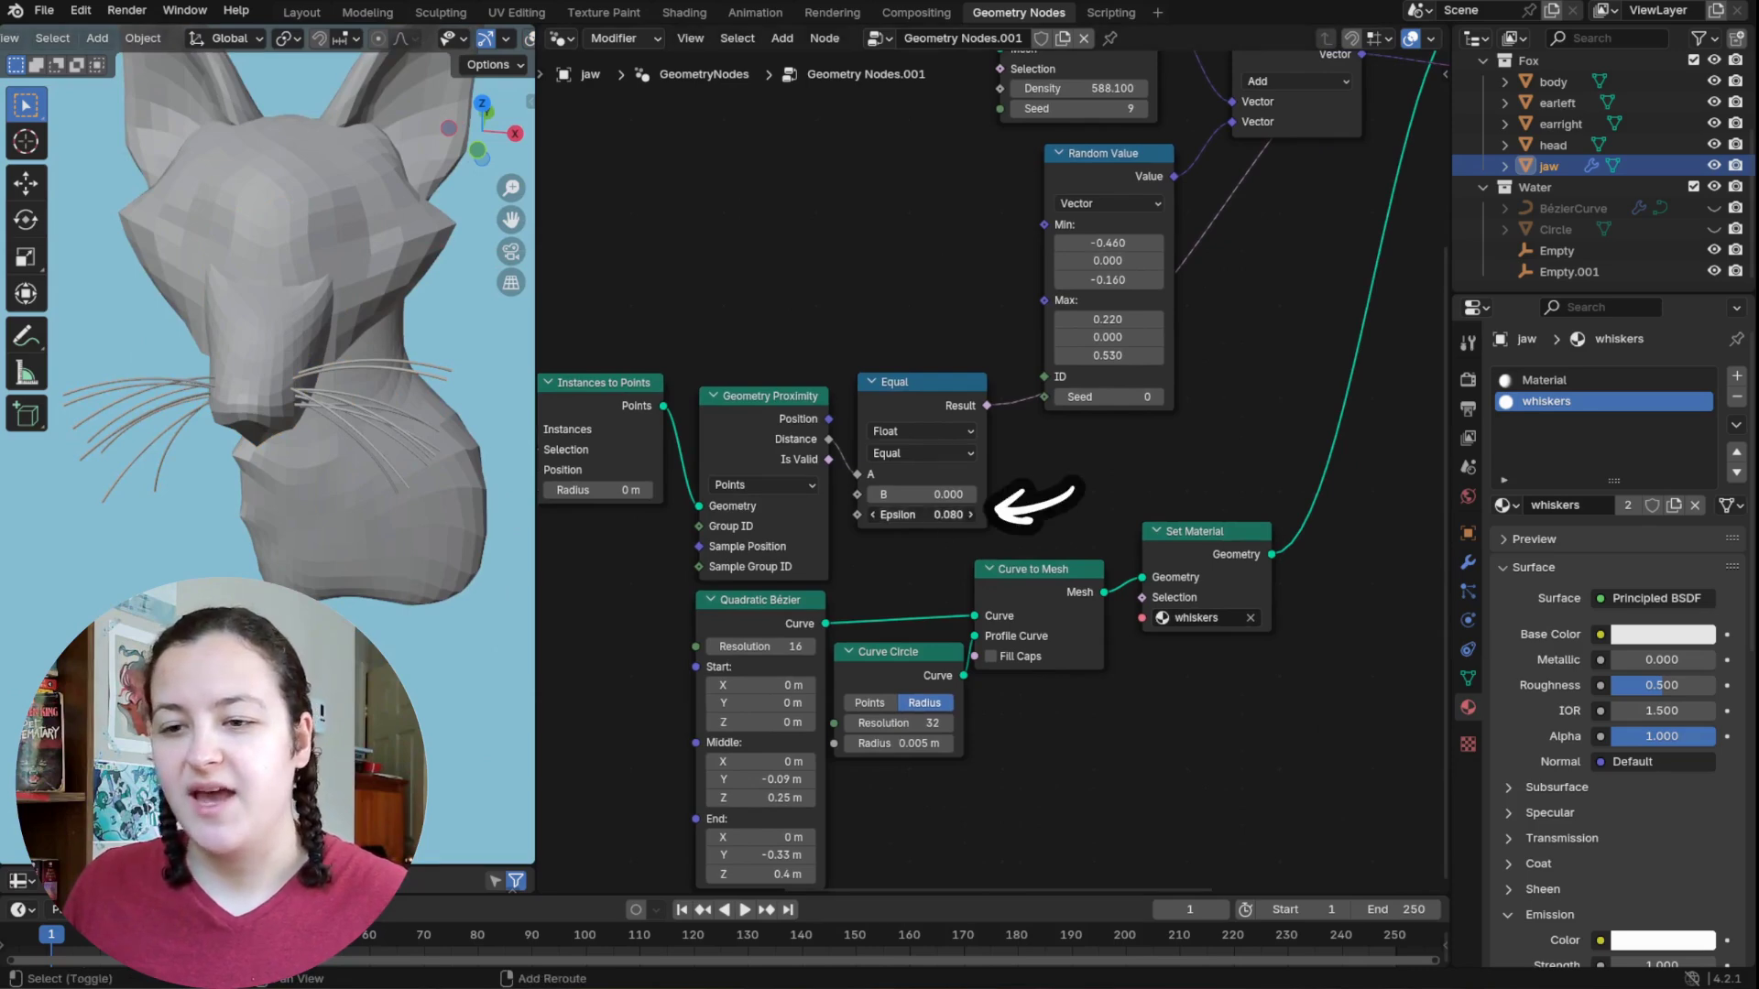
drag(921, 515, 953, 515)
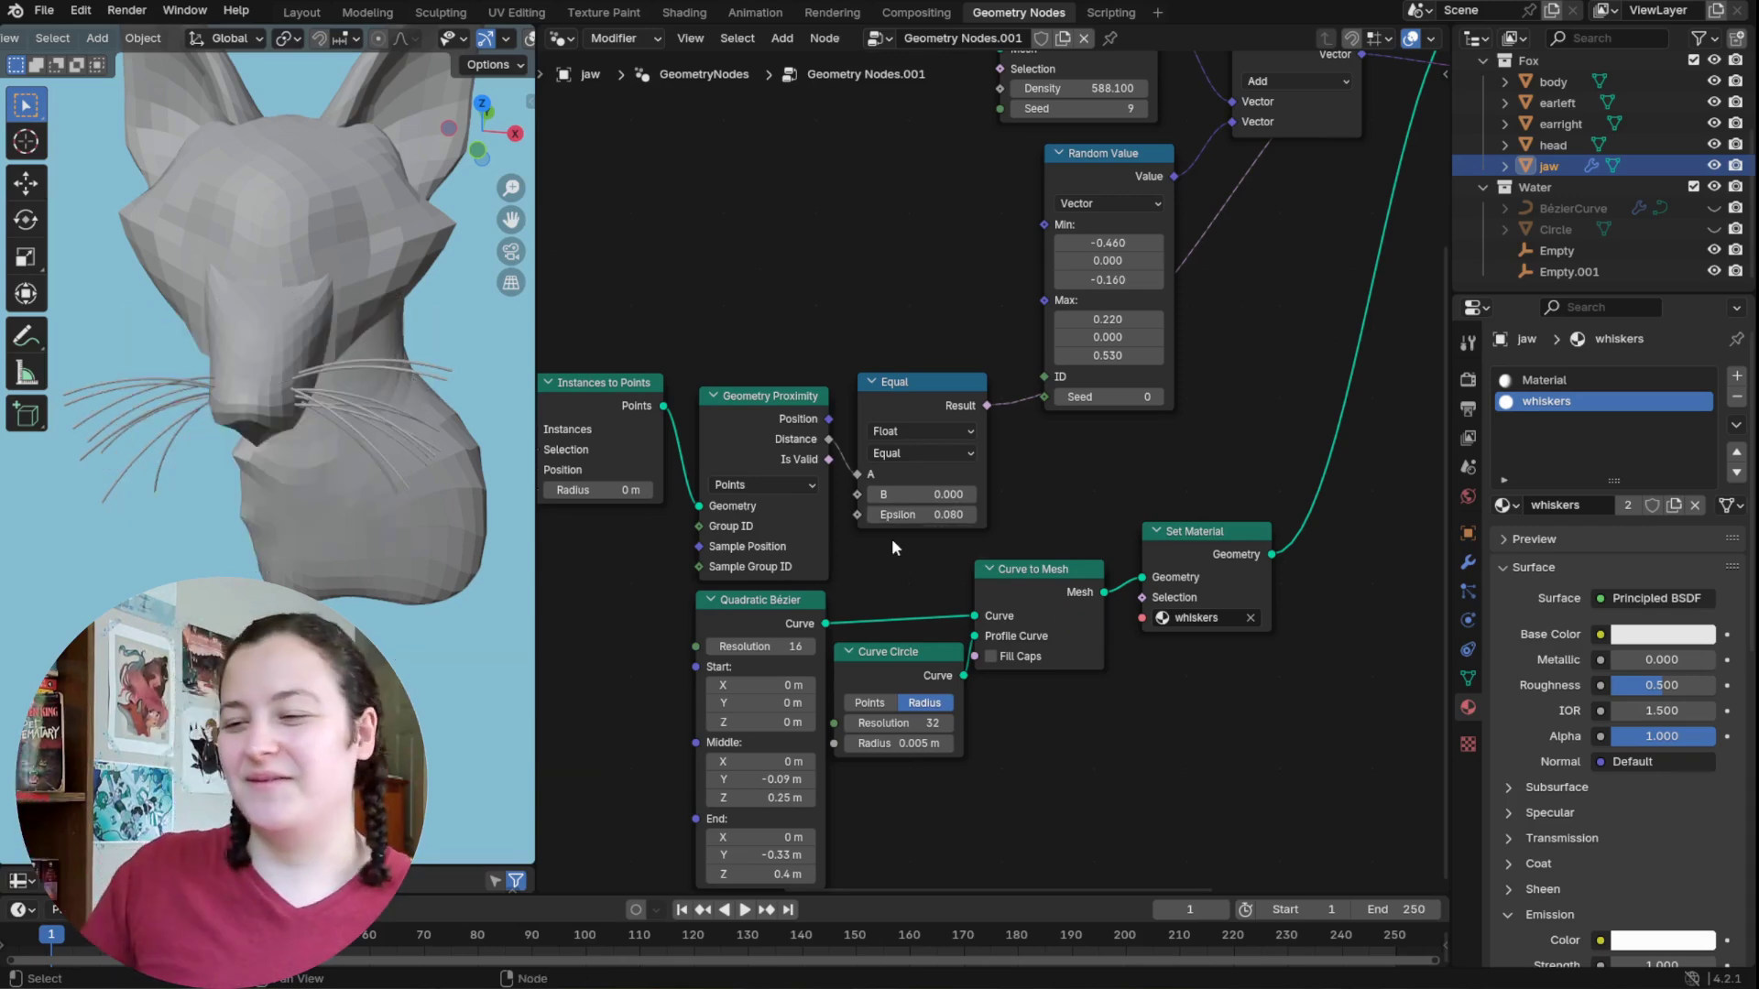
Step: Thin the whiskers by setting the Curve Circle radius to 0.001 m, and check them in the rendered viewport
scroll(1039, 493, down, 2)
middle_drag(1039, 493, 950, 557)
scroll(945, 557, down, 1)
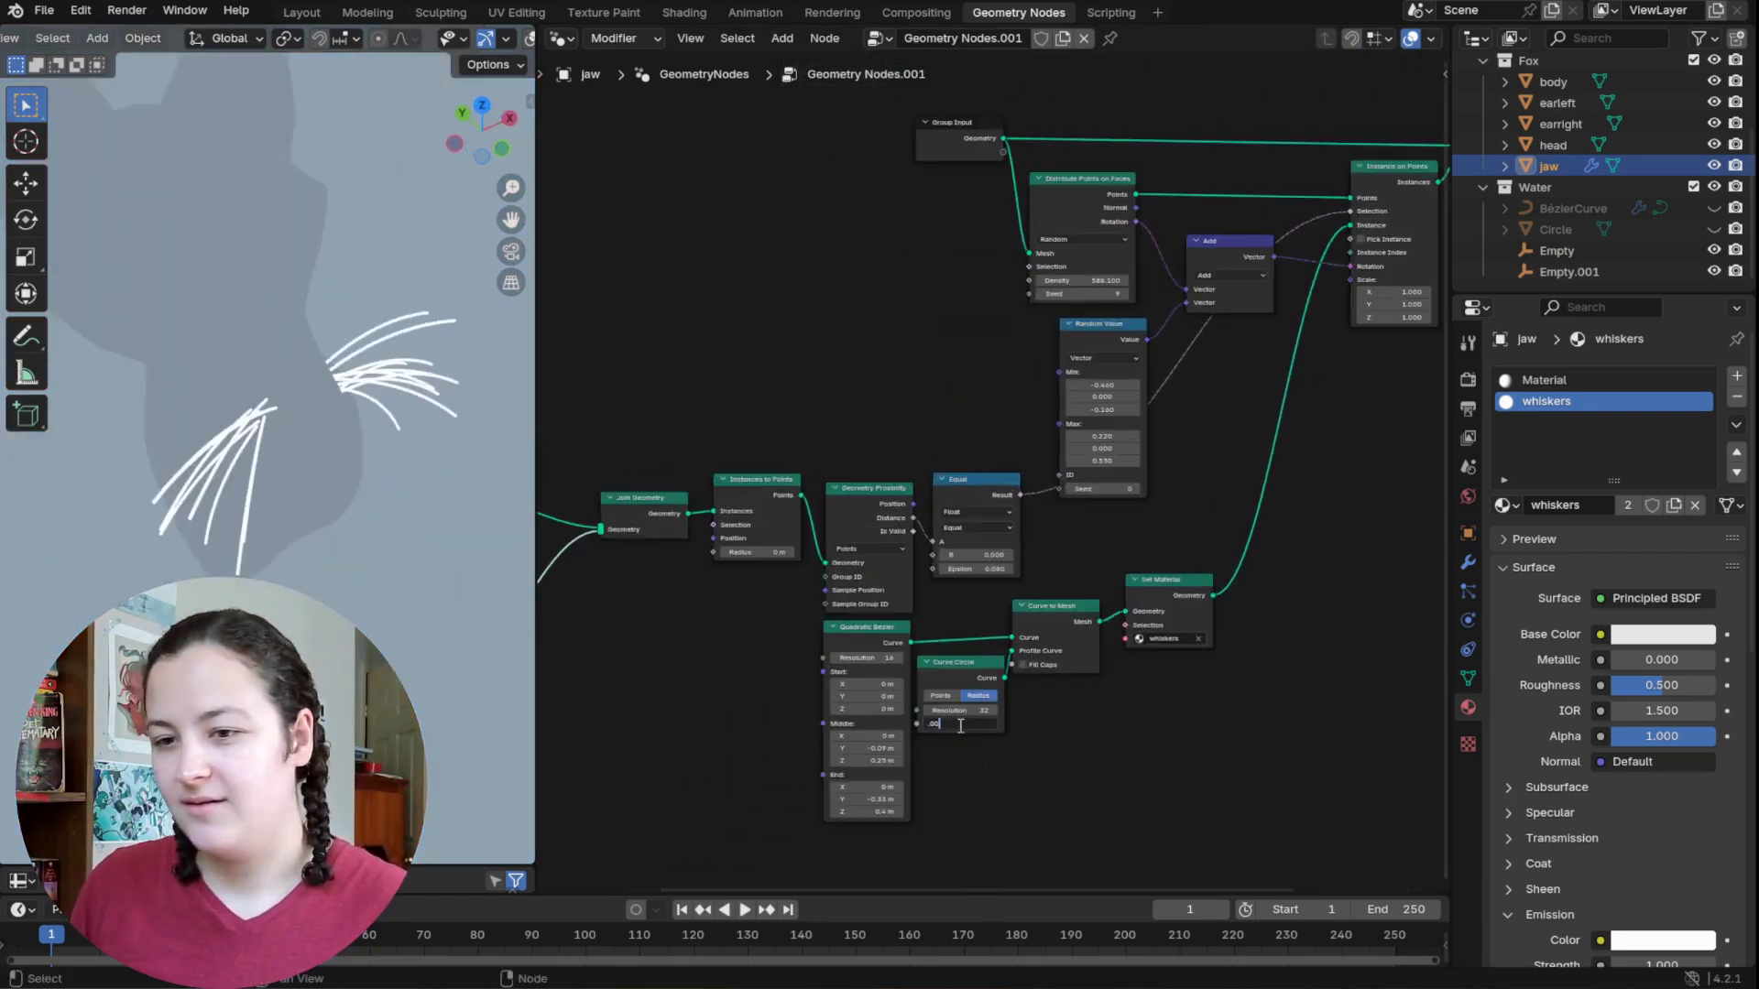
shift+middle_drag(419, 619, 385, 669)
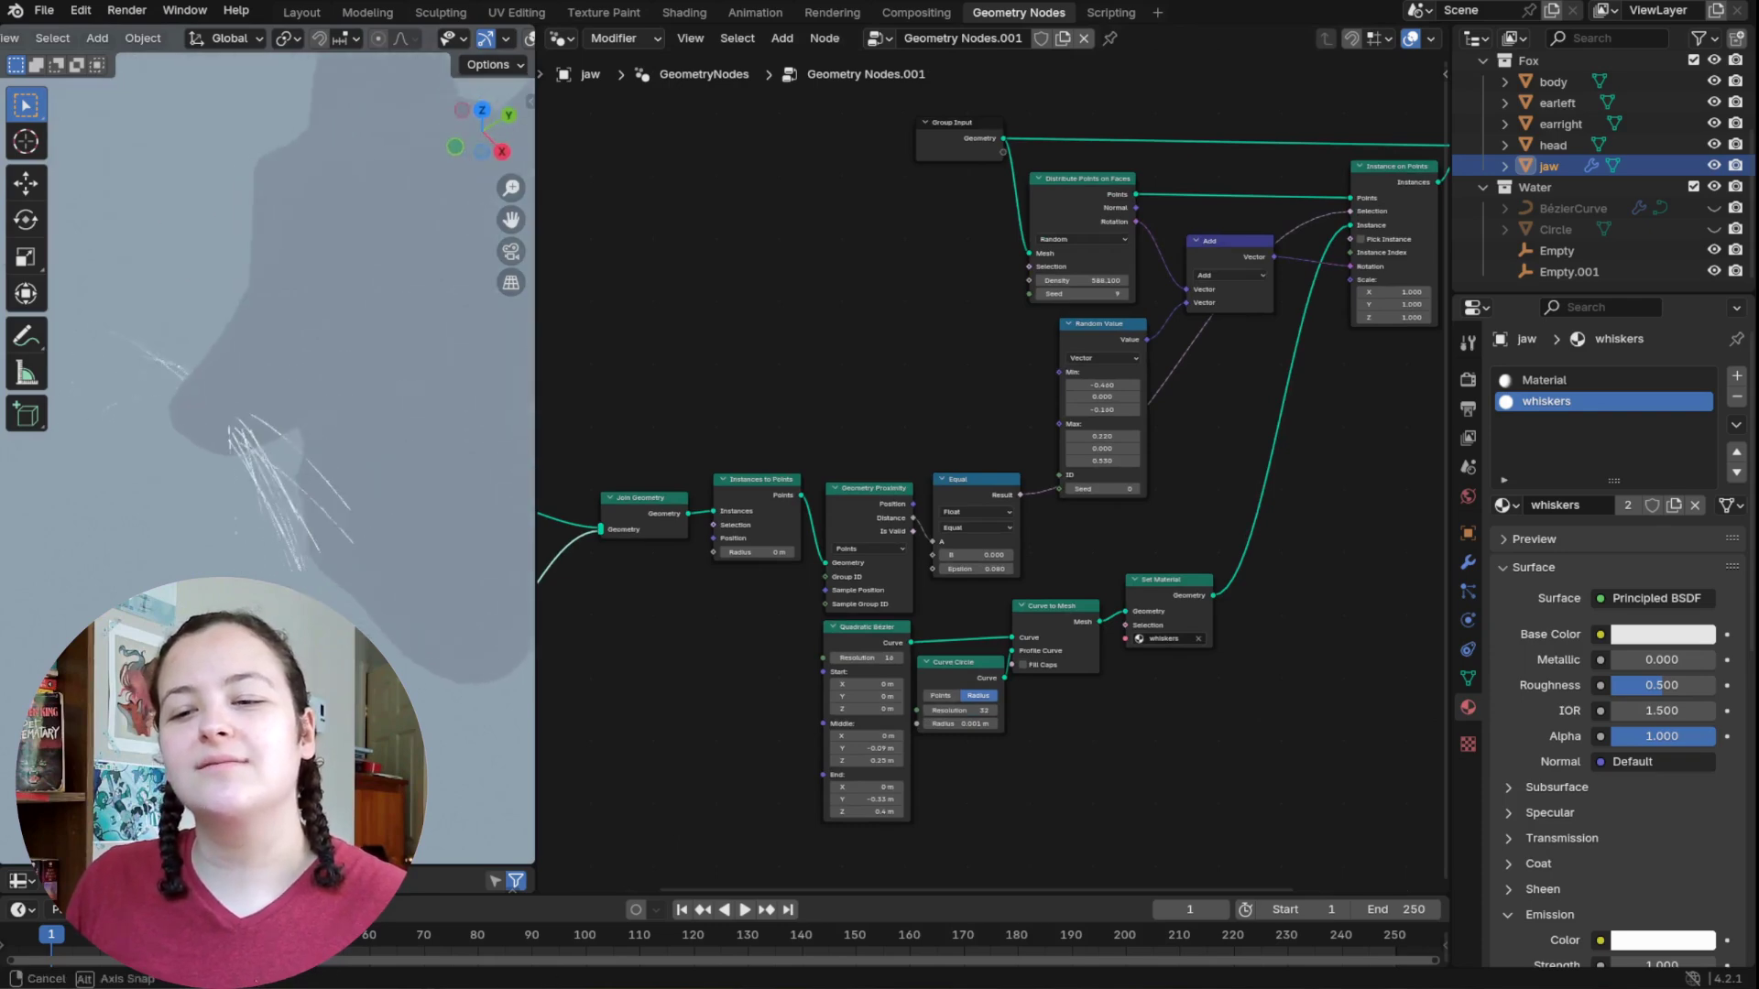